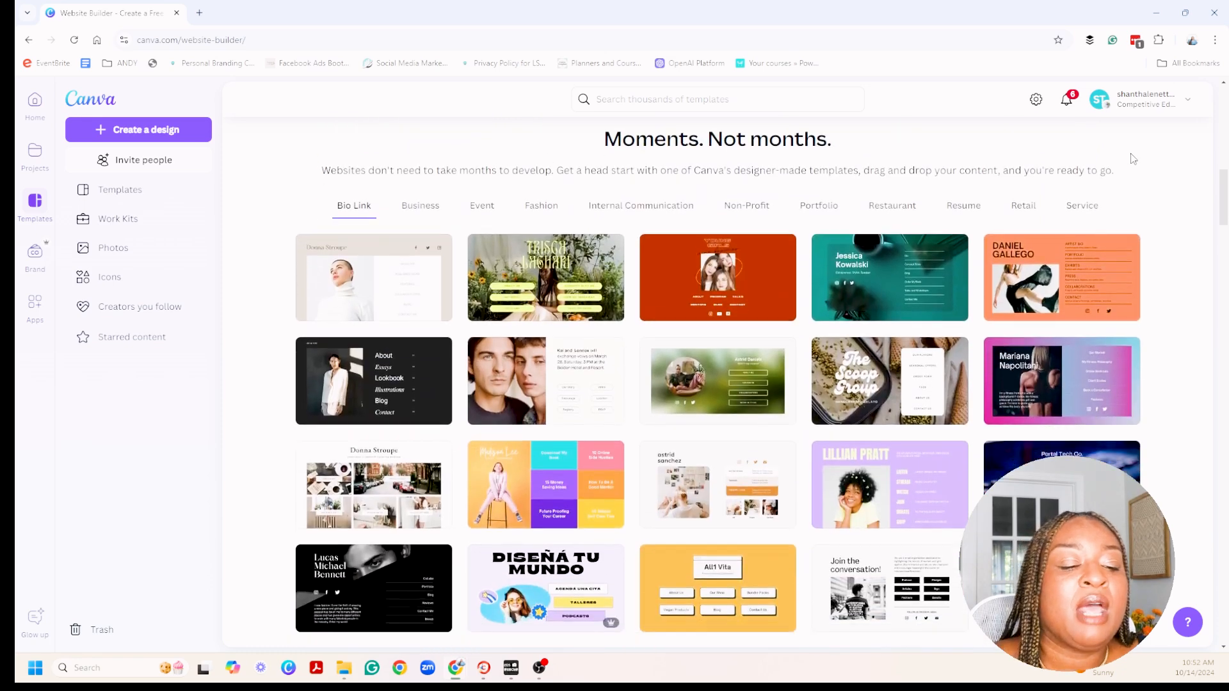
Review the website builder page's template gallery, feature sections, and instructions for building a Canva website.
scroll(1132, 154, down, 4)
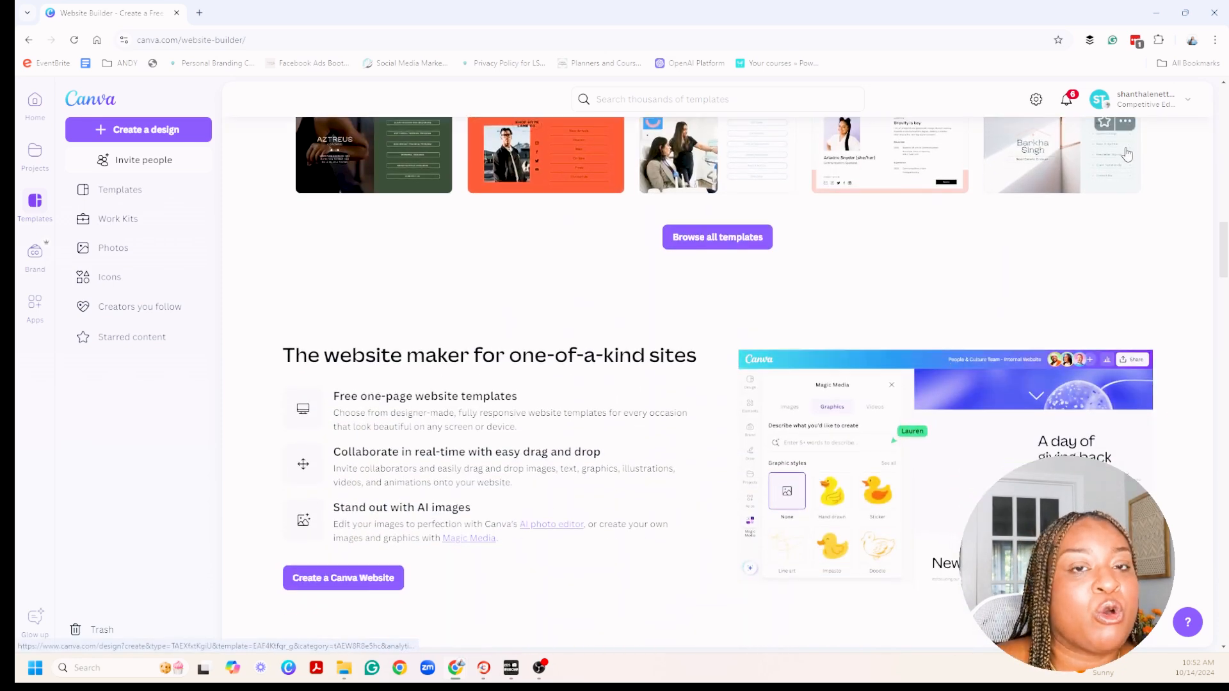
scroll(1124, 157, down, 1)
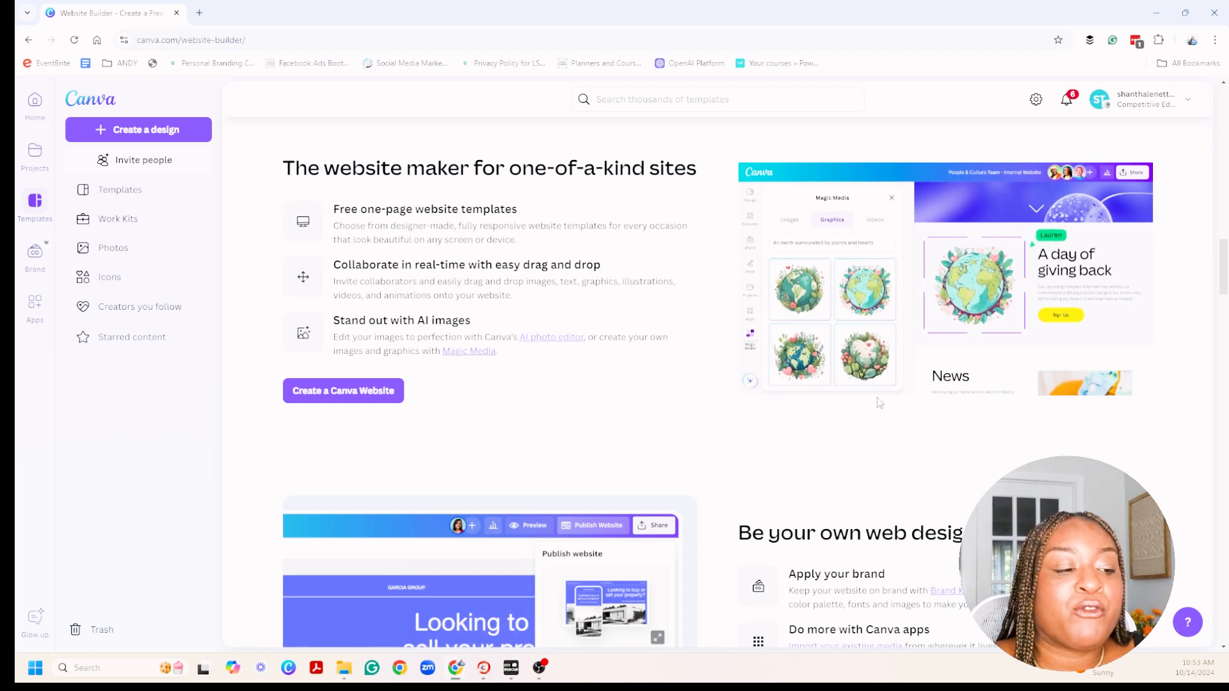
scroll(884, 402, down, 1)
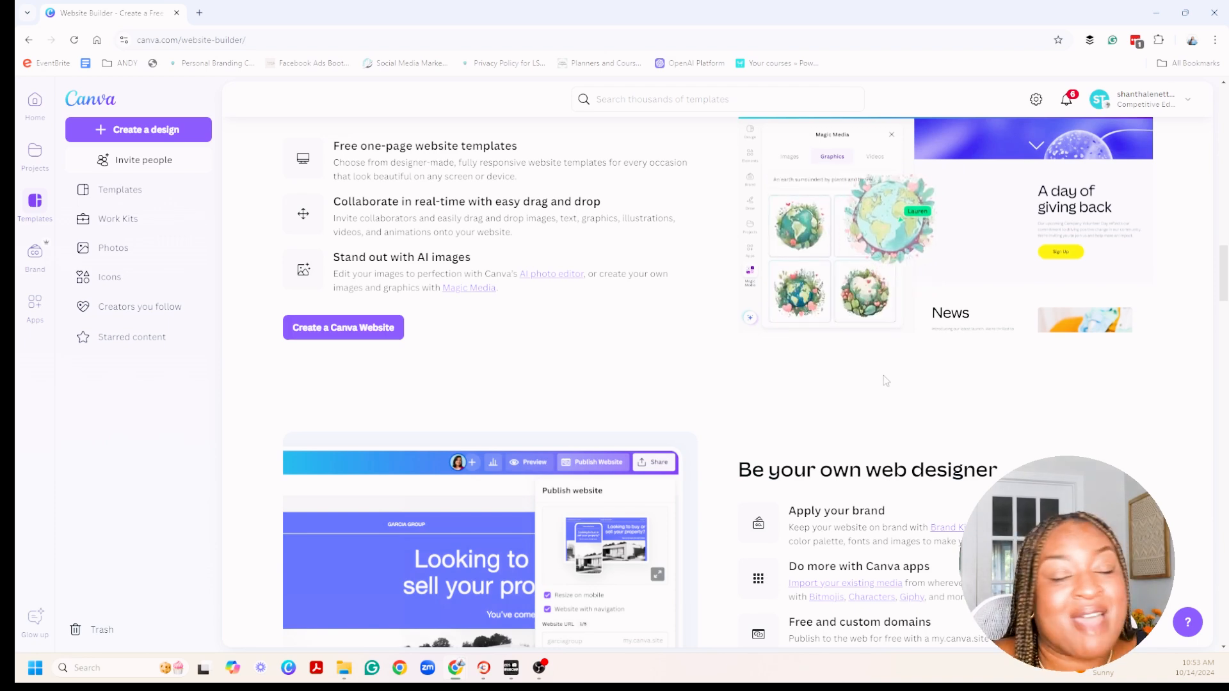
scroll(934, 333, down, 2)
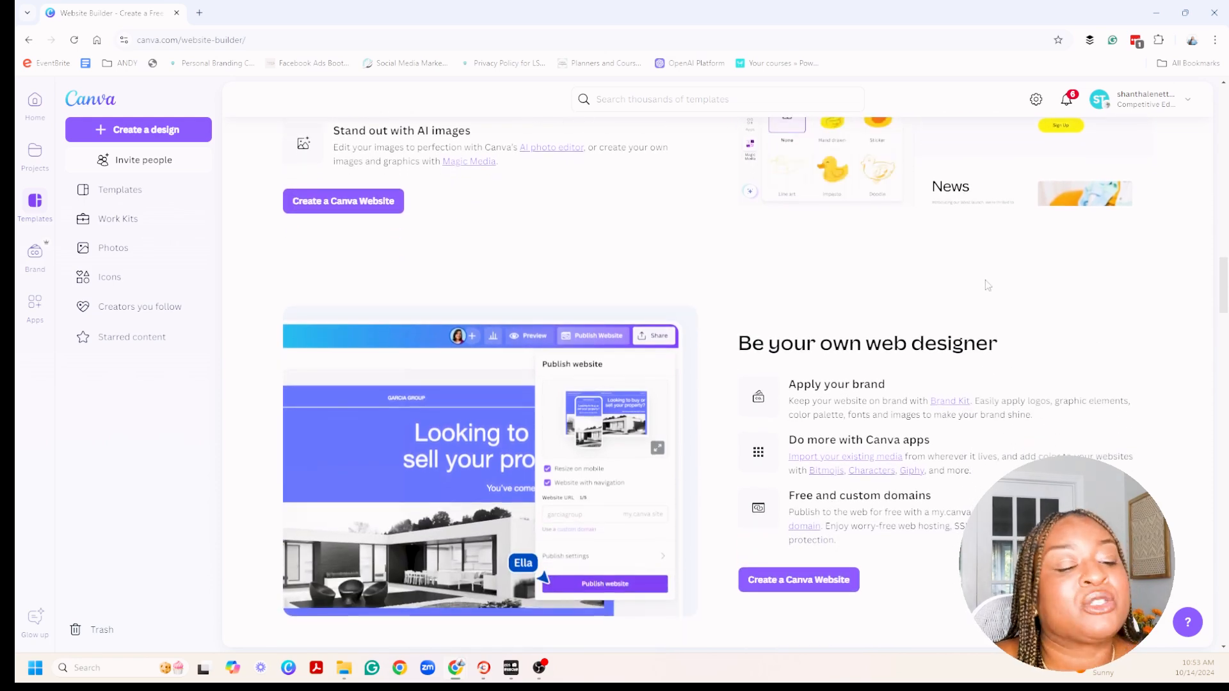
scroll(1024, 275, down, 1)
scroll(1040, 243, down, 1)
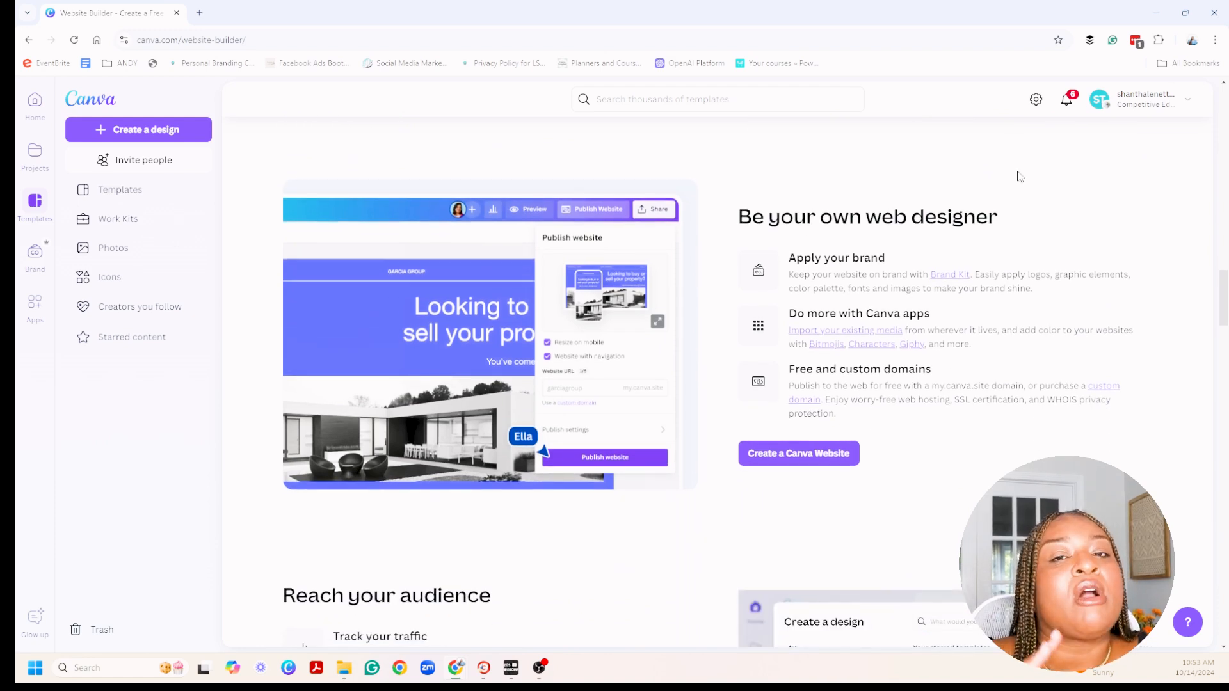
scroll(1019, 166, down, 4)
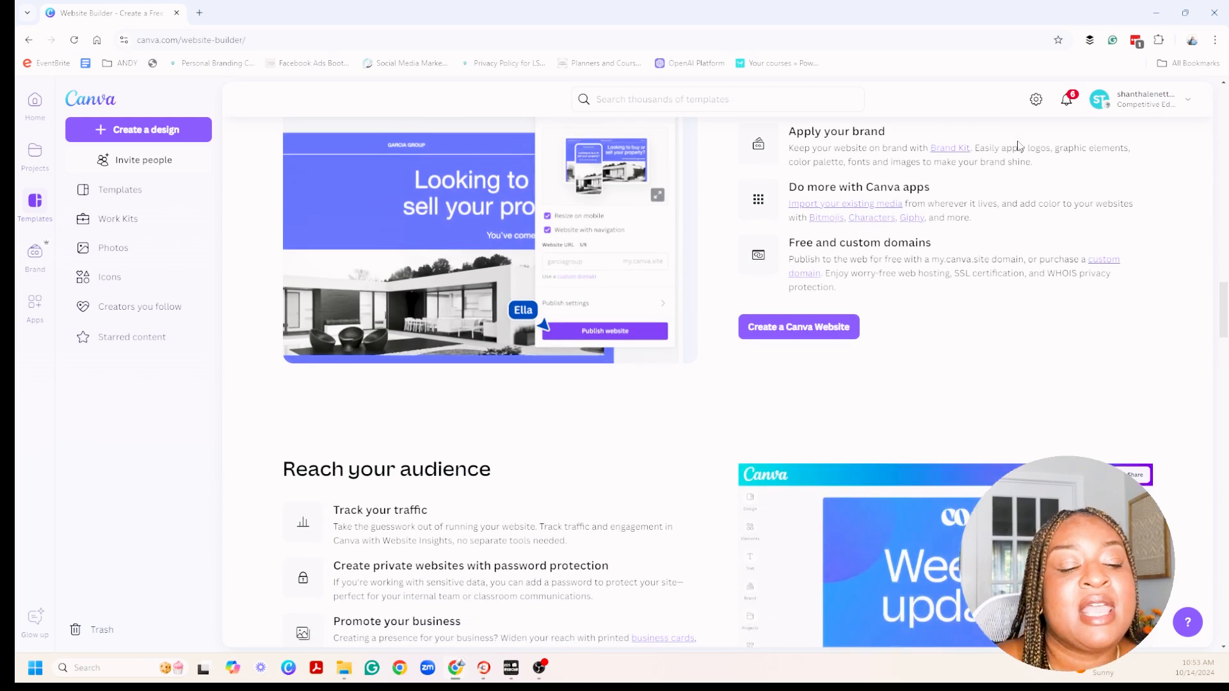
scroll(1014, 147, down, 4)
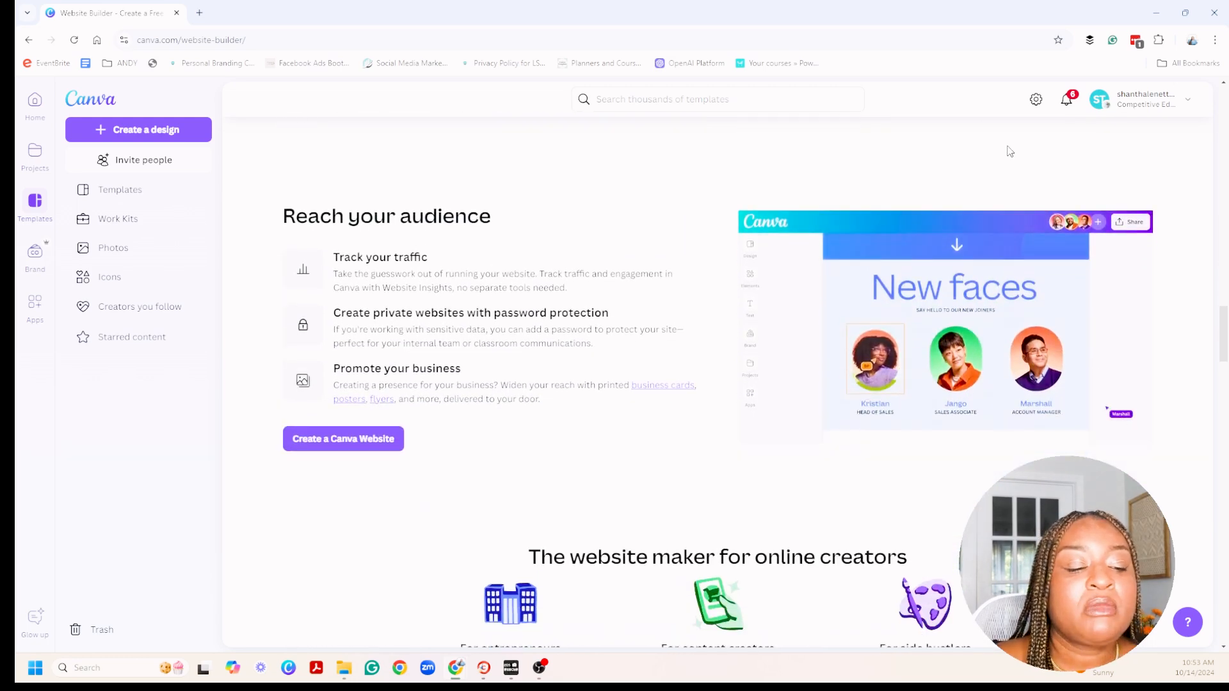
scroll(1010, 149, down, 6)
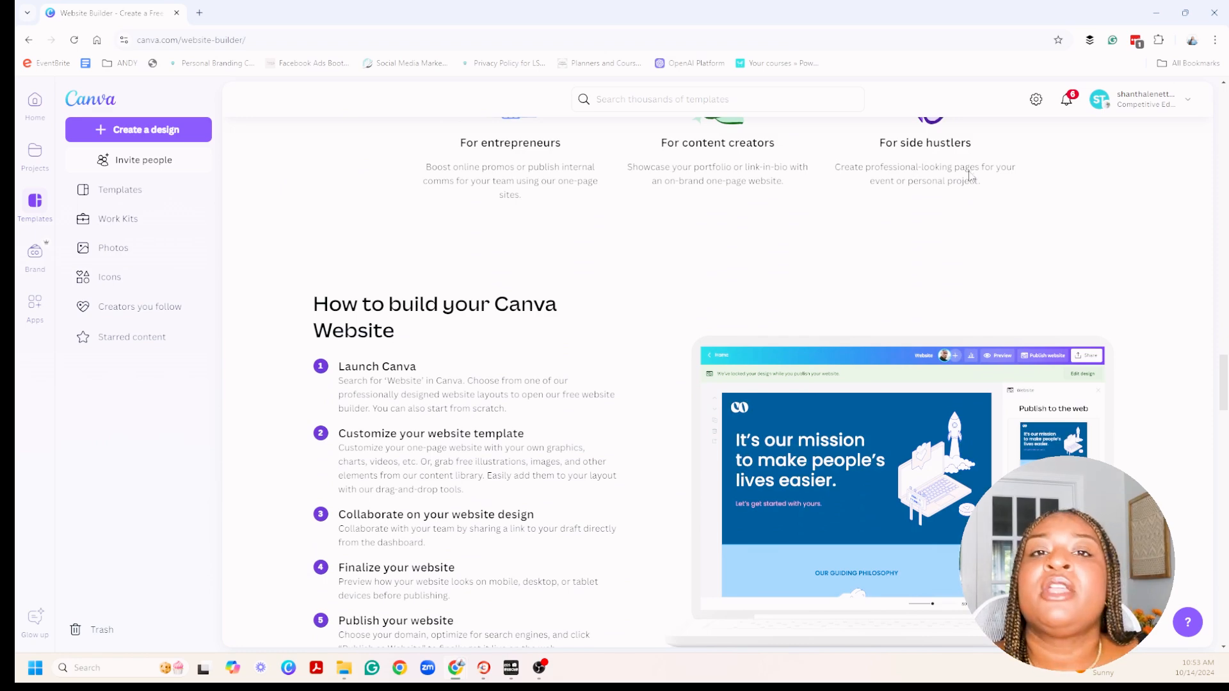
scroll(967, 203, down, 3)
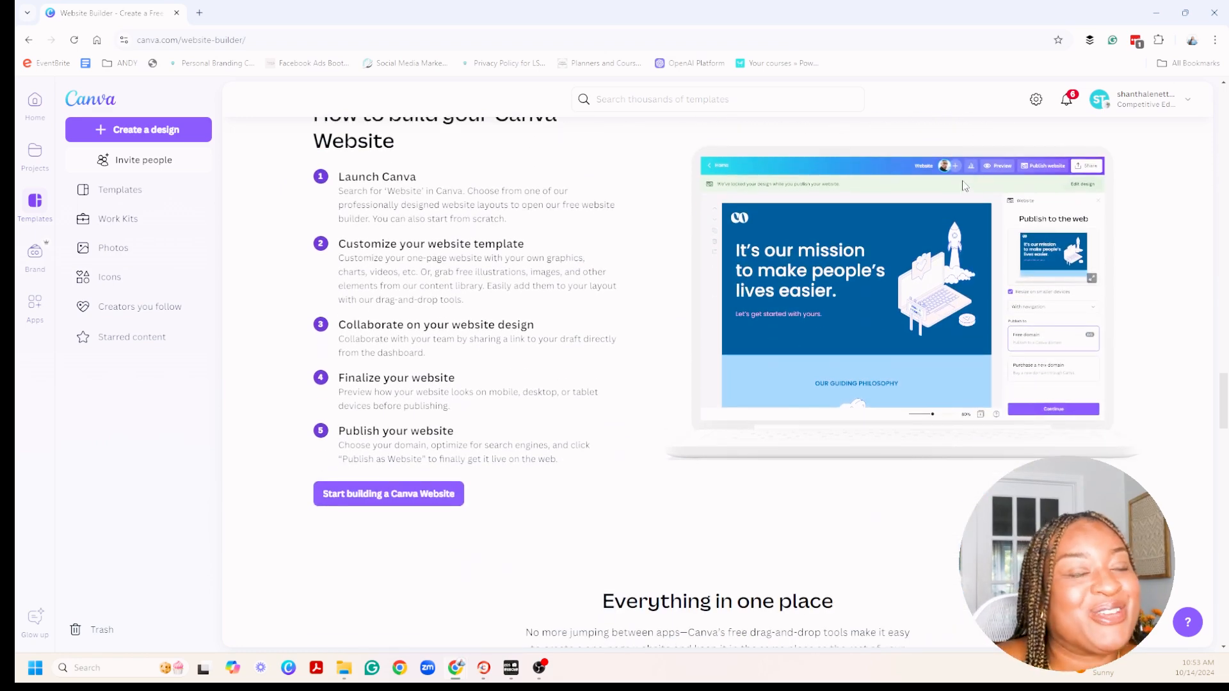
scroll(964, 185, down, 6)
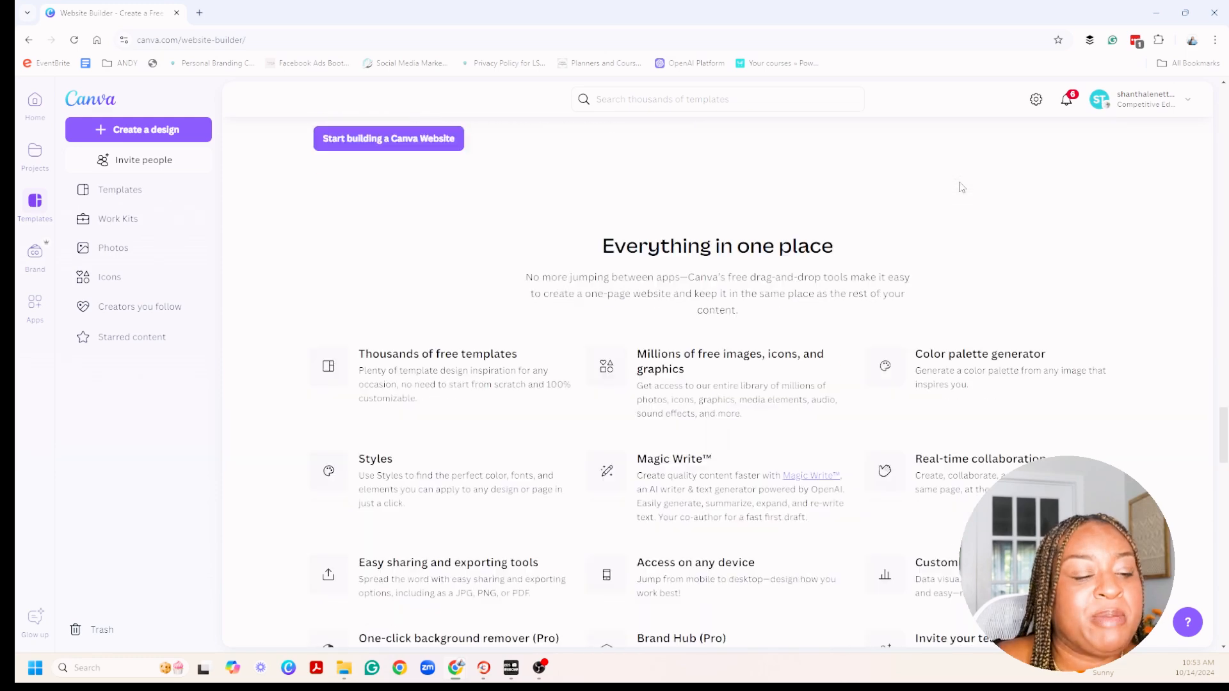
scroll(964, 187, down, 7)
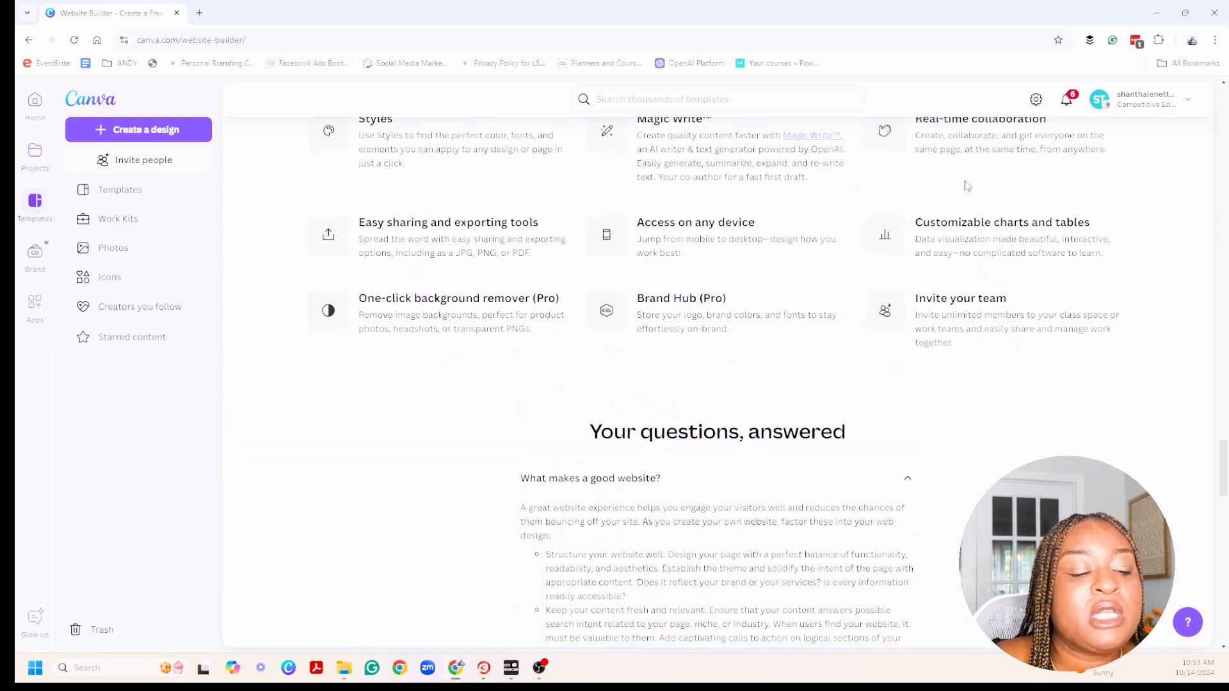
Read through the frequently asked questions about Canva websites, down to the additional resources.
scroll(968, 185, down, 3)
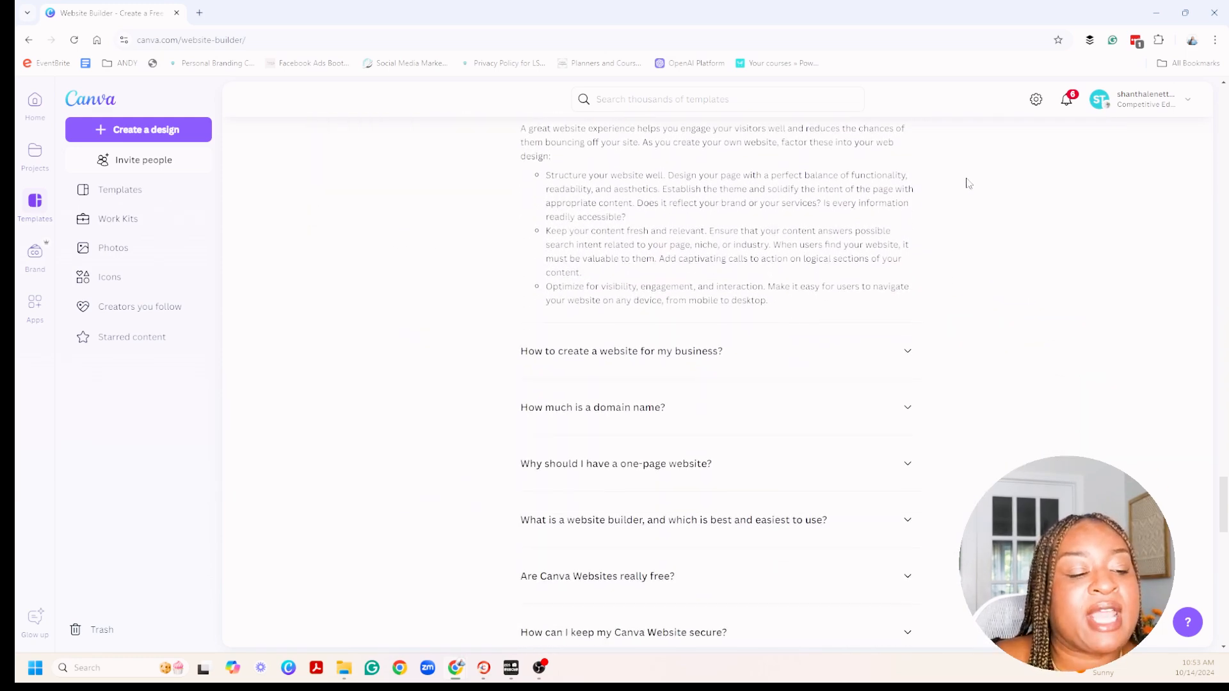
scroll(968, 184, down, 1)
scroll(970, 183, up, 4)
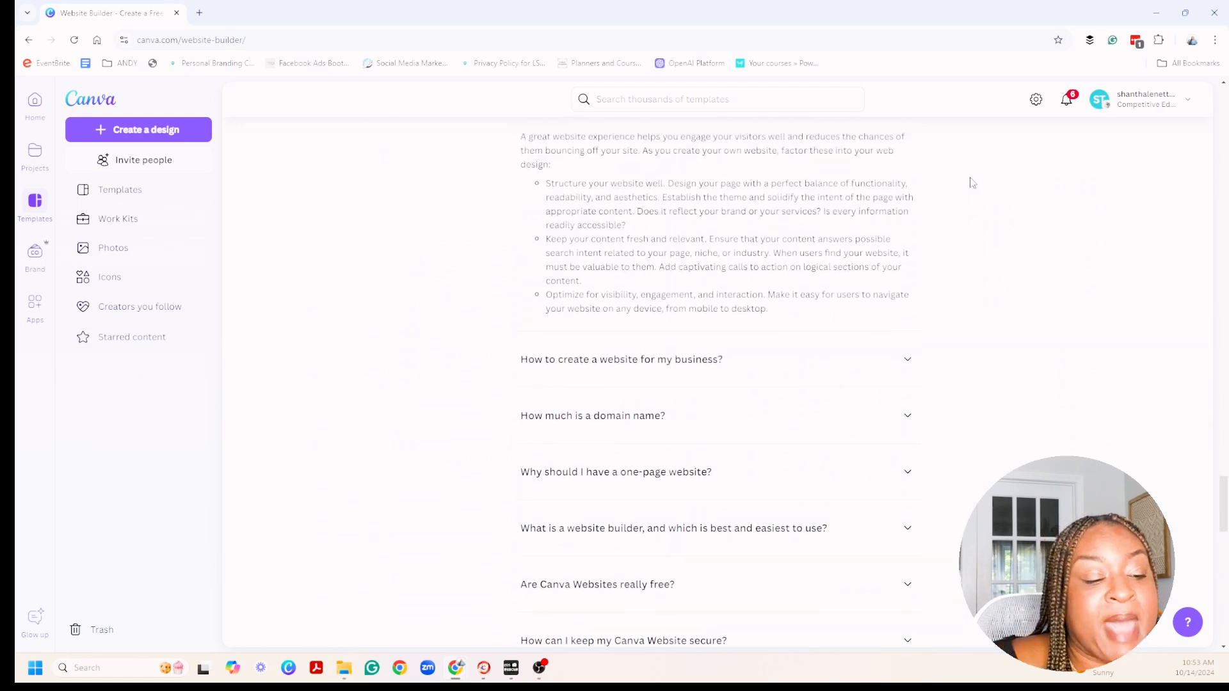
scroll(974, 186, down, 2)
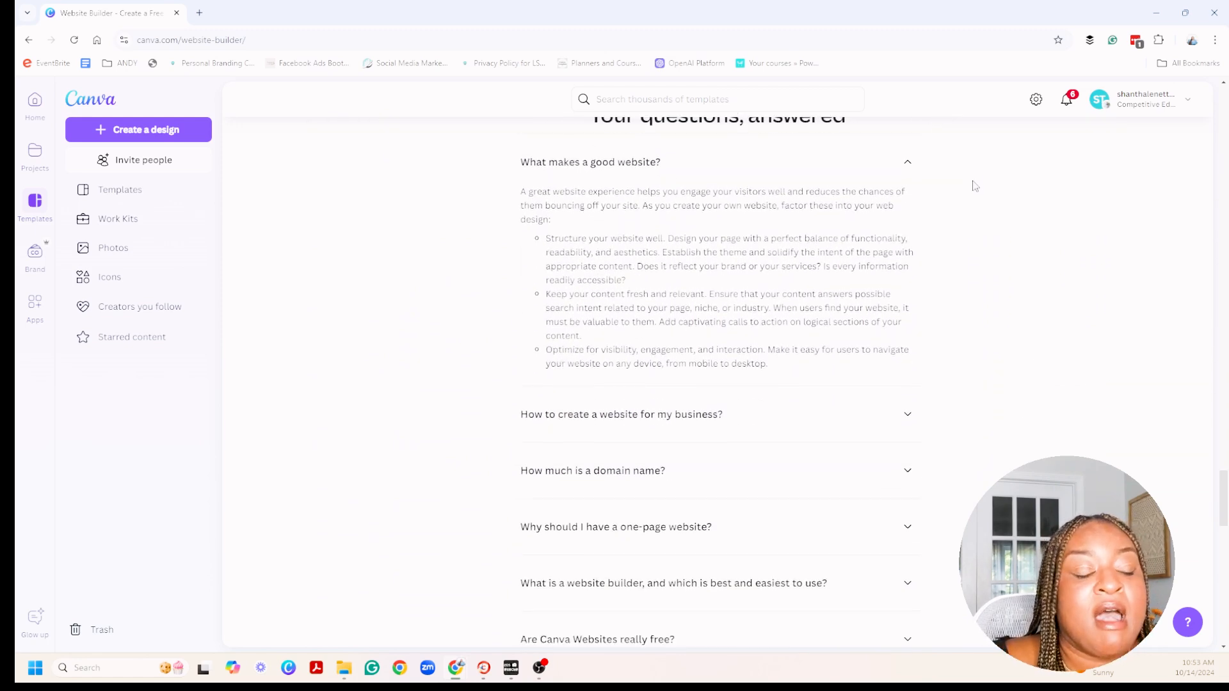
scroll(975, 185, down, 3)
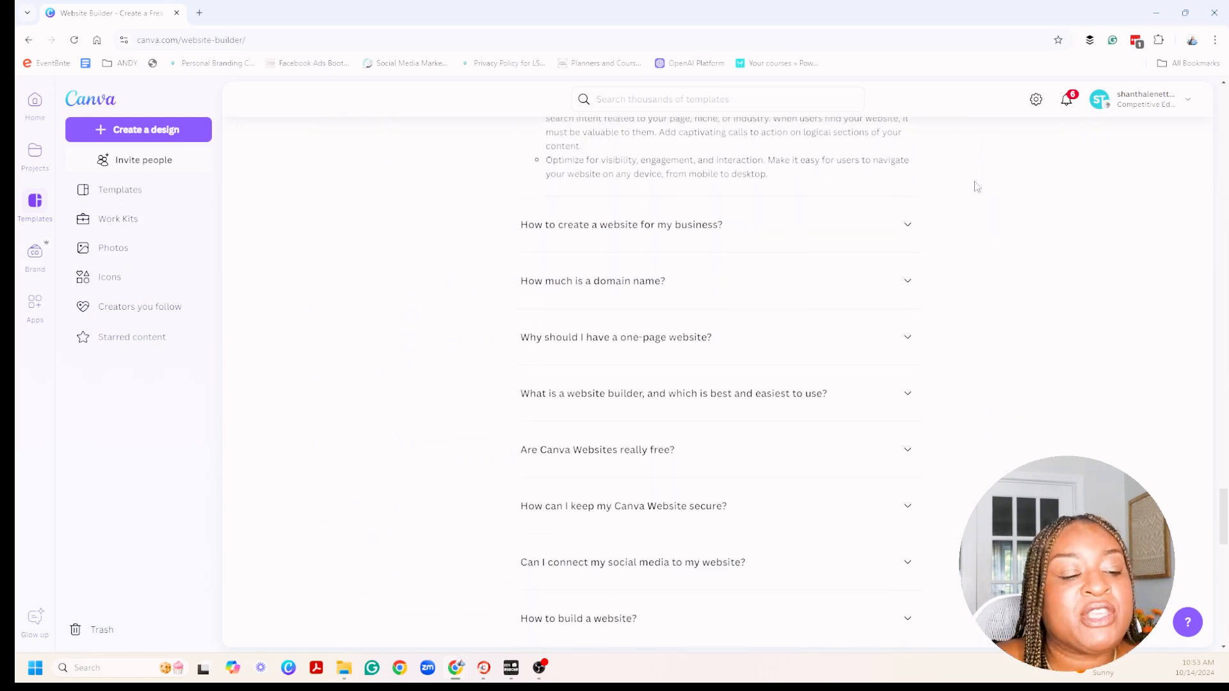
scroll(976, 185, down, 1)
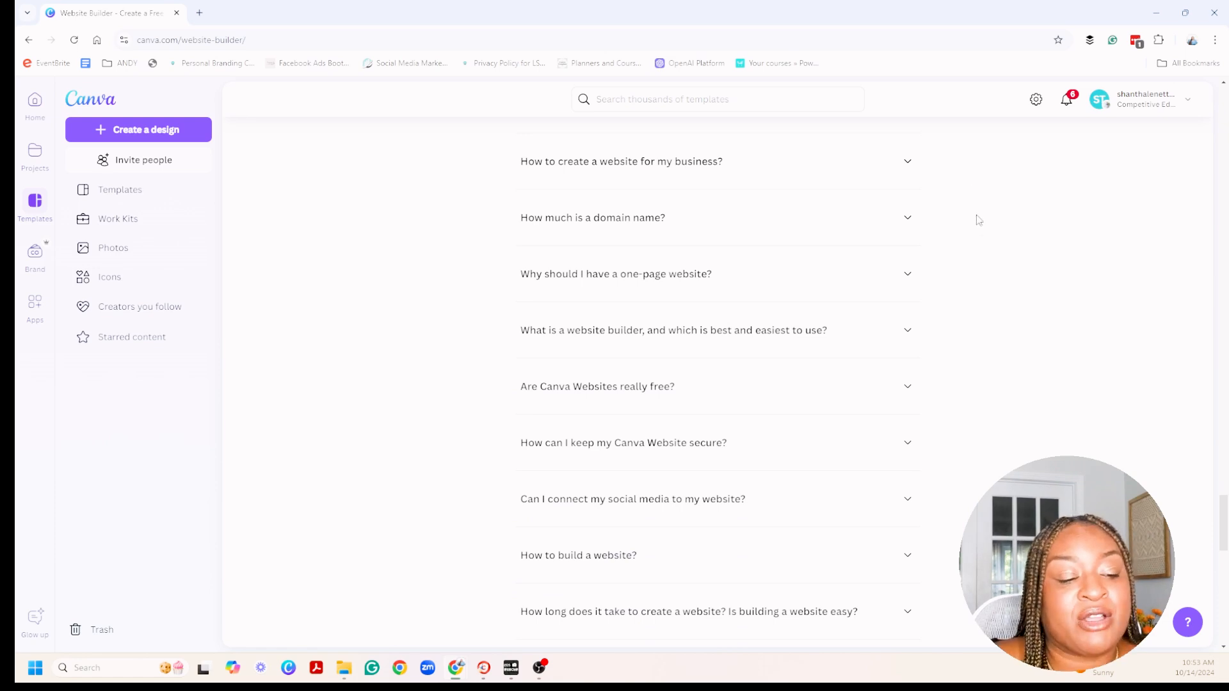
scroll(973, 282, down, 1)
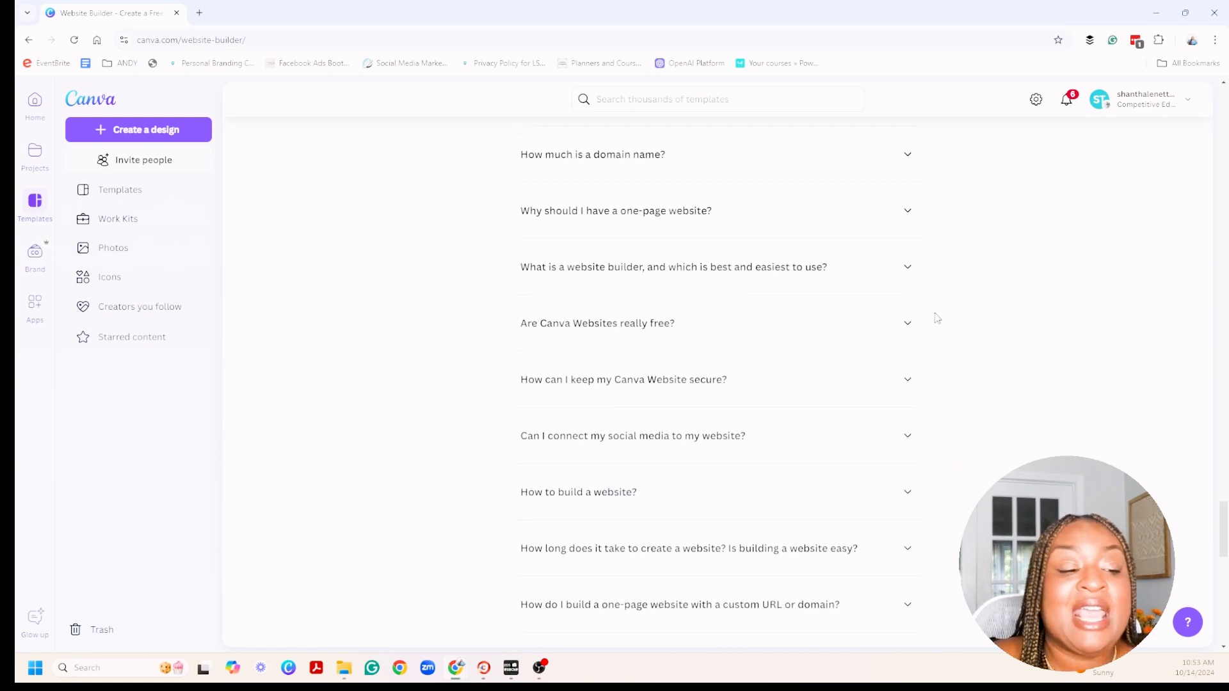
scroll(937, 318, down, 2)
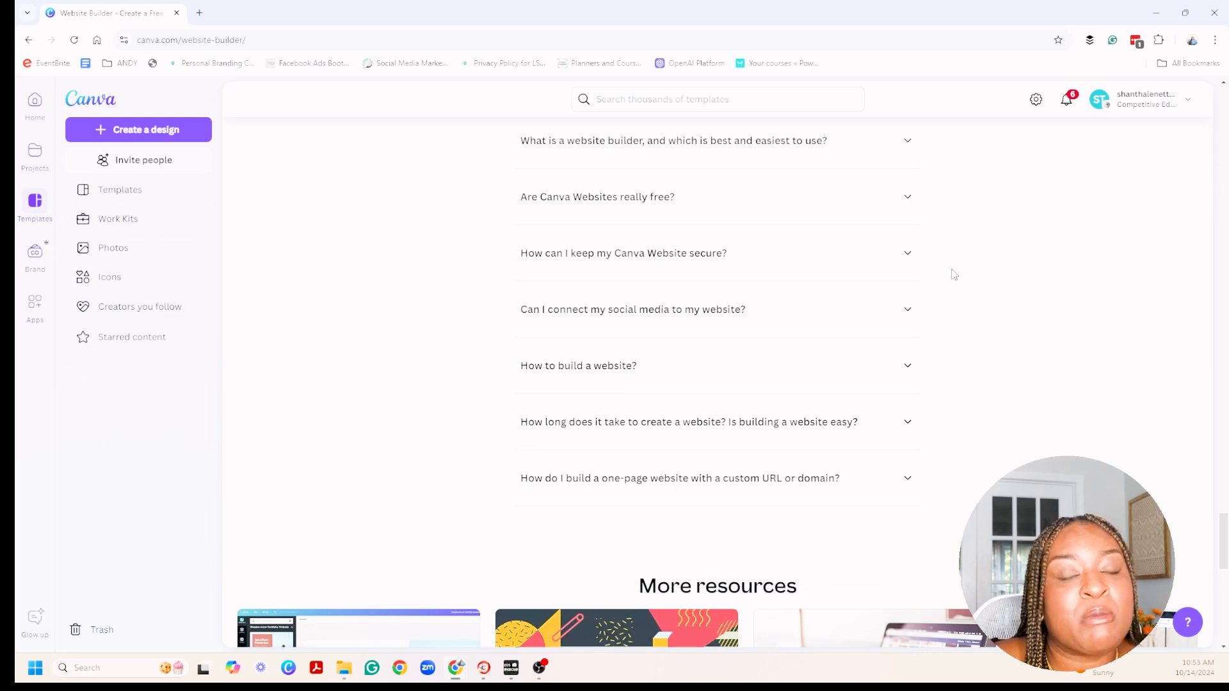
scroll(947, 276, down, 1)
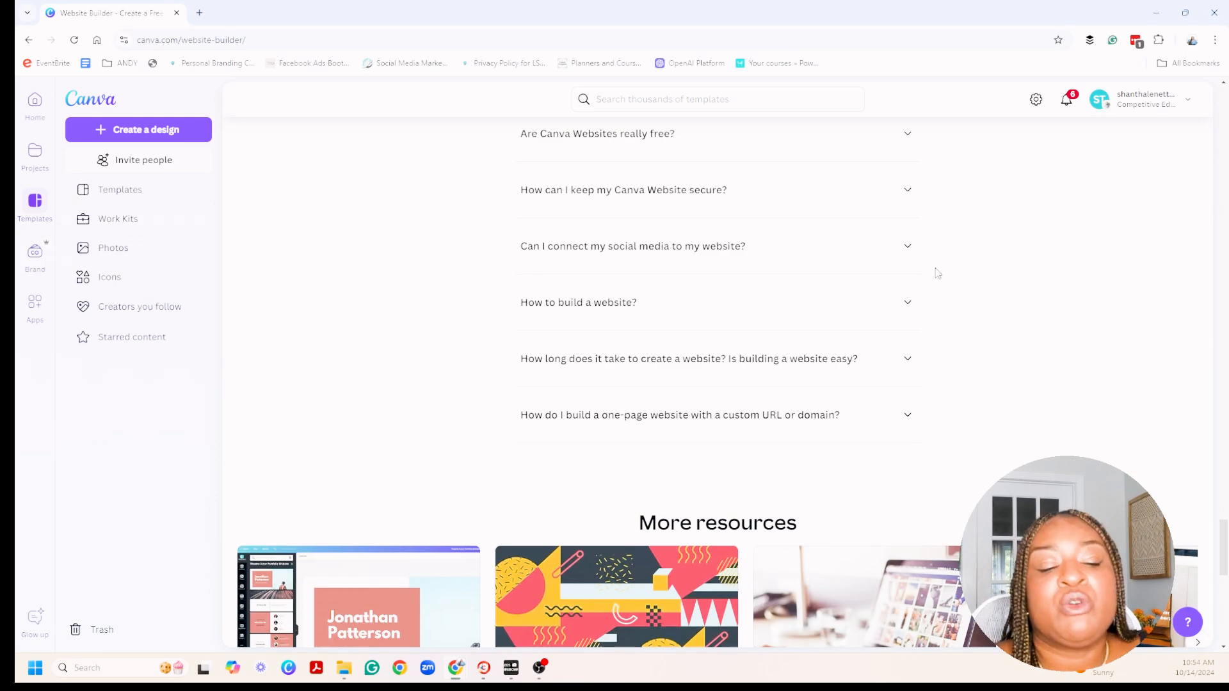
scroll(926, 226, down, 7)
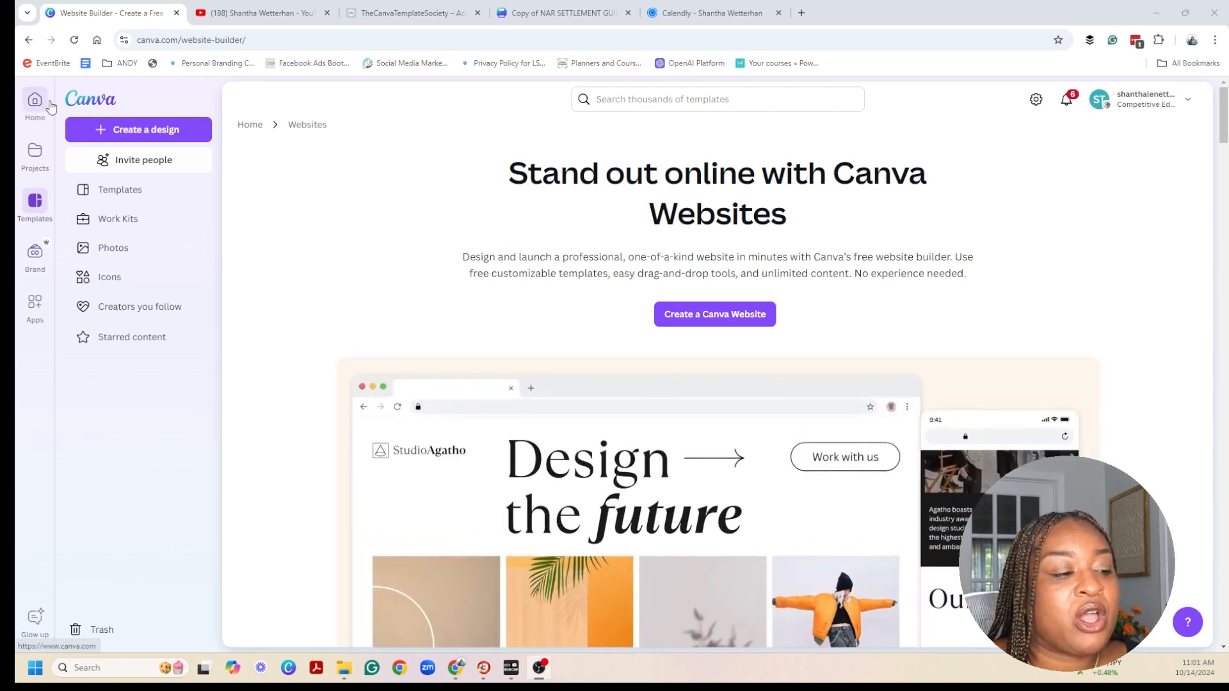
Create a new blank design of the Website type.
click(133, 131)
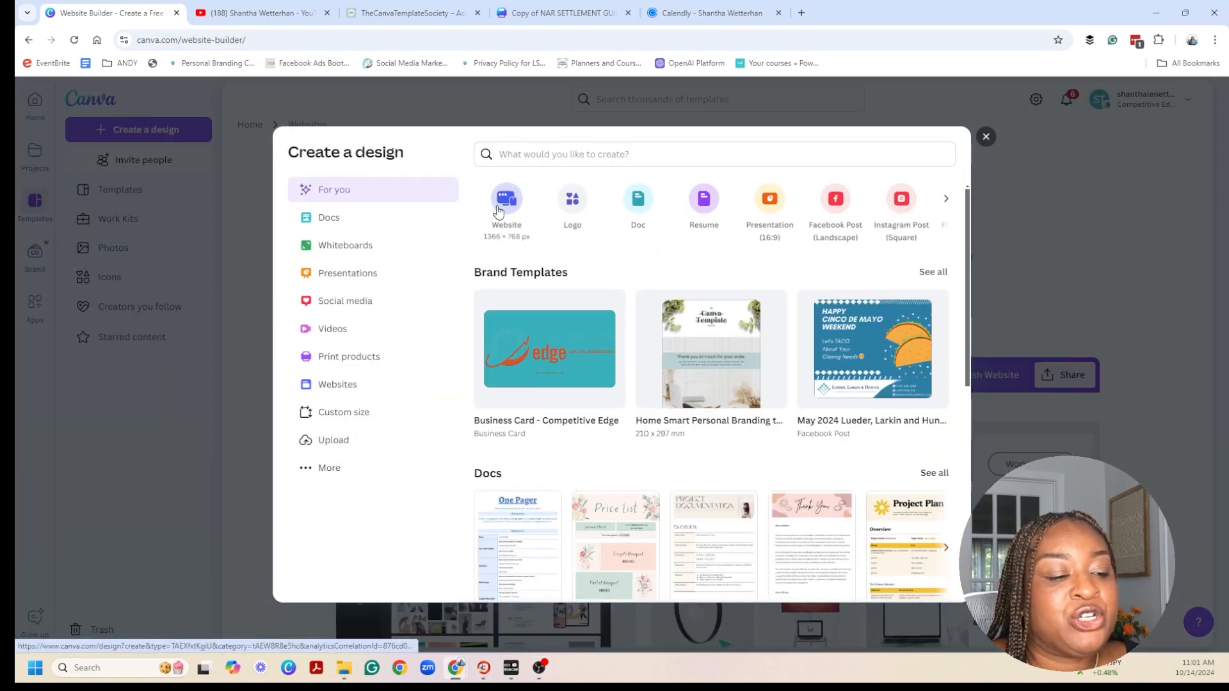
click(986, 136)
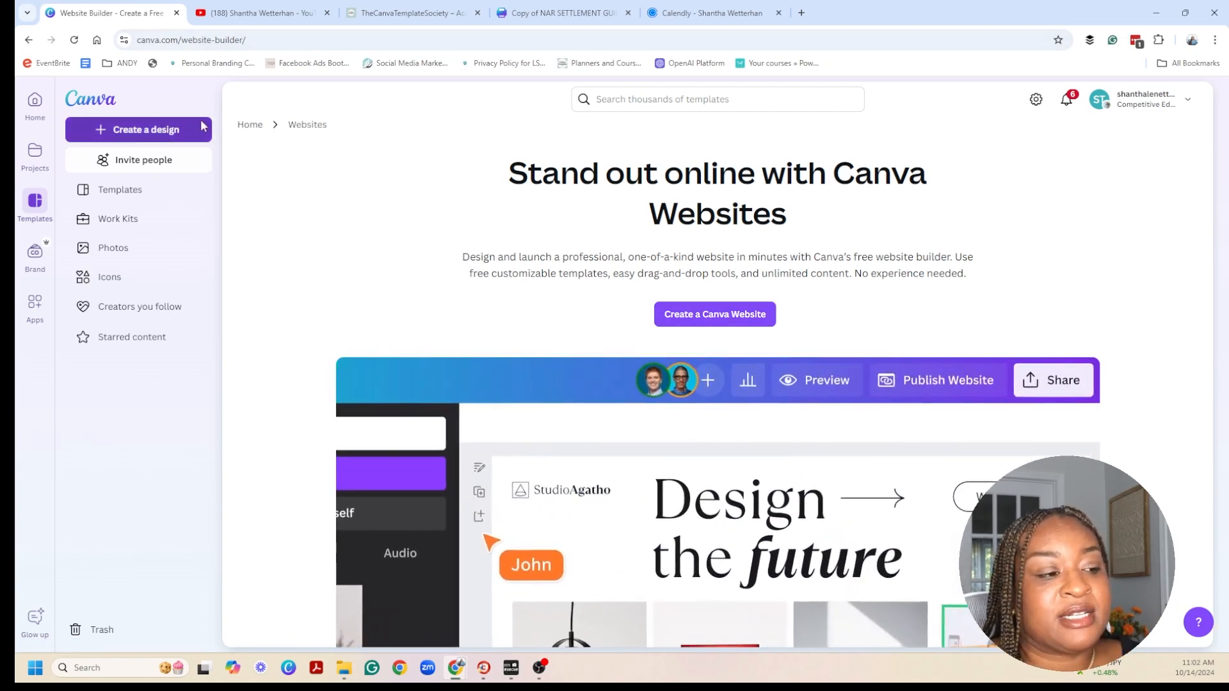
click(162, 130)
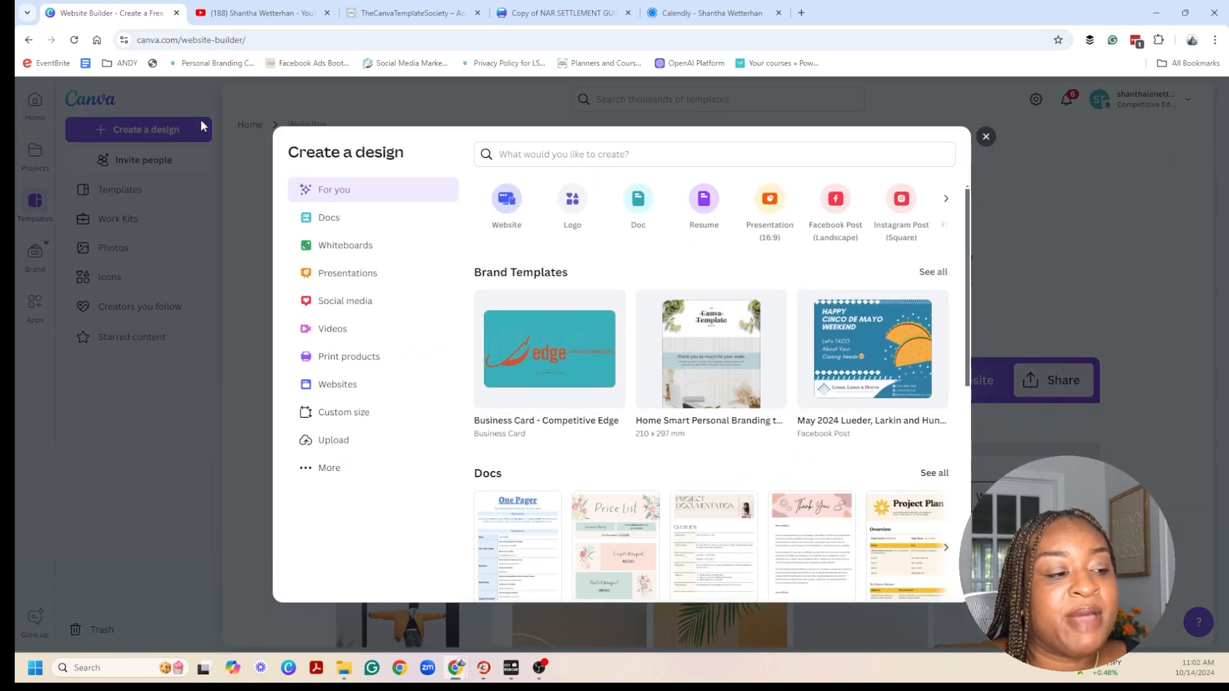
click(513, 206)
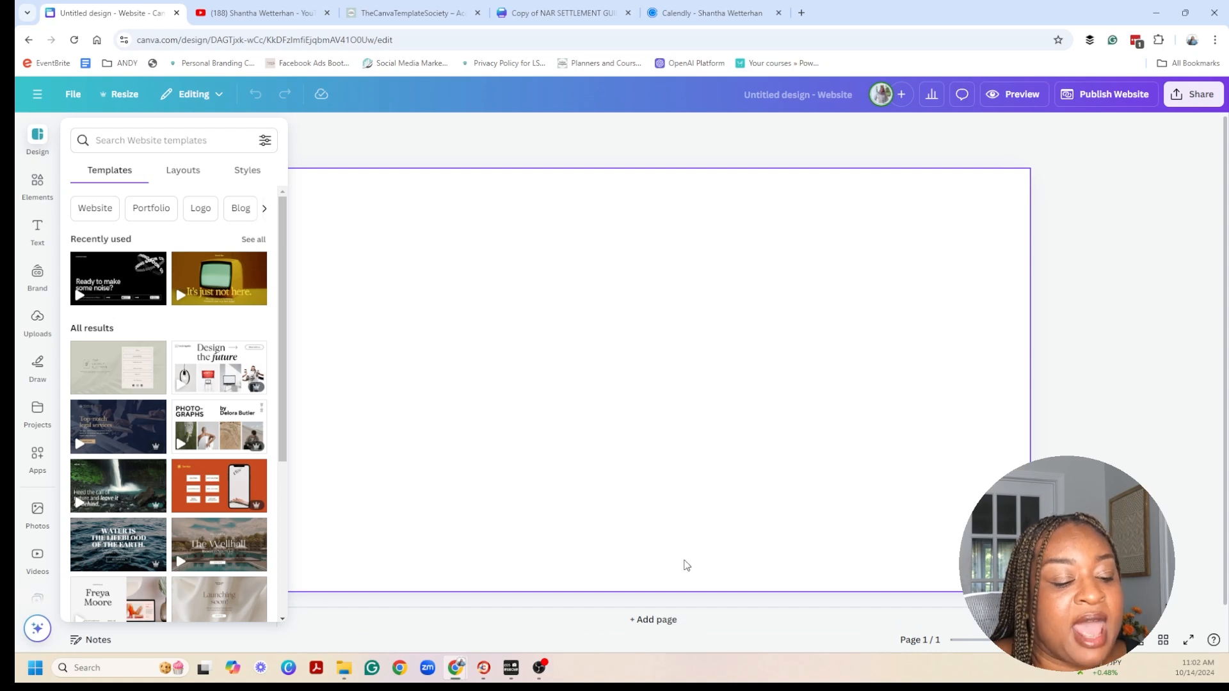
Add three blank pages below the first page of the website design.
click(667, 617)
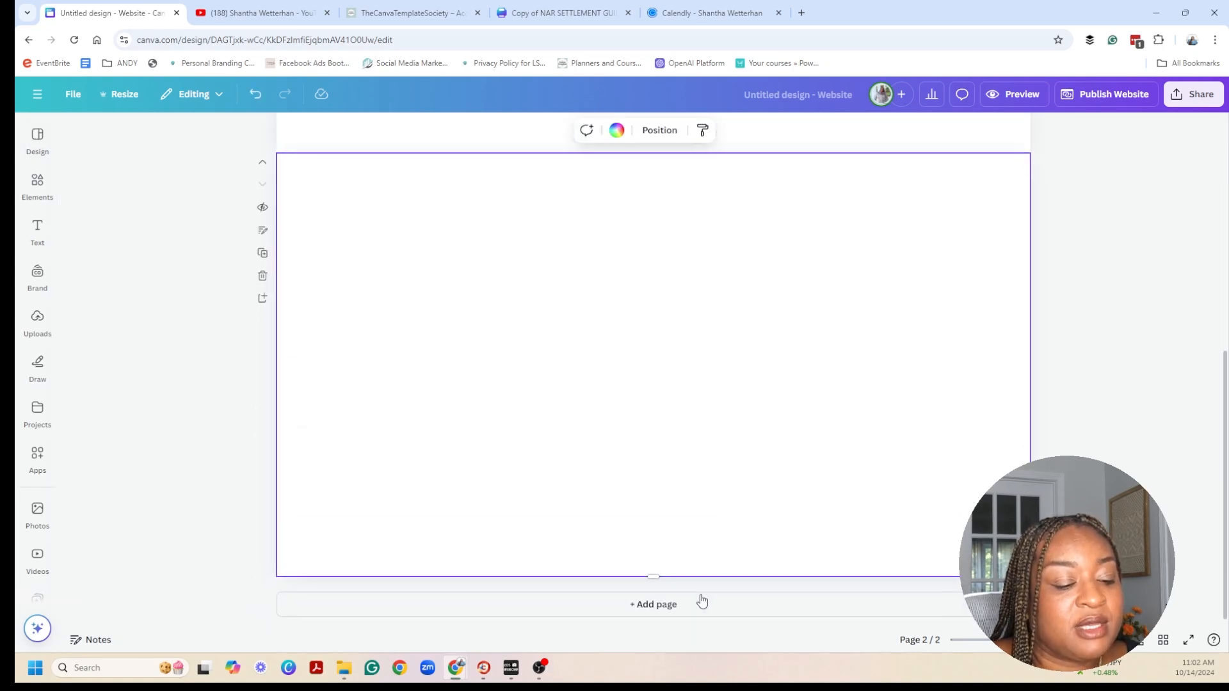
click(702, 603)
click(678, 613)
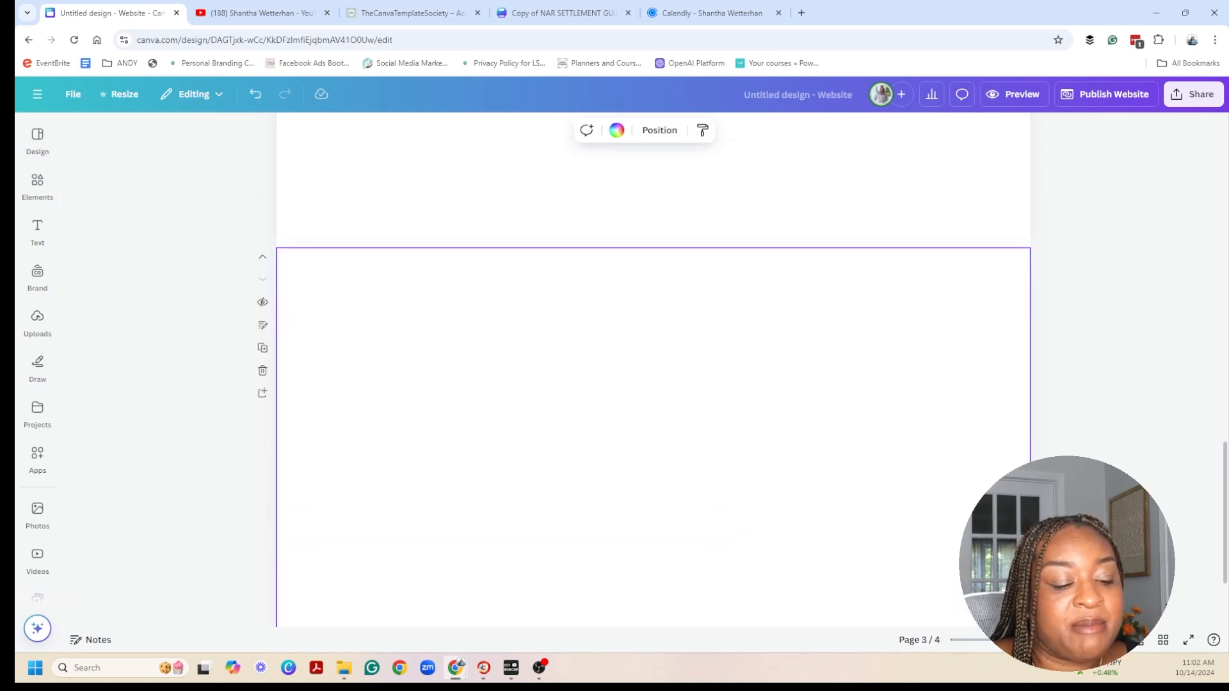
Shorten the first page to a thin header strip and reduce the height of the fourth page.
scroll(653, 384, up, 10)
scroll(665, 439, up, 2)
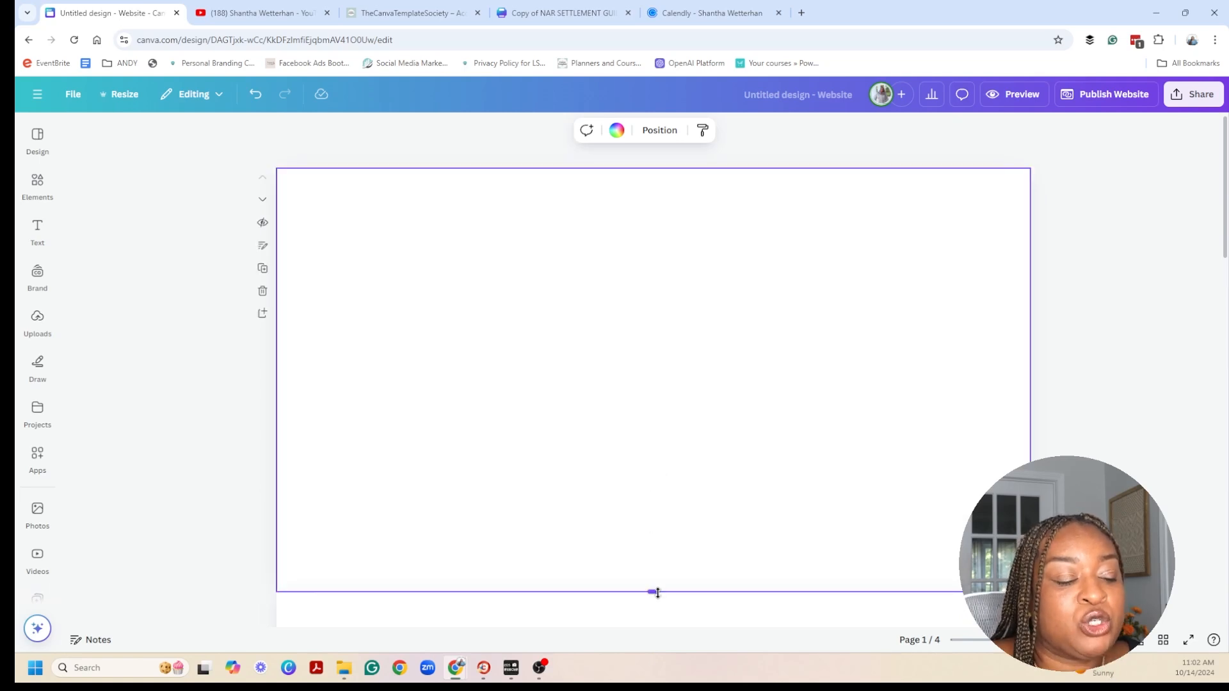
drag(655, 592, 669, 402)
scroll(742, 464, down, 8)
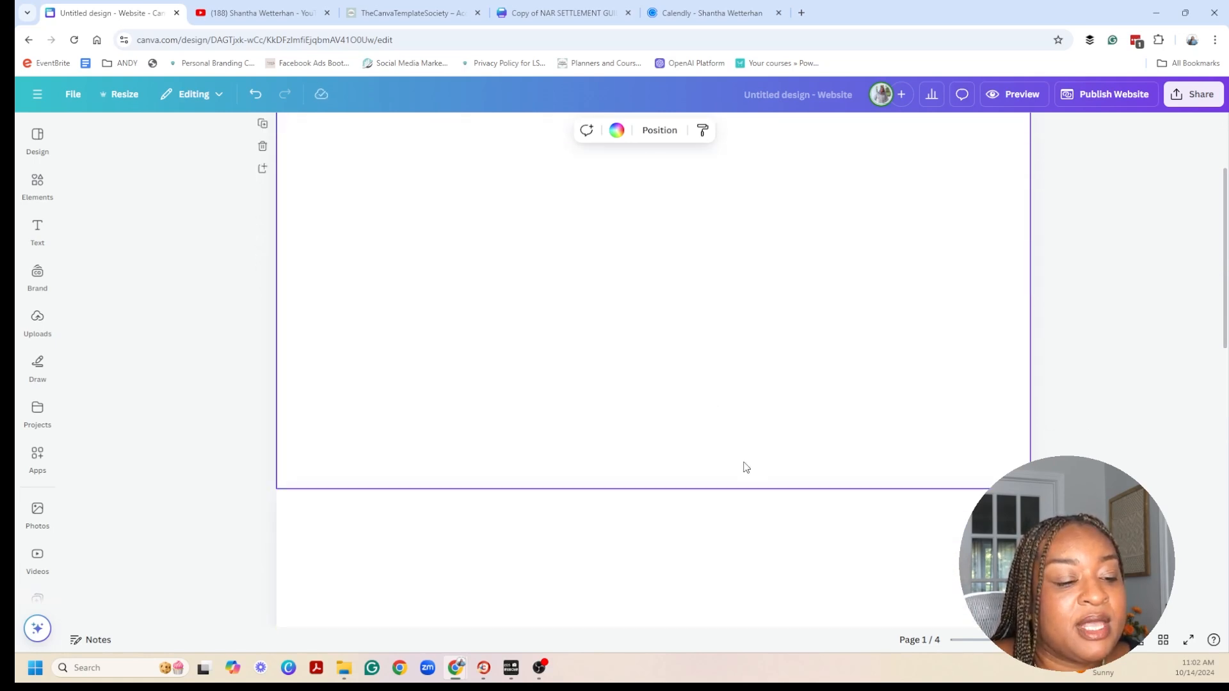
scroll(750, 463, down, 1)
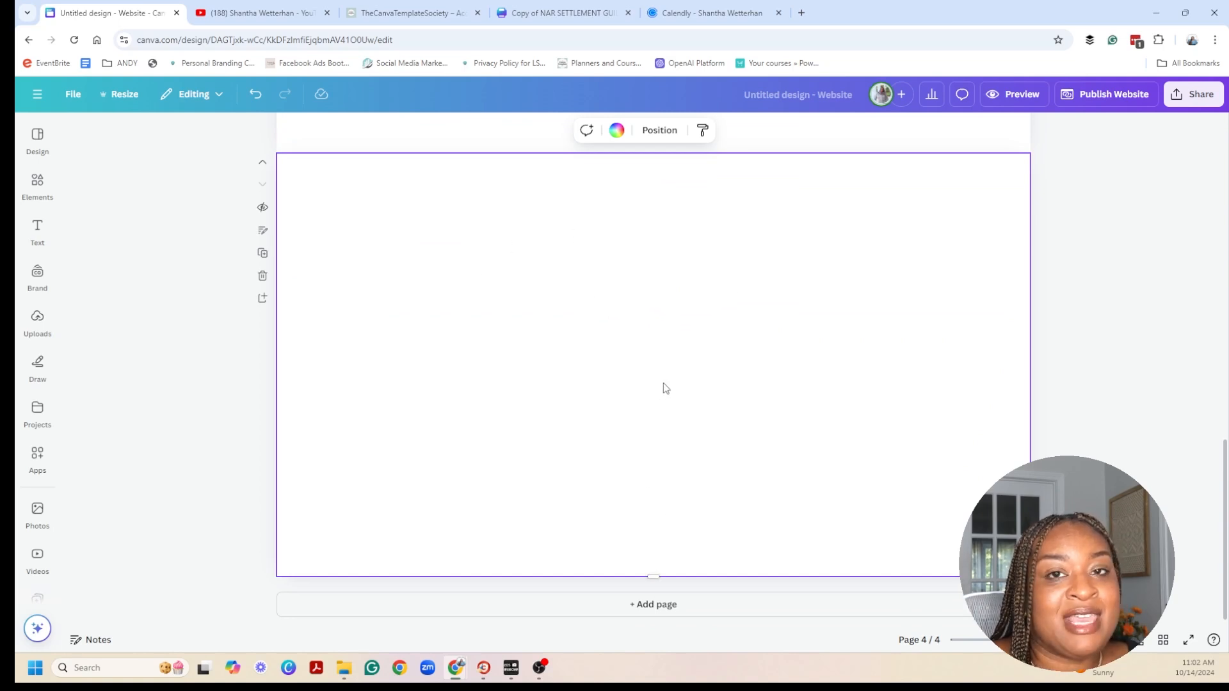
drag(652, 578, 653, 384)
Search the background colors for "teal" and fill the header strip page with the dark blue from the Ocean Meets Sky palette.
scroll(524, 413, up, 10)
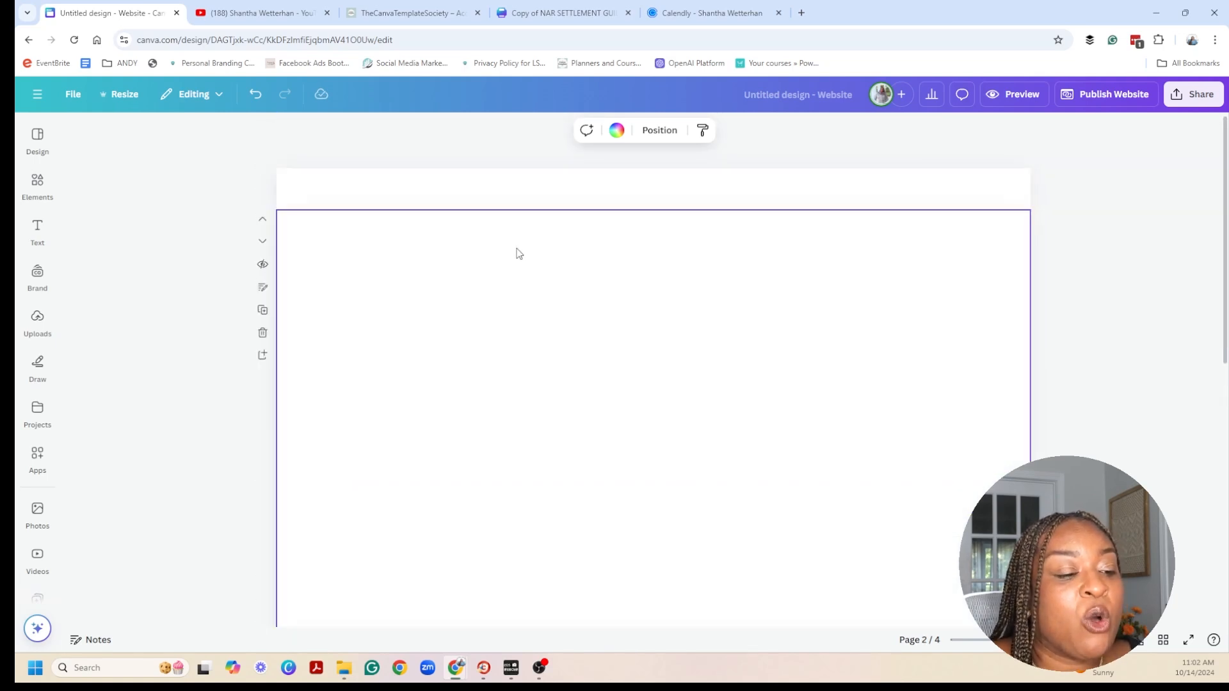
click(334, 189)
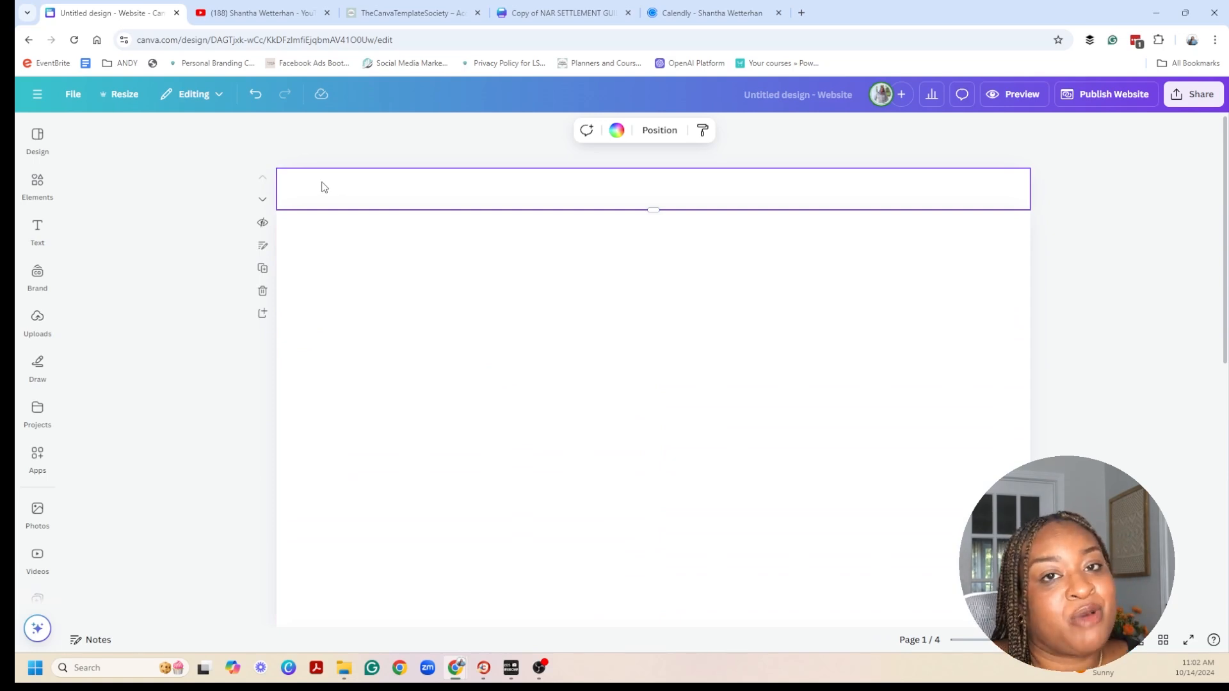
click(617, 130)
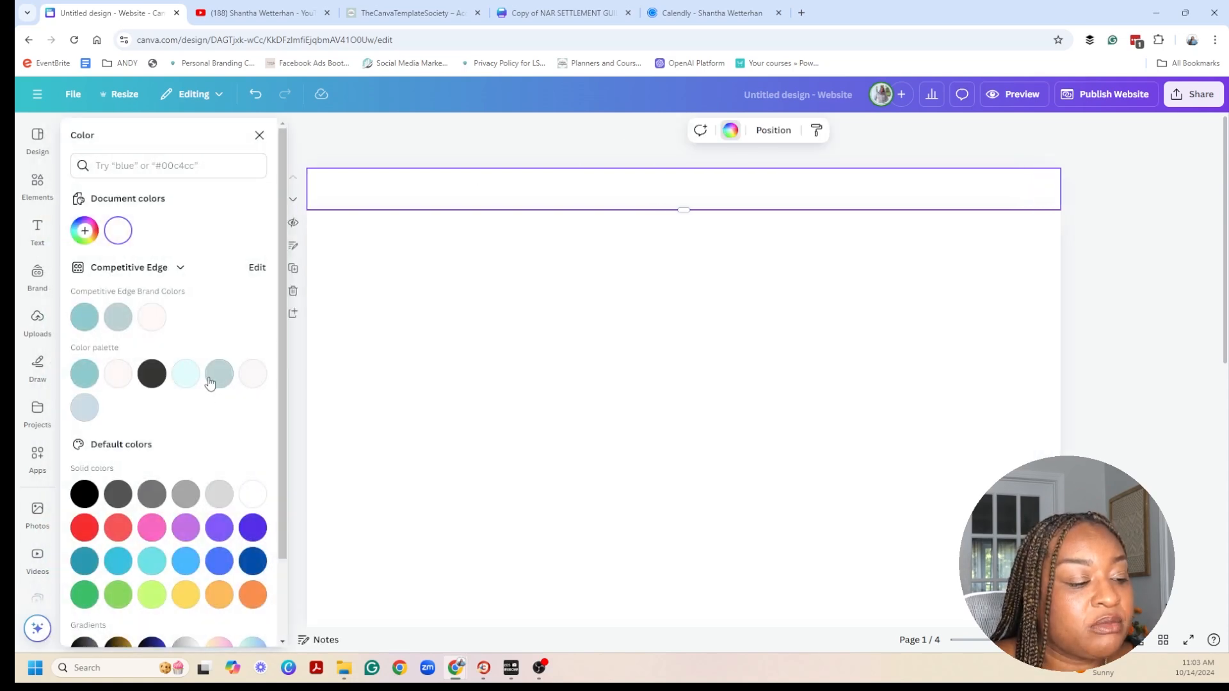
scroll(216, 378, down, 2)
scroll(218, 374, up, 2)
click(170, 168)
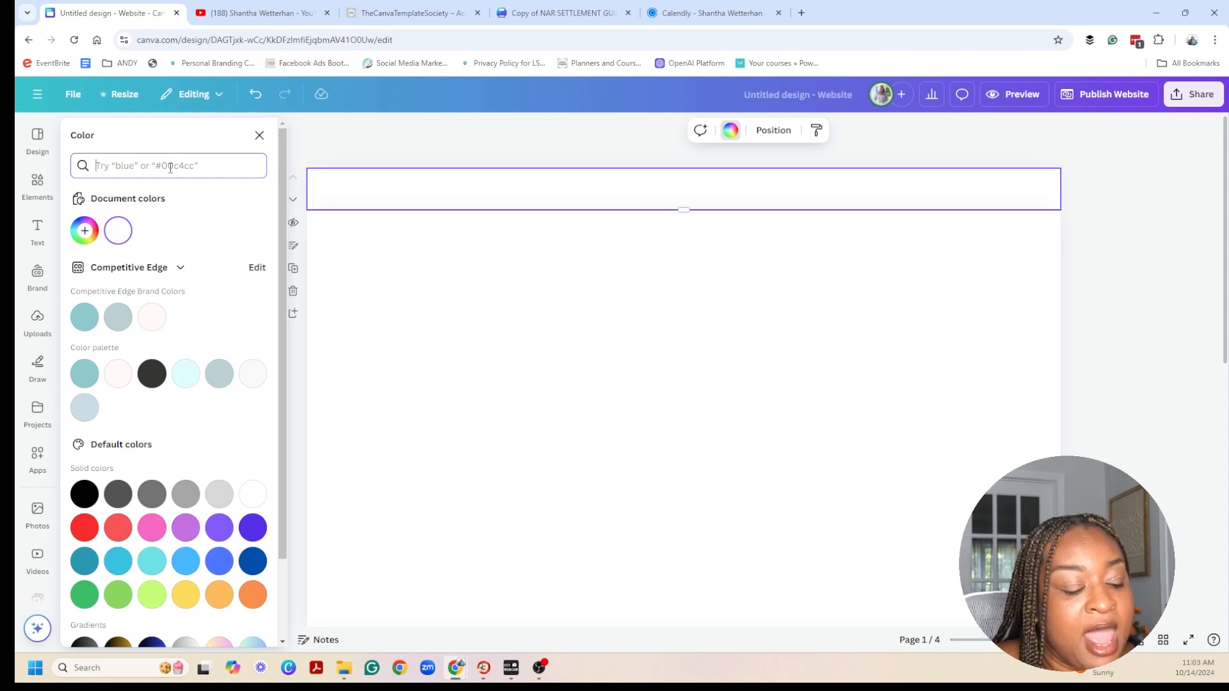
text(teal)
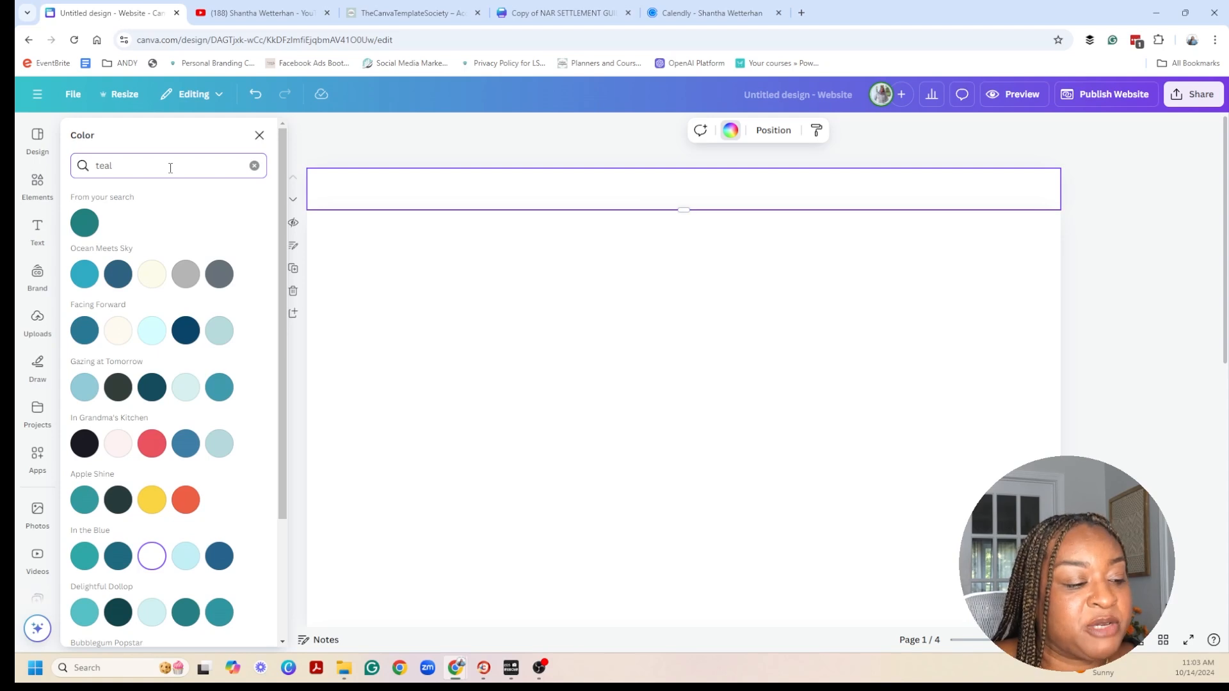
click(118, 273)
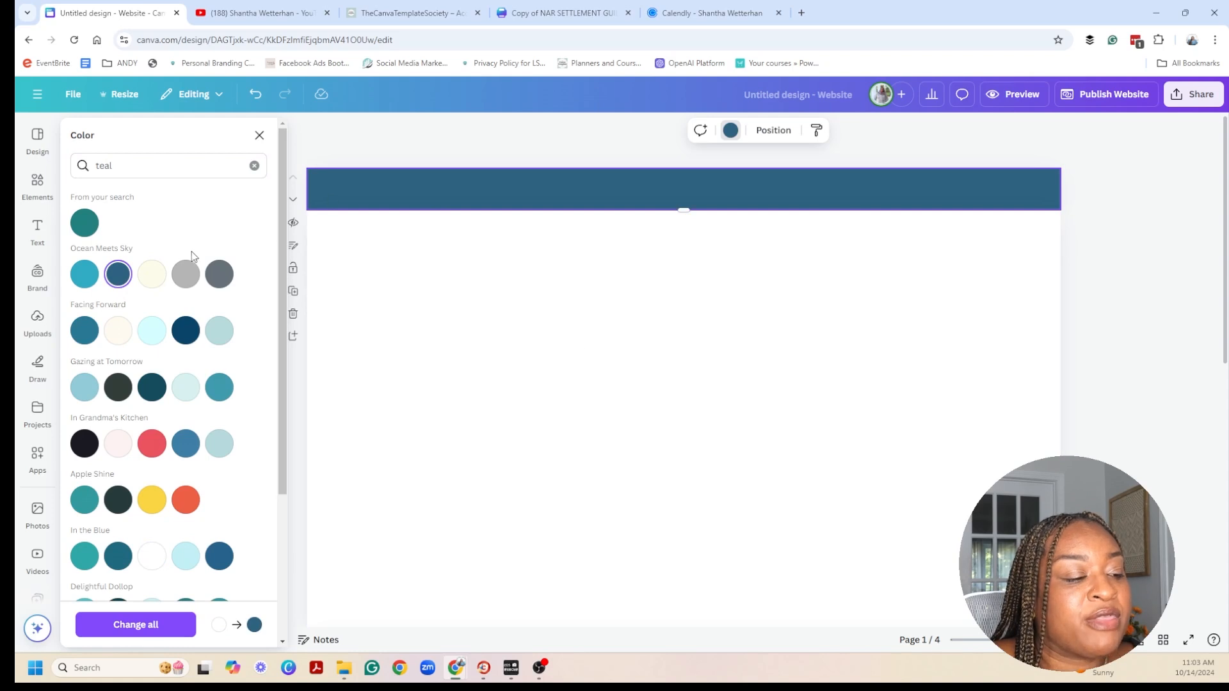
Fill the second page with teal #008080 and the fourth page with the dark blue from the Ocean Meets Sky palette.
click(580, 387)
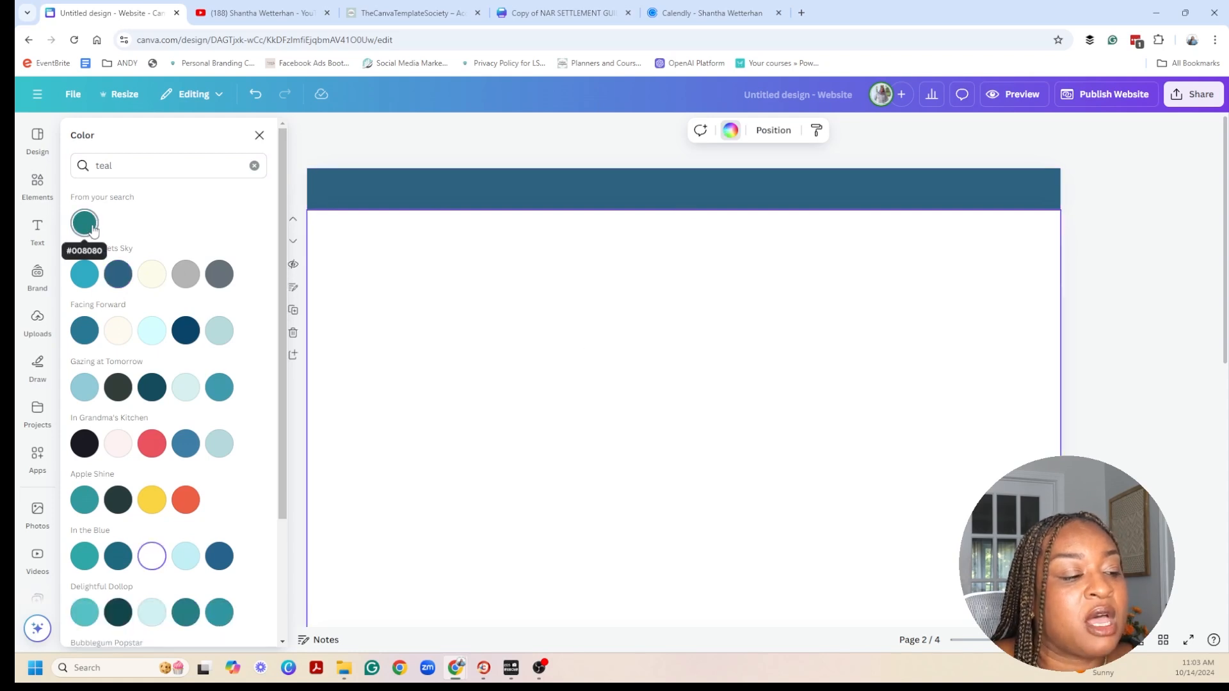
click(84, 223)
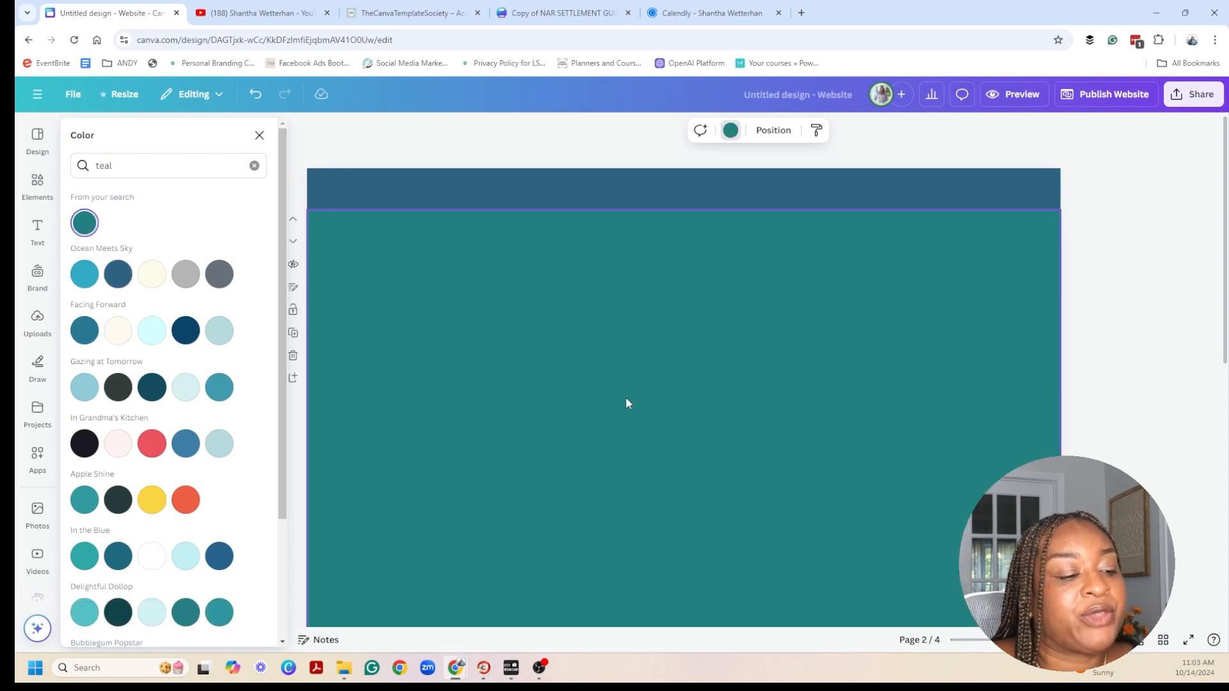
scroll(916, 422, down, 10)
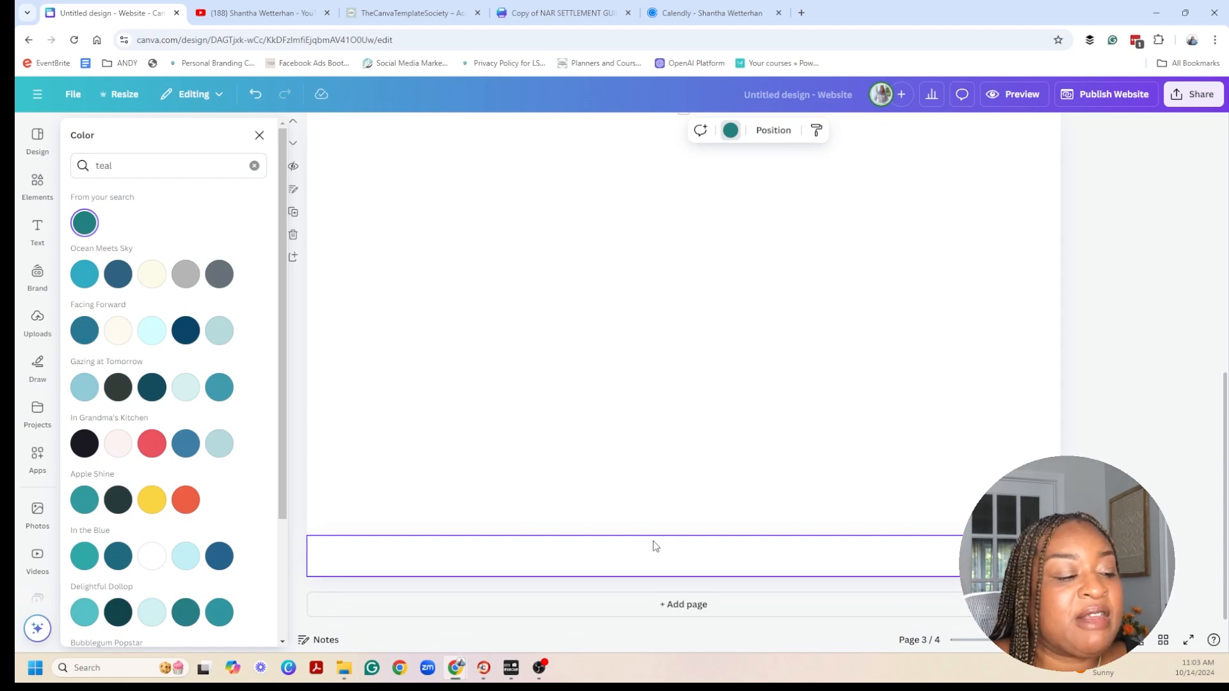
click(627, 550)
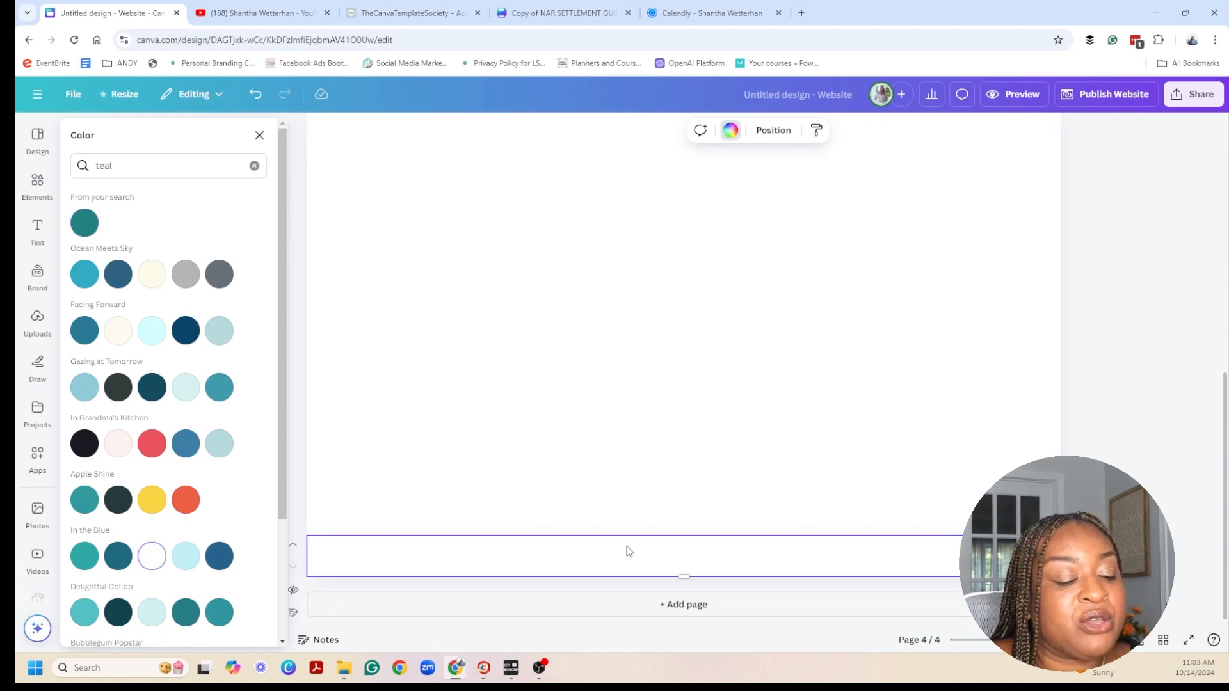
click(118, 275)
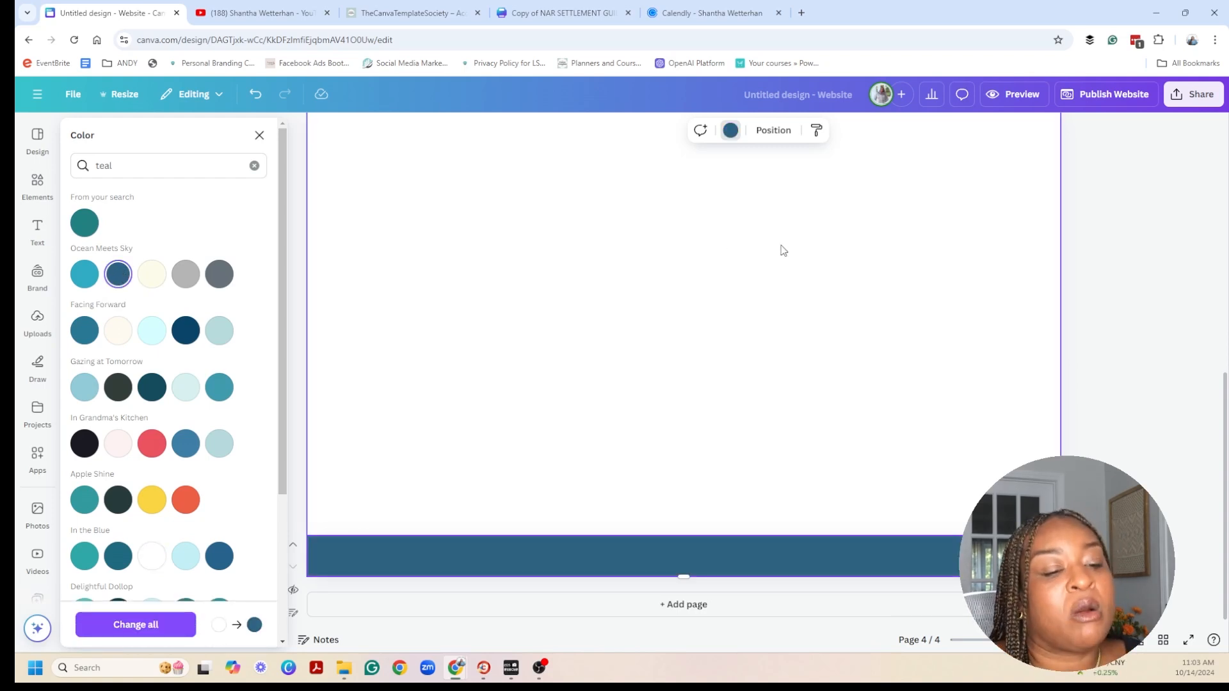
Search the photo library for "neighborhood" with the second page selected.
scroll(941, 231, up, 10)
click(745, 352)
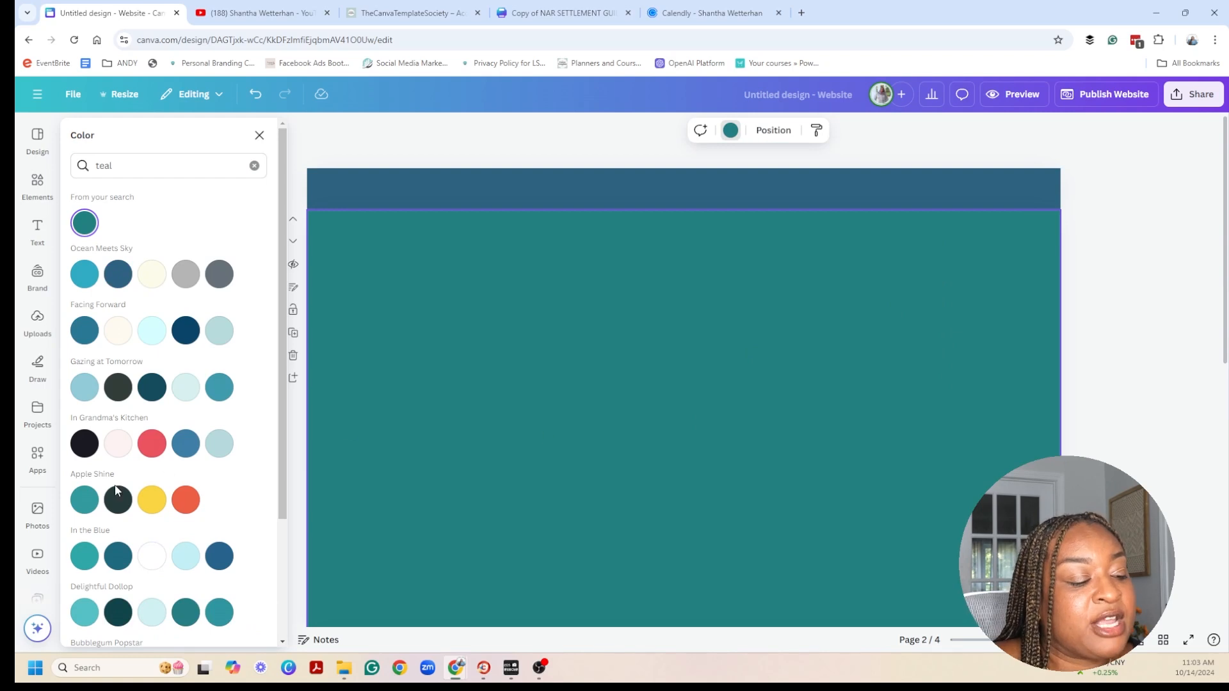
click(37, 512)
click(196, 135)
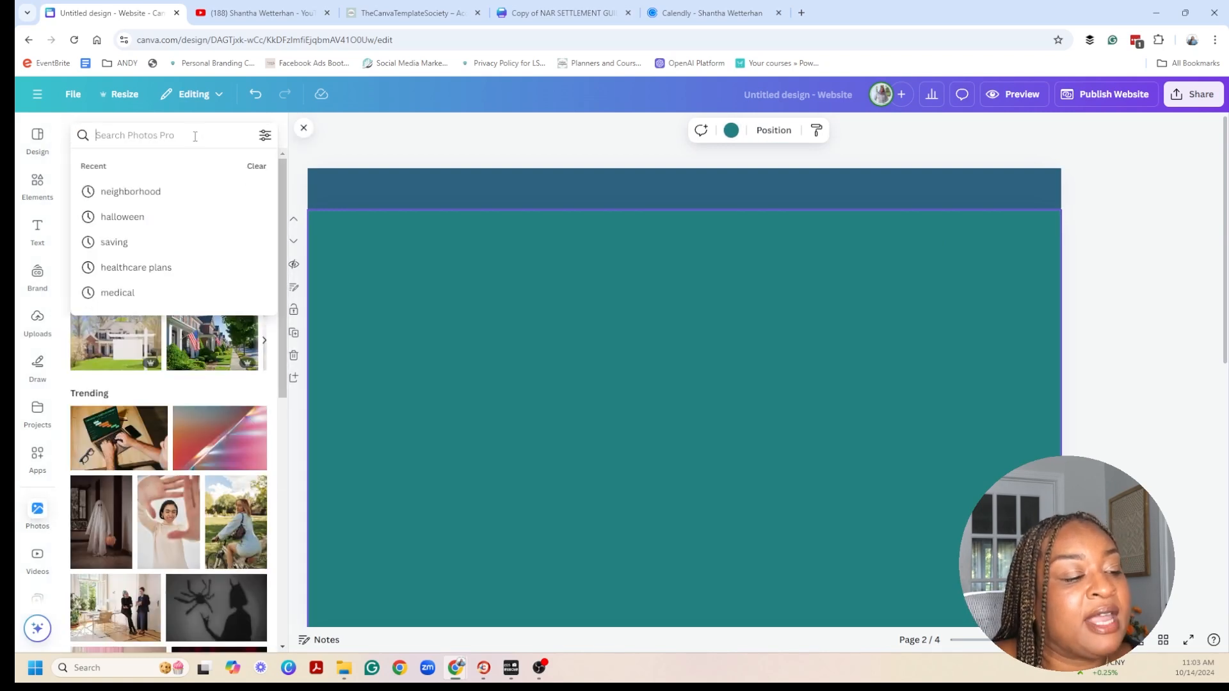
text(neighrbood)
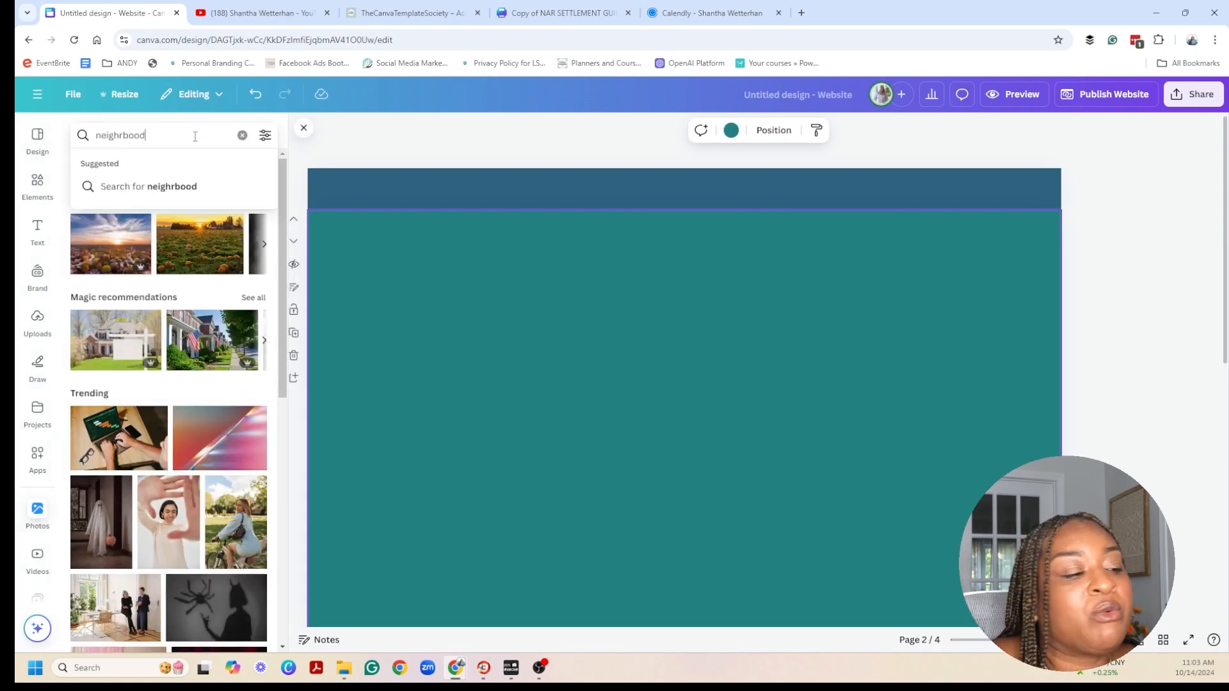
key(Return)
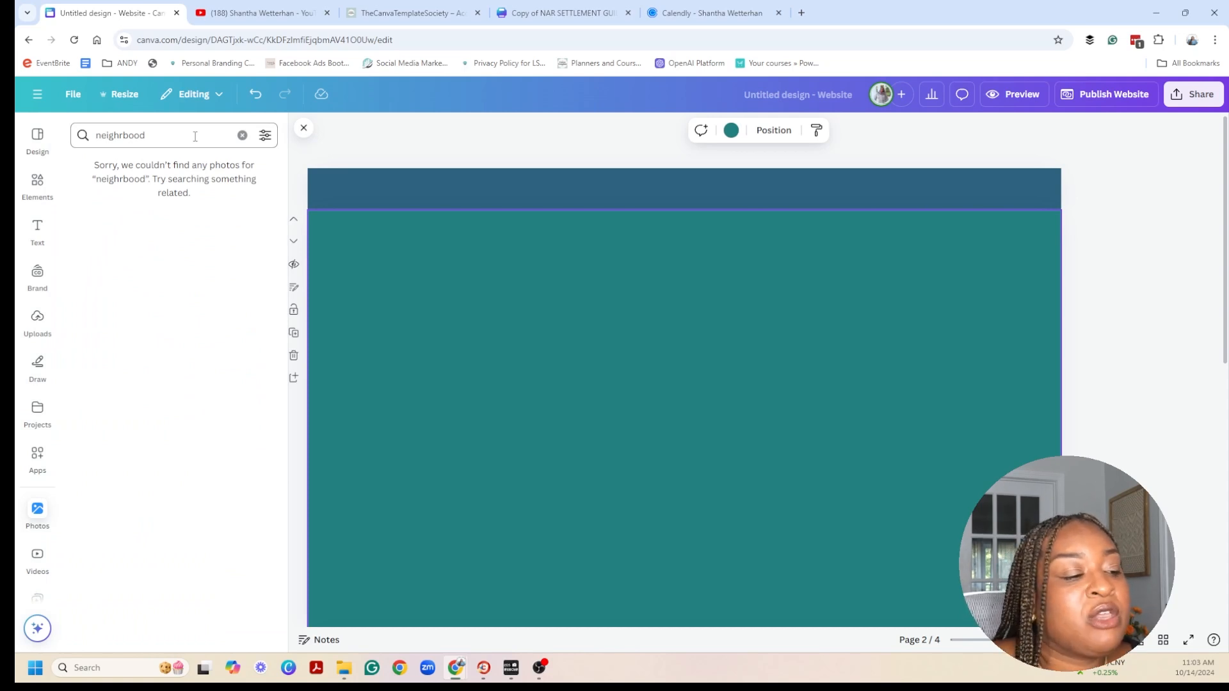
drag(195, 136, 82, 129)
key(BackSpace)
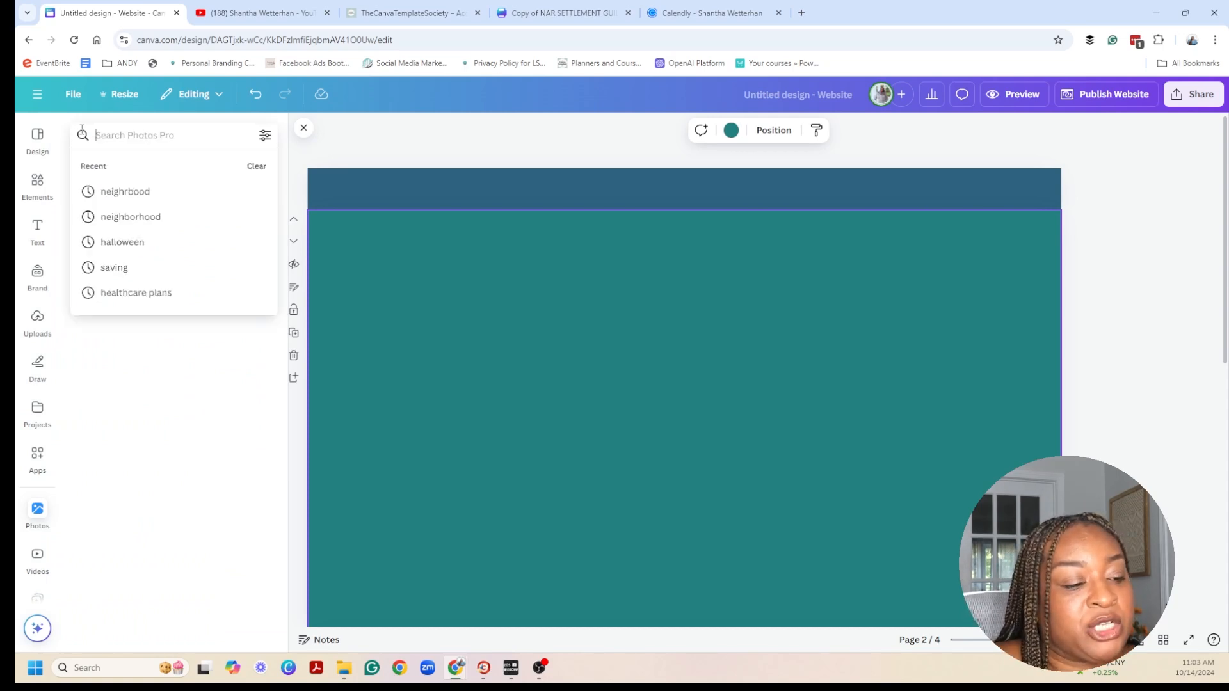
text(nei)
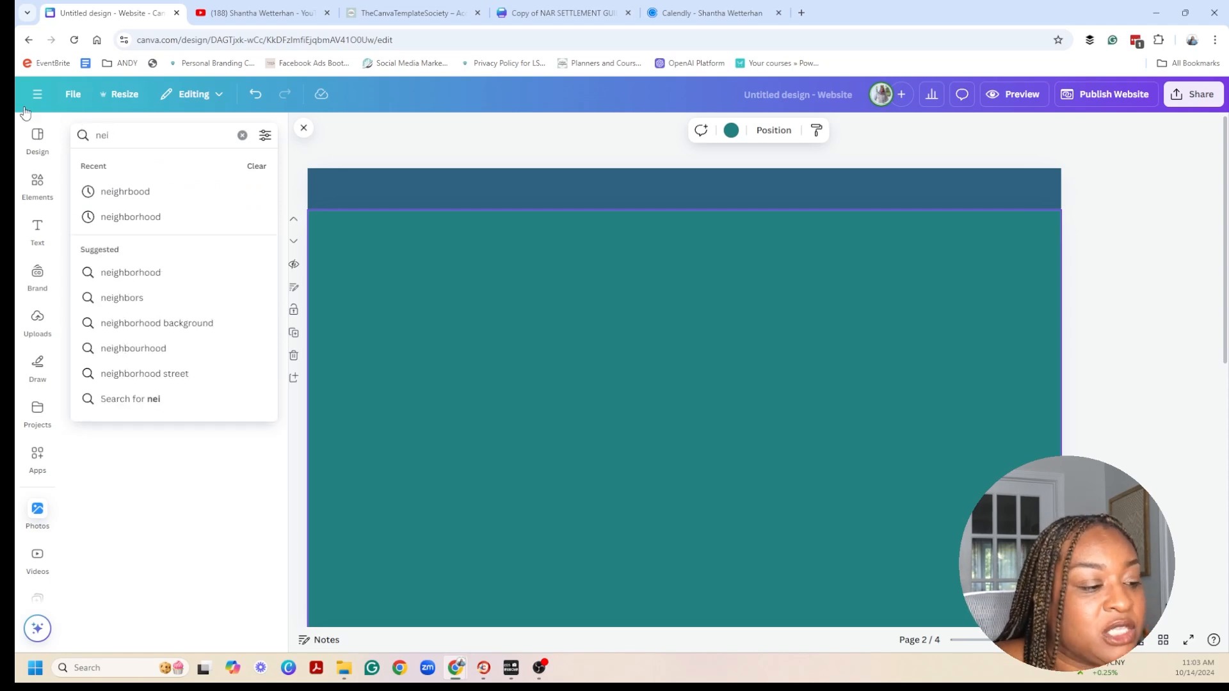
click(157, 216)
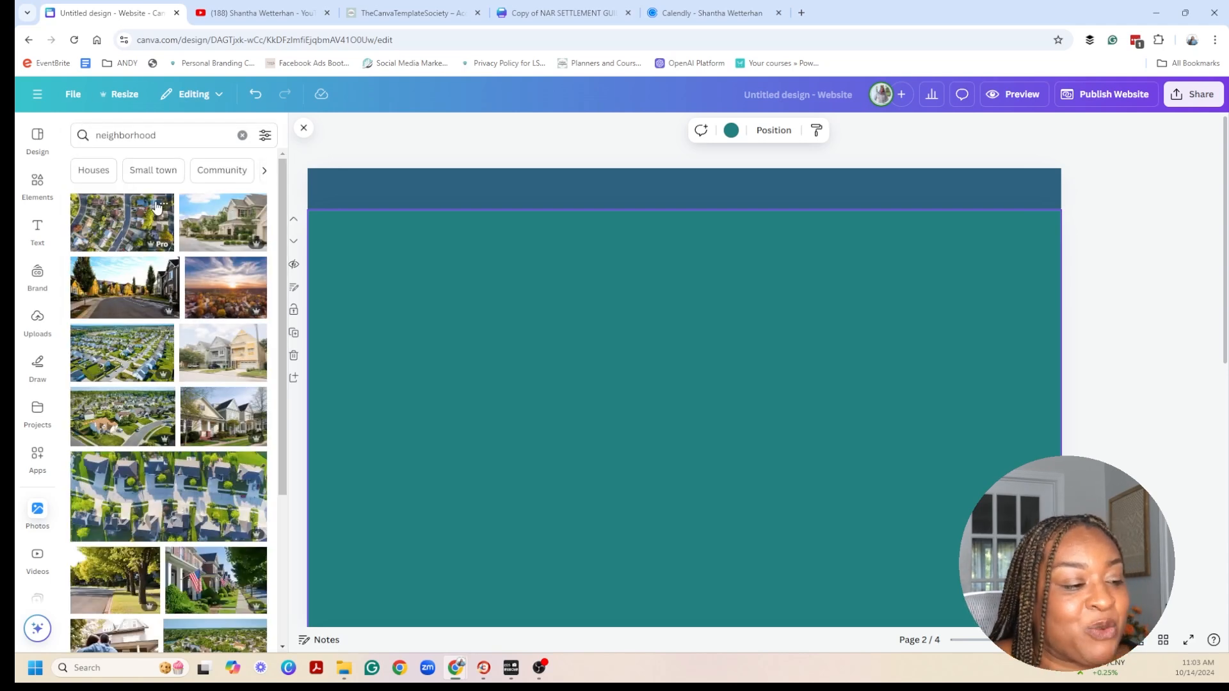
Add the aerial sunset neighborhood photo to the second page and enlarge it to cover the whole page.
click(240, 288)
scroll(882, 424, down, 2)
drag(819, 390, 669, 429)
scroll(817, 373, up, 2)
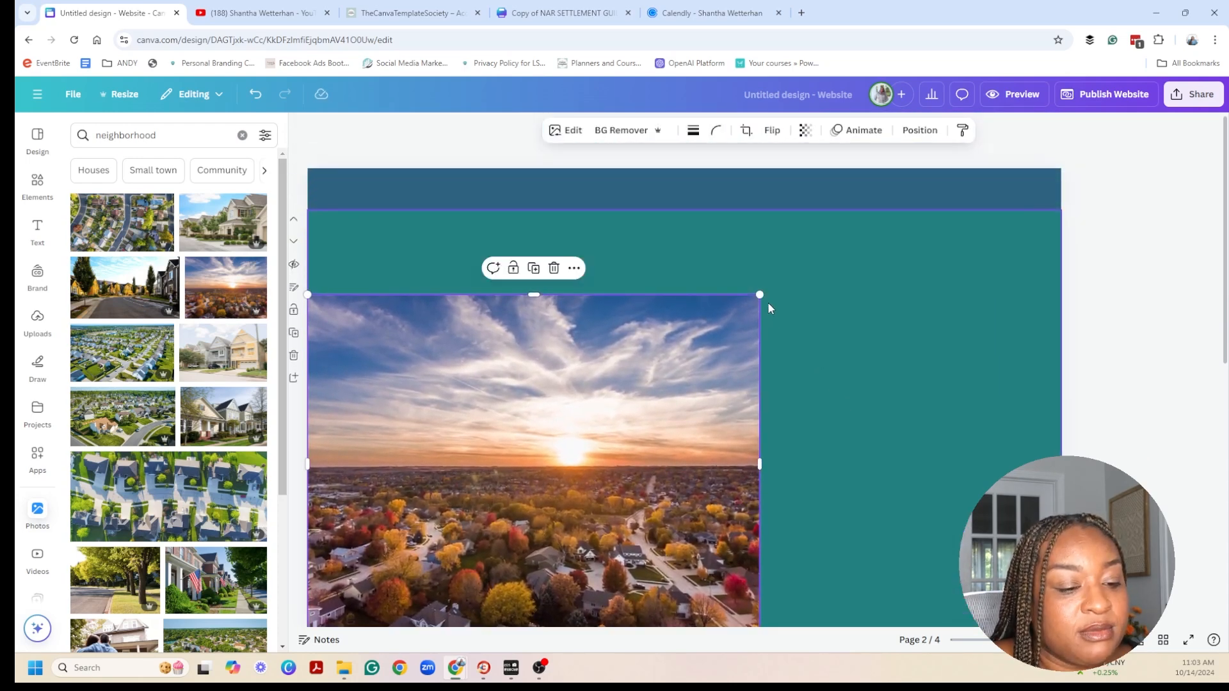
drag(759, 294, 1160, 211)
scroll(1138, 279, down, 1)
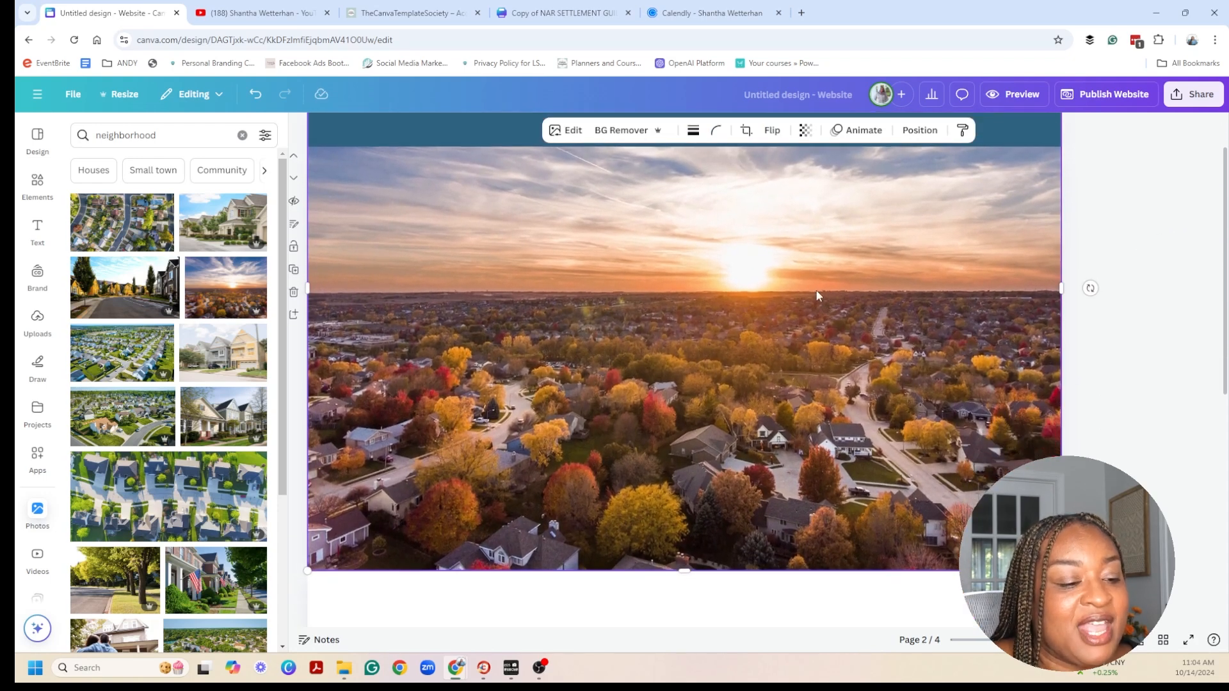
Set the transparency of the neighborhood photo on the second page to 24.
click(807, 131)
drag(829, 185, 764, 181)
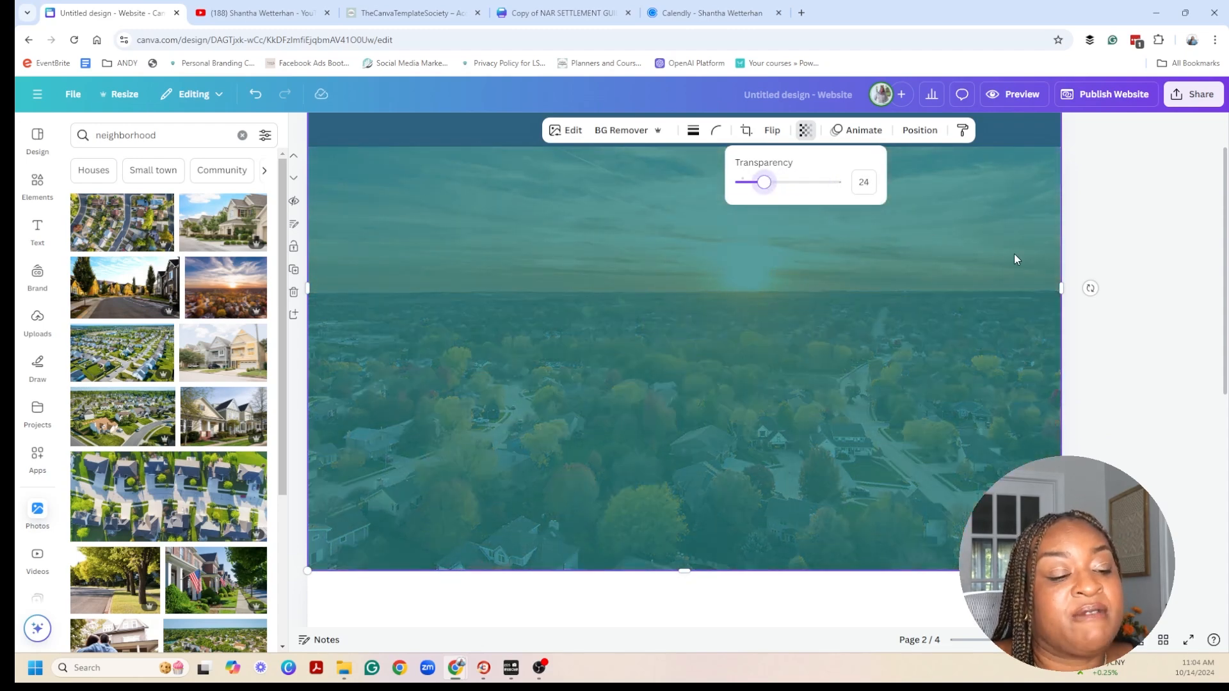
click(1112, 313)
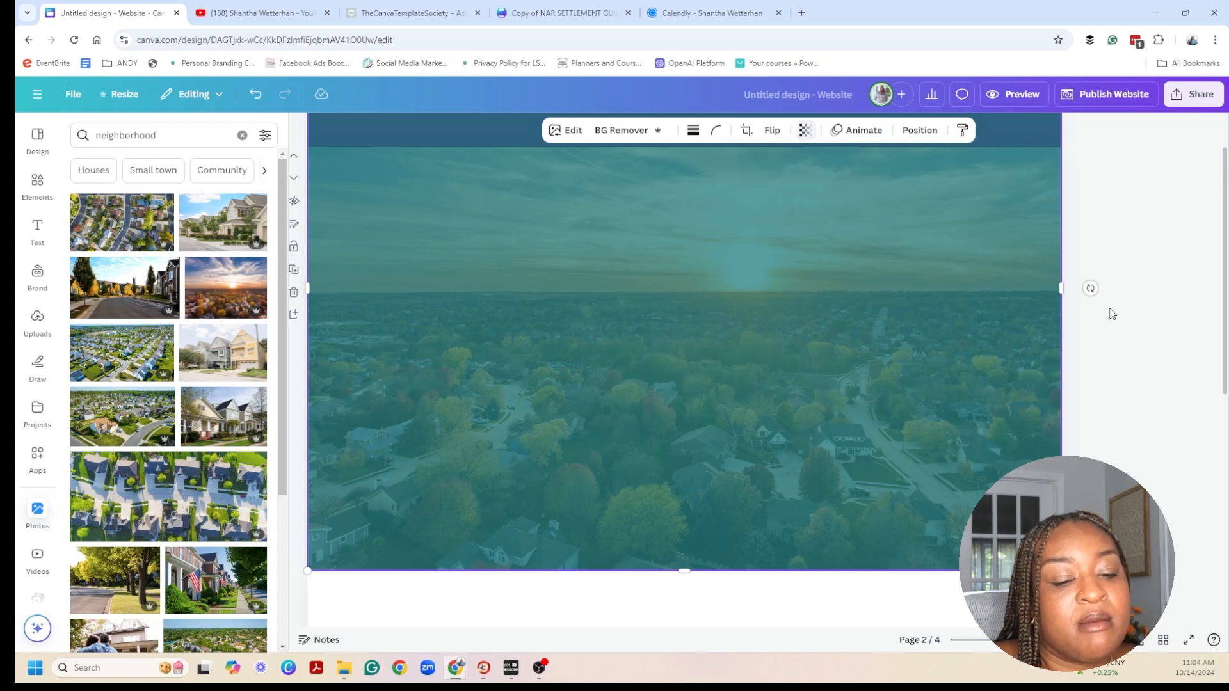
Fill the blank third page with the teal color from the "teal" color search.
scroll(1022, 323, up, 1)
scroll(1021, 323, down, 10)
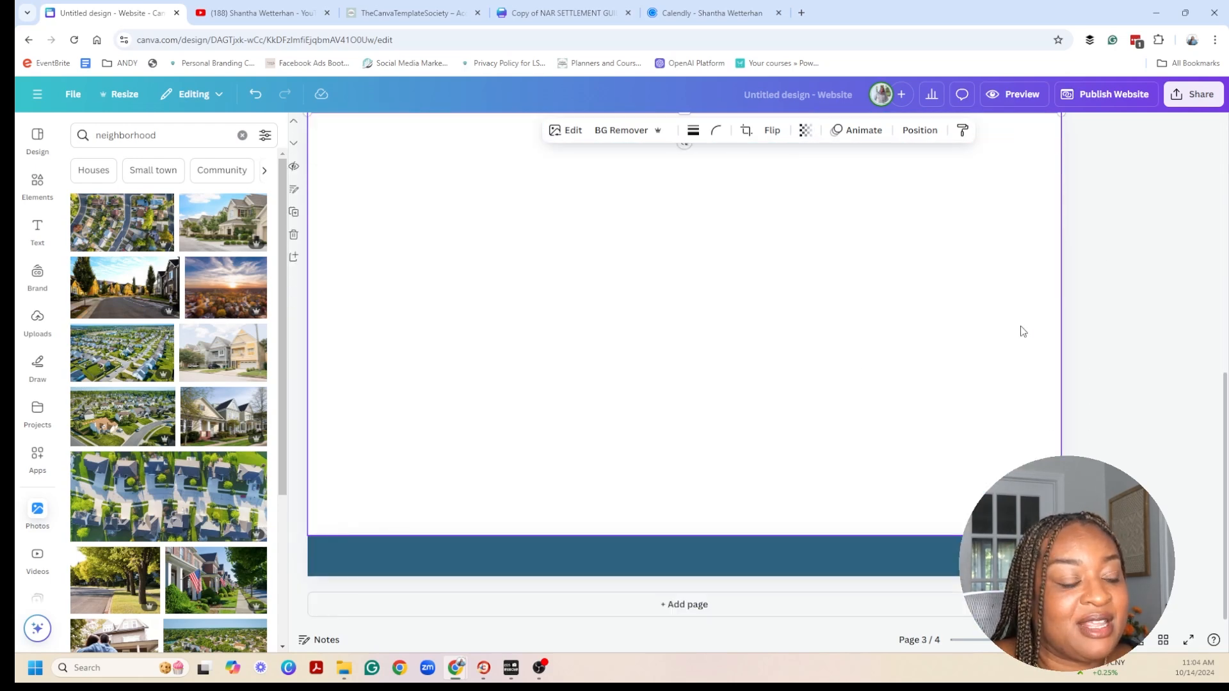
scroll(787, 336, up, 5)
scroll(768, 384, down, 5)
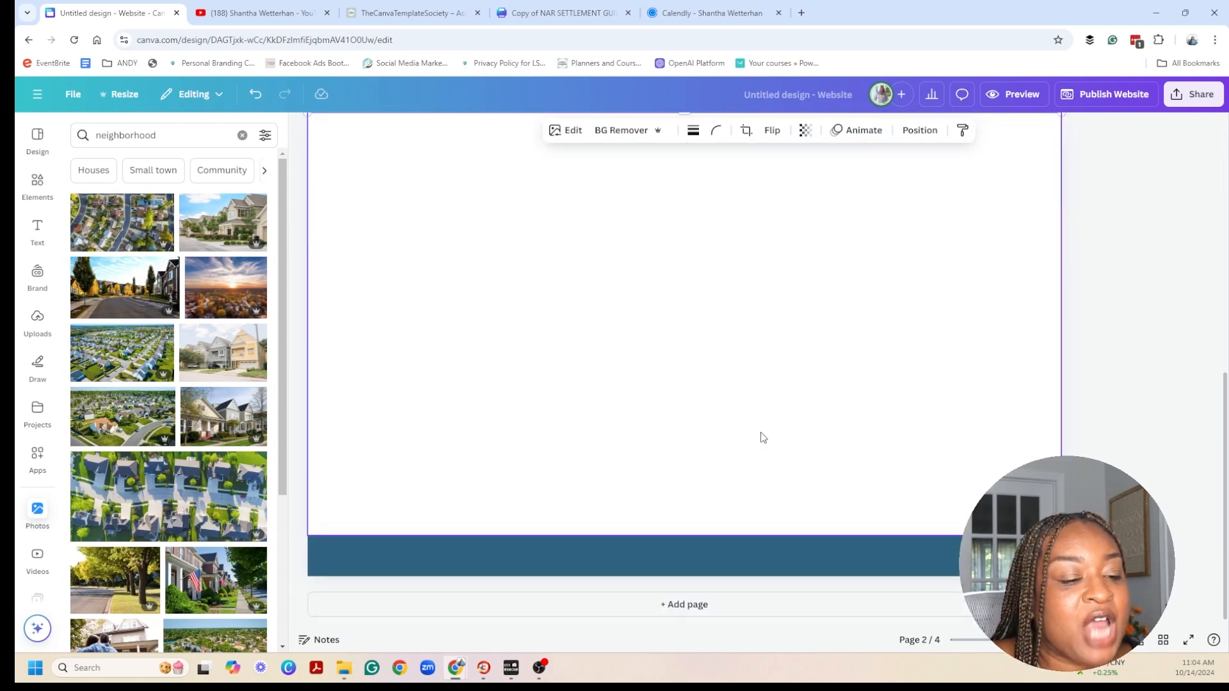
click(838, 362)
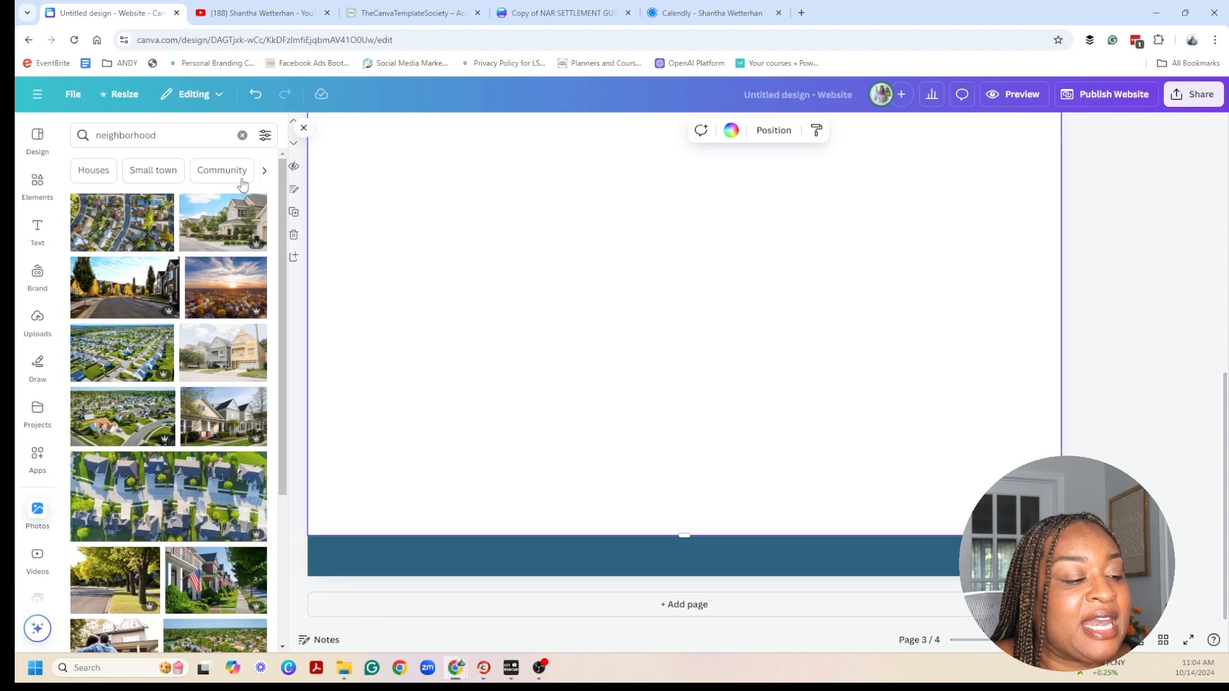
click(731, 131)
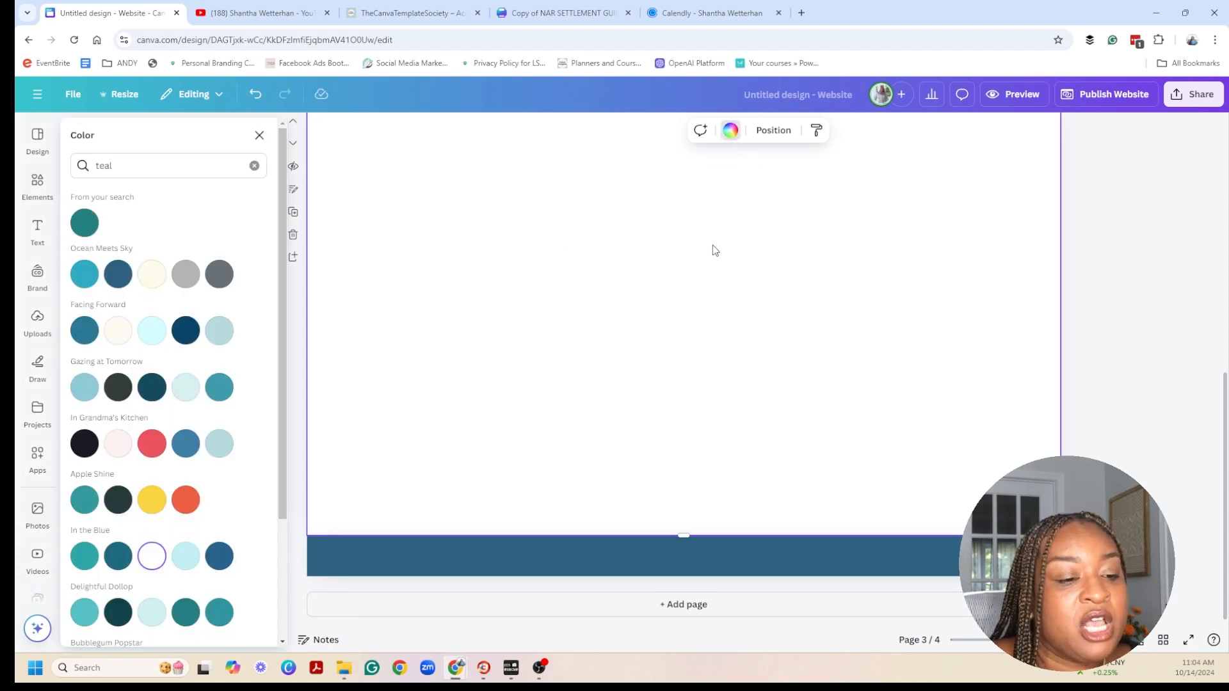
scroll(661, 264, up, 4)
scroll(633, 420, down, 4)
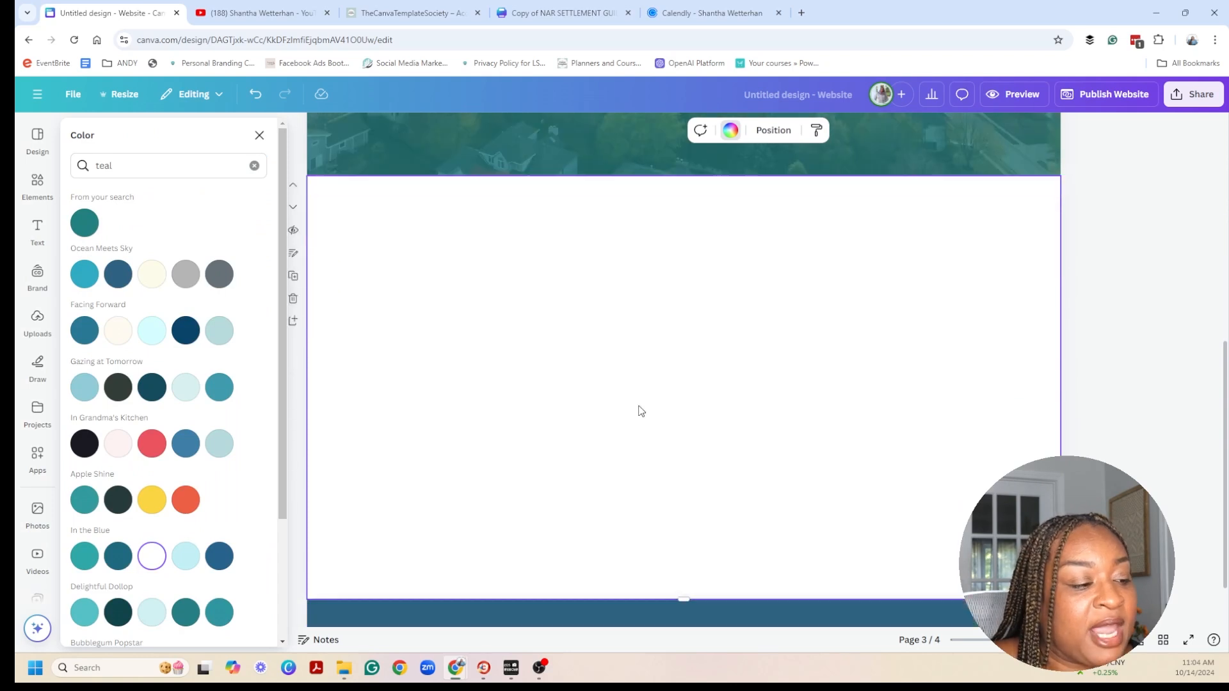
click(85, 223)
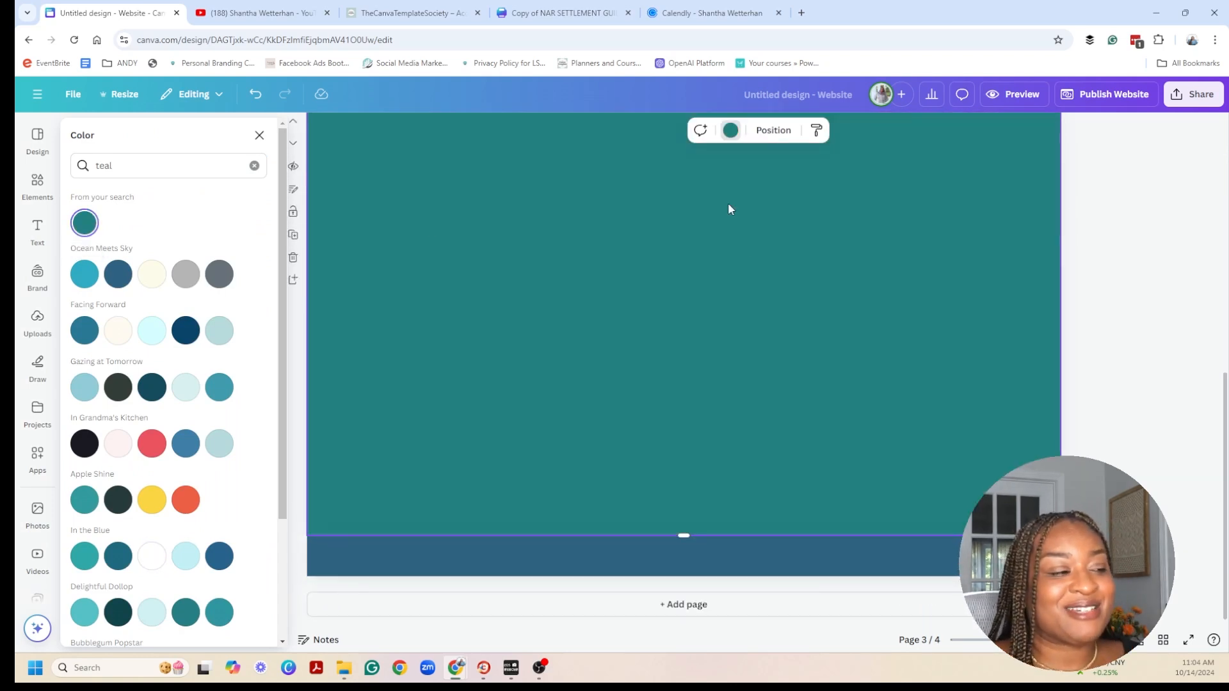
Search the elements for "instagram icon" and place a small black outline Instagram graphic near the right end of the header strip.
scroll(1120, 326, up, 10)
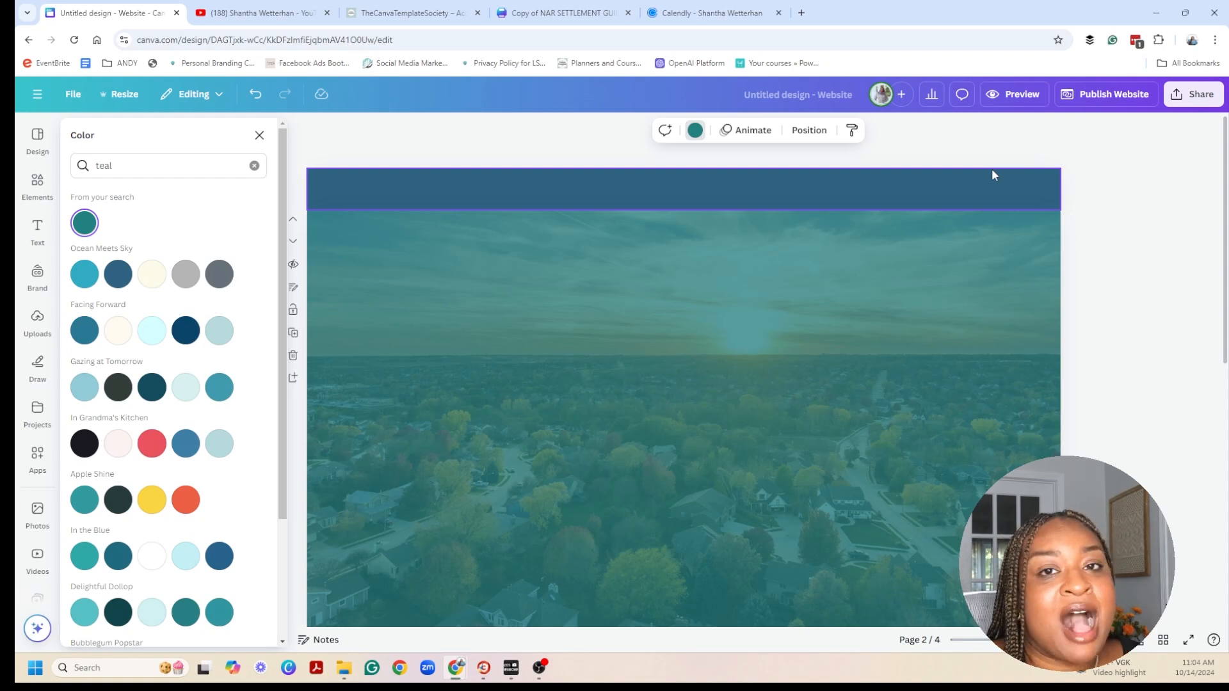
click(1107, 325)
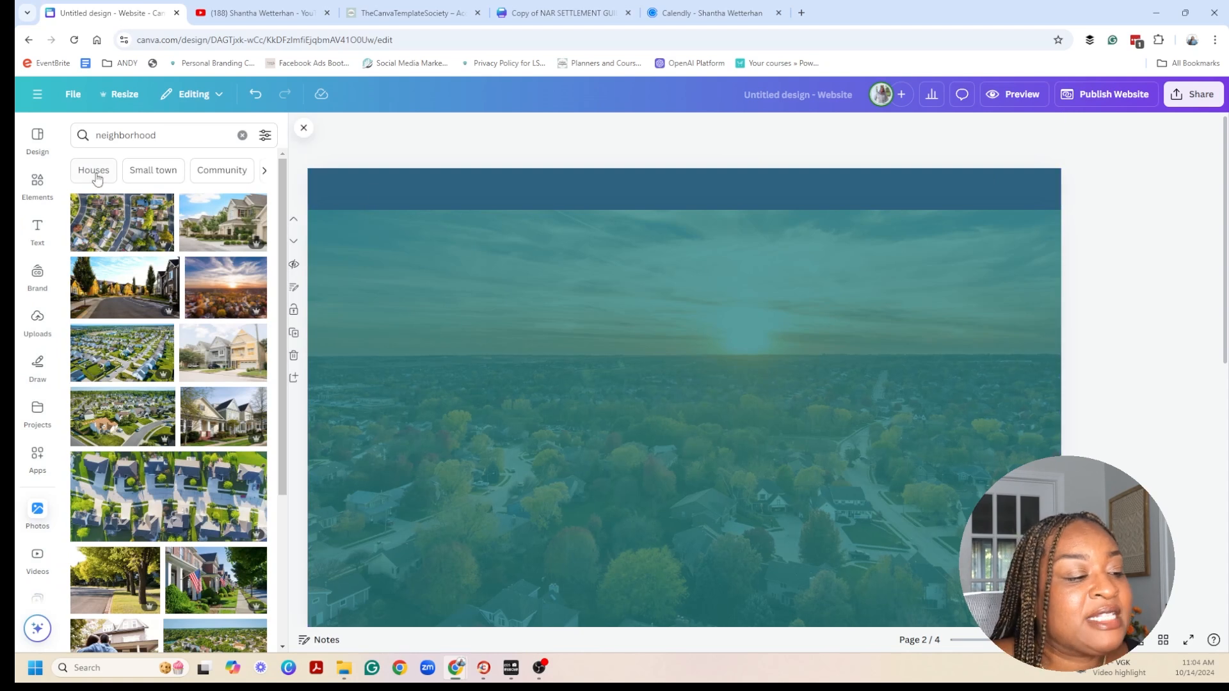
click(37, 184)
click(178, 133)
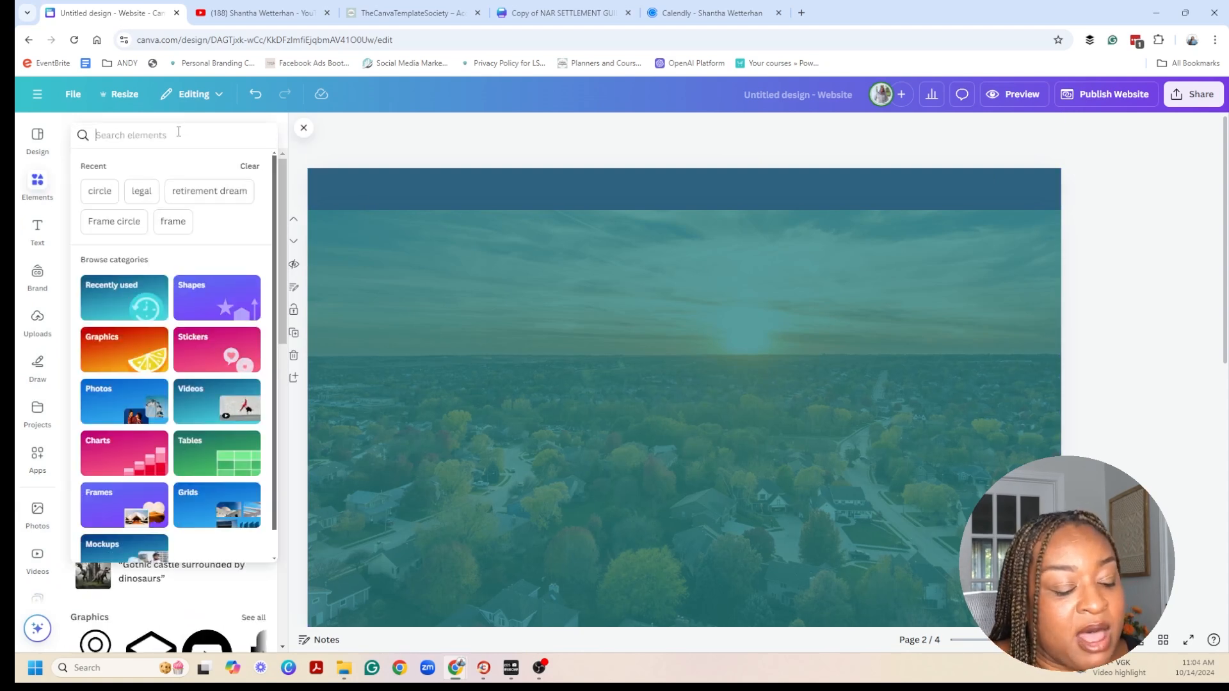
text(instagram)
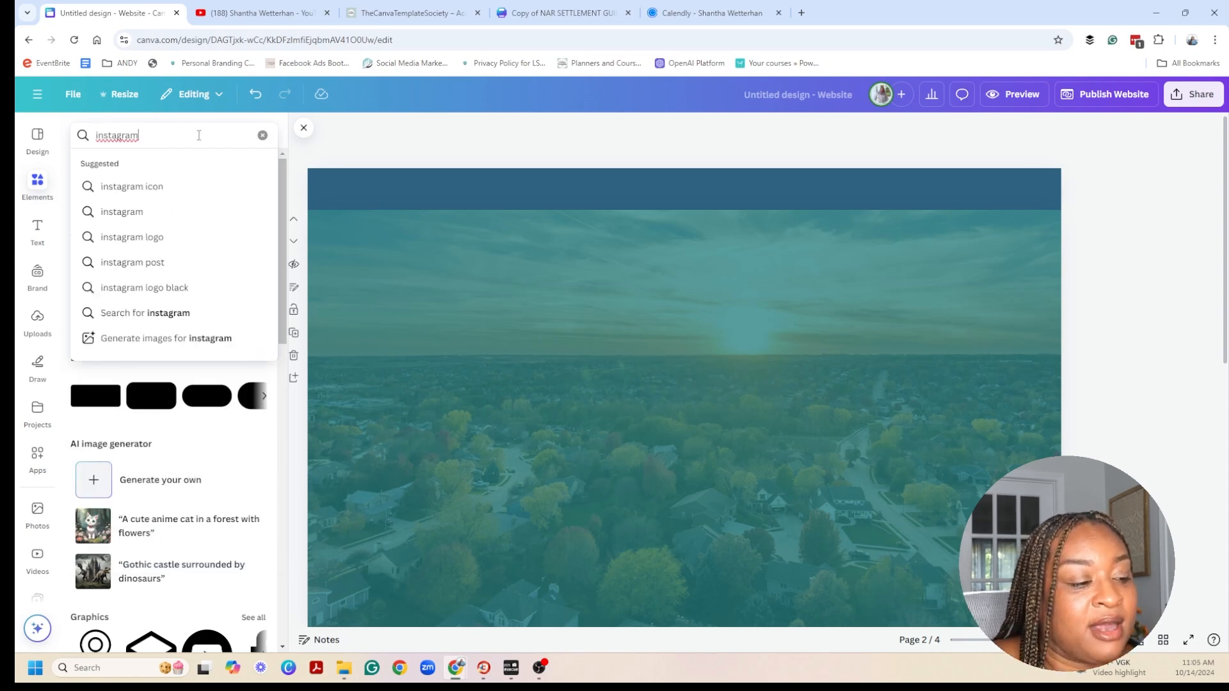
click(186, 188)
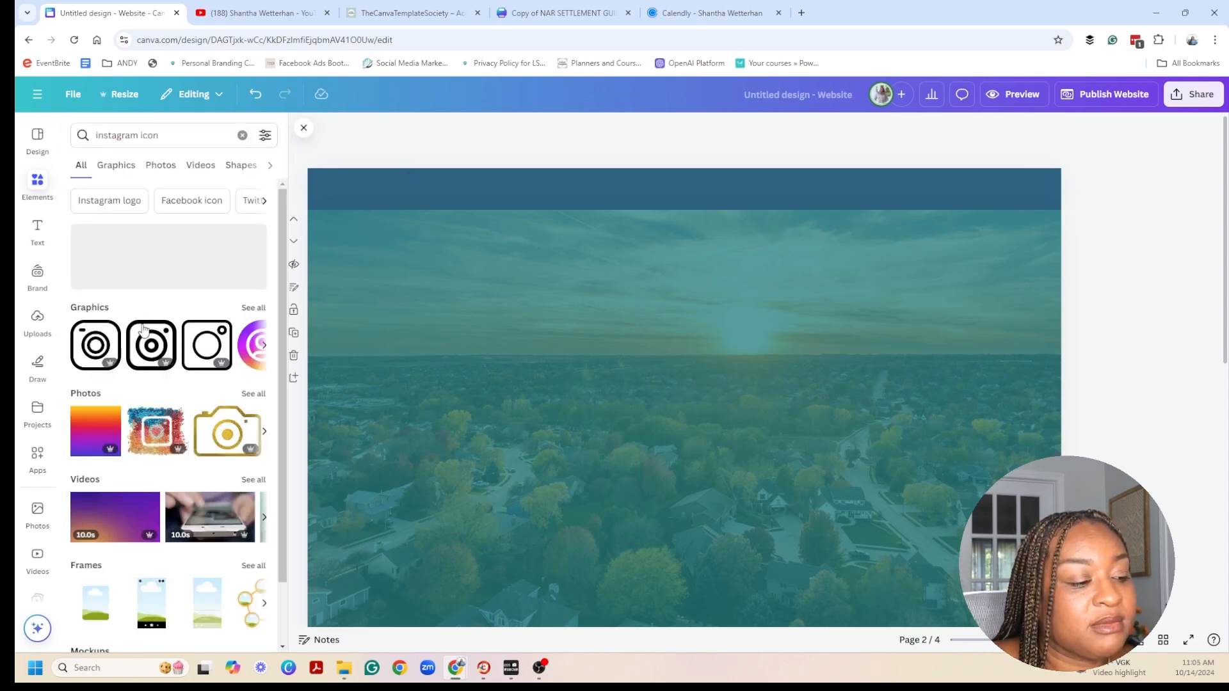
click(143, 329)
drag(773, 337, 934, 200)
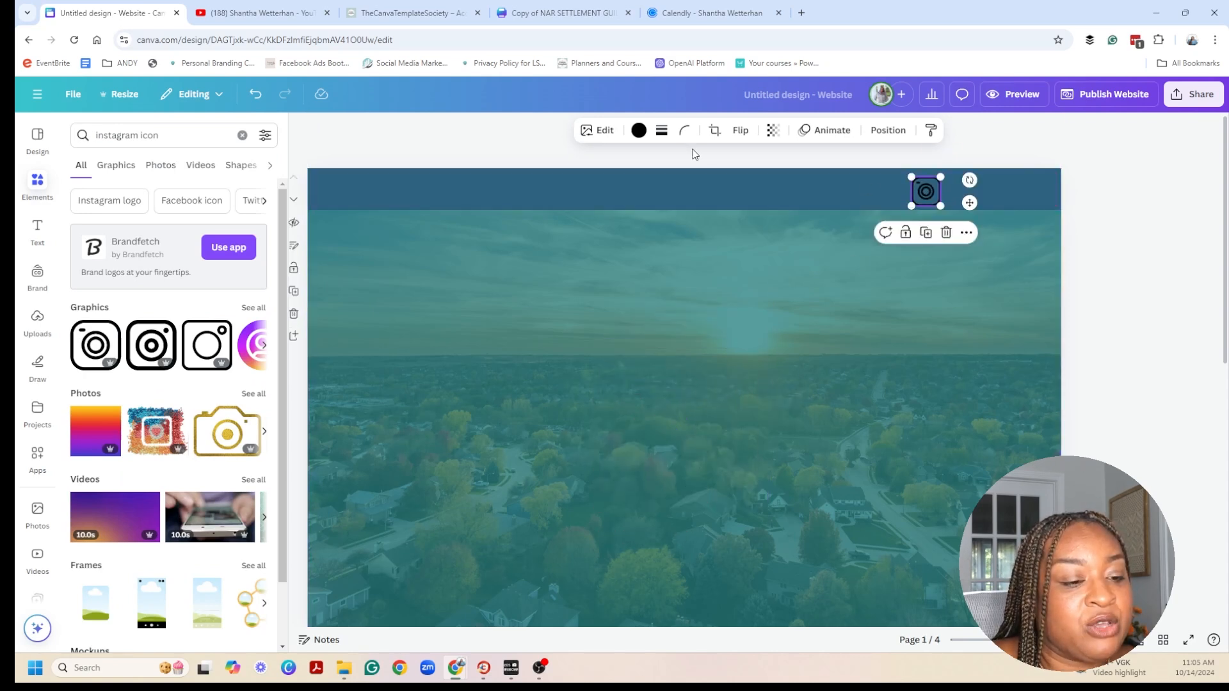
Recolor the Instagram icon in the header strip white.
click(637, 136)
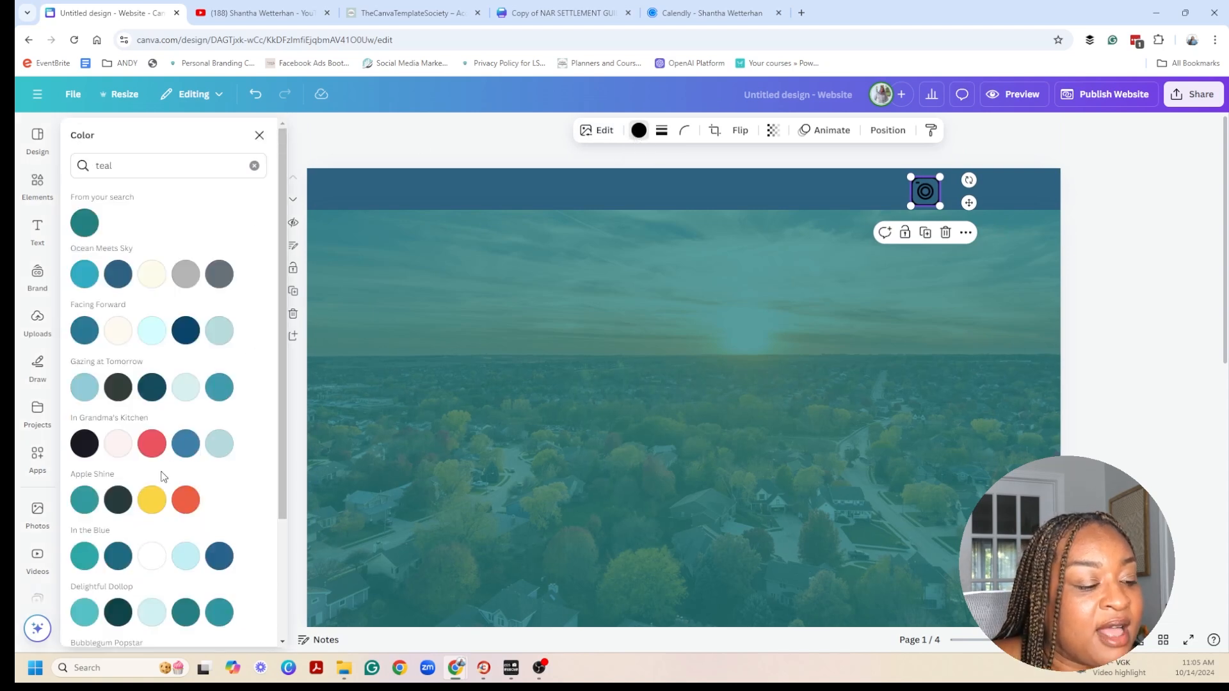
click(151, 556)
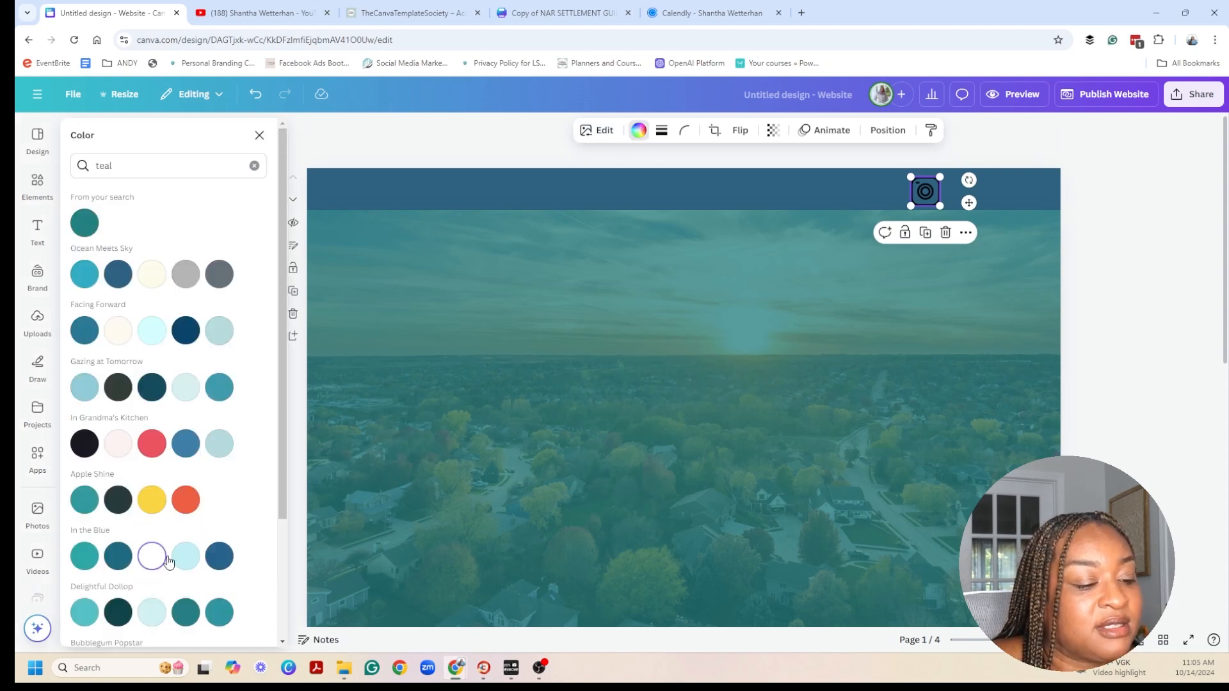
click(1066, 354)
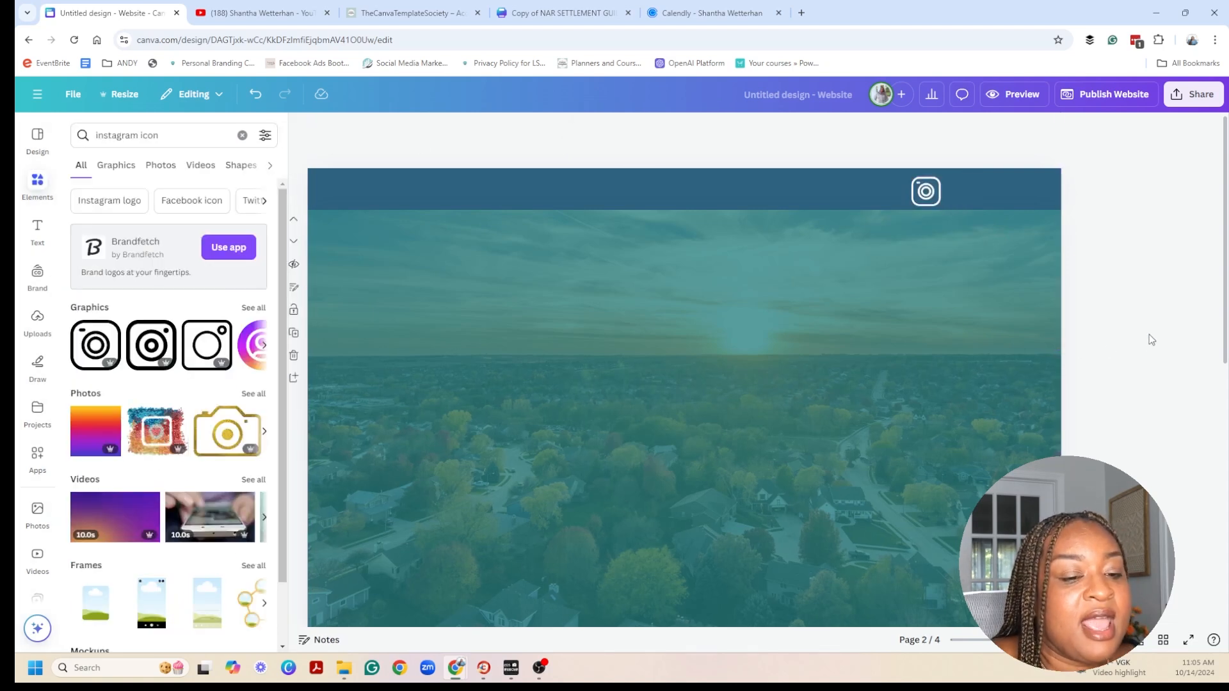
Search the elements for "linkedin icon" and add the orange round LinkedIn graphic to the page.
click(177, 135)
text(linkedi)
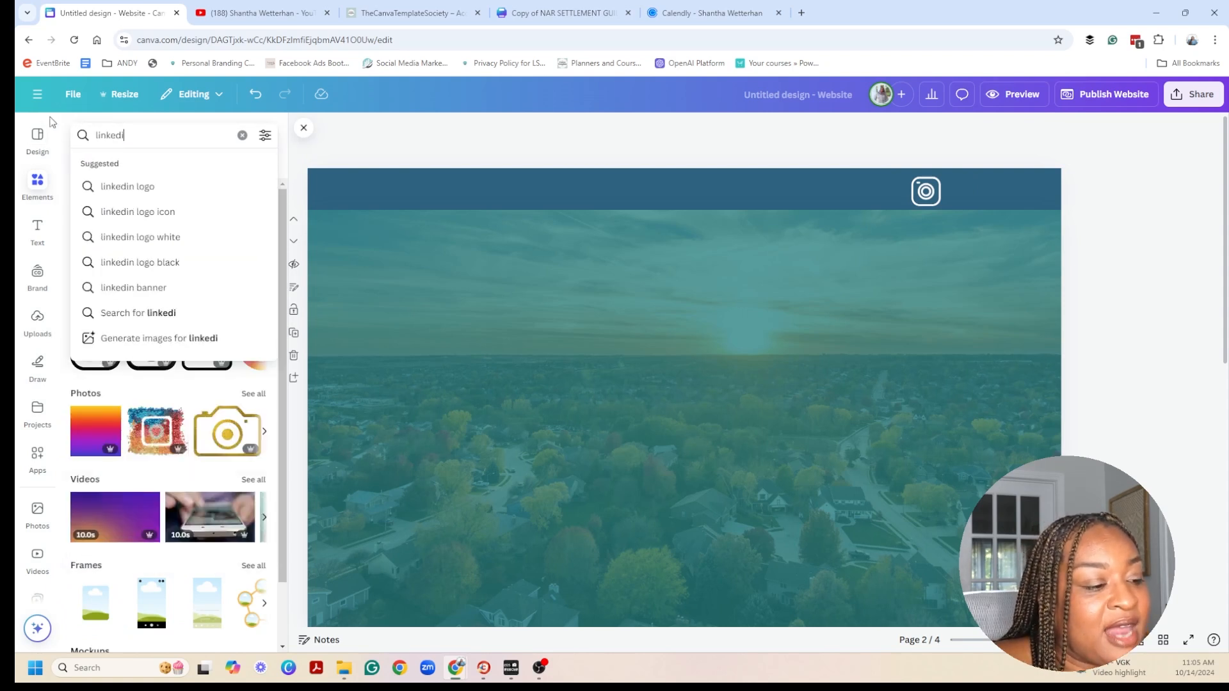
text(n icon)
key(Return)
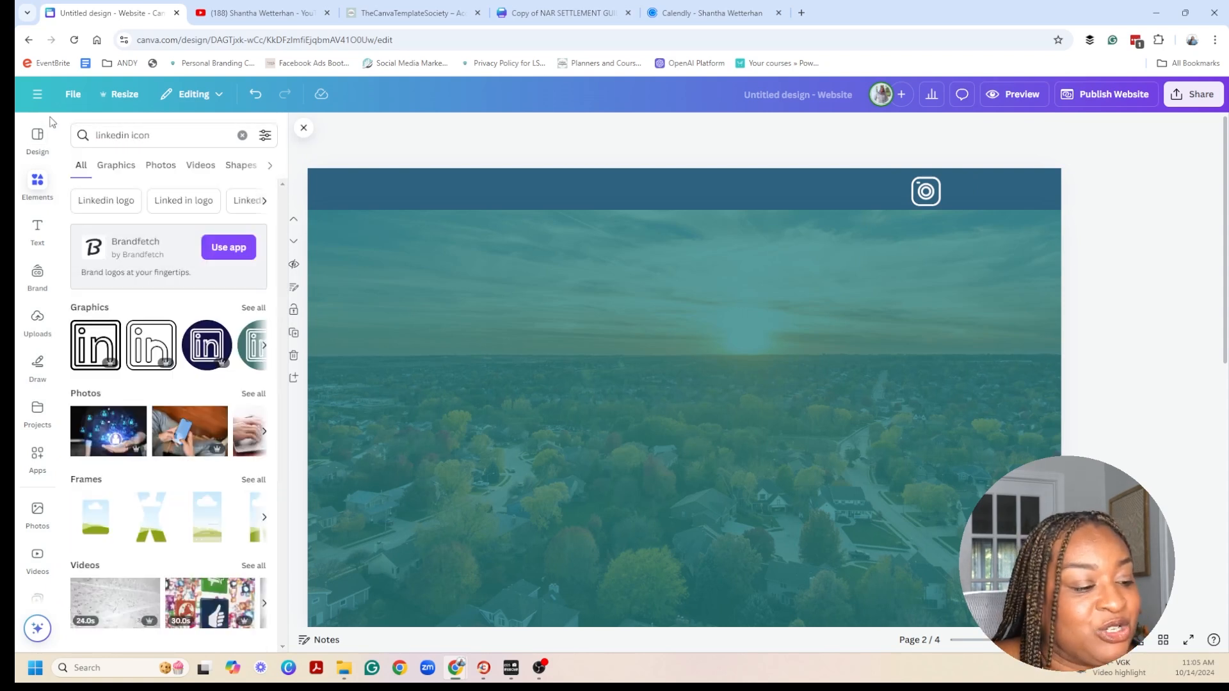
click(253, 308)
scroll(181, 466, down, 6)
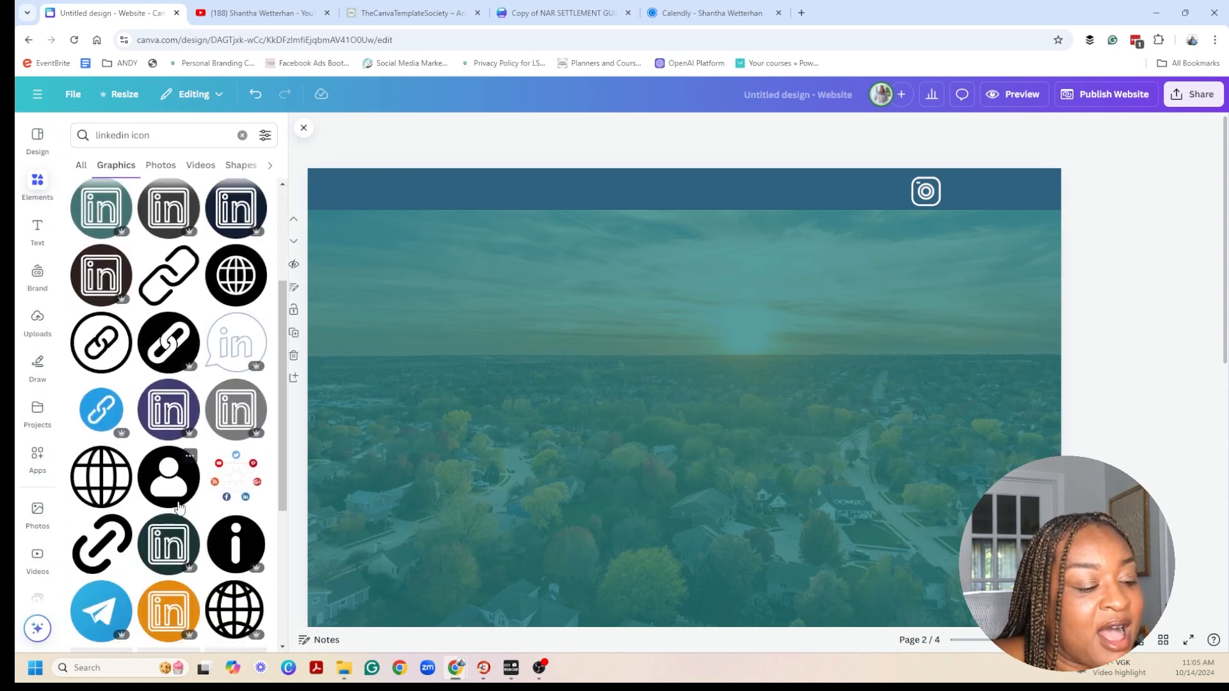
scroll(189, 470, up, 2)
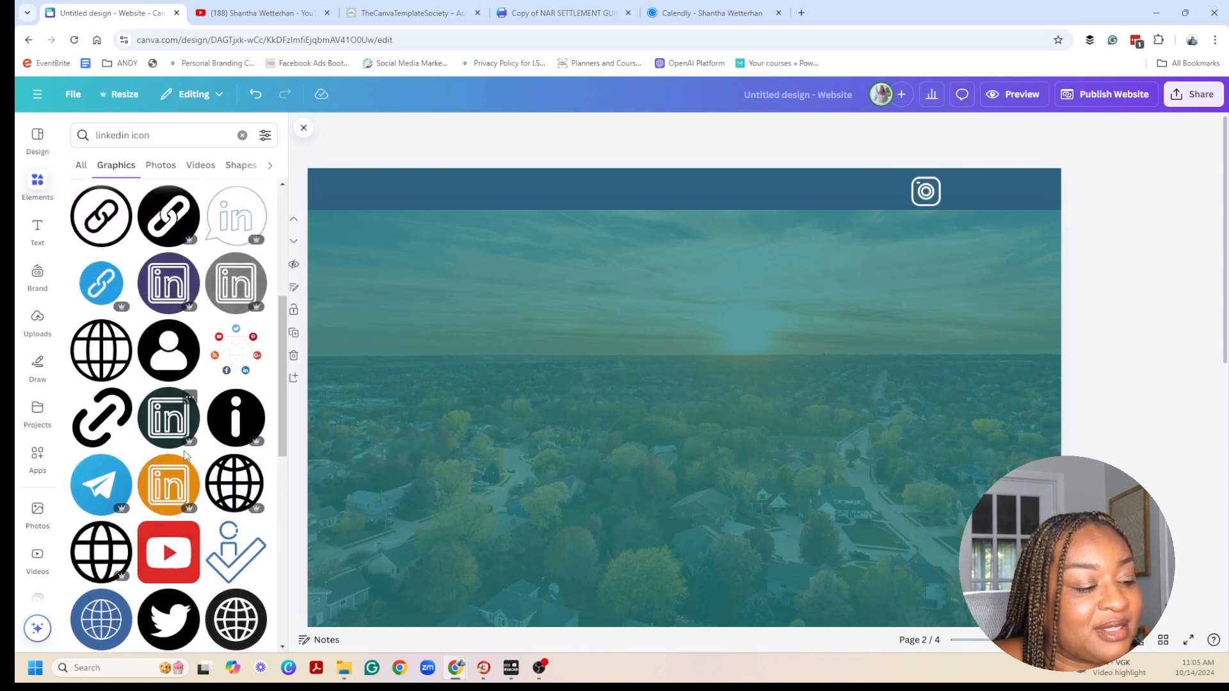
click(168, 484)
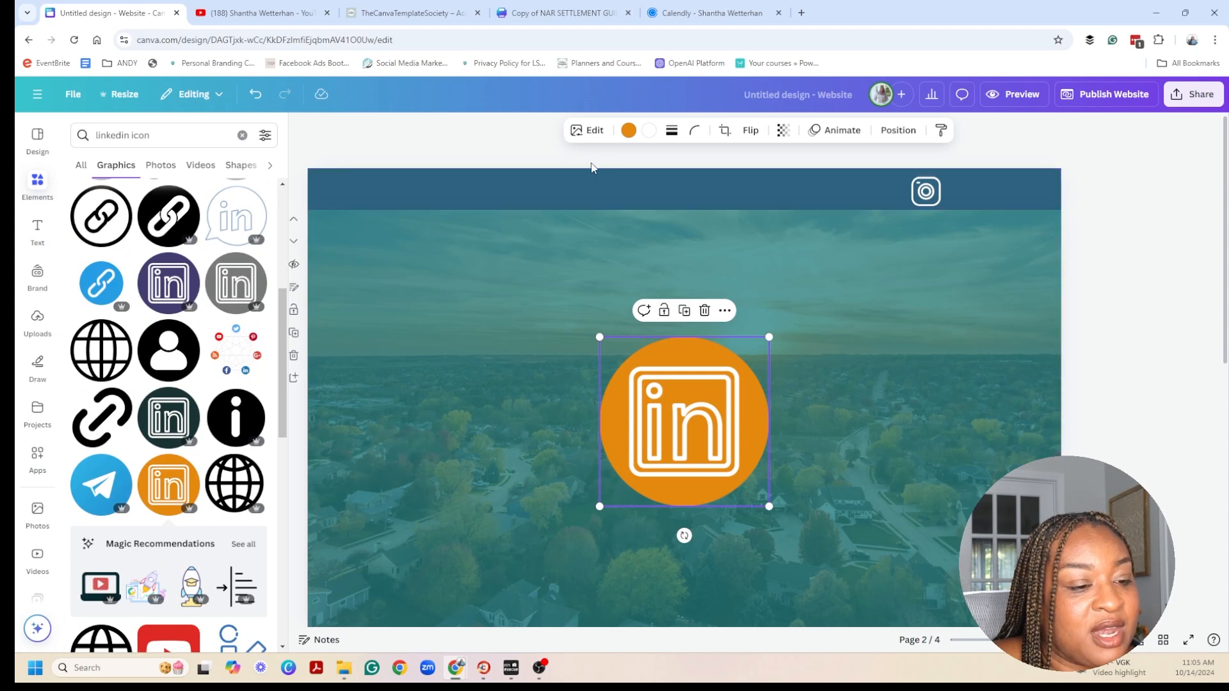
Recolor the LinkedIn graphic's circle white and its logo teal, and fit it at icon size beside the Instagram icon in the header strip.
click(624, 132)
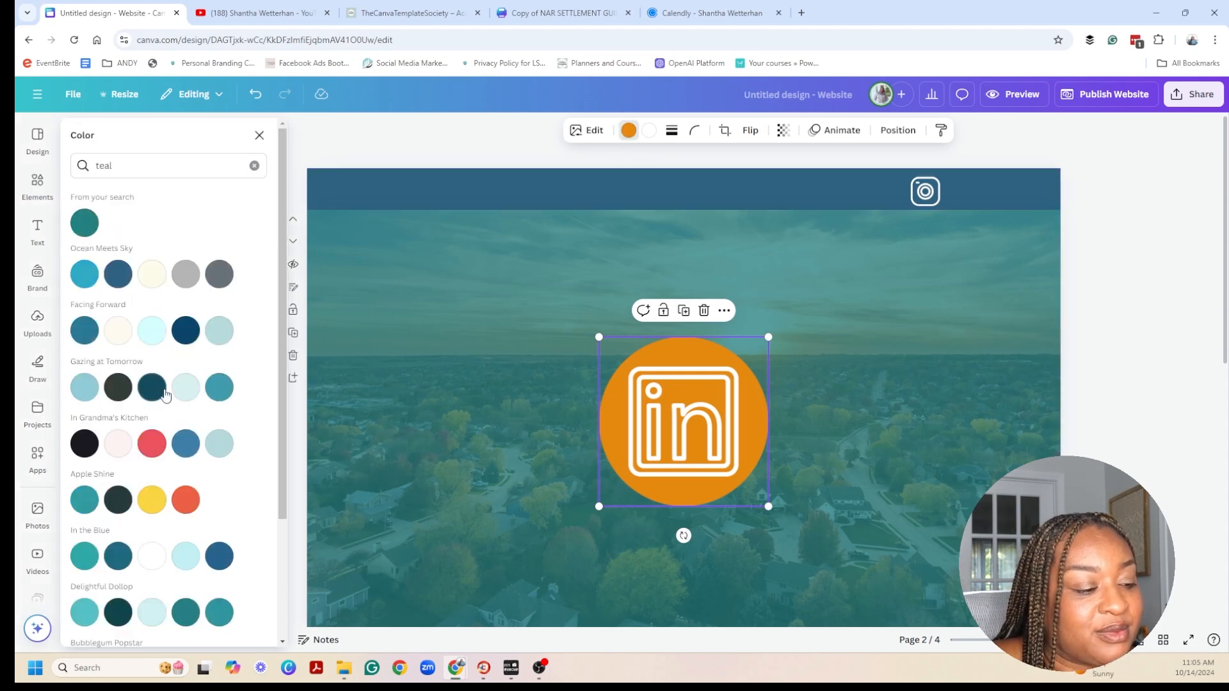
click(152, 556)
click(709, 385)
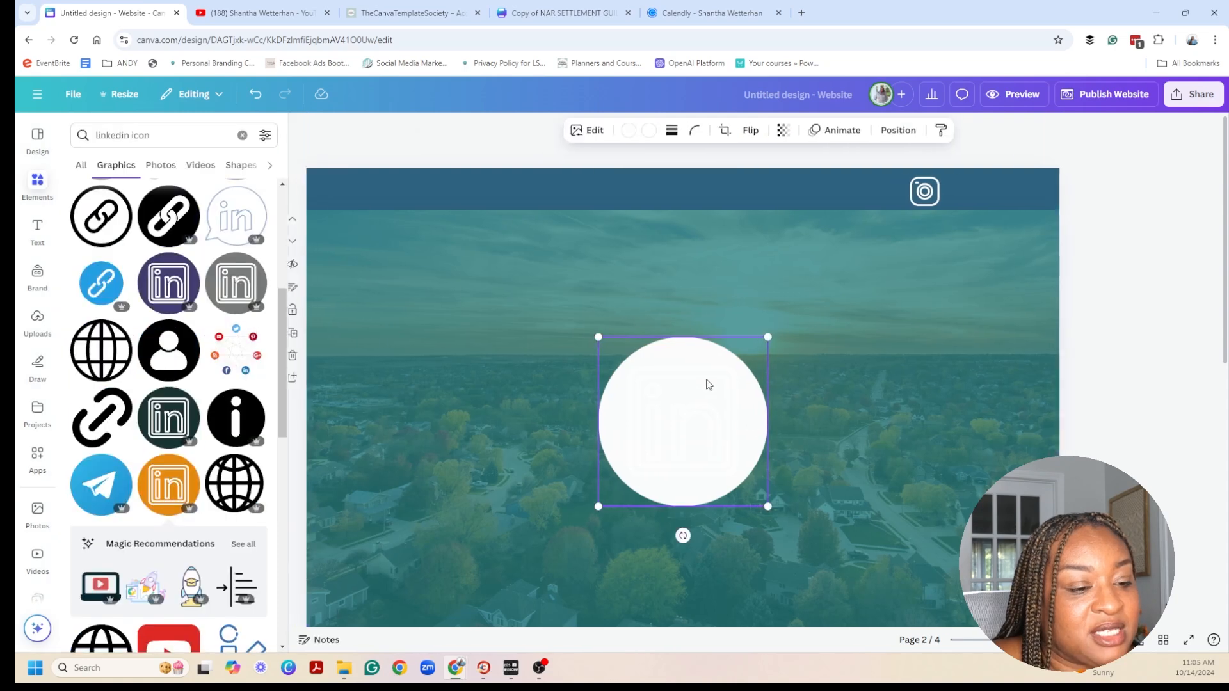
click(649, 131)
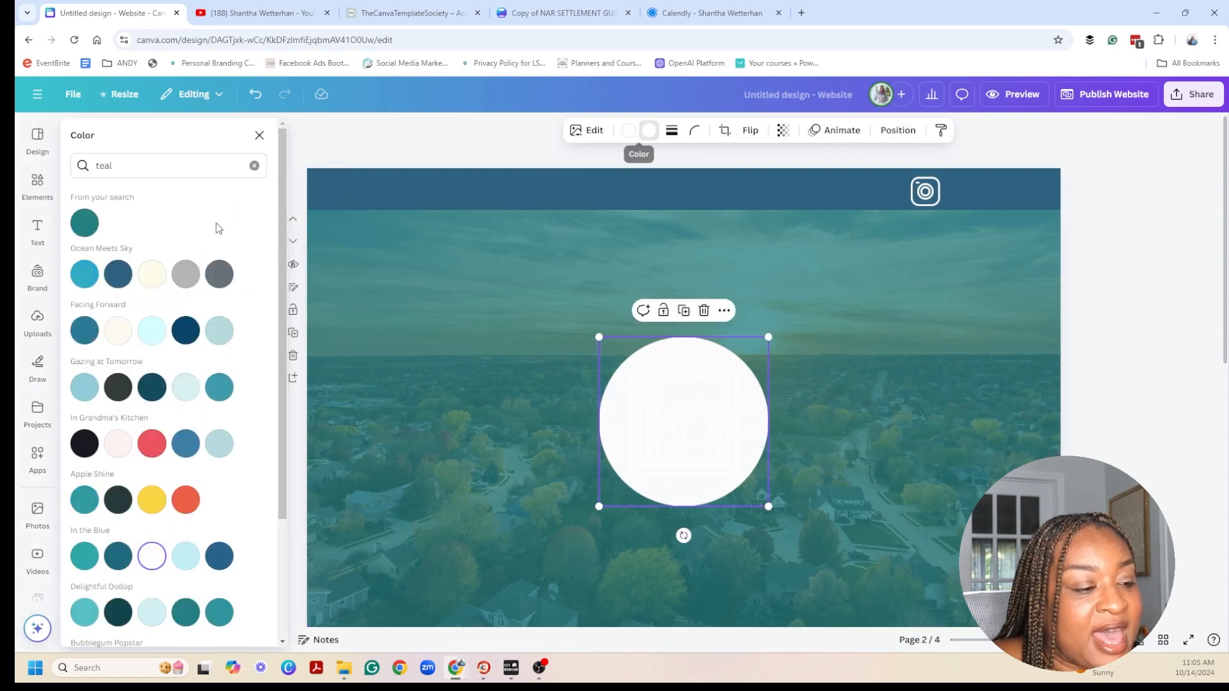
click(84, 222)
drag(593, 509, 982, 176)
double_click(105, 166)
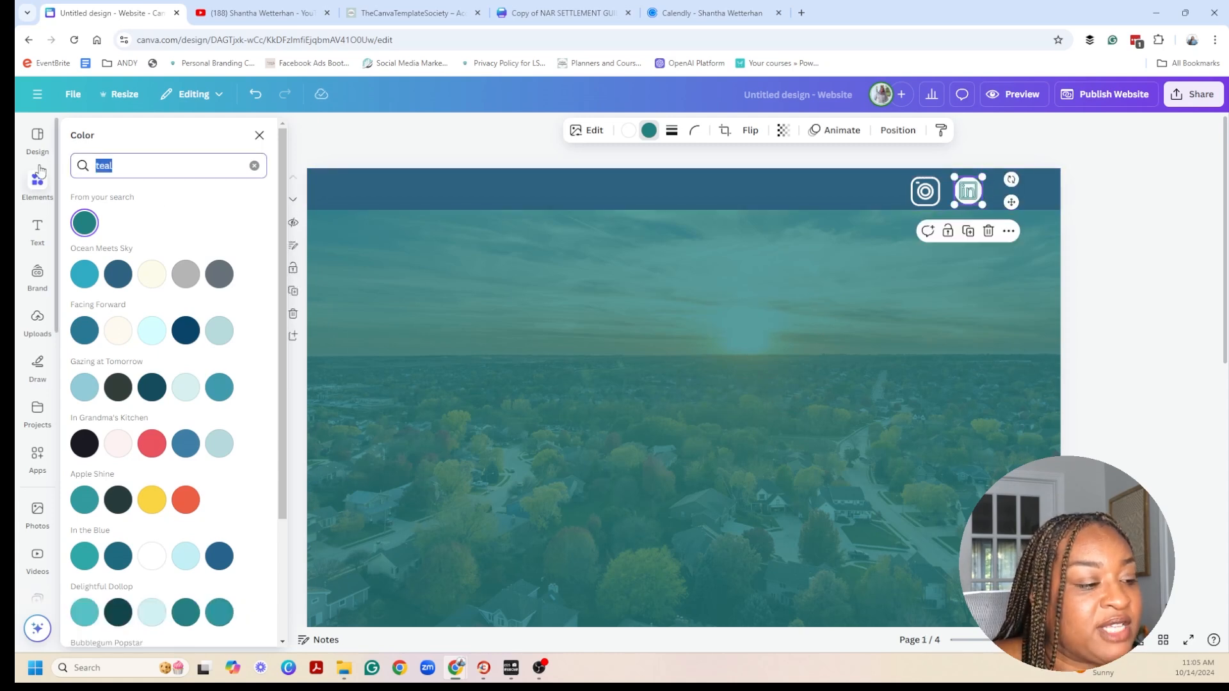
text(faceb)
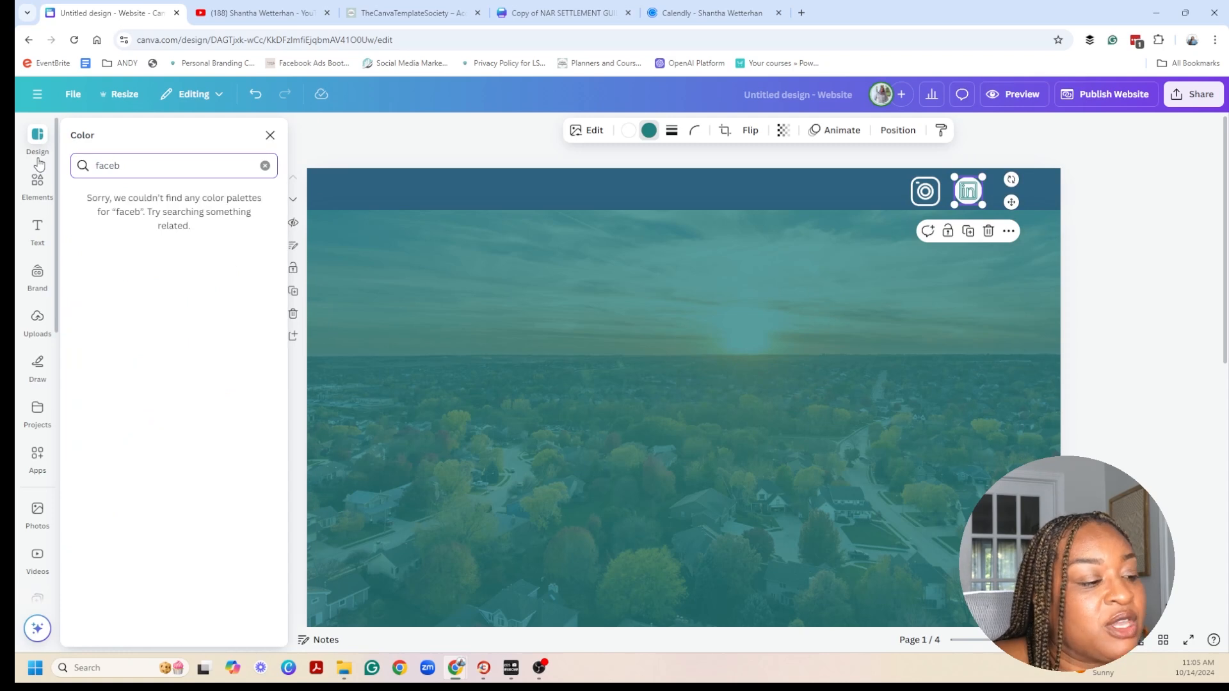
key(ctrl+a)
Search the elements for "facebook" and place the plain letter f graphic at small size in the middle of the header strip.
click(40, 187)
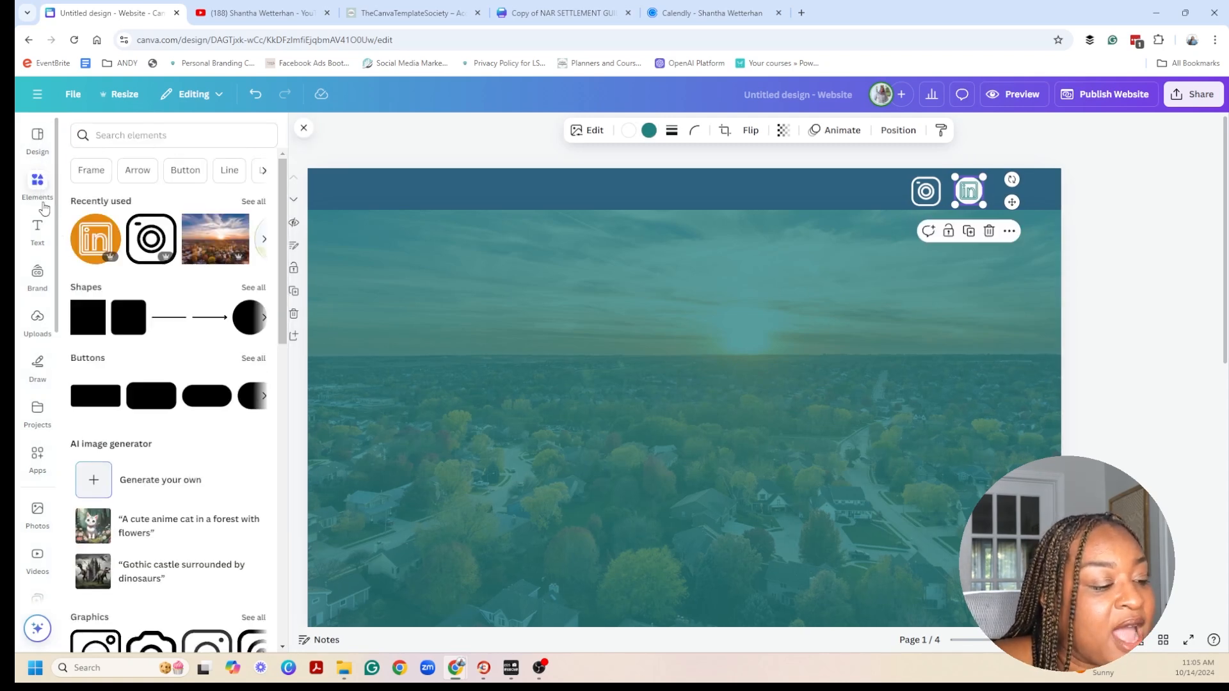
click(130, 136)
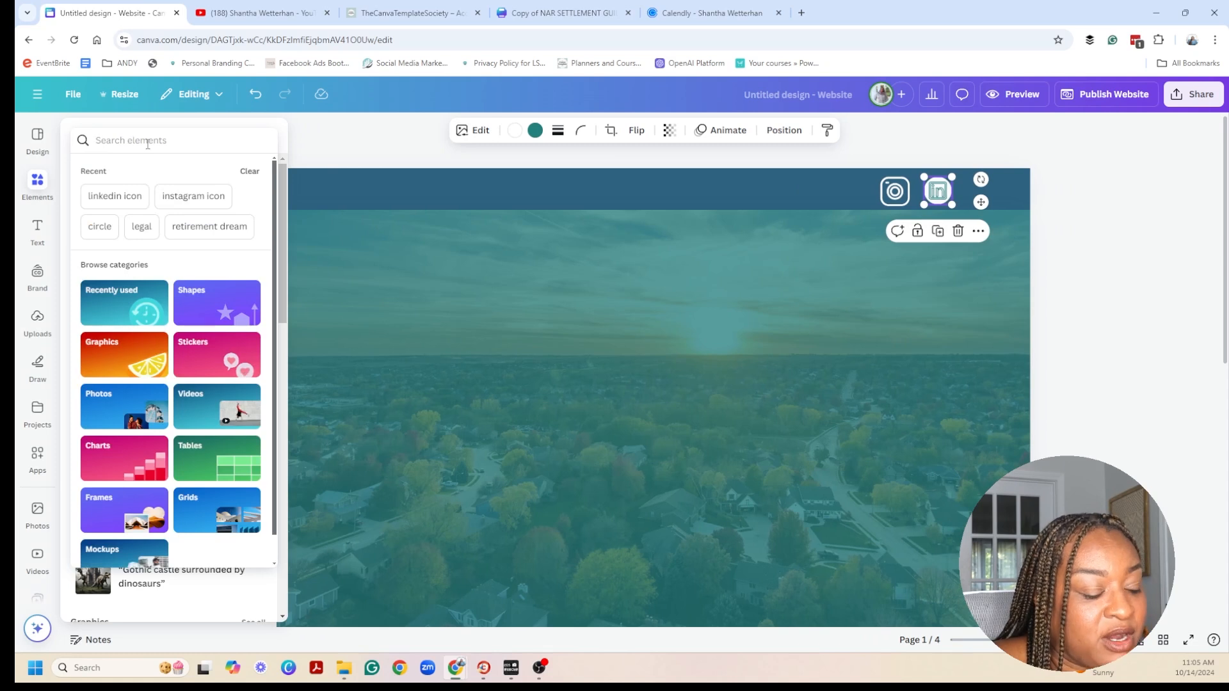
text(facebook)
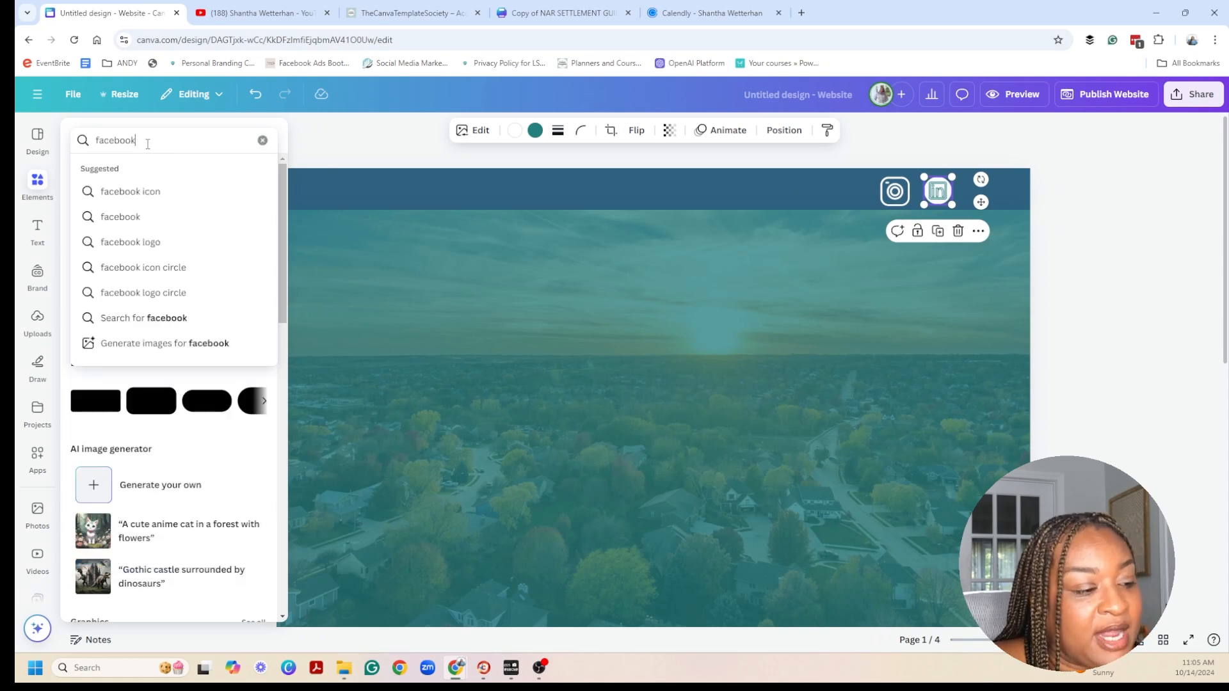
key(Return)
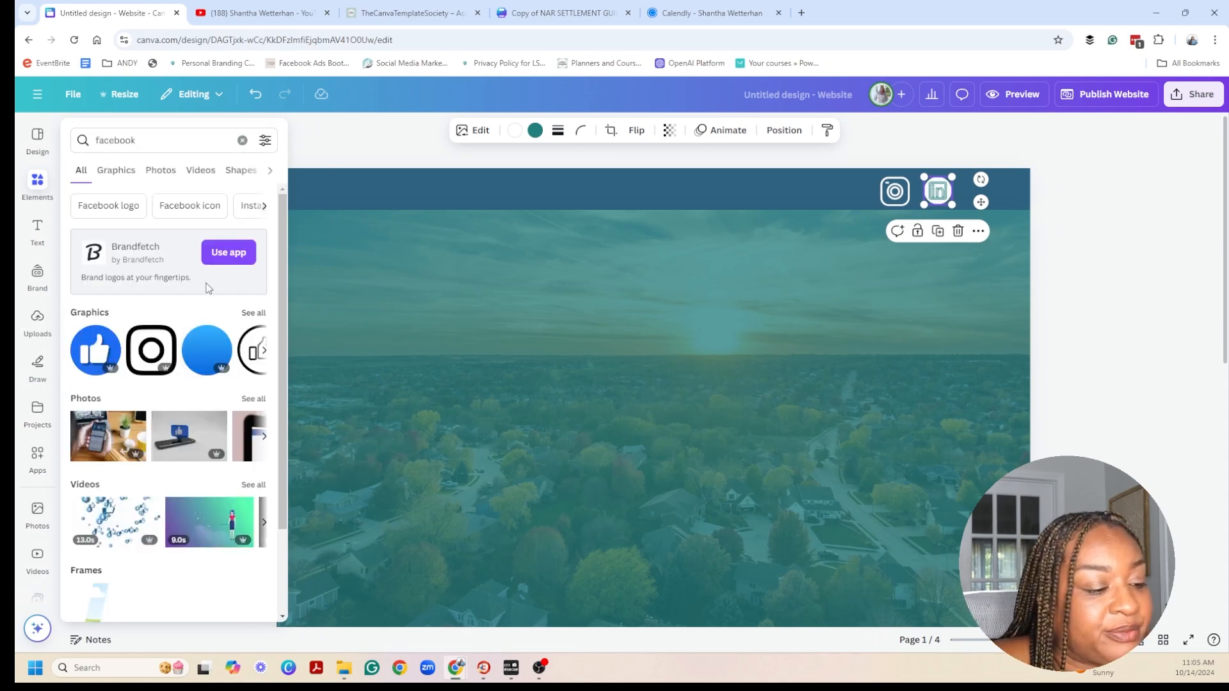
click(249, 314)
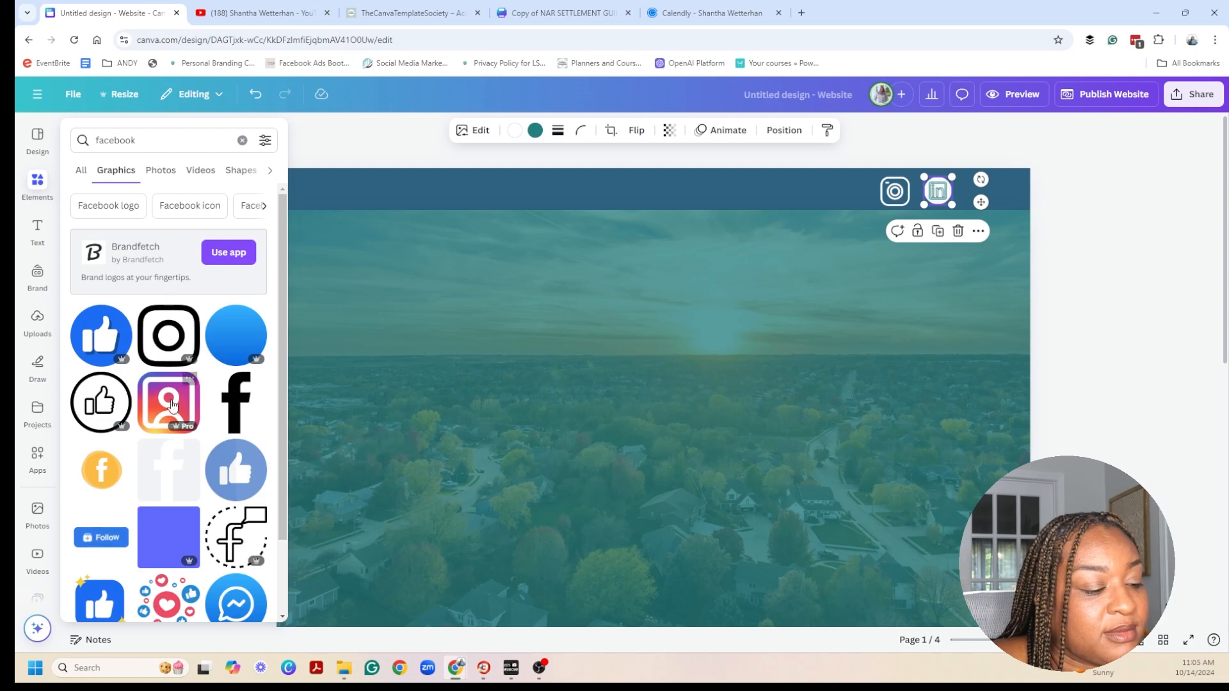
click(236, 408)
click(286, 378)
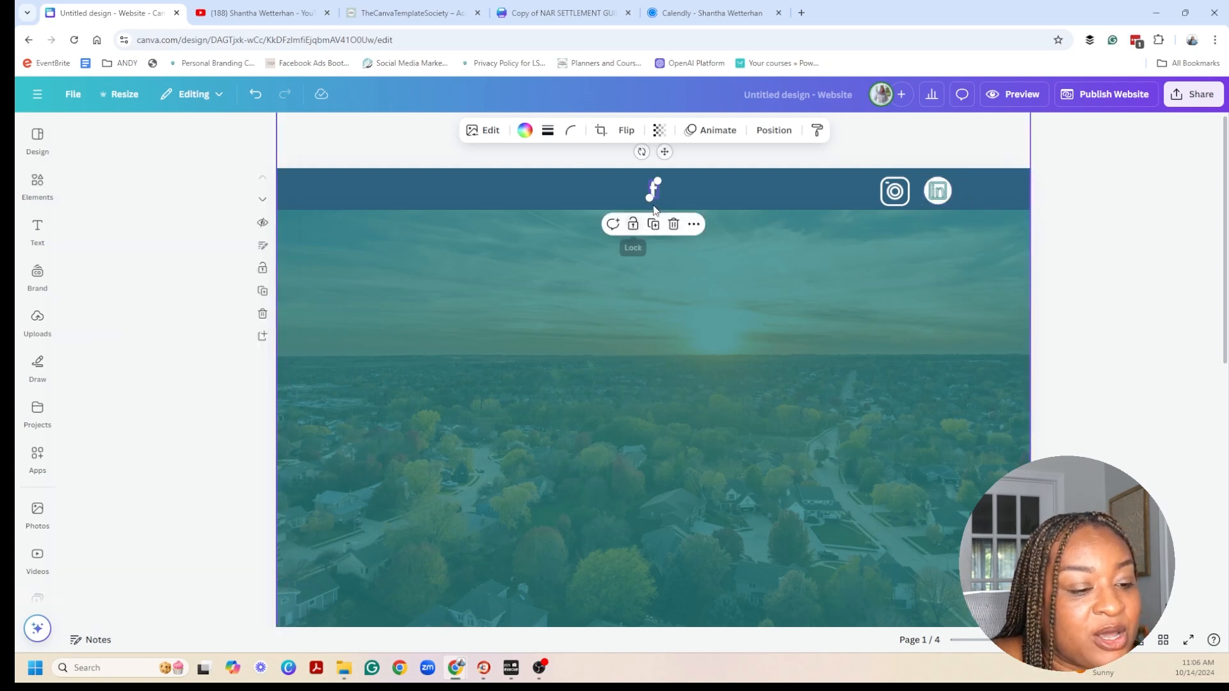
Move the Facebook icon beside the Instagram icon and shrink the Instagram icon so the three social icons form an even row.
click(704, 194)
click(655, 192)
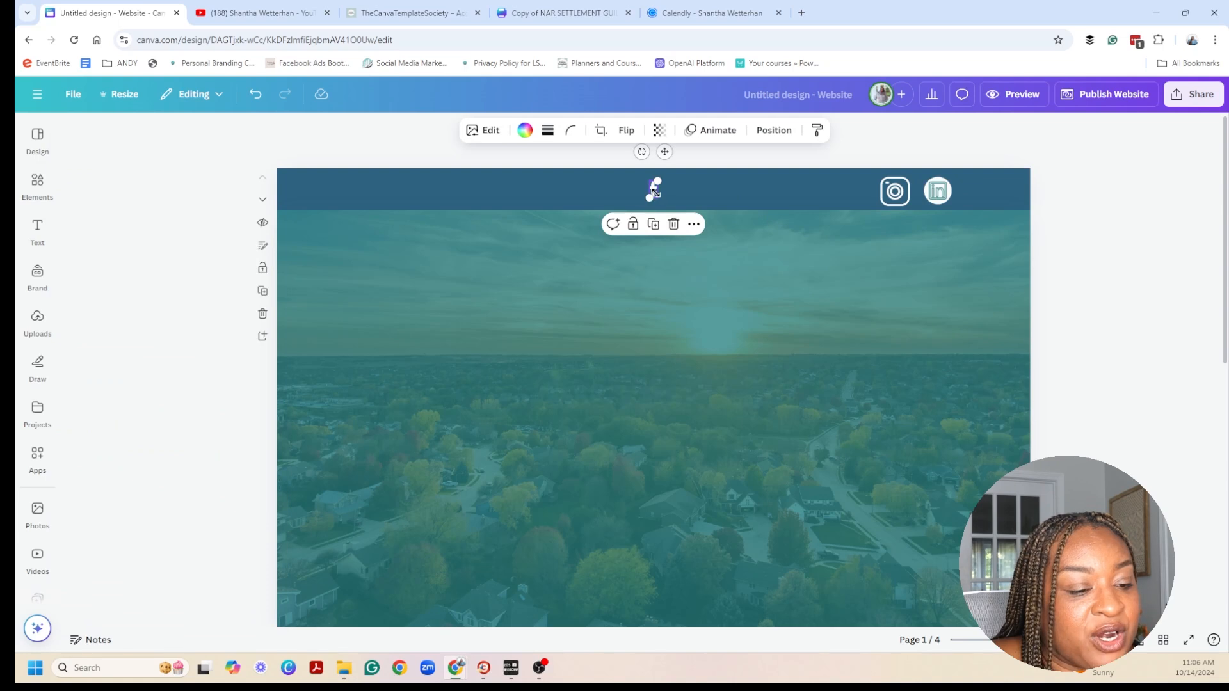
drag(655, 193, 867, 150)
click(897, 192)
drag(908, 205, 876, 190)
click(938, 196)
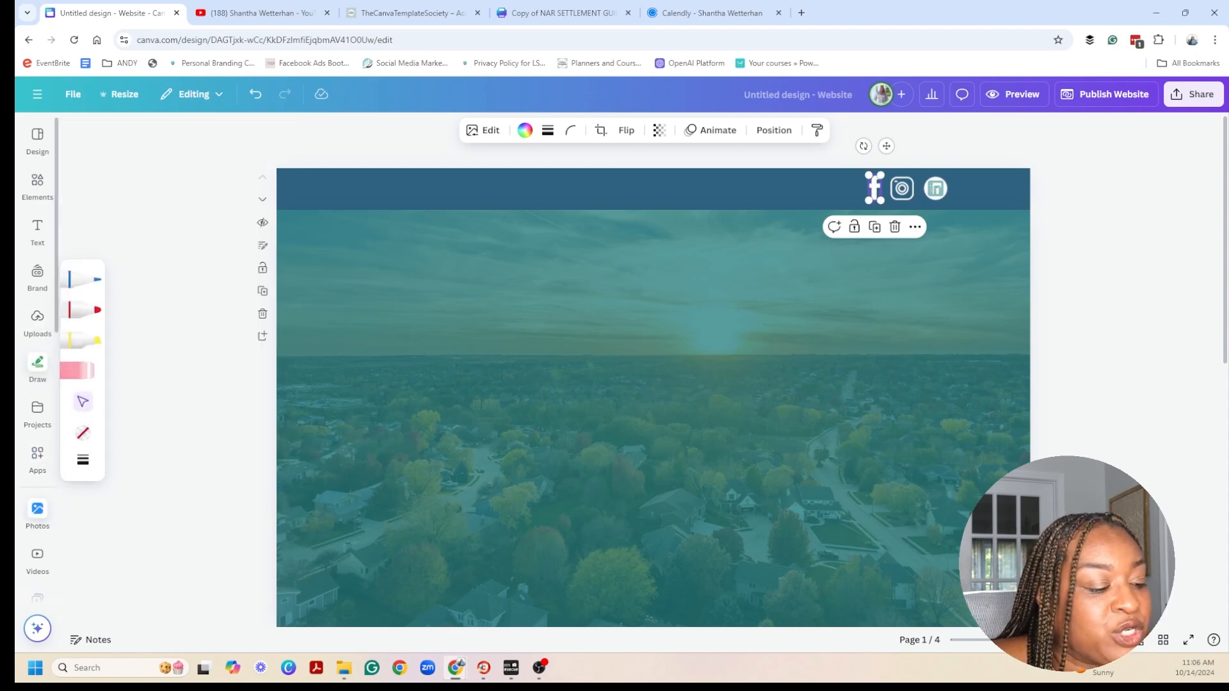
click(37, 512)
scroll(40, 506, down, 6)
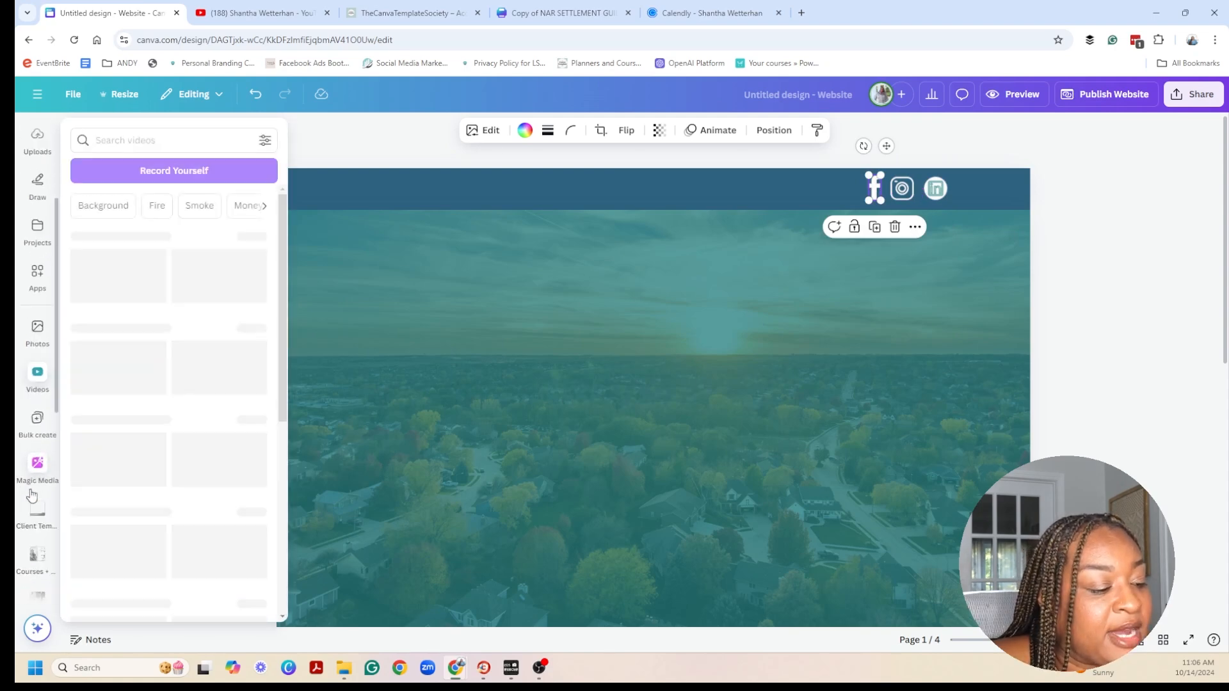
scroll(48, 487, down, 4)
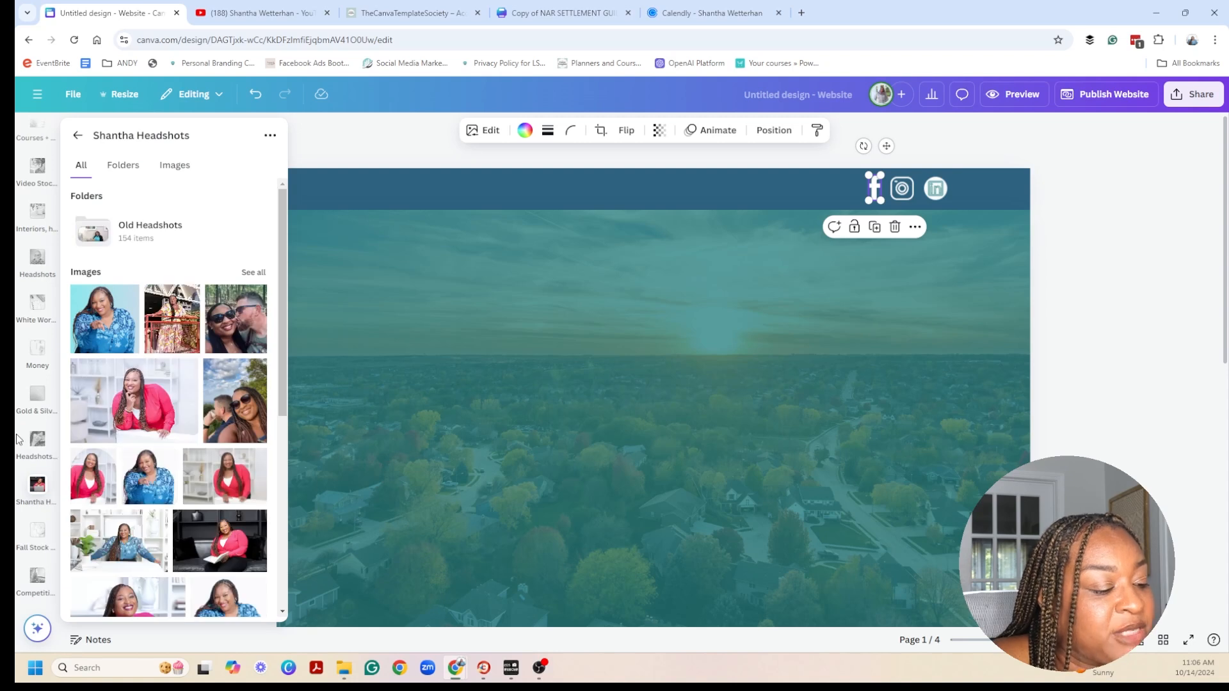
scroll(43, 433, up, 4)
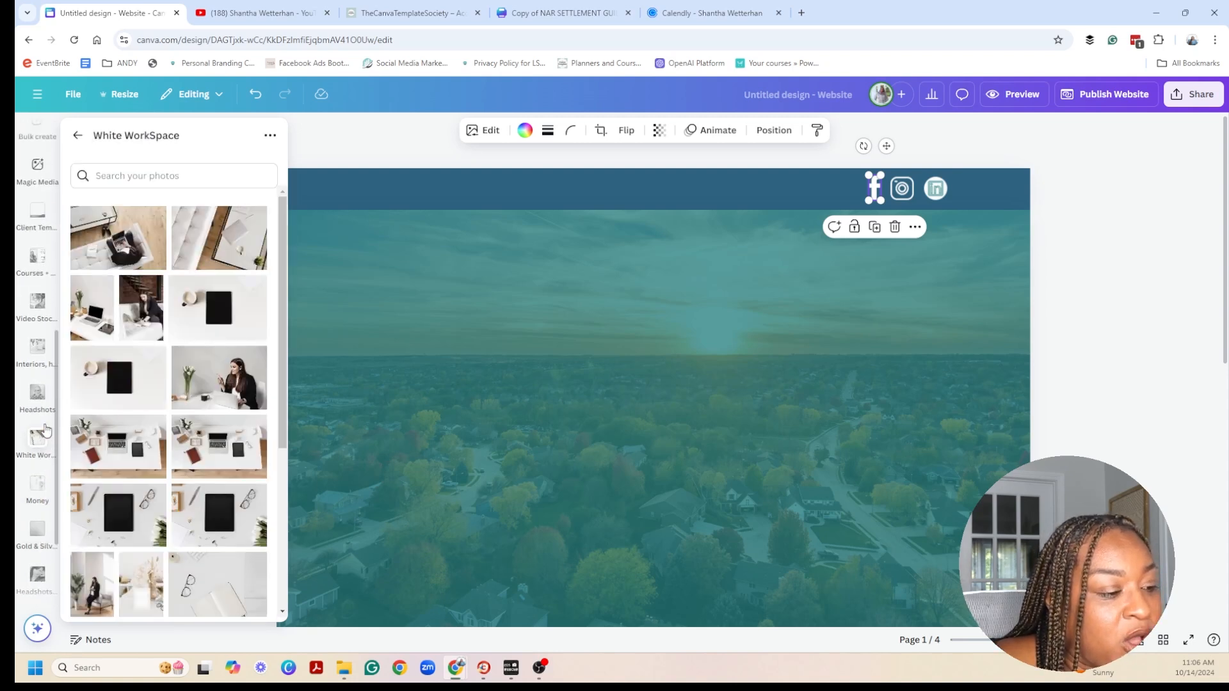
scroll(46, 429, up, 2)
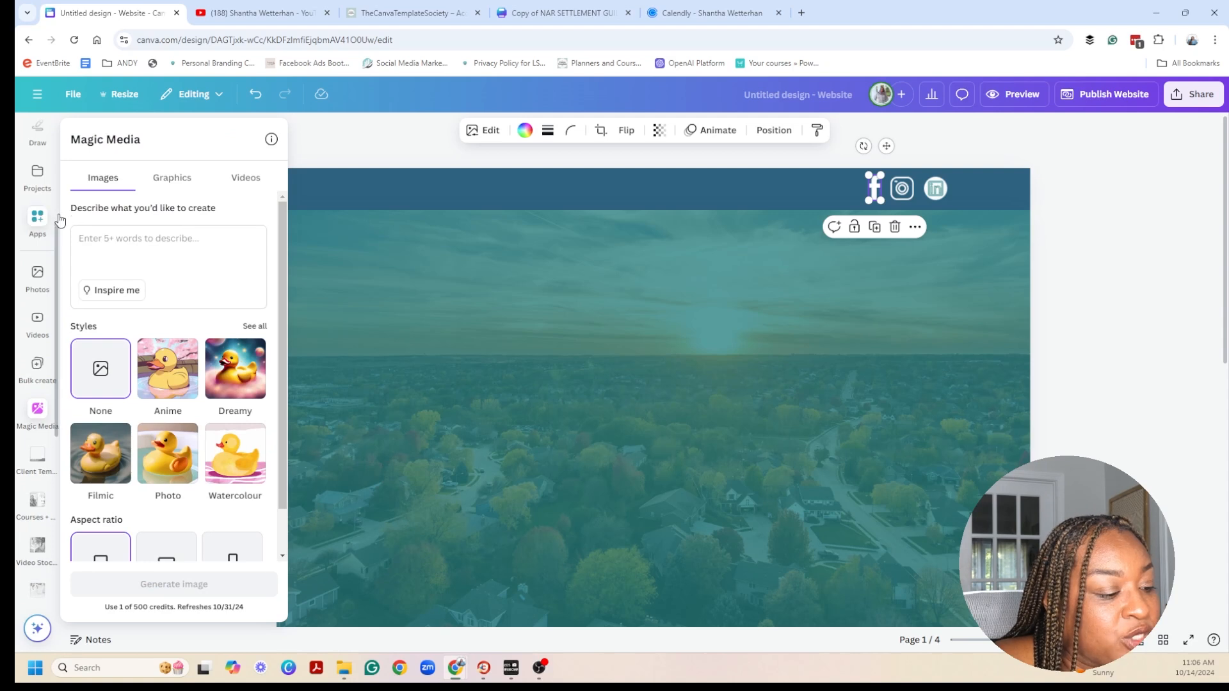
Search the projects for "logo" and place the white circular logo at small size near the left end of the header strip.
click(40, 180)
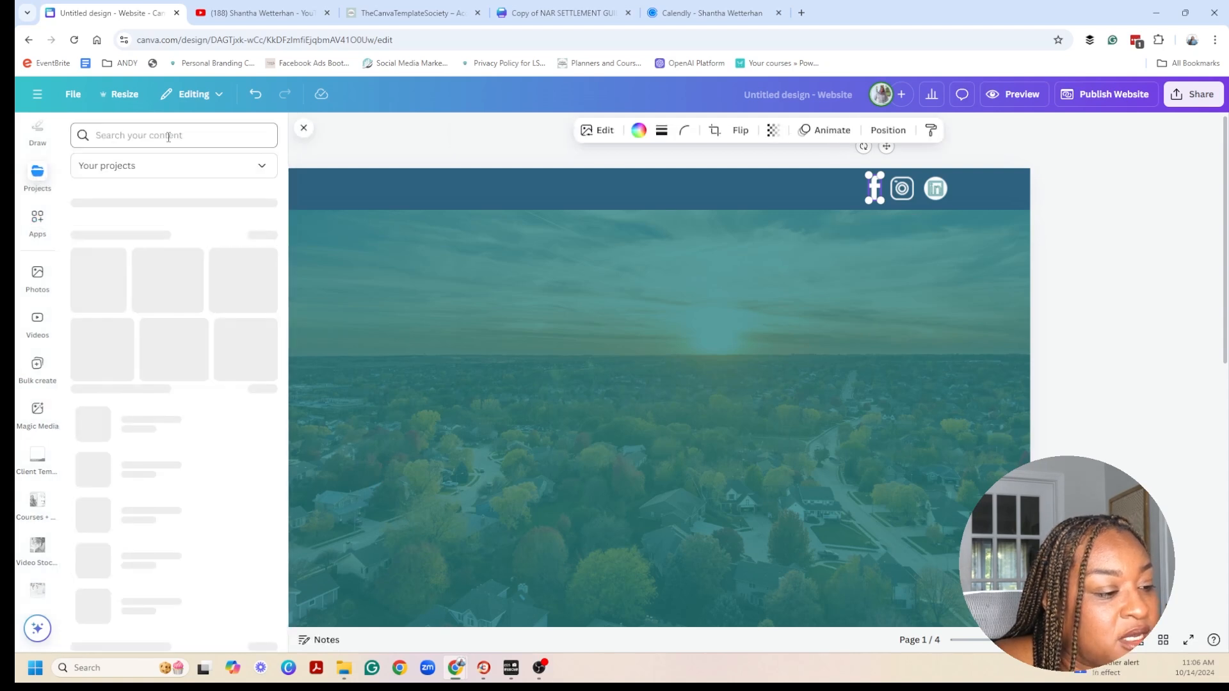
text(logo)
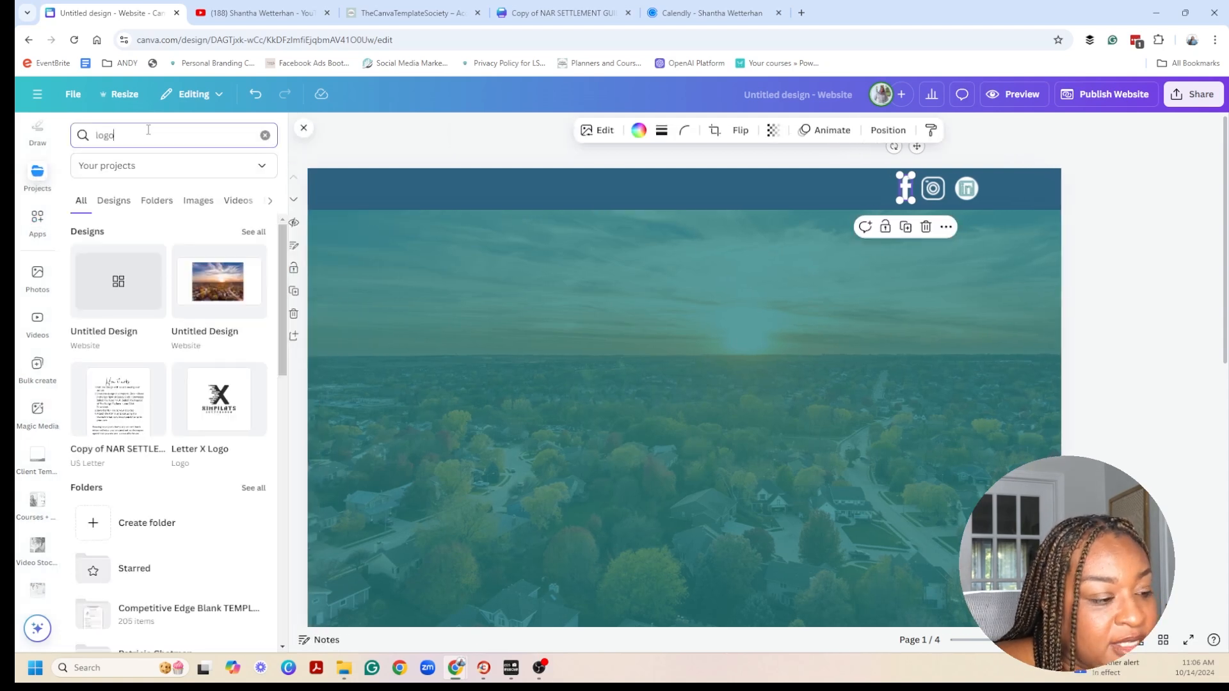
key(Return)
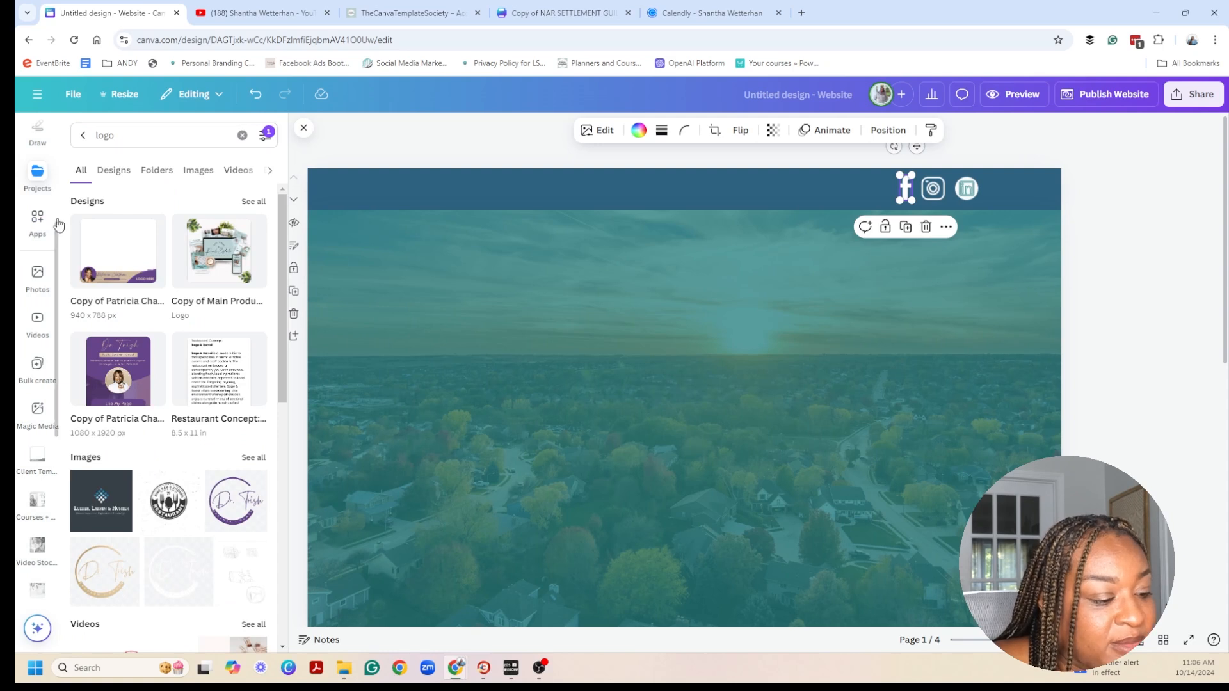
scroll(173, 416, down, 2)
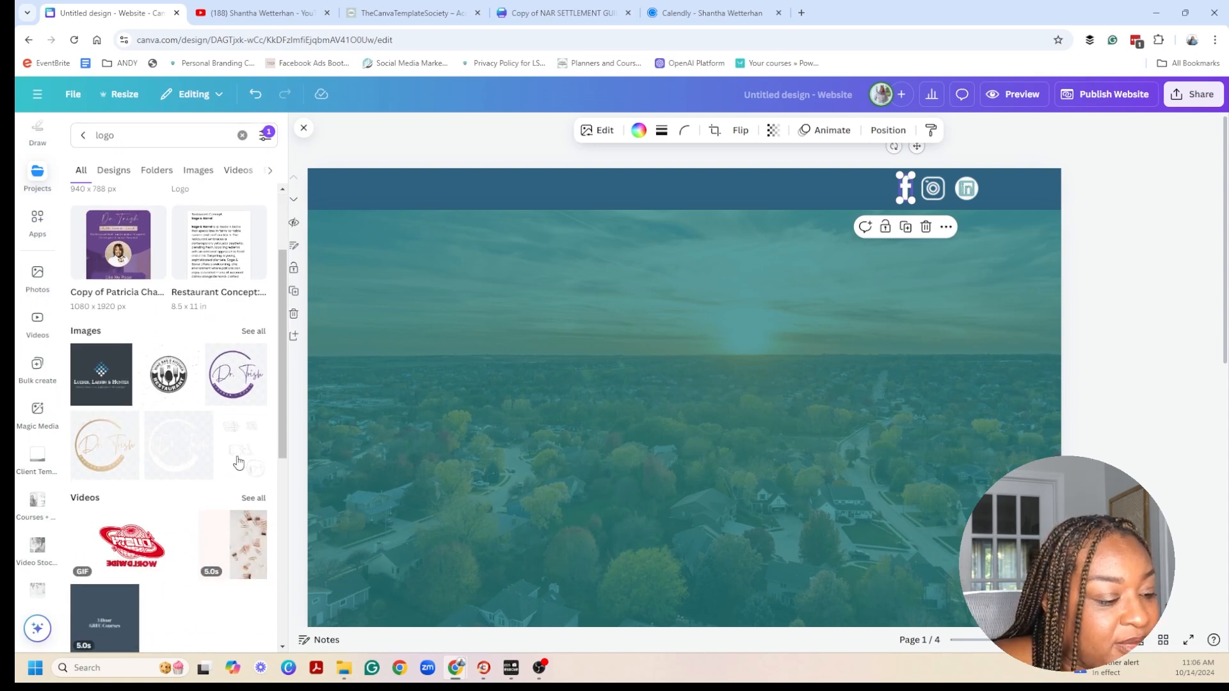
click(178, 447)
drag(679, 187, 335, 188)
Make the header strip taller and enlarge the white circular logo to fill its height.
click(524, 204)
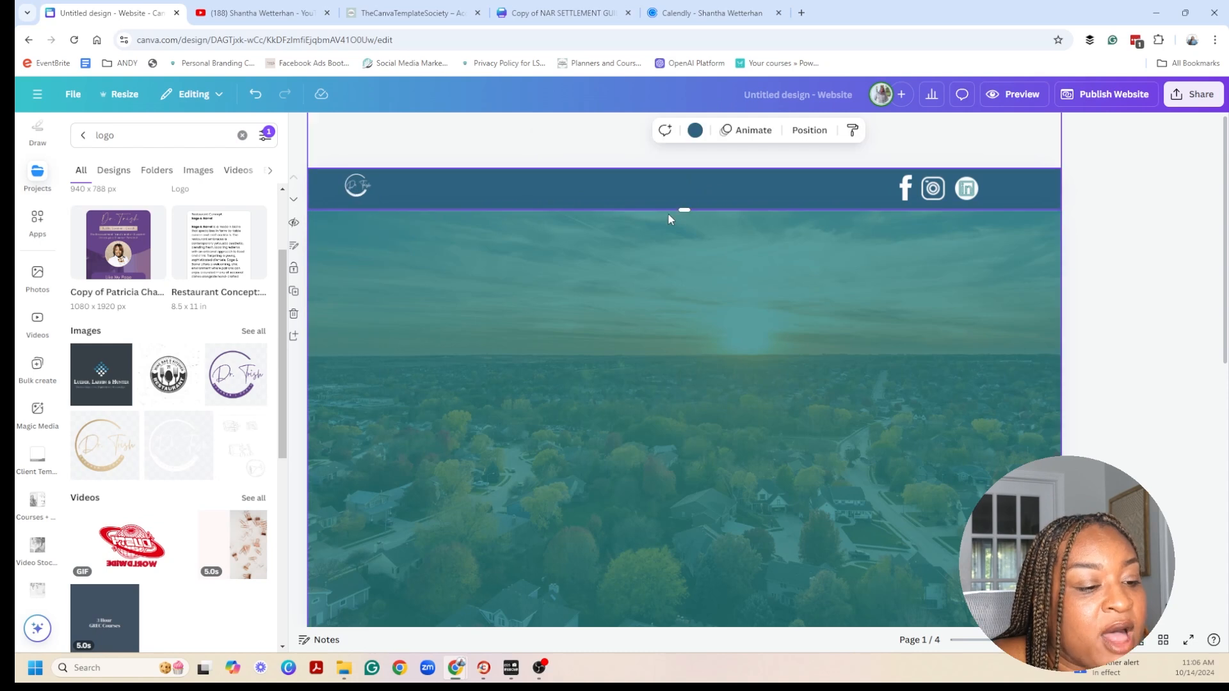
drag(679, 210, 672, 233)
click(356, 187)
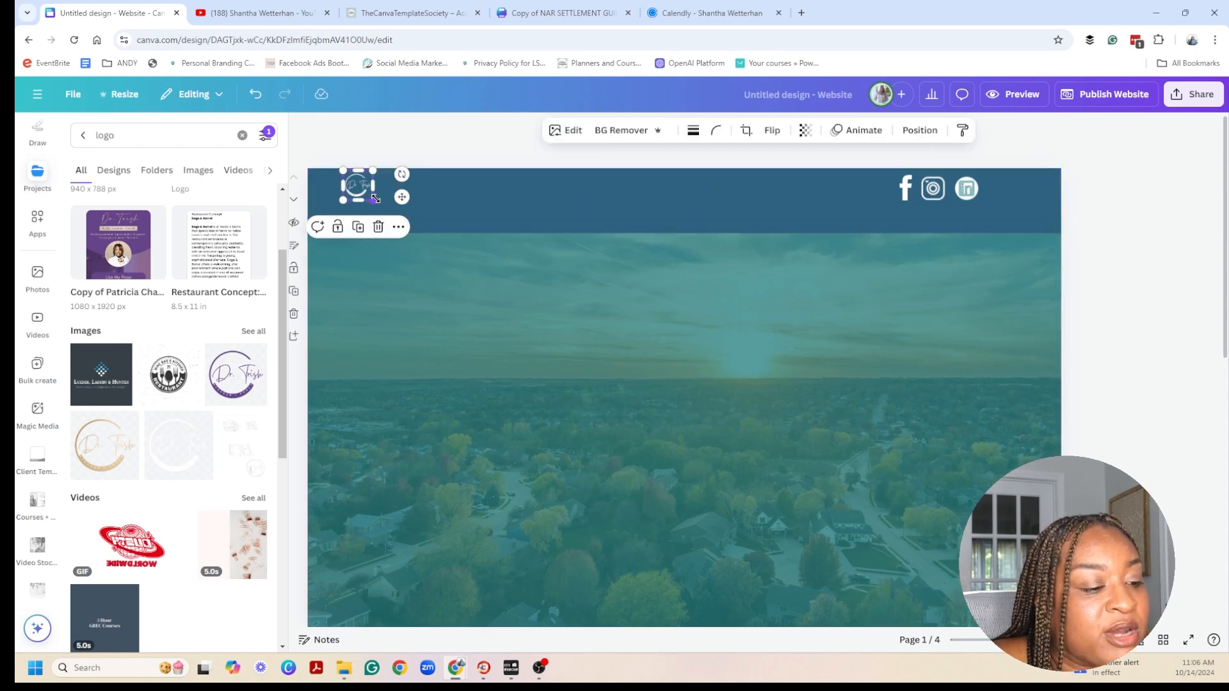
drag(374, 199, 406, 233)
drag(373, 212, 385, 212)
Select the three social media icons together, move them down in the taller header strip and enlarge them slightly.
click(964, 217)
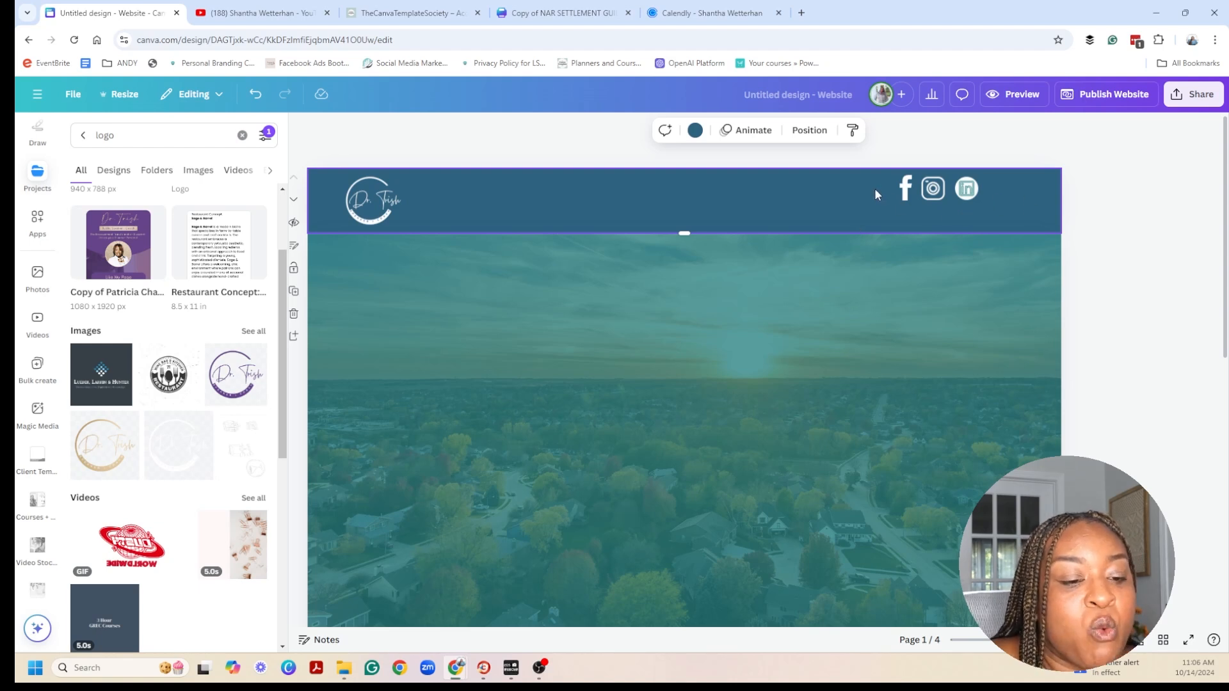
drag(875, 188, 979, 206)
click(1019, 202)
click(904, 201)
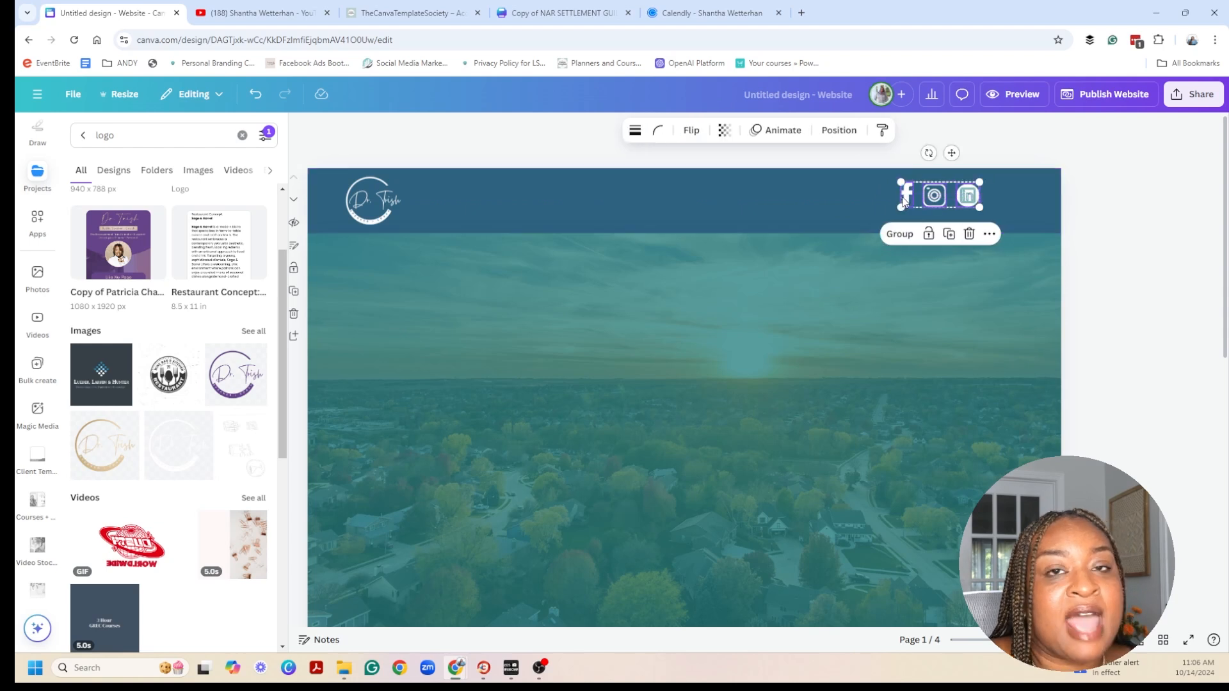
mouse_move(979, 207)
mouse_down()
mouse_move(1010, 218)
mouse_move(986, 212)
mouse_up()
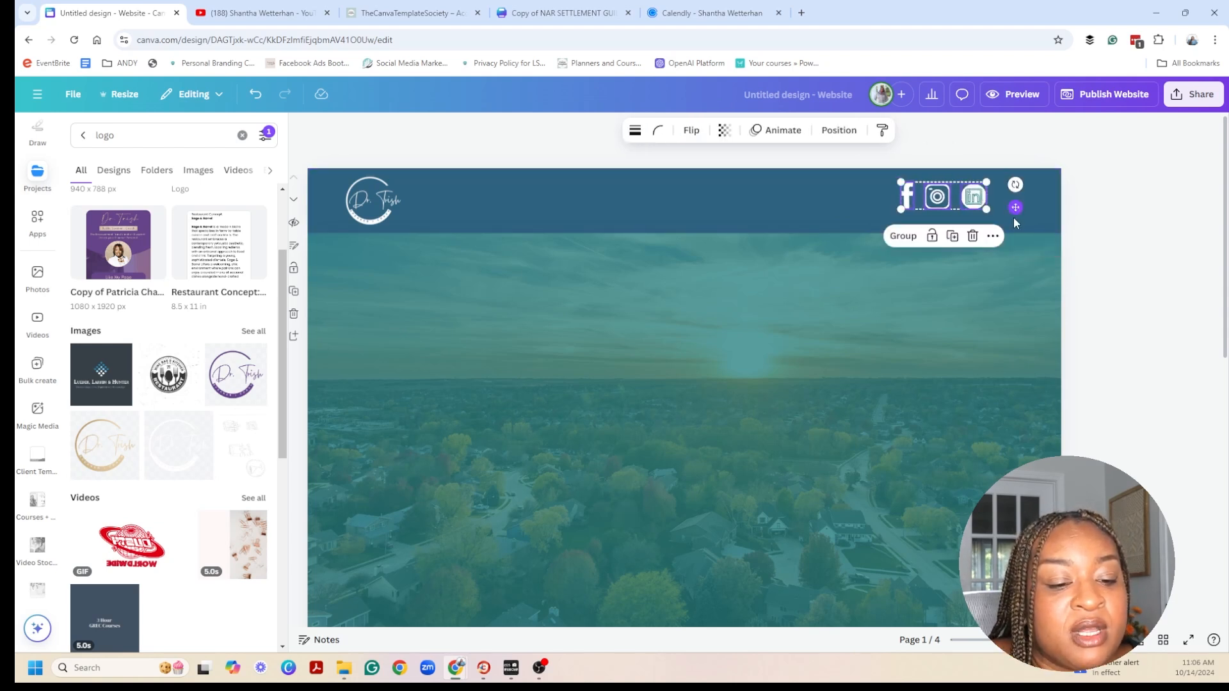
click(1013, 218)
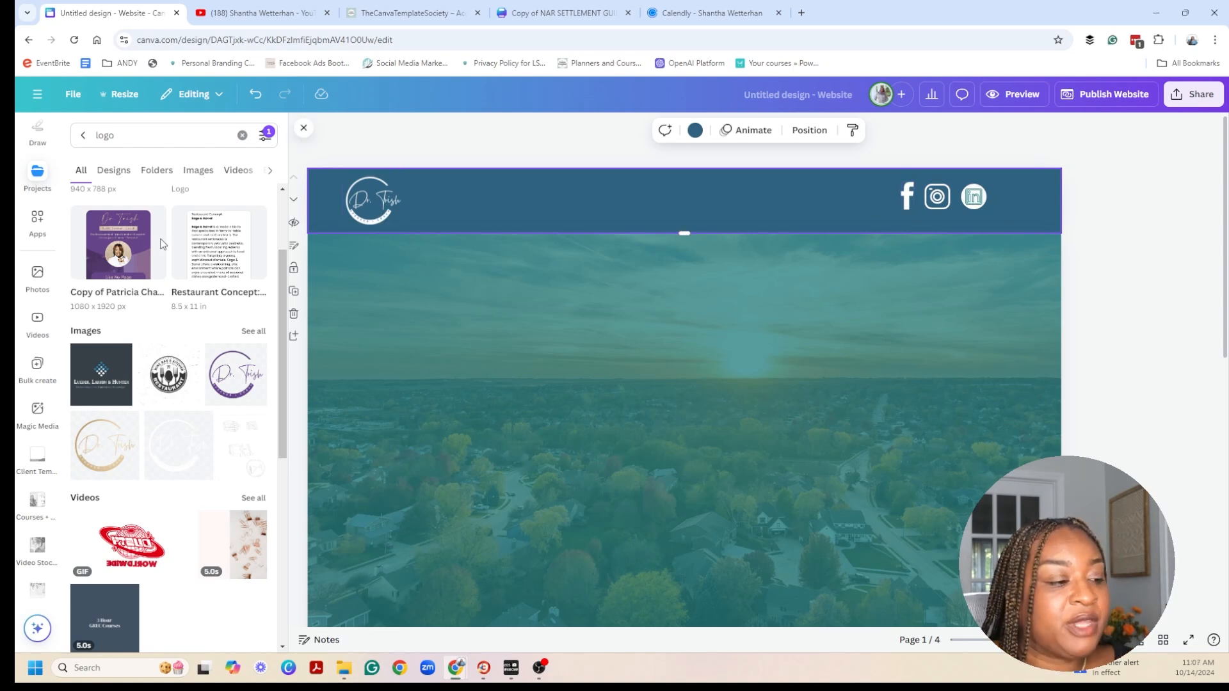
Add a text box with the business phone number in the header strip and place it beside the logo.
scroll(44, 248, up, 3)
click(41, 245)
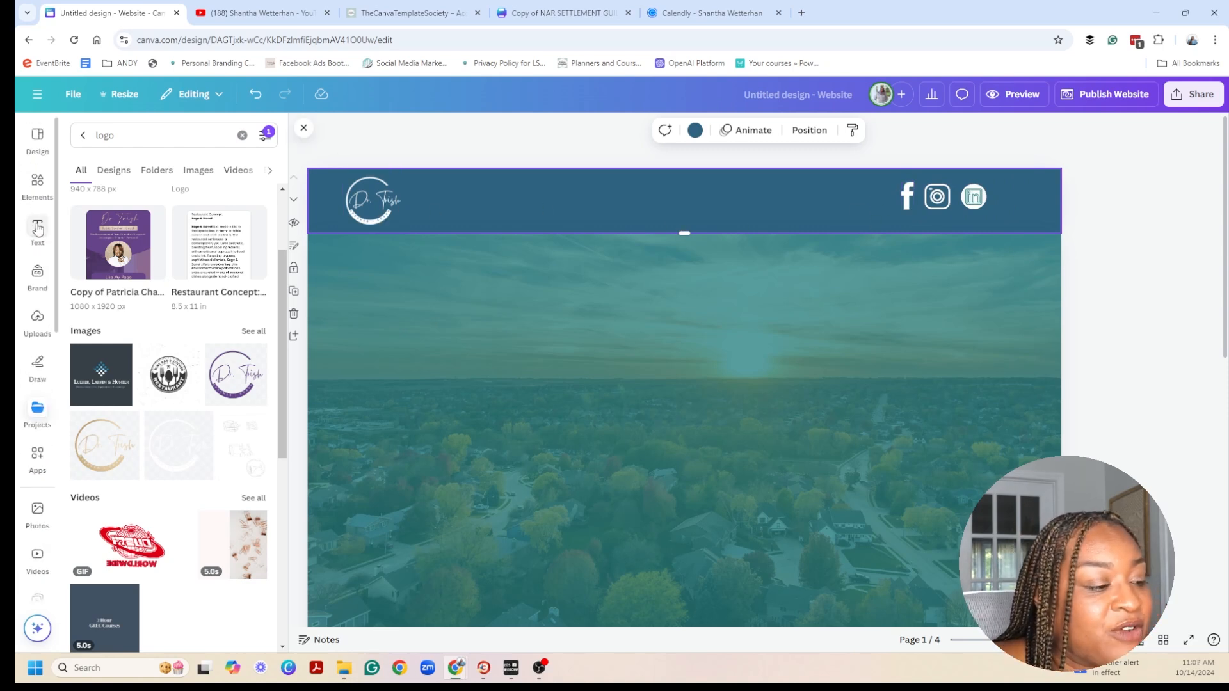
click(173, 170)
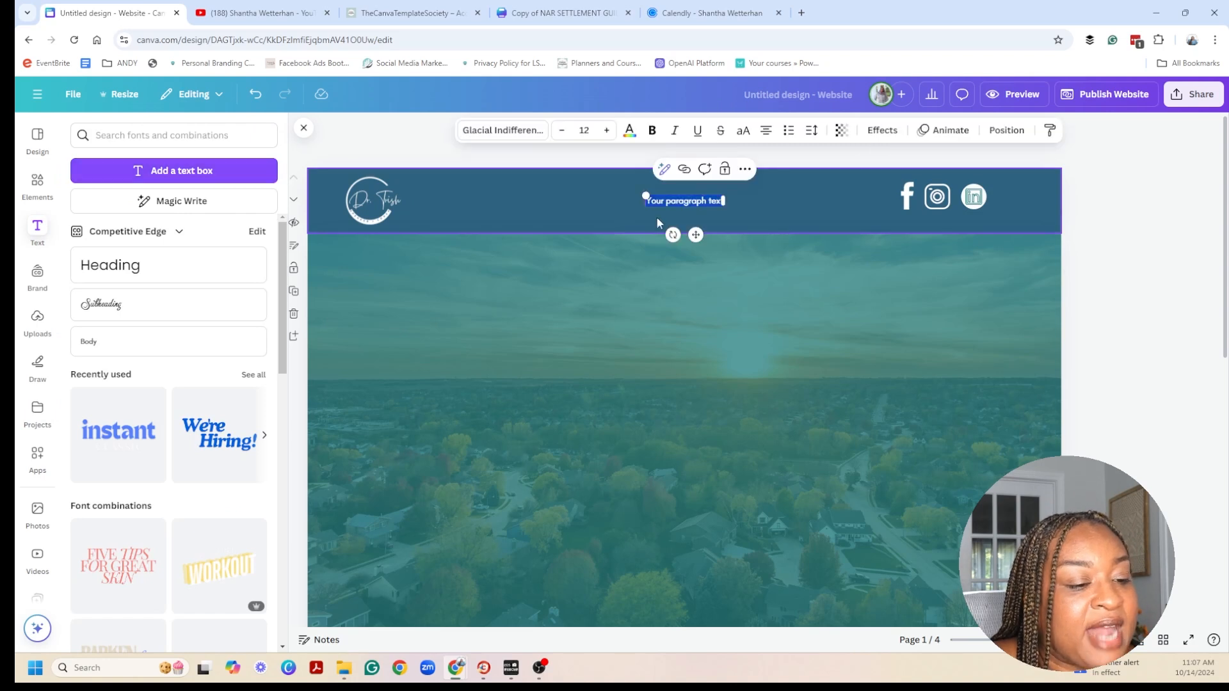
text(555)
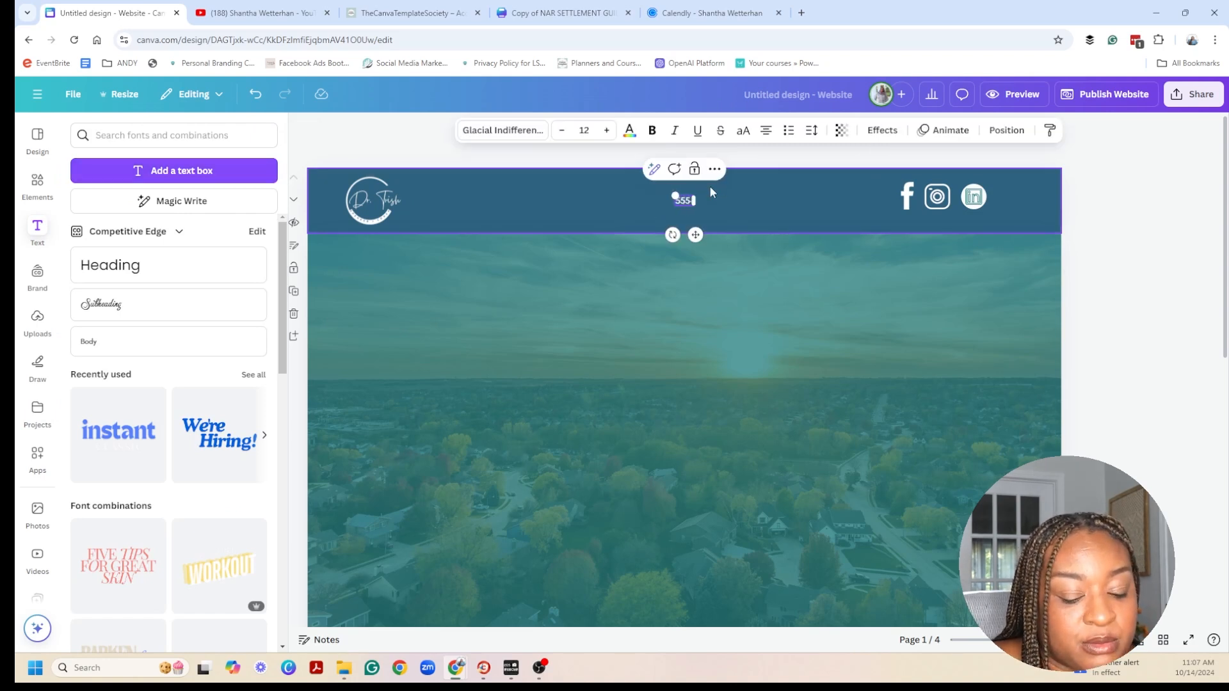
text(-555-5555)
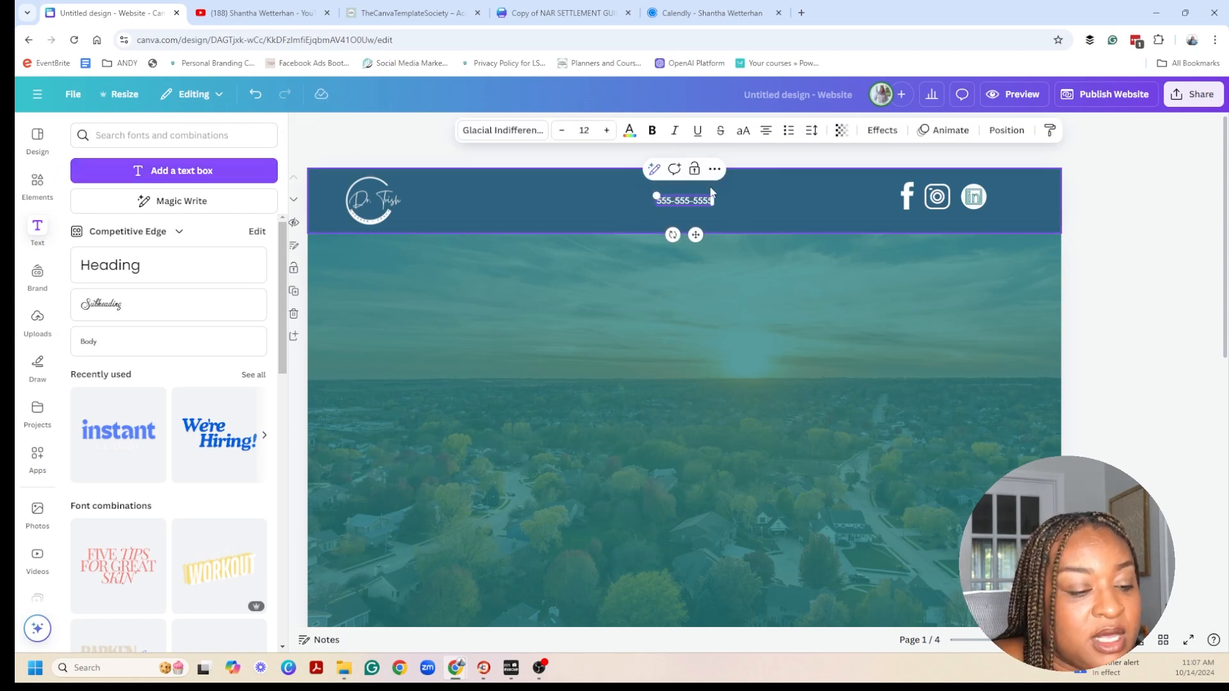
drag(698, 200, 480, 205)
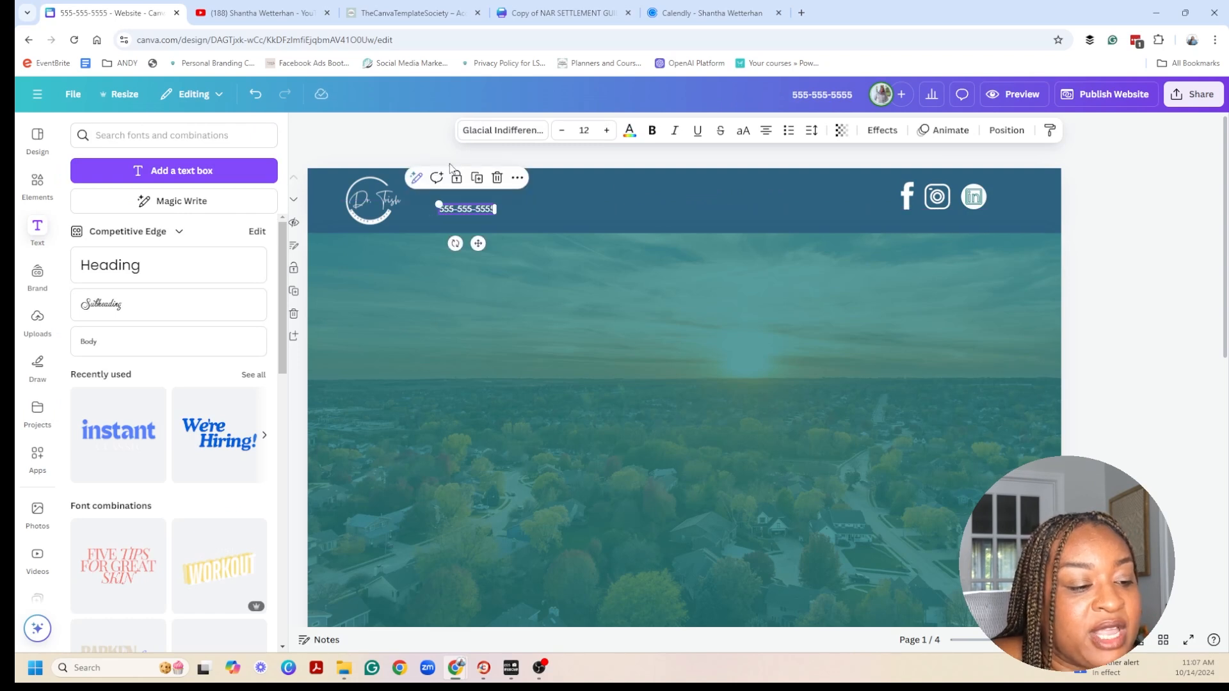
click(598, 186)
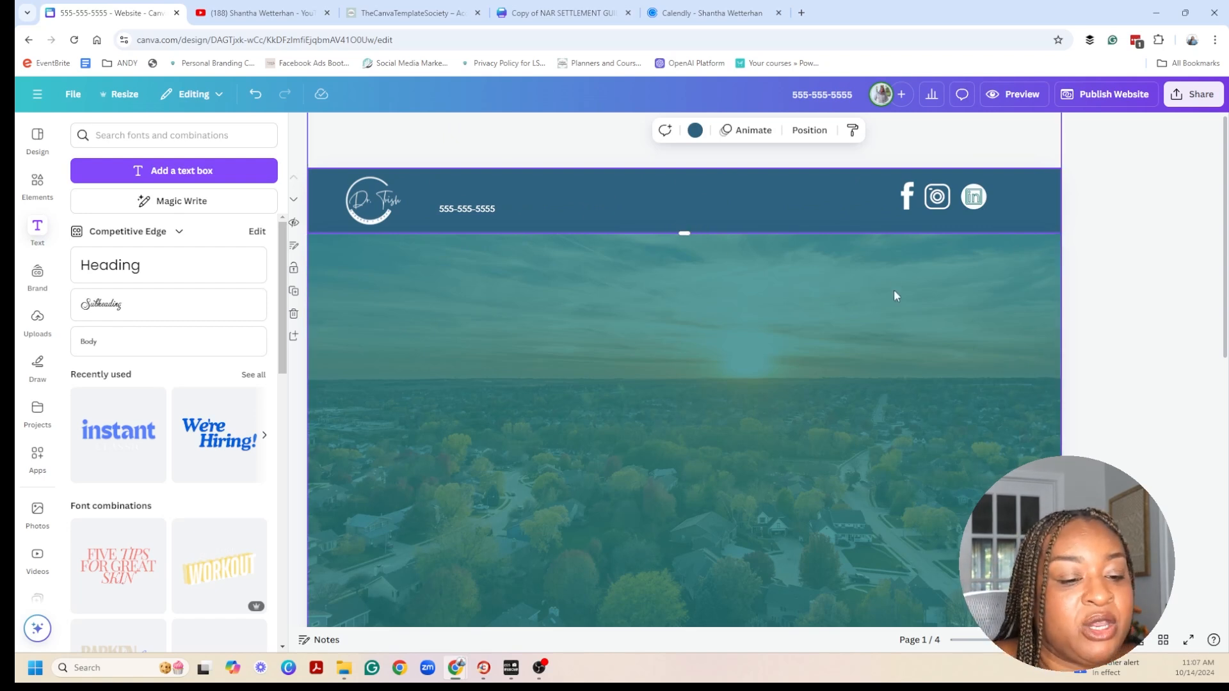
Open a new browser tab.
scroll(892, 269, down, 3)
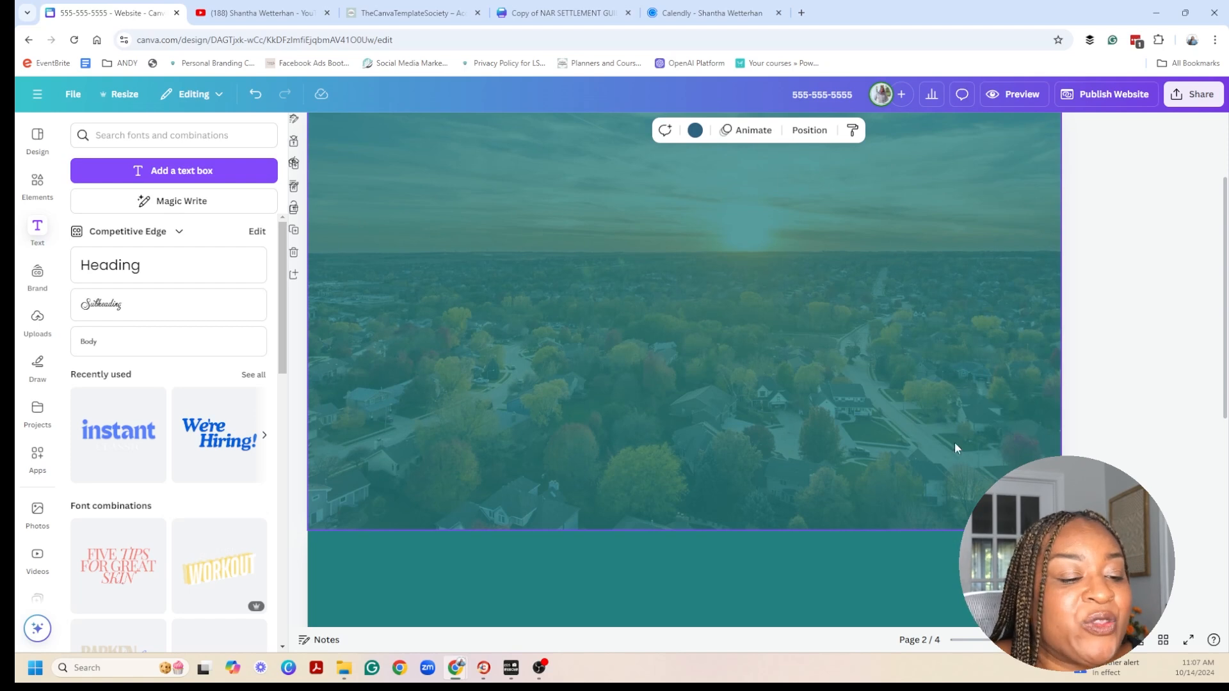
scroll(759, 393, up, 2)
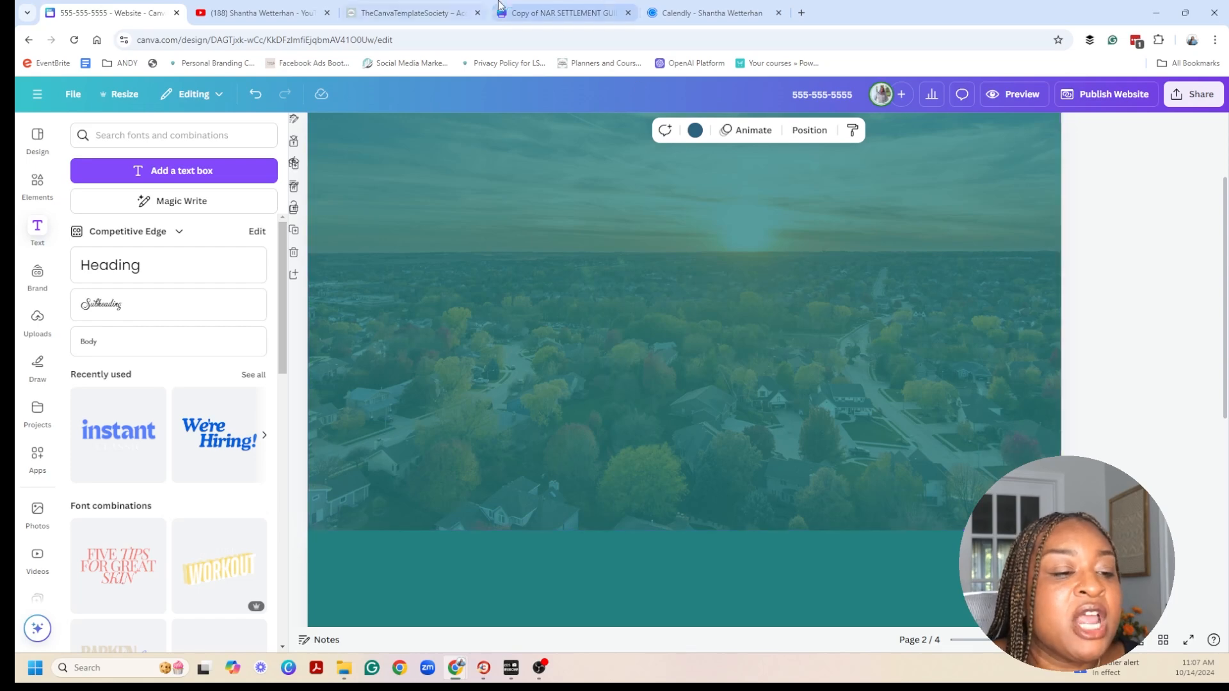
click(806, 13)
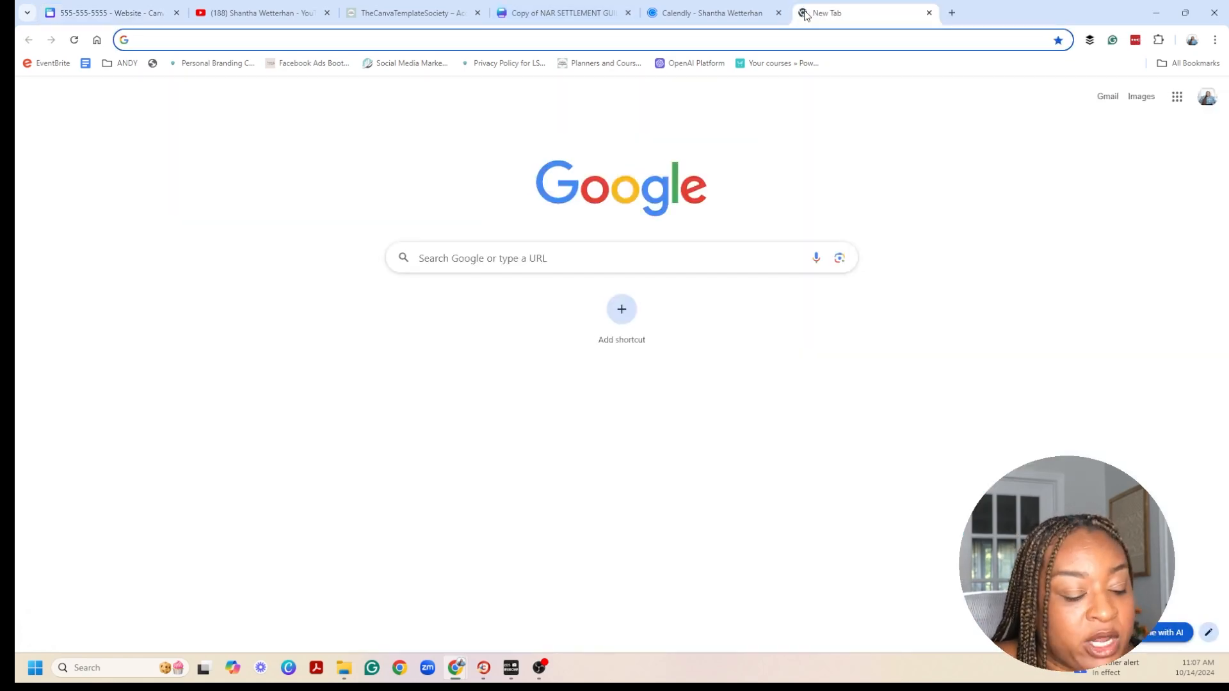
text(chat)
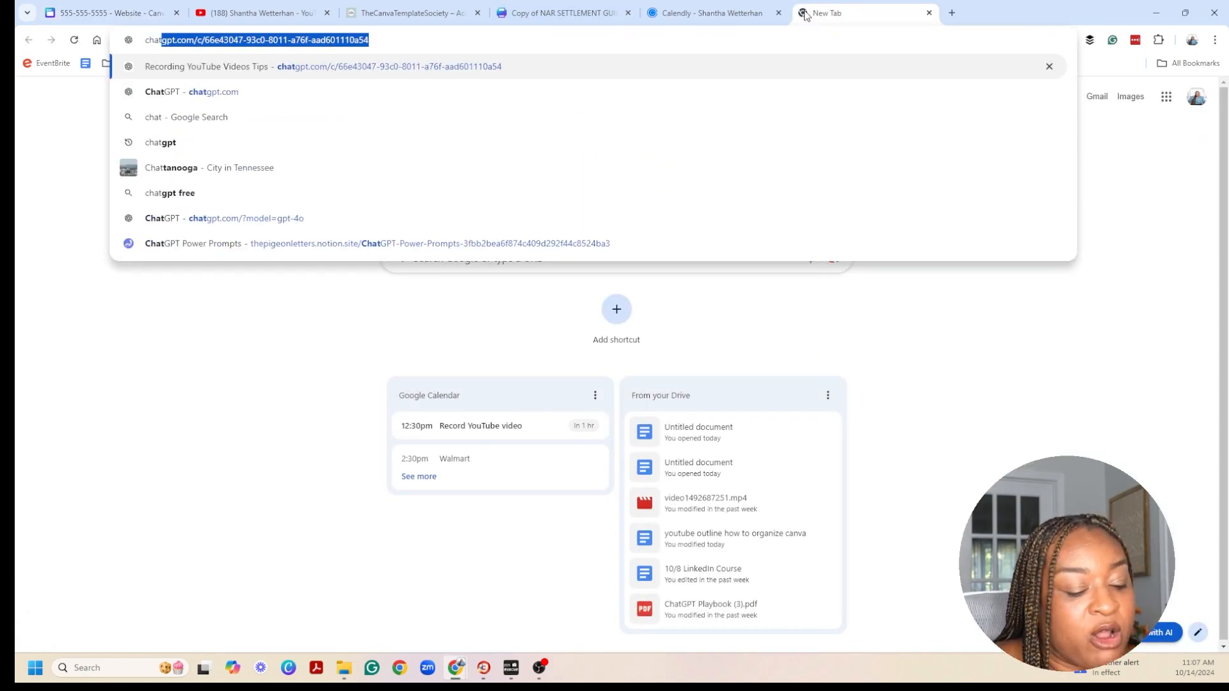
text(p)
key(Return)
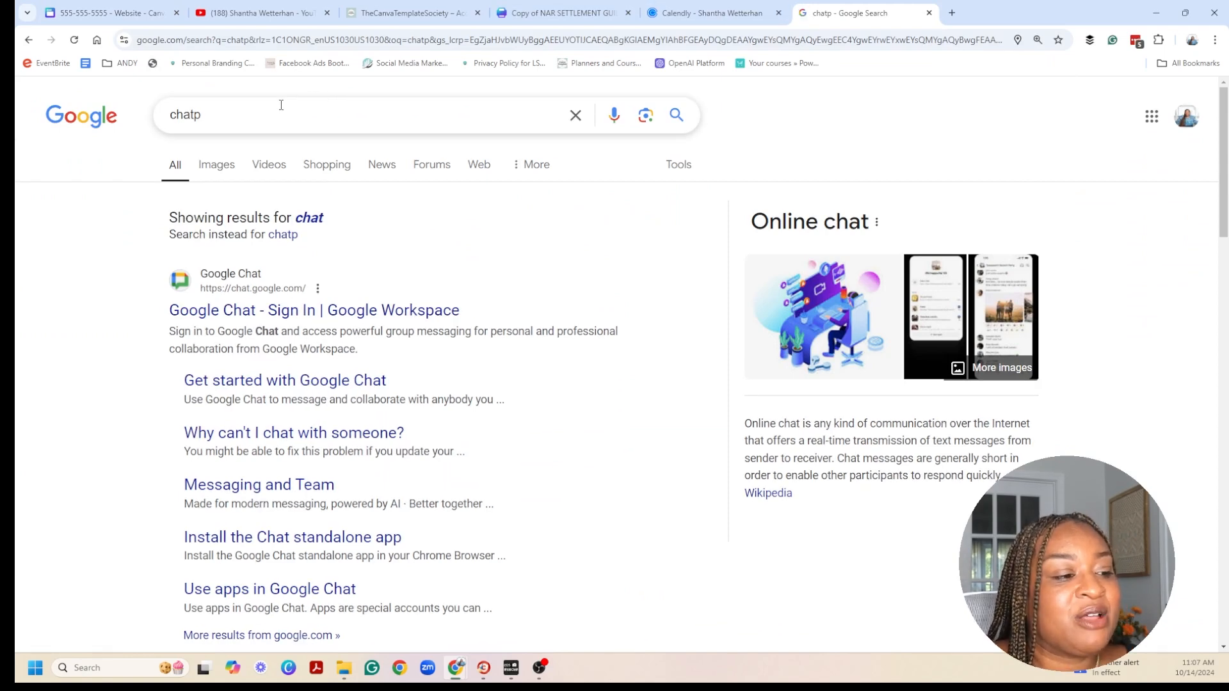
double_click(161, 112)
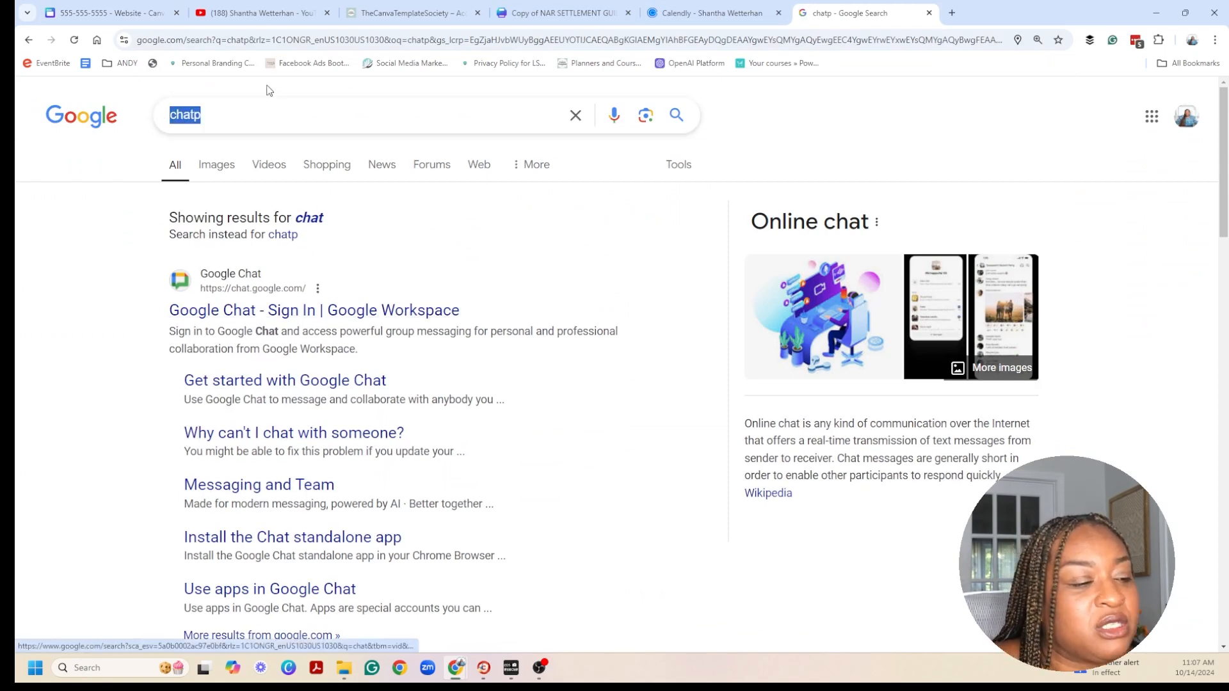
Go to ChatGPT in the new browser tab, start a new chat and hide the chat history sidebar.
click(312, 42)
text(chatgpt.com/c/66e43047-93c0-8011-a76f-aad601110a54)
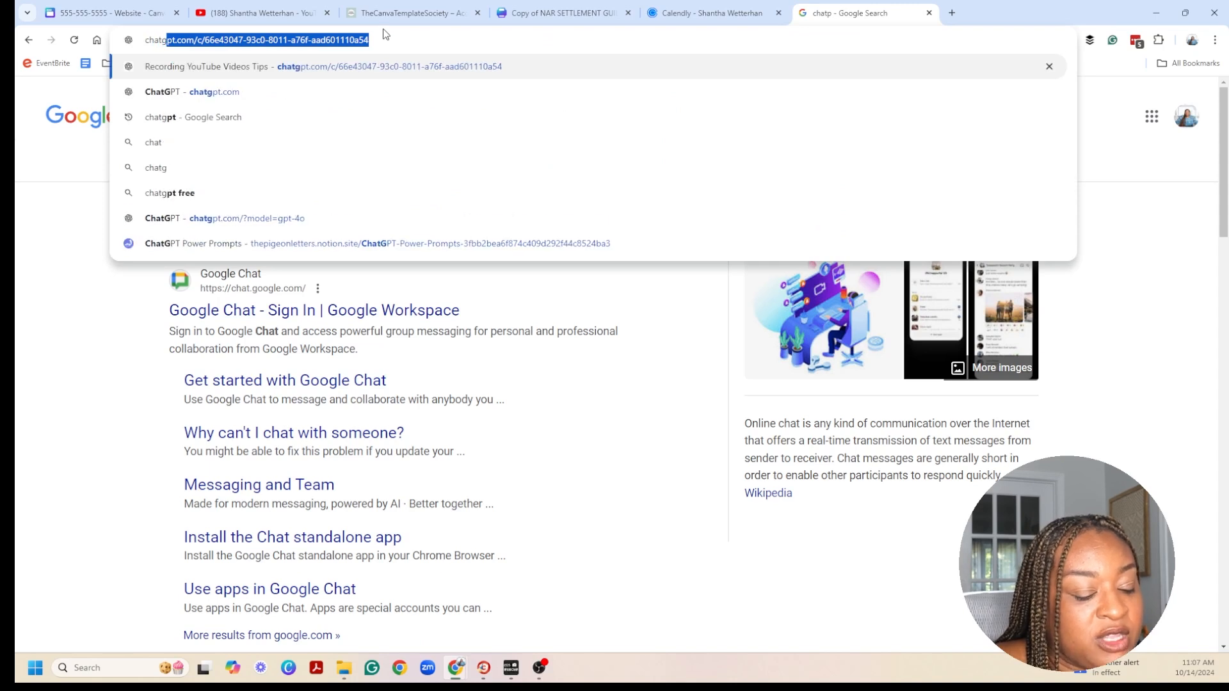
key(Return)
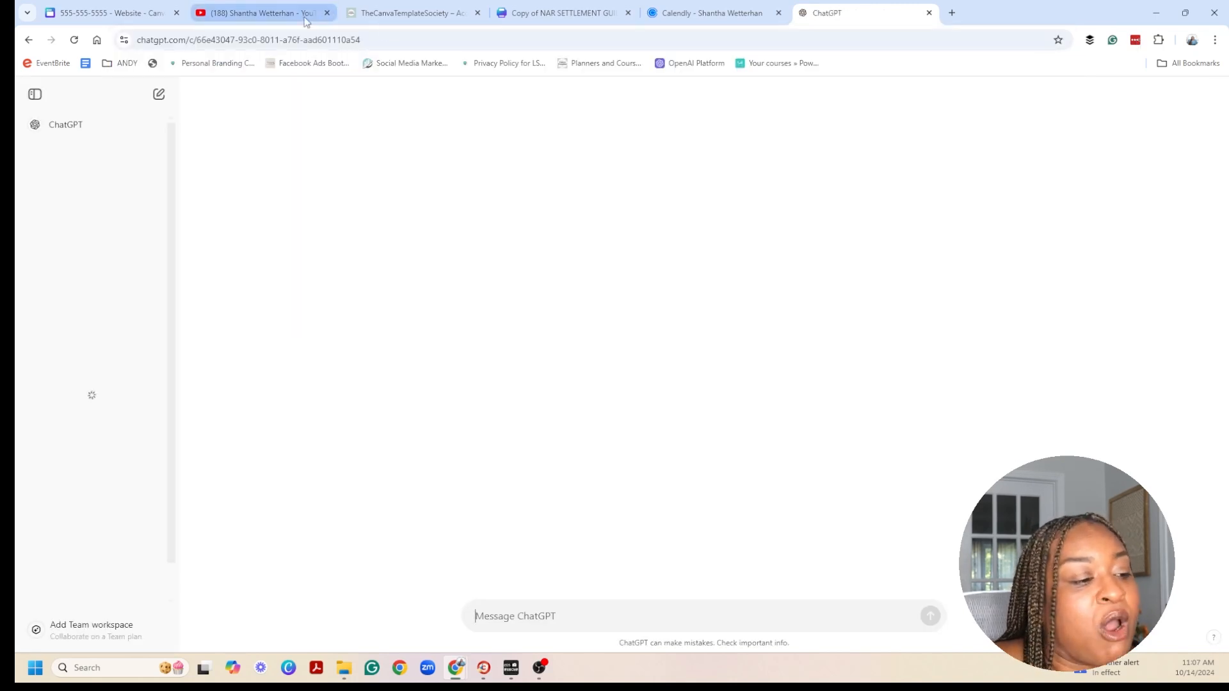
click(156, 94)
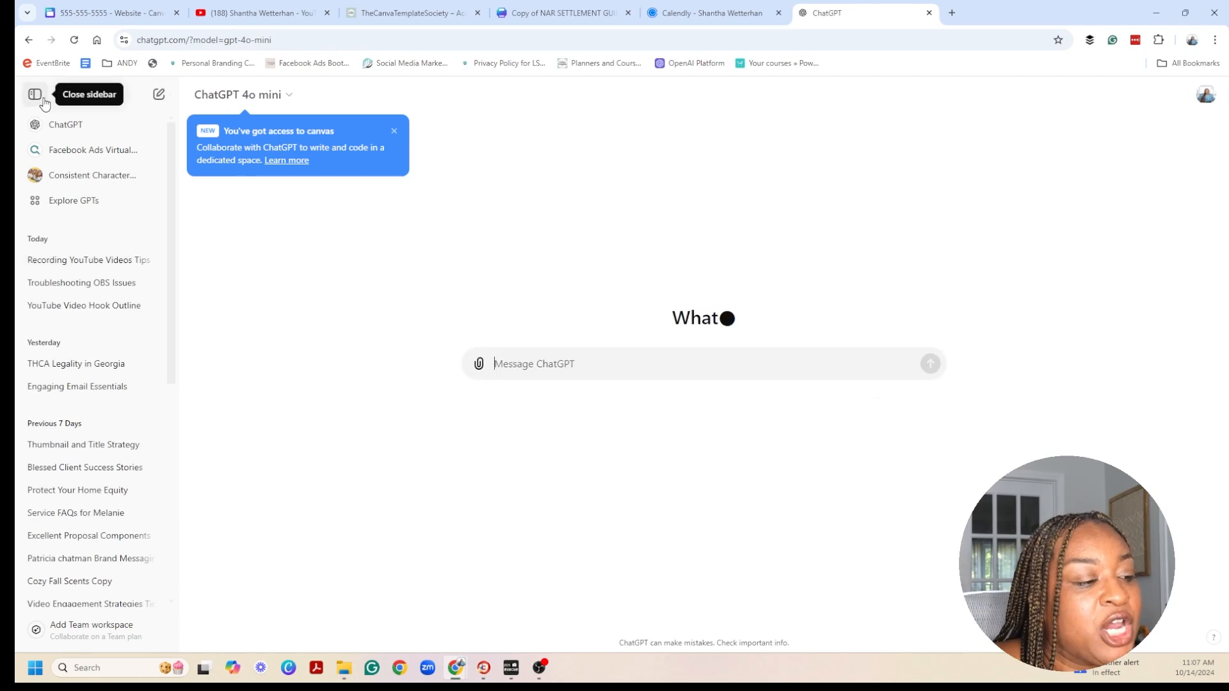
click(35, 95)
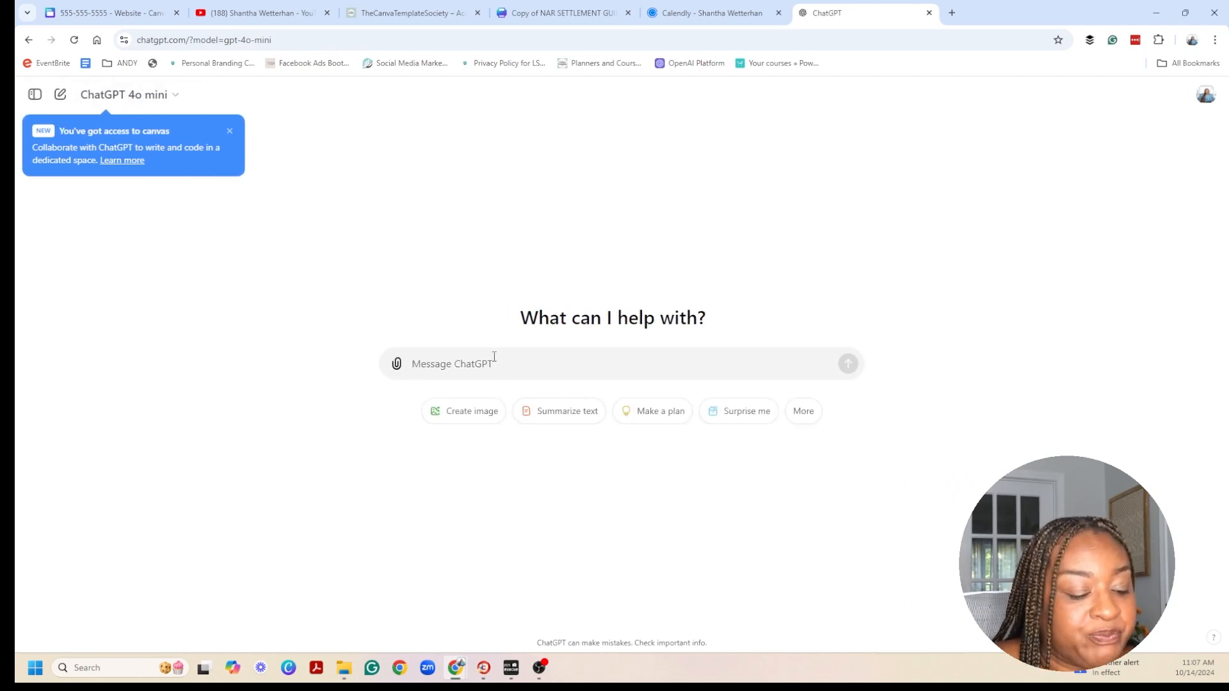
Ask ChatGPT, as an expert writer, for bold keywords and a one-sentence statement for a real estate landing page serving sunny San Diego and downsizers.
text(you)
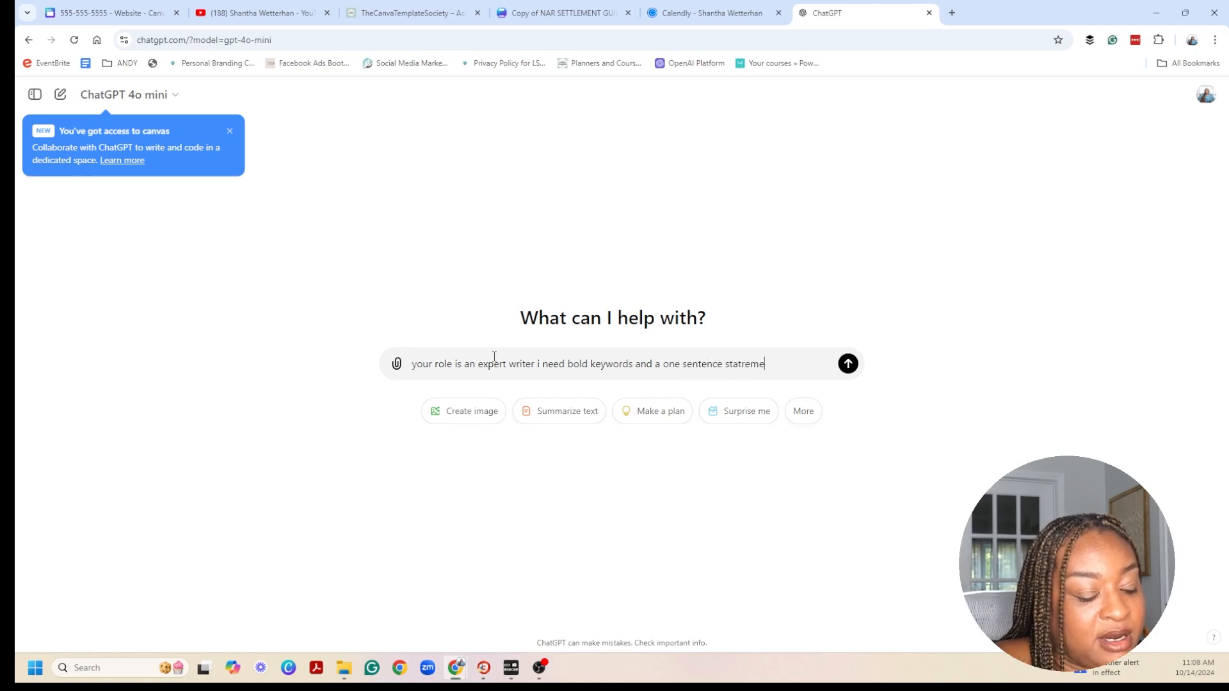
text(nt for my real esta)
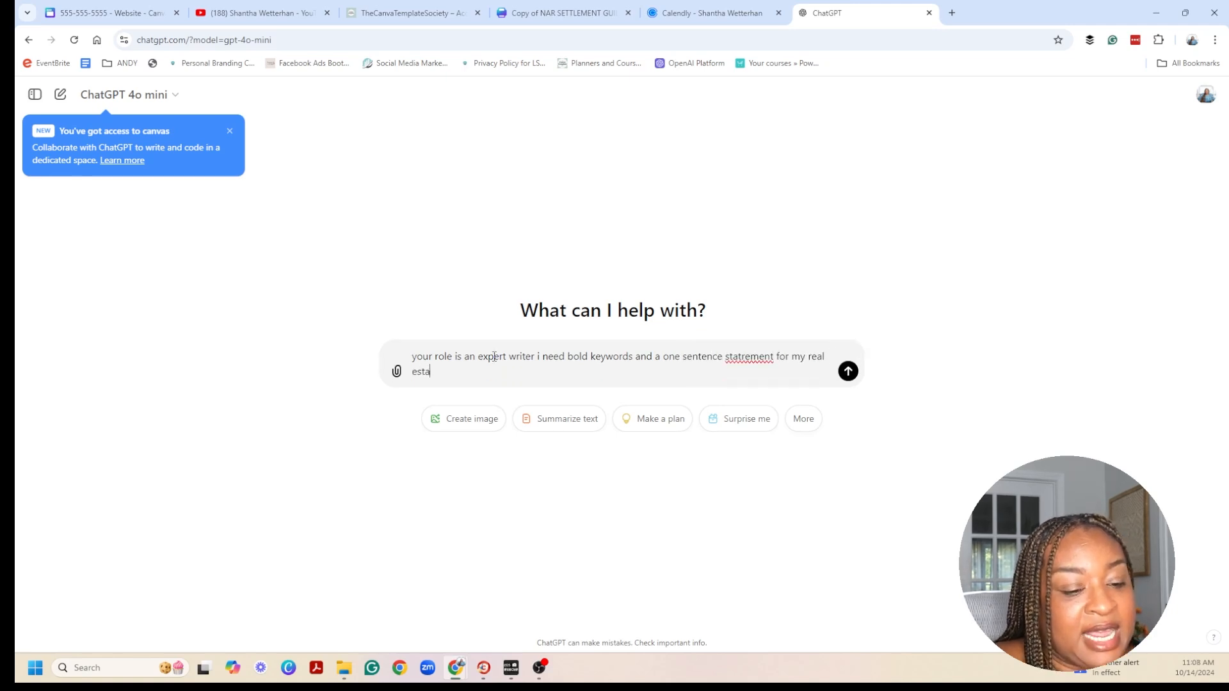
text(te landing page i serve sun)
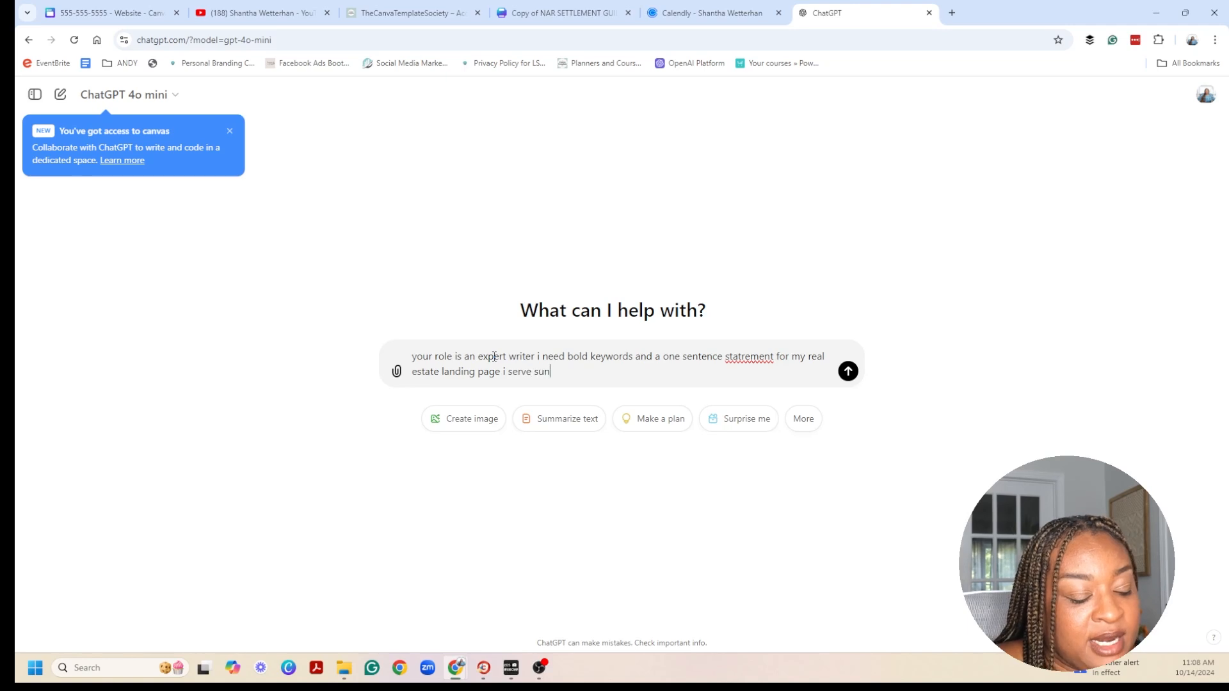
text(and work with downsi)
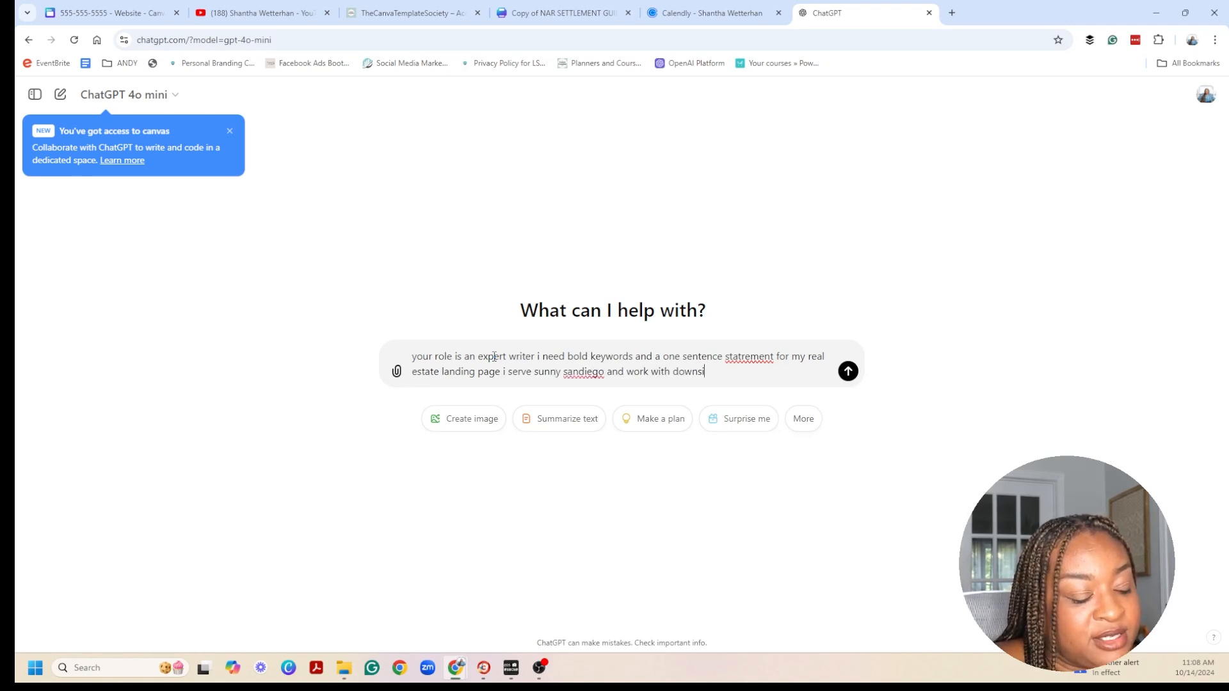
text(zers)
key(Return)
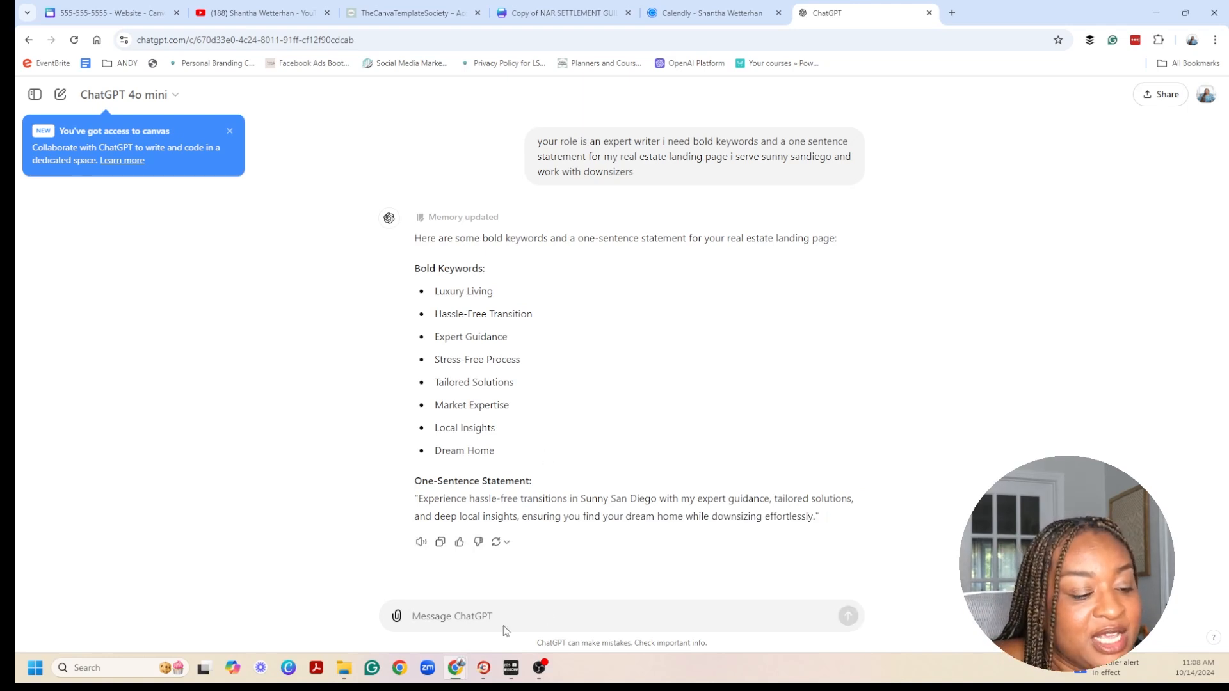
Copy the one-sentence statement from ChatGPT's reply without its quotation marks and switch back to the Canva website design.
drag(422, 499, 815, 518)
right_click(817, 519)
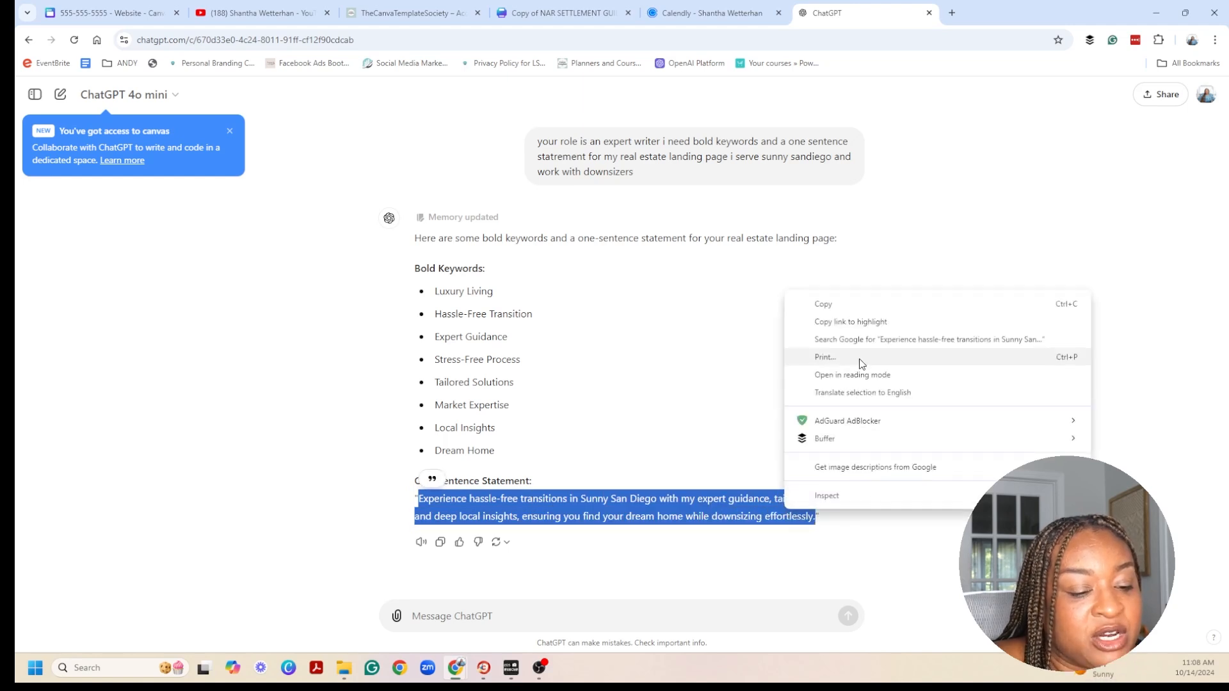
click(851, 306)
click(714, 7)
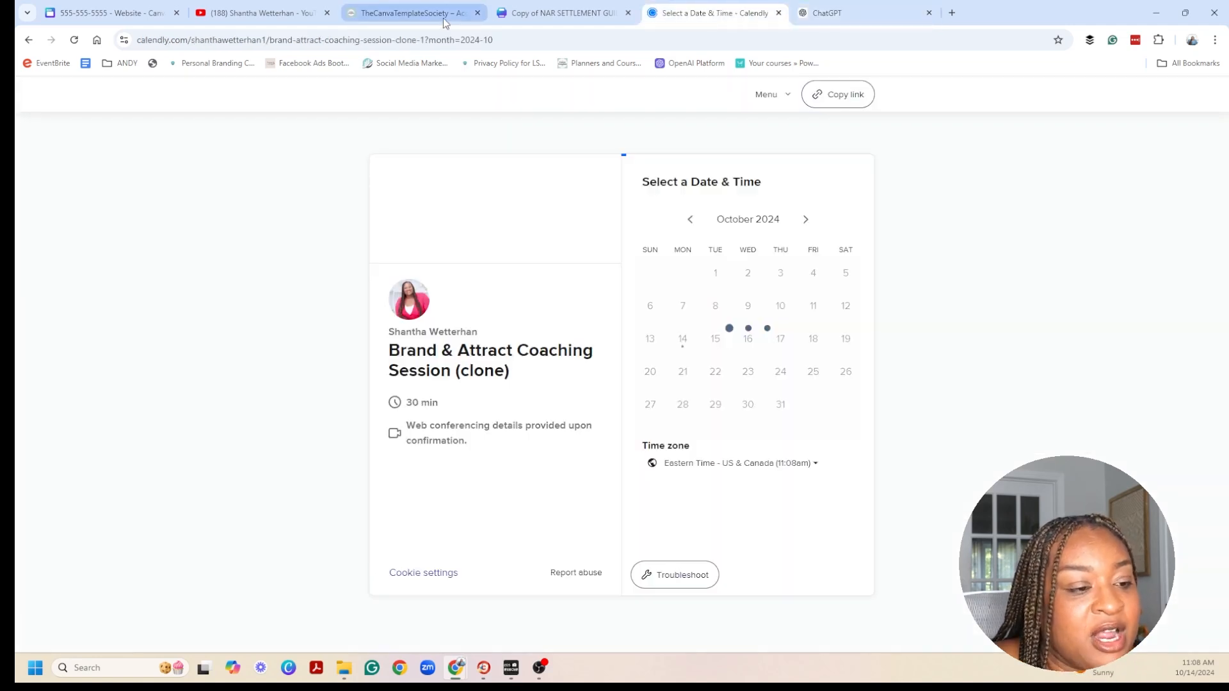
click(507, 18)
click(124, 21)
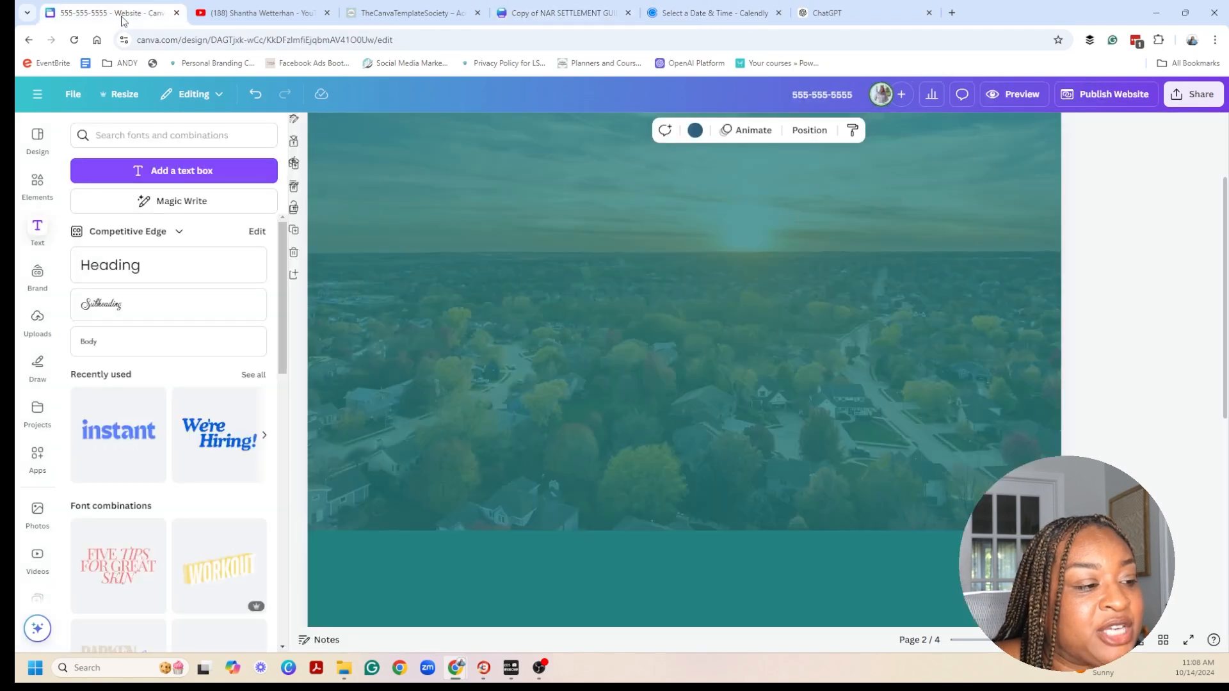
Add a text box over the neighborhood photo, enlarge it to about font size 55.2 and paste the copied statement.
click(195, 170)
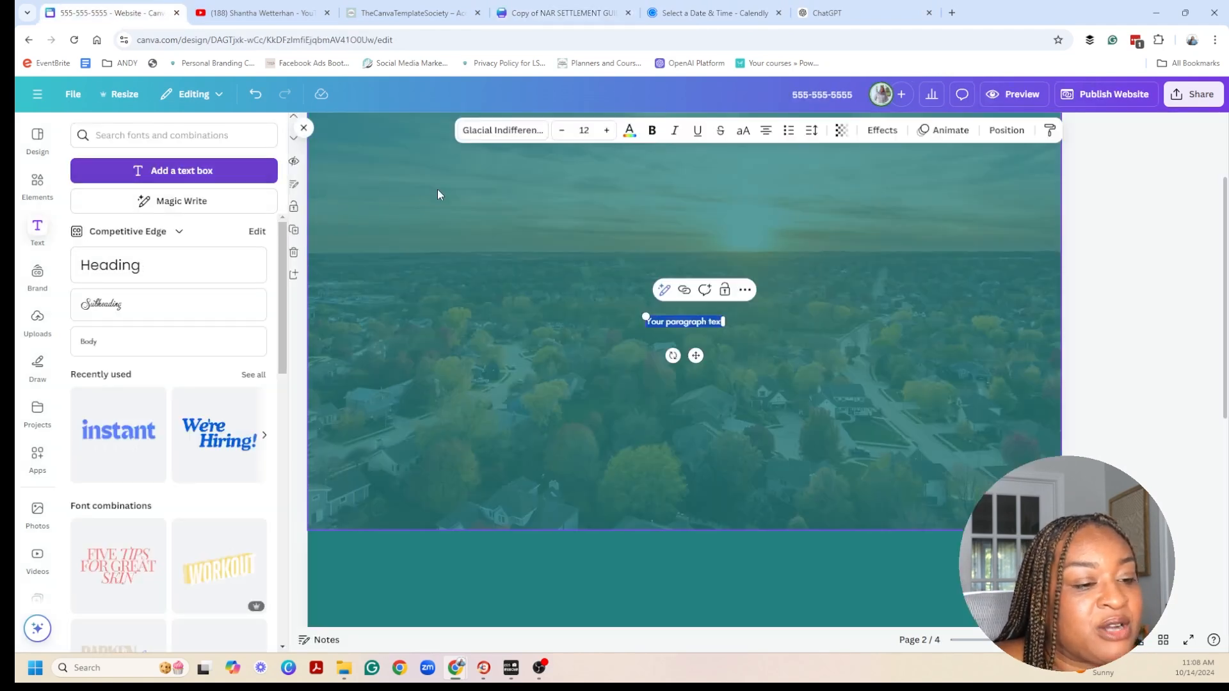
drag(723, 322, 1029, 279)
key(ctrl+v)
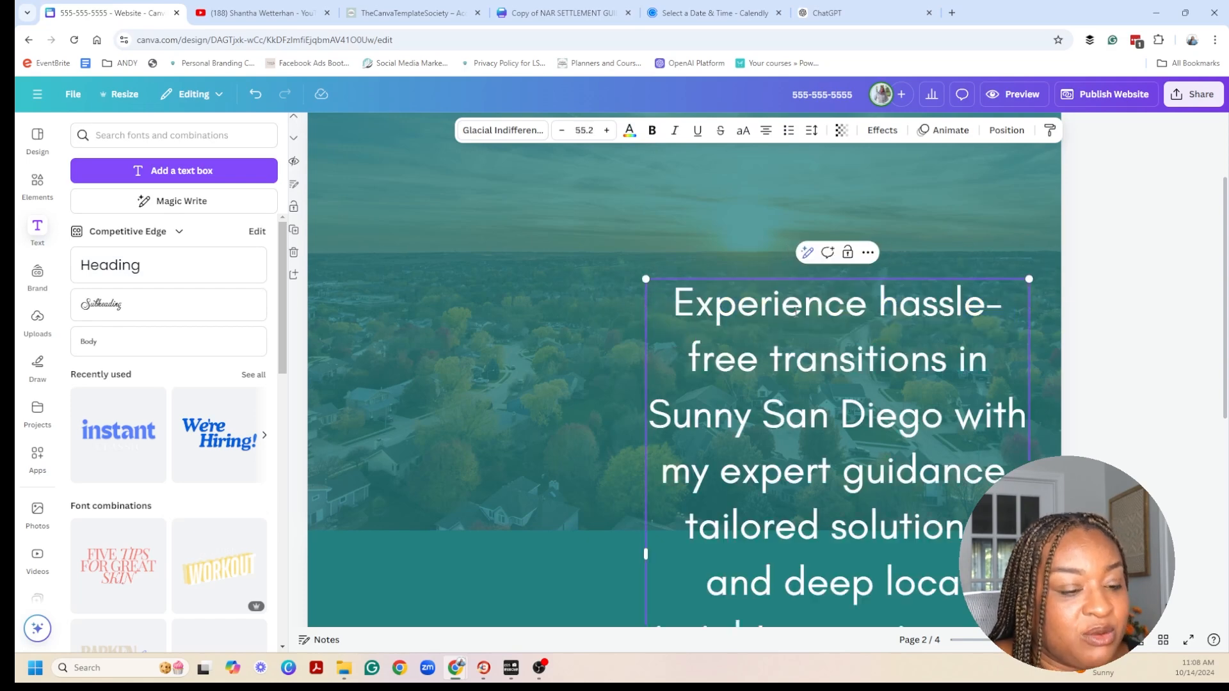
Widen the statement's text box, scale it down to about font size 37.3 and move it up onto the photo.
click(645, 554)
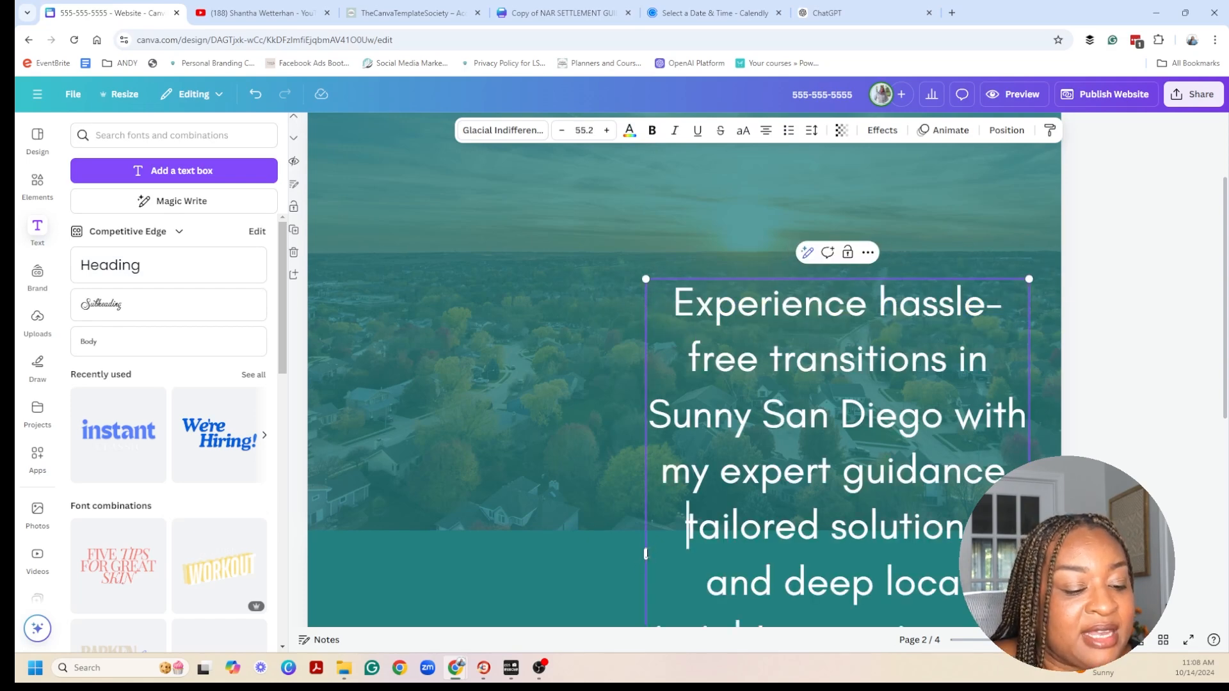
drag(641, 555, 297, 555)
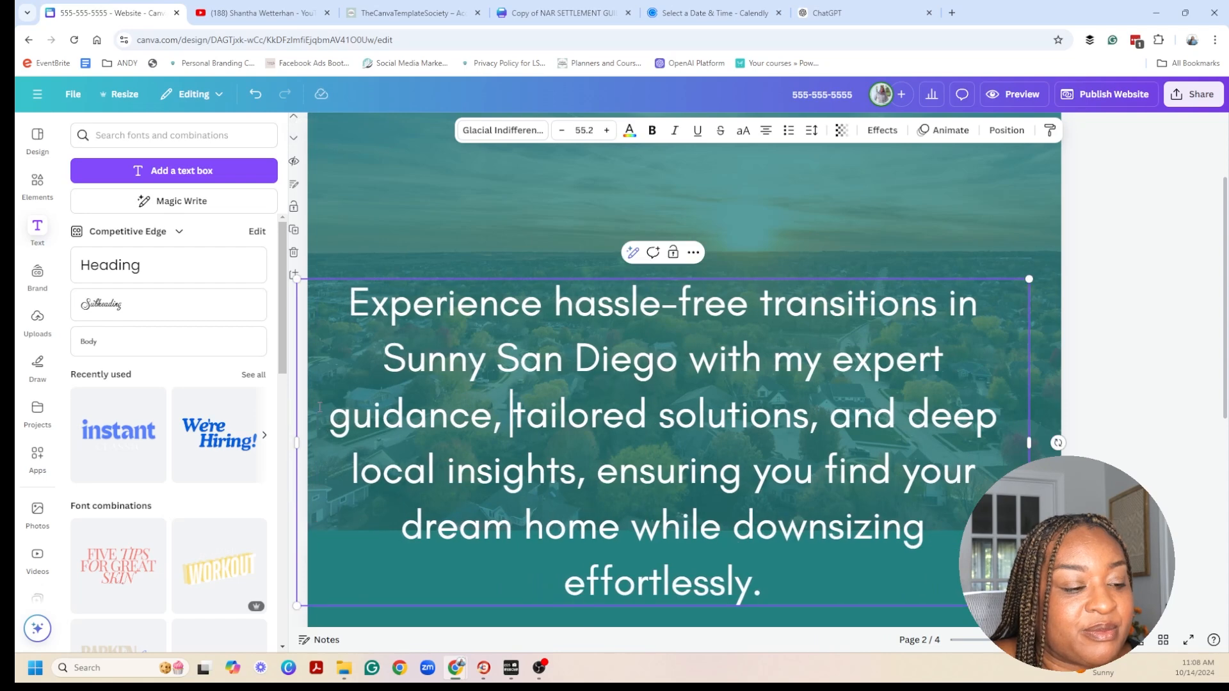
drag(297, 279, 535, 383)
drag(853, 499, 771, 331)
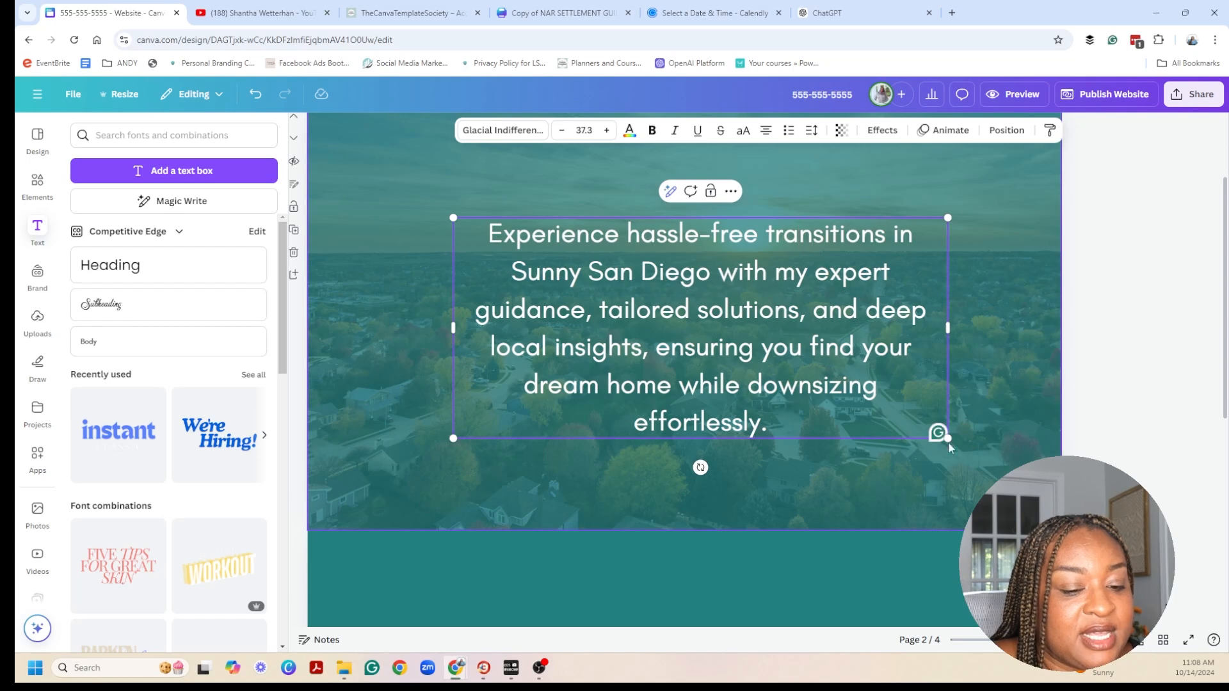
Scale the statement down to about font size 31.4, widen its text box to four lines and center it horizontally on the photo.
drag(947, 439, 873, 400)
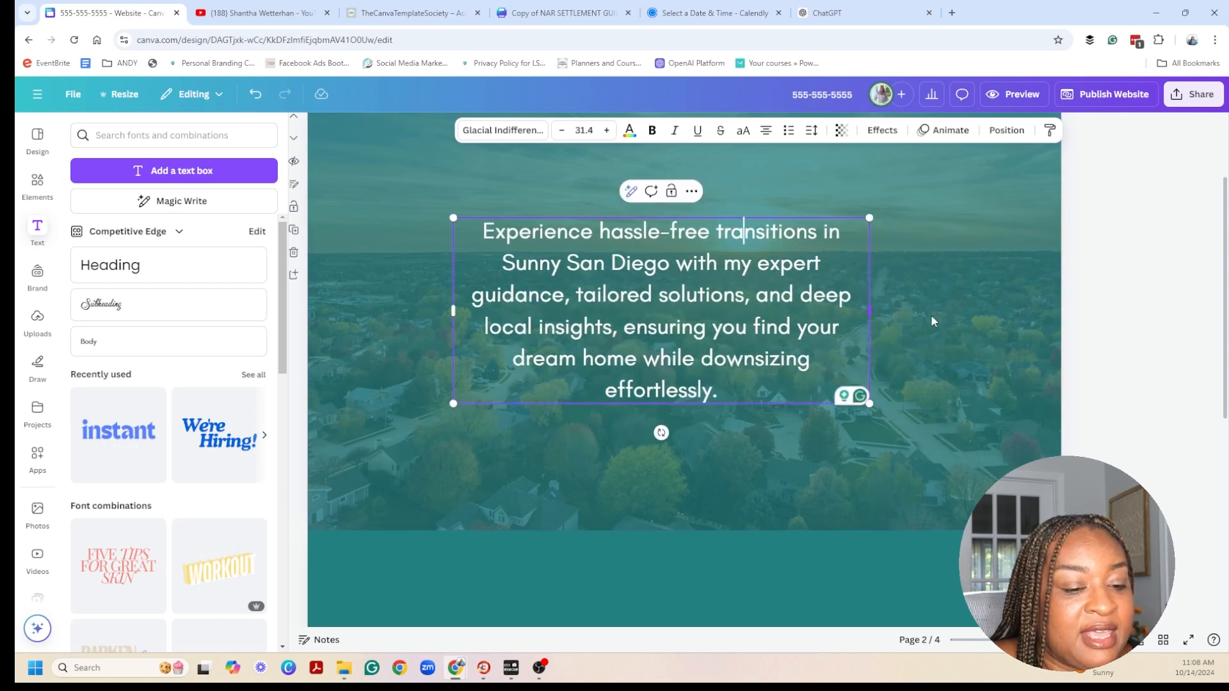
drag(873, 313, 968, 315)
click(1079, 317)
drag(814, 301, 782, 327)
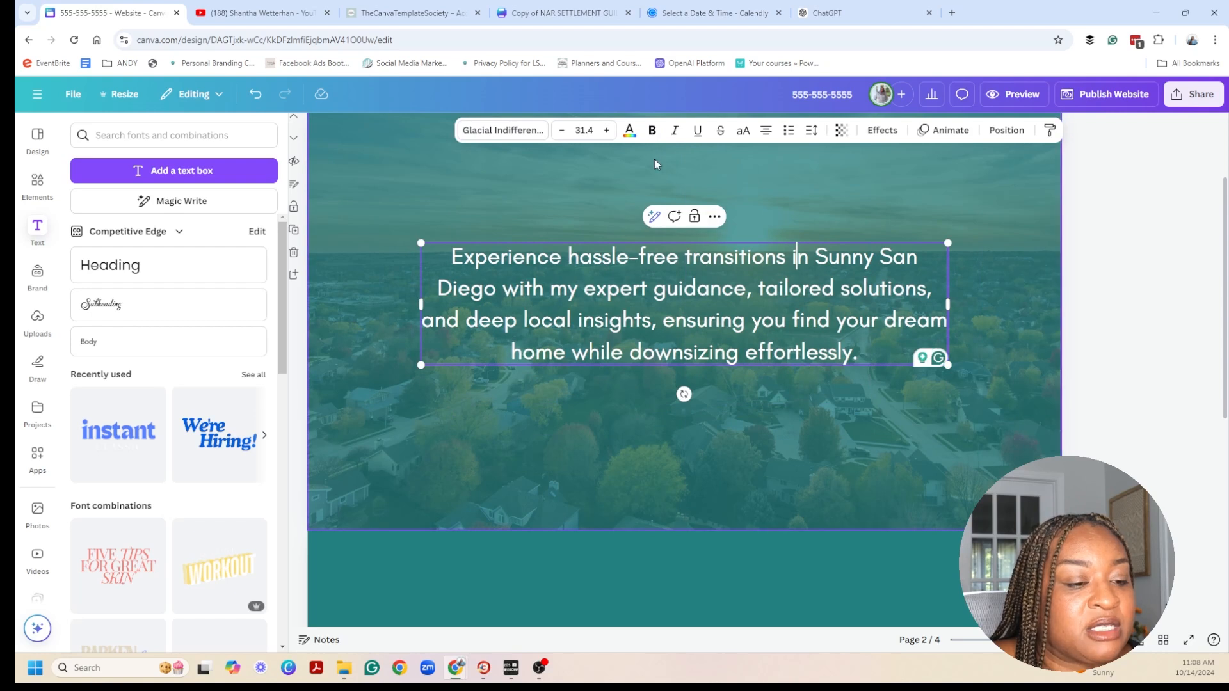
Make the whole statement bold and widen its text box to about 1,028 so the text fits on four lines.
click(412, 382)
click(455, 270)
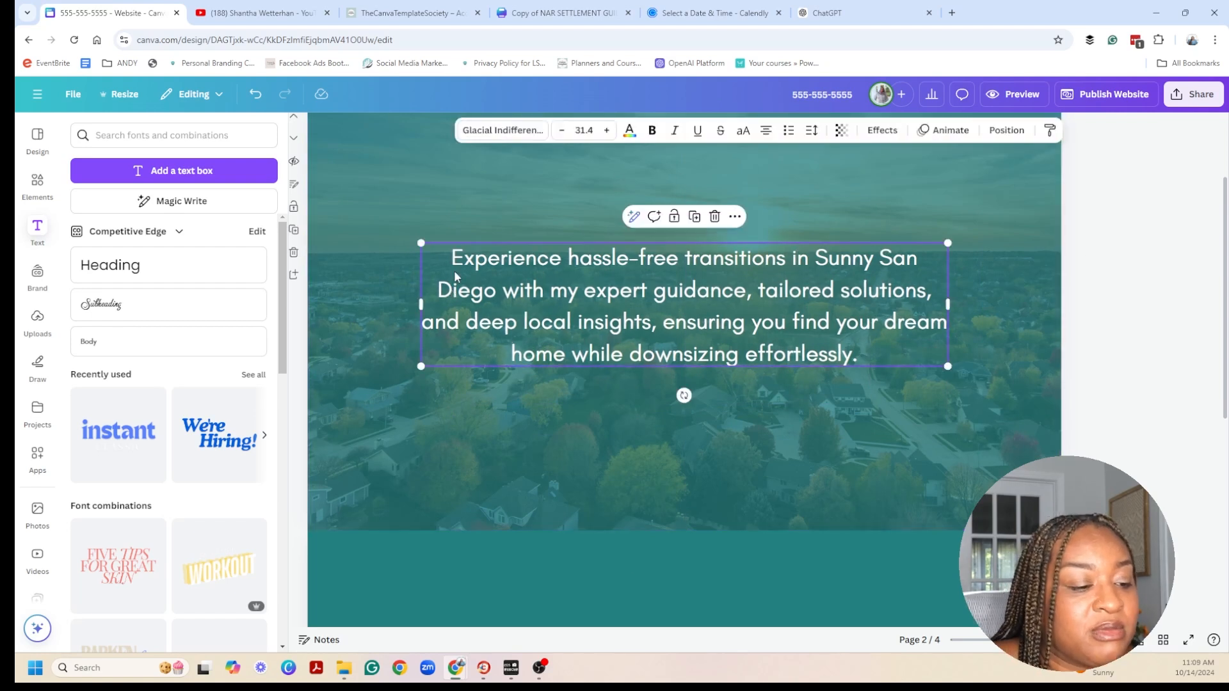
triple_click(938, 357)
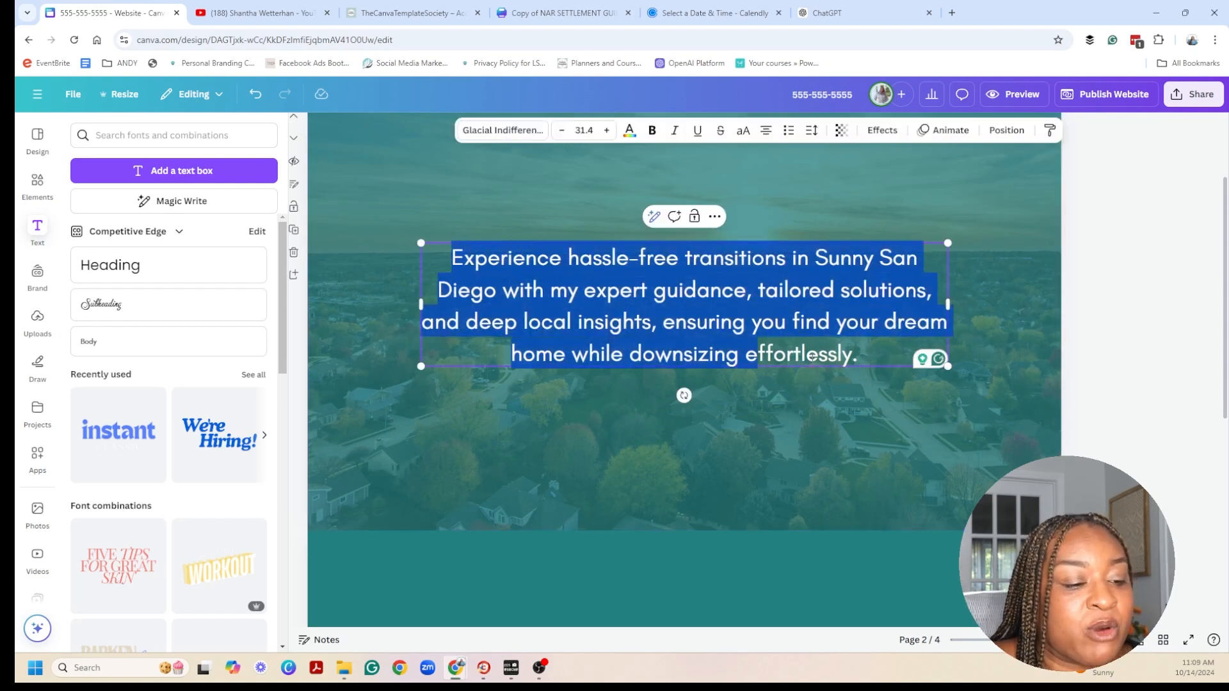
click(652, 130)
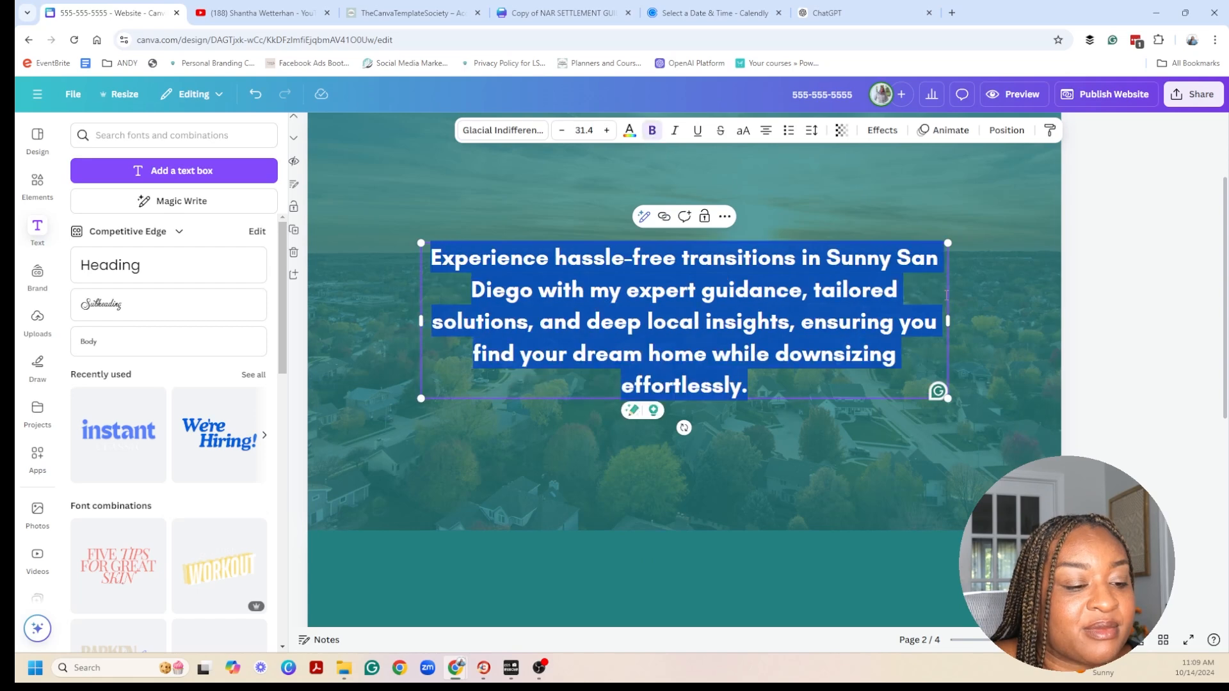
click(952, 329)
click(948, 328)
drag(948, 328, 989, 324)
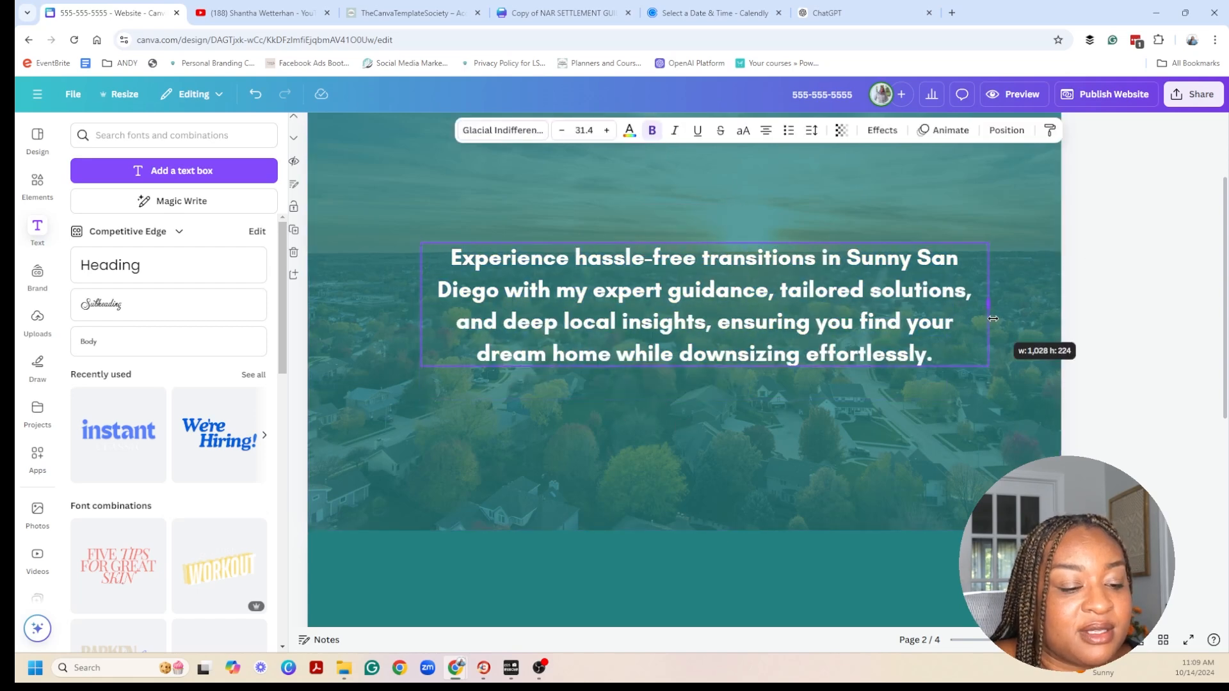
Move the statement text to the middle of the neighborhood photo, centered horizontally below the header.
drag(784, 323, 784, 271)
scroll(845, 384, up, 2)
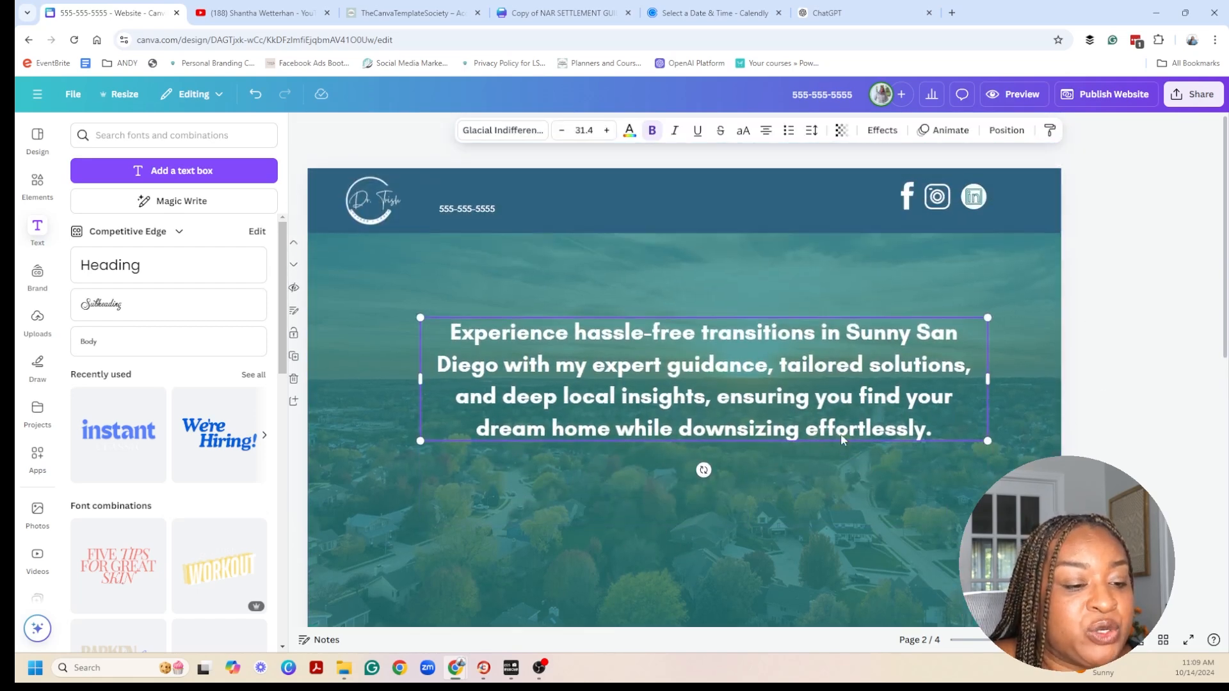
drag(808, 415, 788, 436)
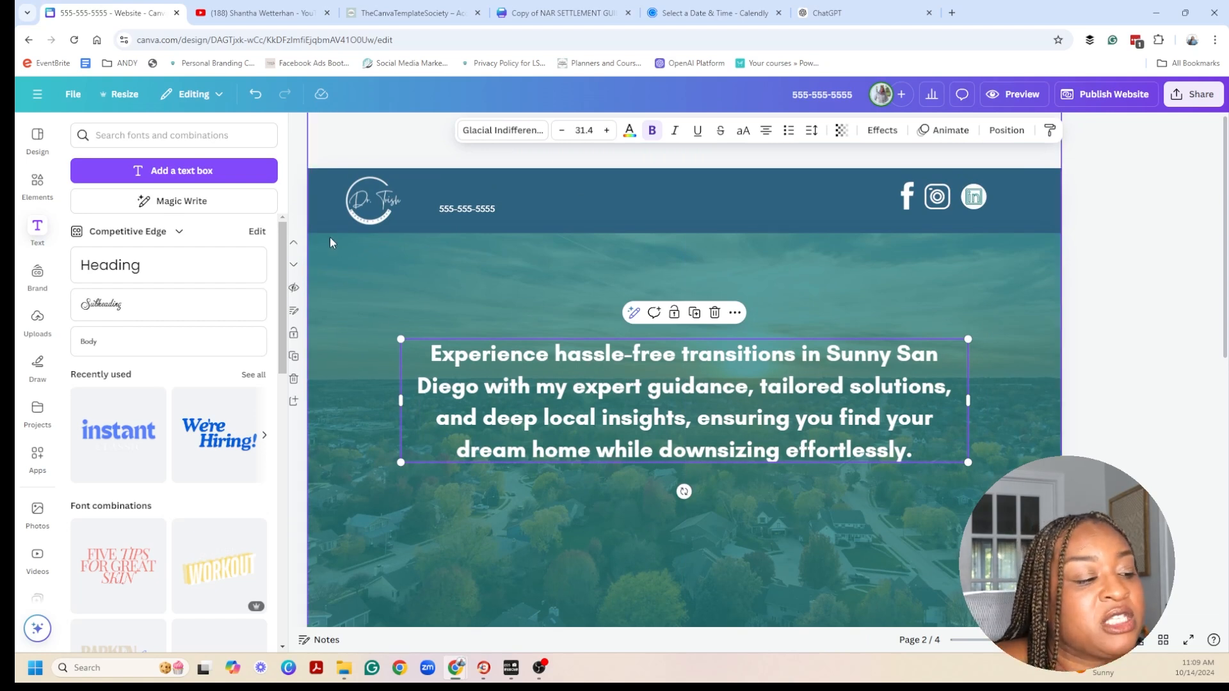
Search the elements for "circle frame" and insert the circular photo frame with the thin green outline.
click(46, 184)
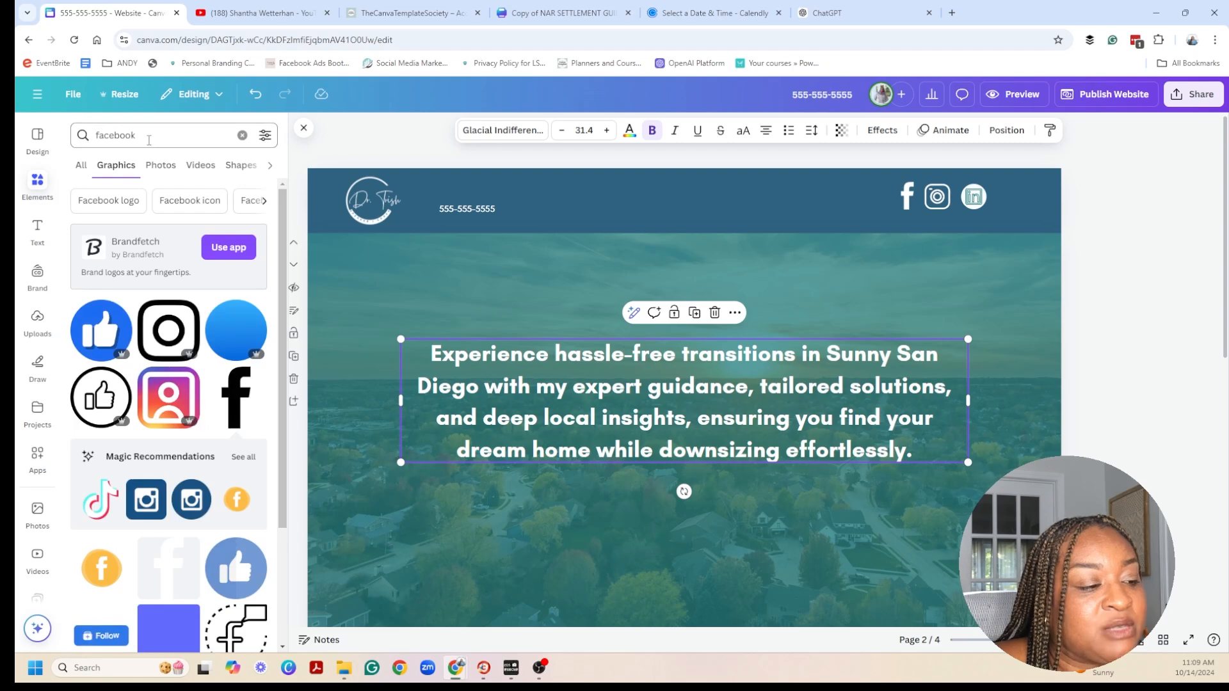
click(242, 135)
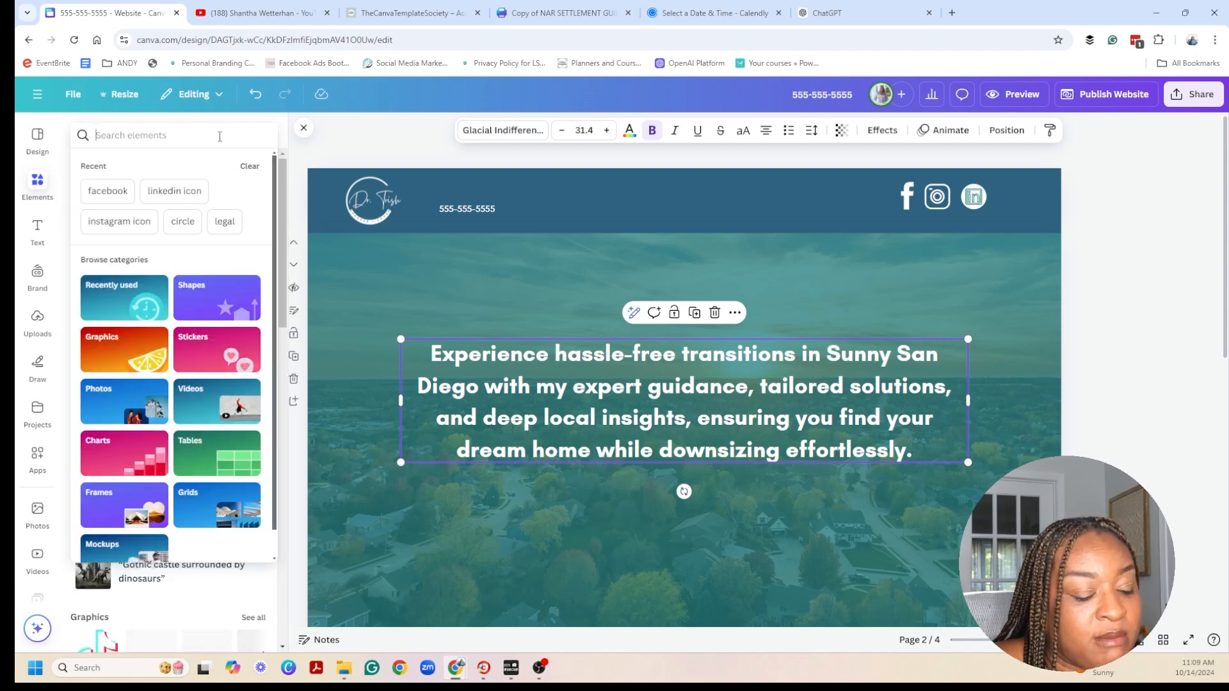
text(circle frame)
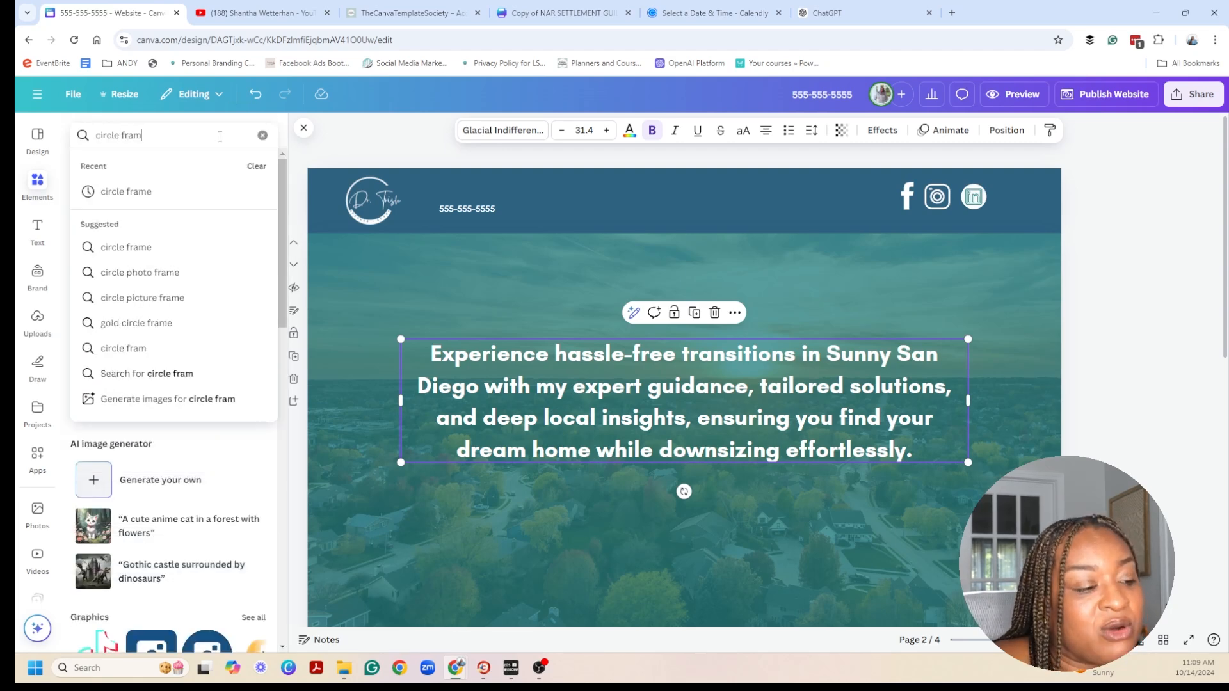
key(Return)
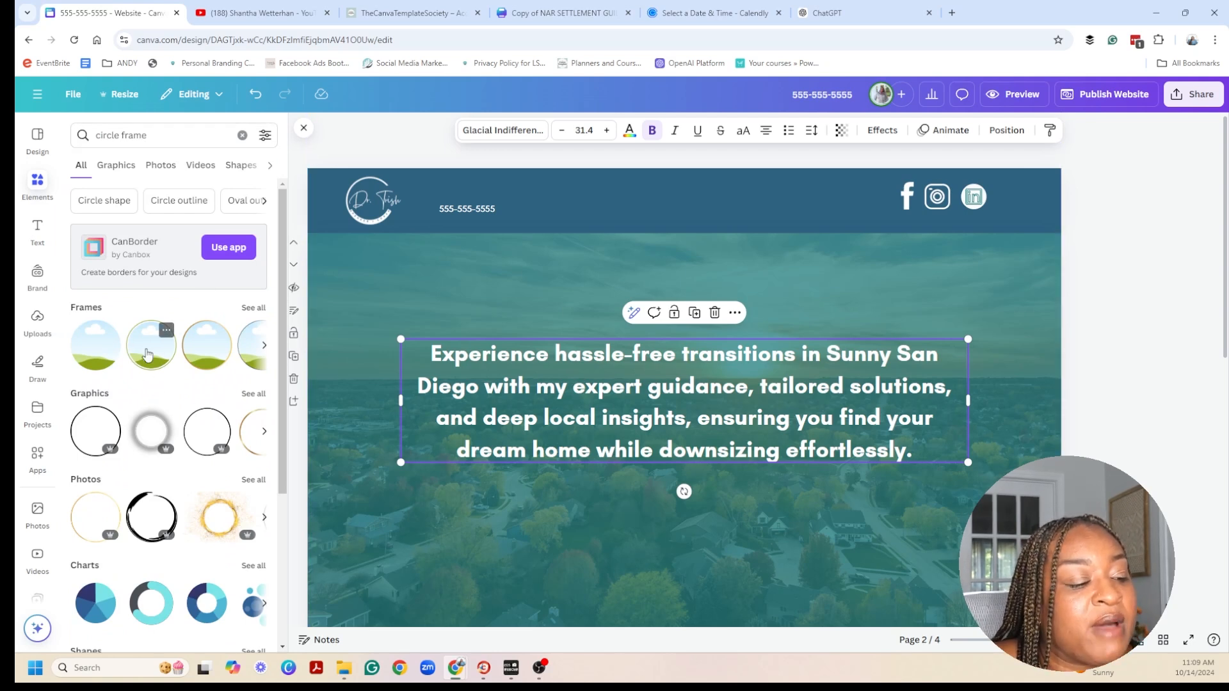
click(160, 367)
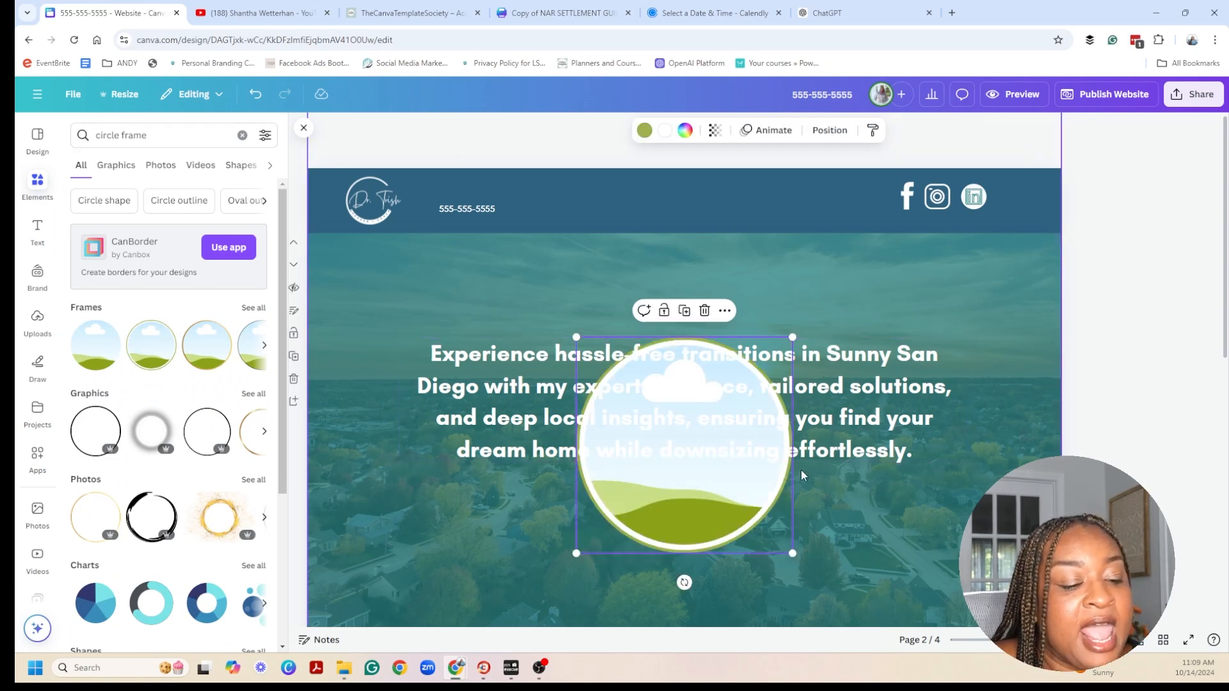
Clear the old color search and recolor the circle frame's green outline with the document's dark blue.
click(644, 132)
click(645, 133)
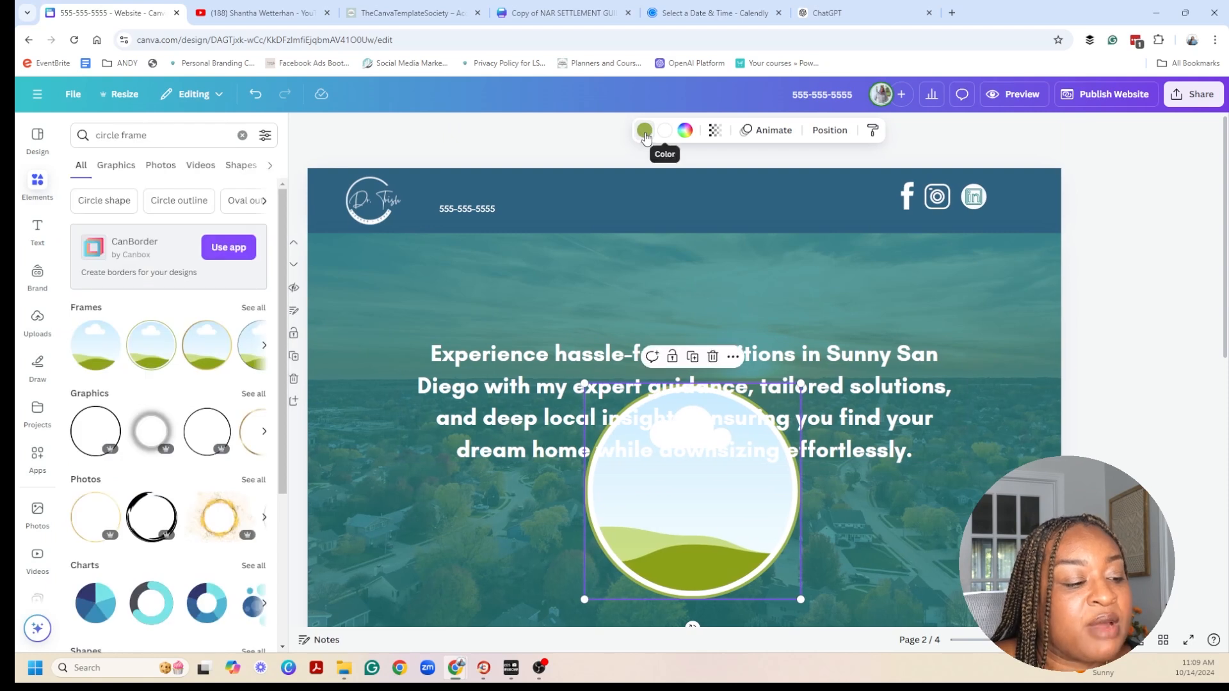
click(644, 132)
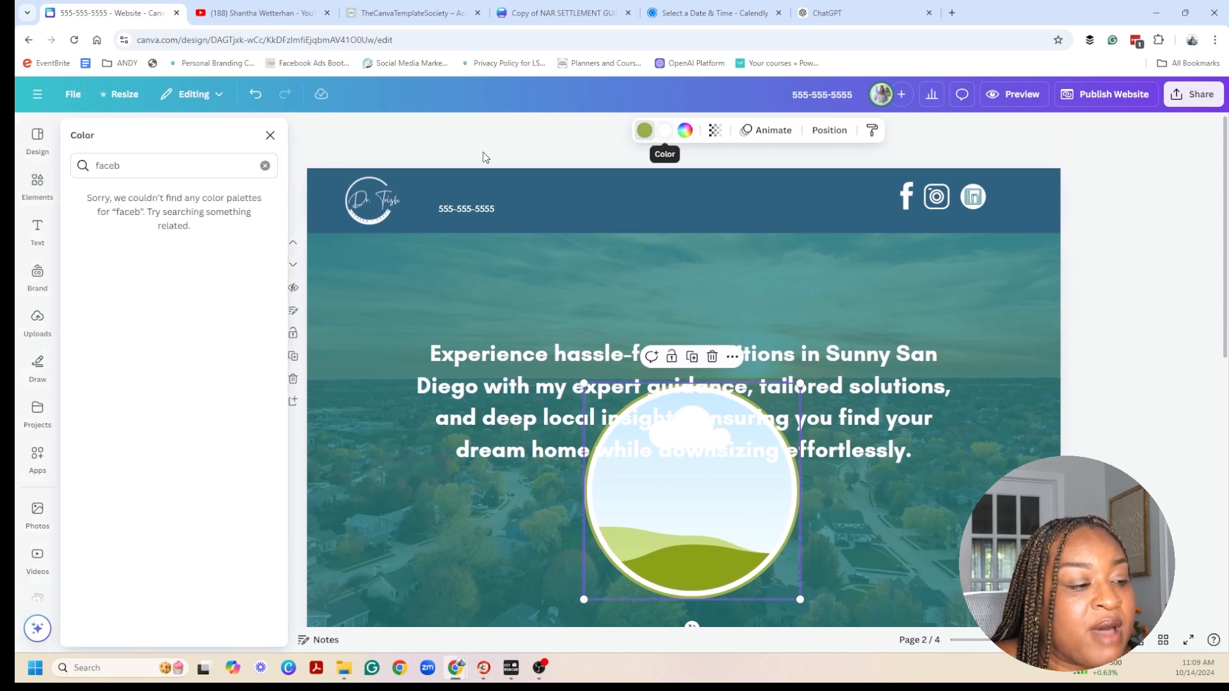
click(270, 135)
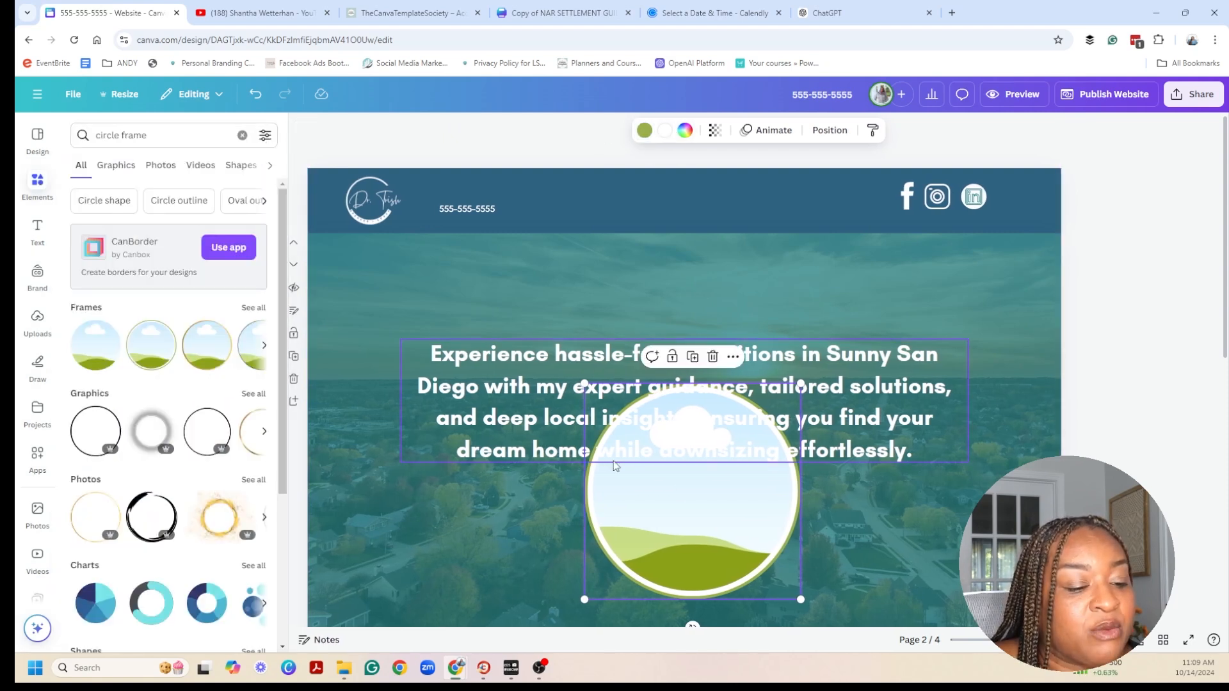
click(645, 131)
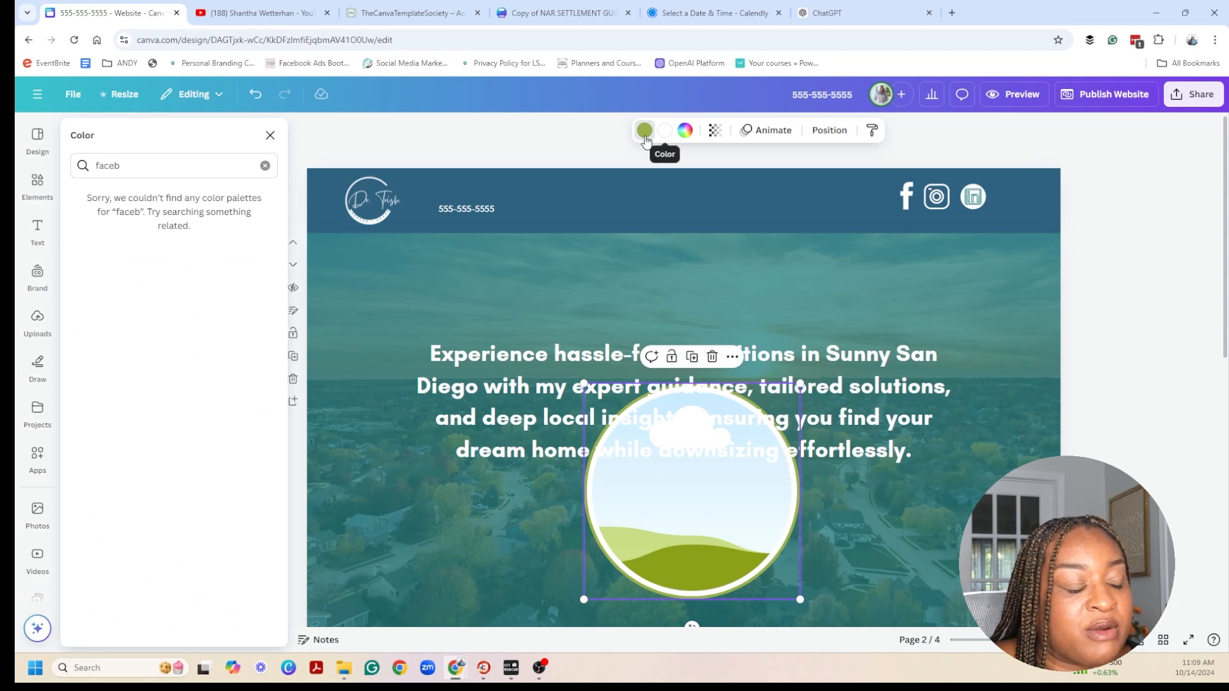
click(265, 167)
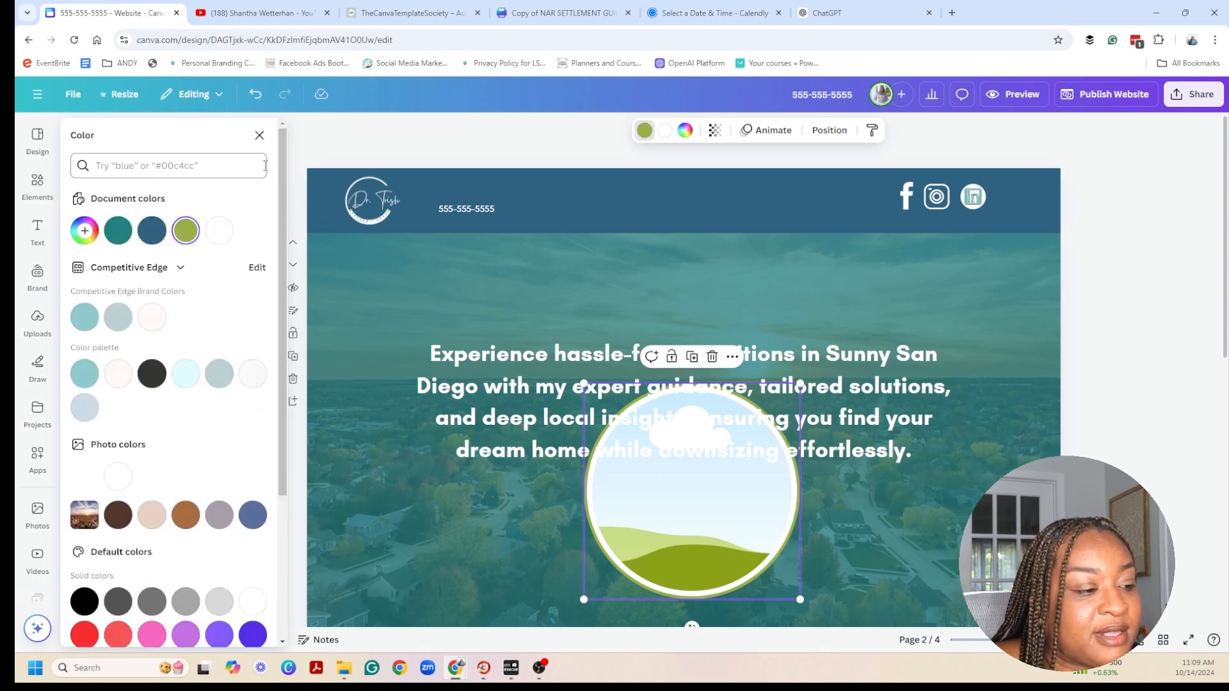
click(152, 231)
Shrink the circle frame, center it beneath the statement and fill it with the blue-blouse headshot from the headshots folder.
scroll(813, 440, down, 3)
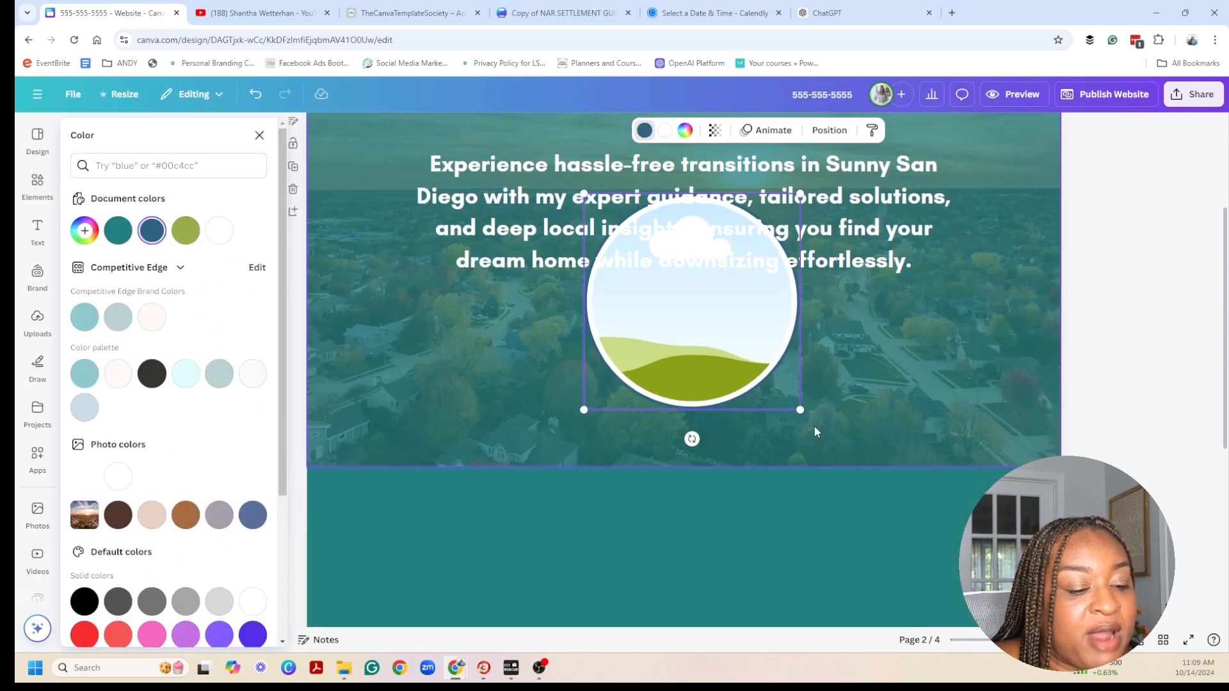
drag(801, 410, 711, 416)
scroll(50, 531, down, 5)
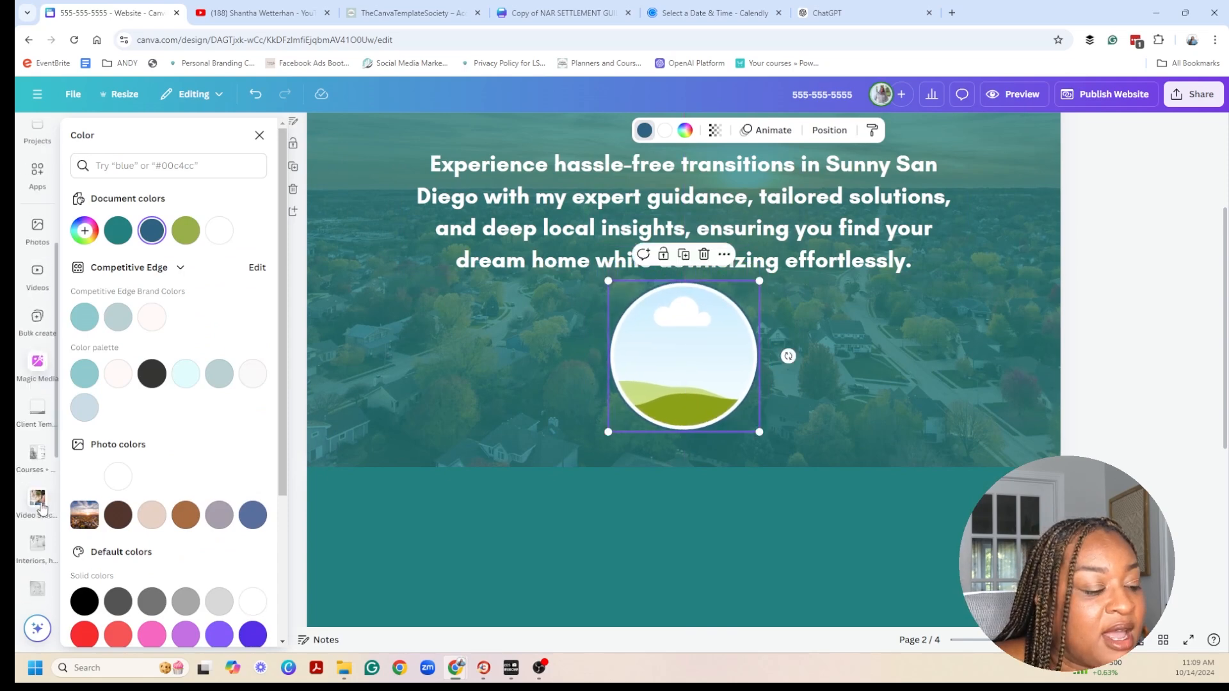
click(38, 487)
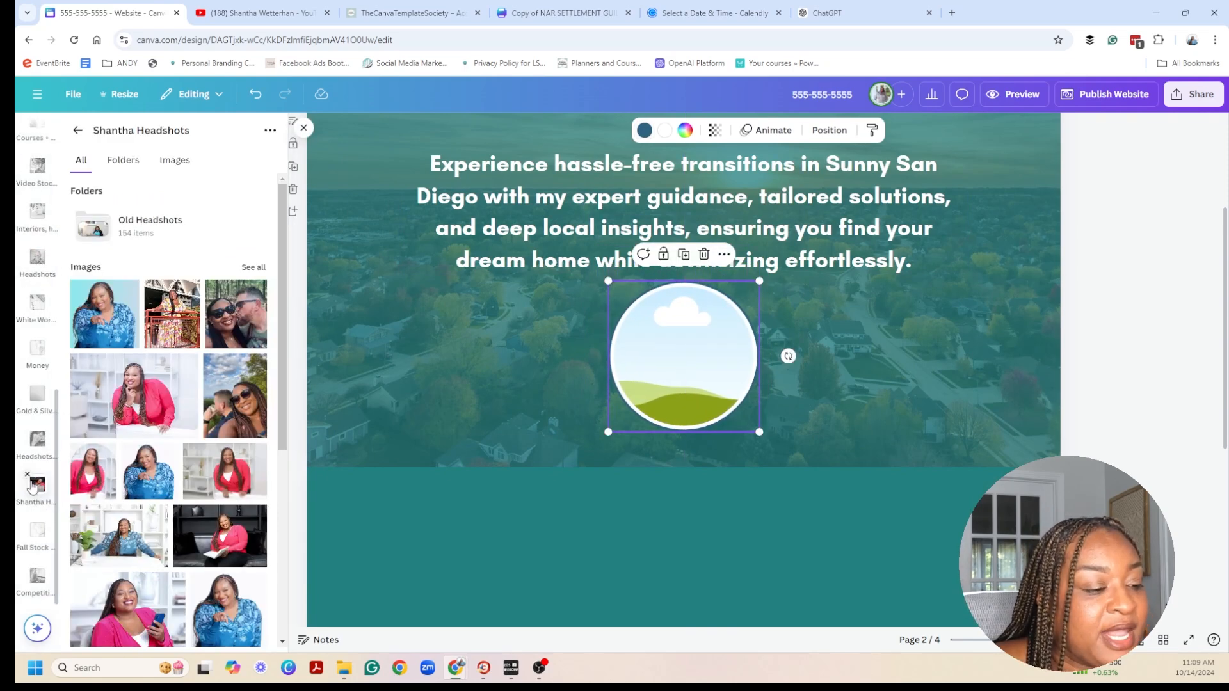
drag(96, 301, 684, 362)
Review the photo section with the headshot and the blank teal page beneath it.
scroll(859, 369, up, 2)
scroll(866, 402, up, 1)
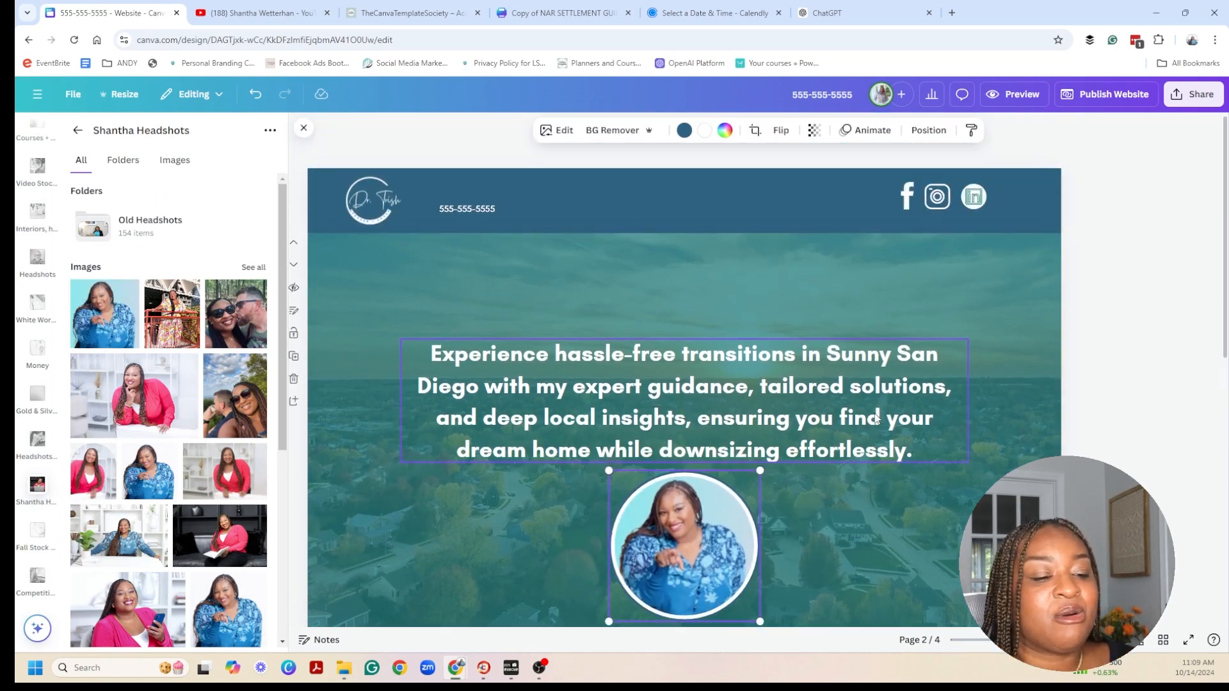
scroll(1001, 402, down, 5)
scroll(1061, 401, down, 5)
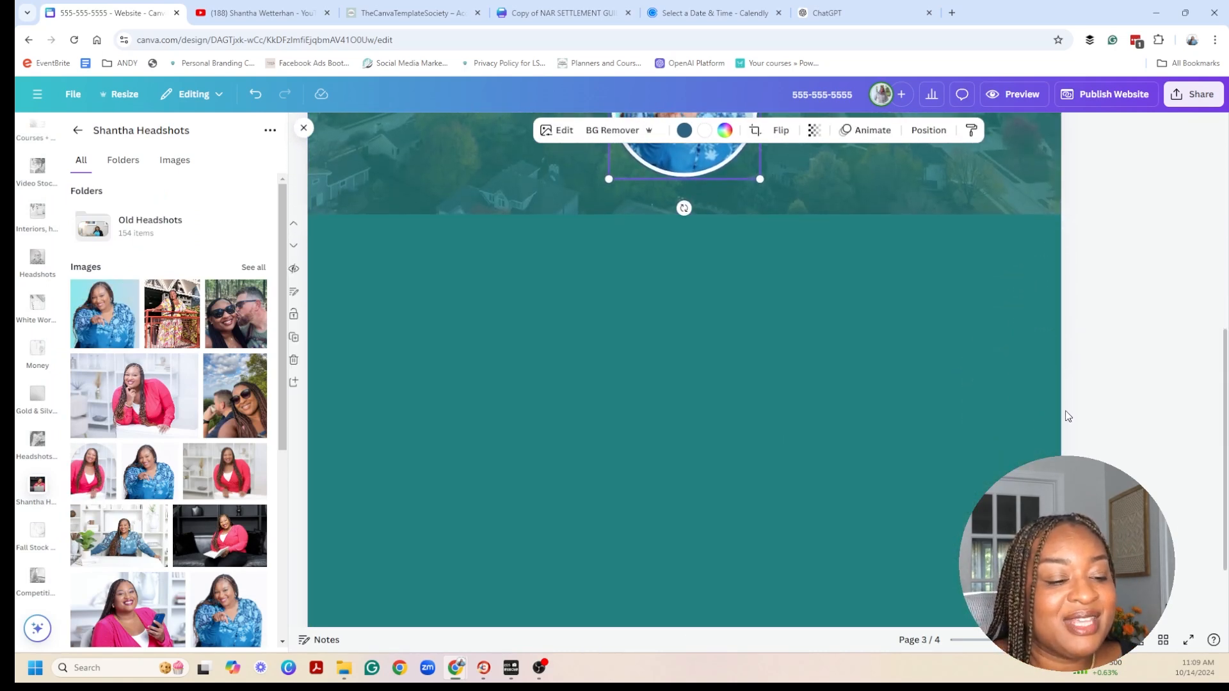
scroll(1060, 412, up, 3)
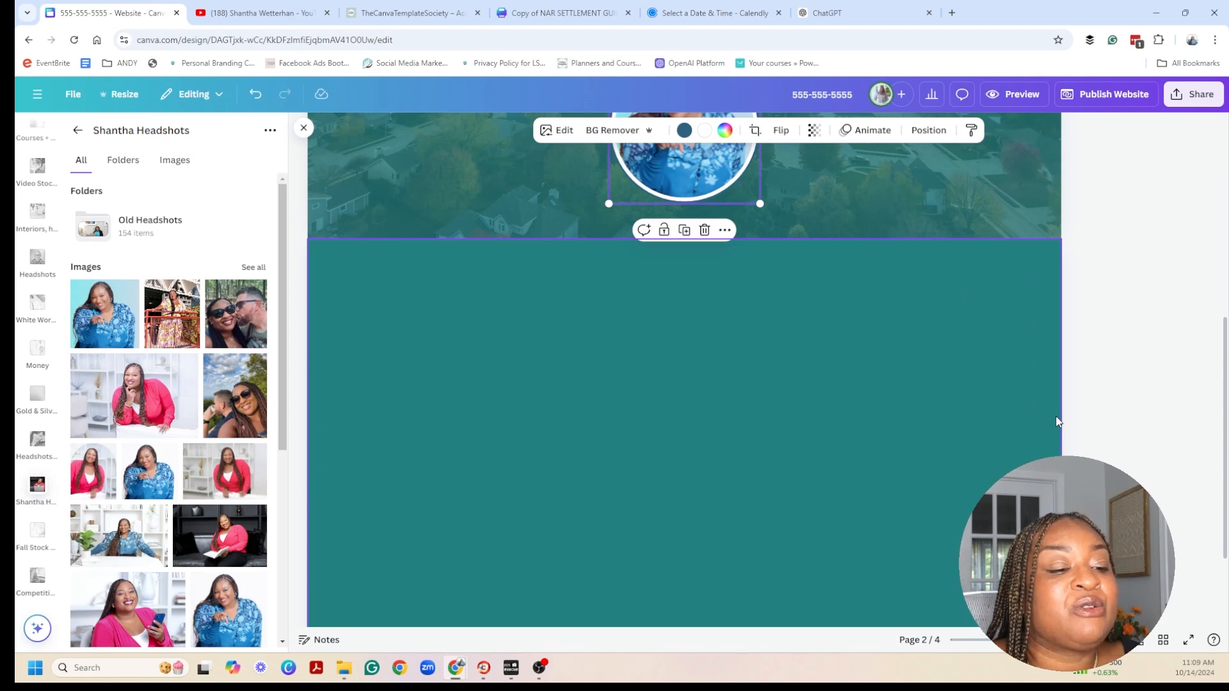
scroll(950, 413, down, 3)
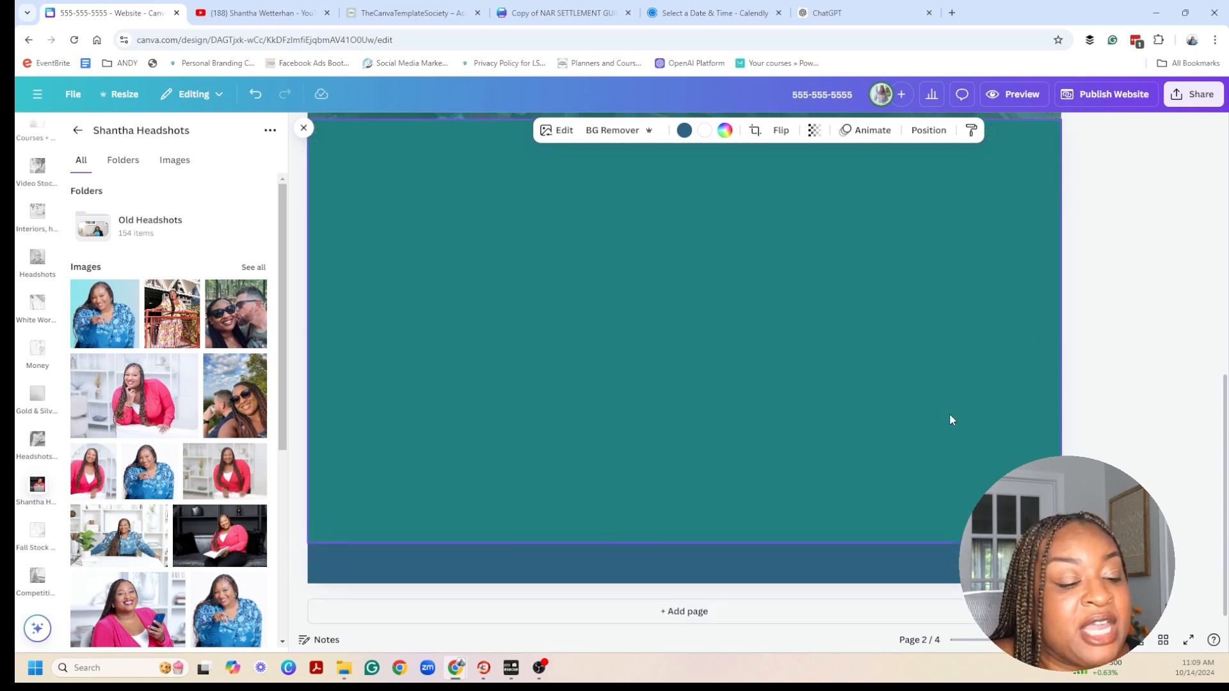
scroll(945, 411, up, 5)
scroll(940, 427, down, 2)
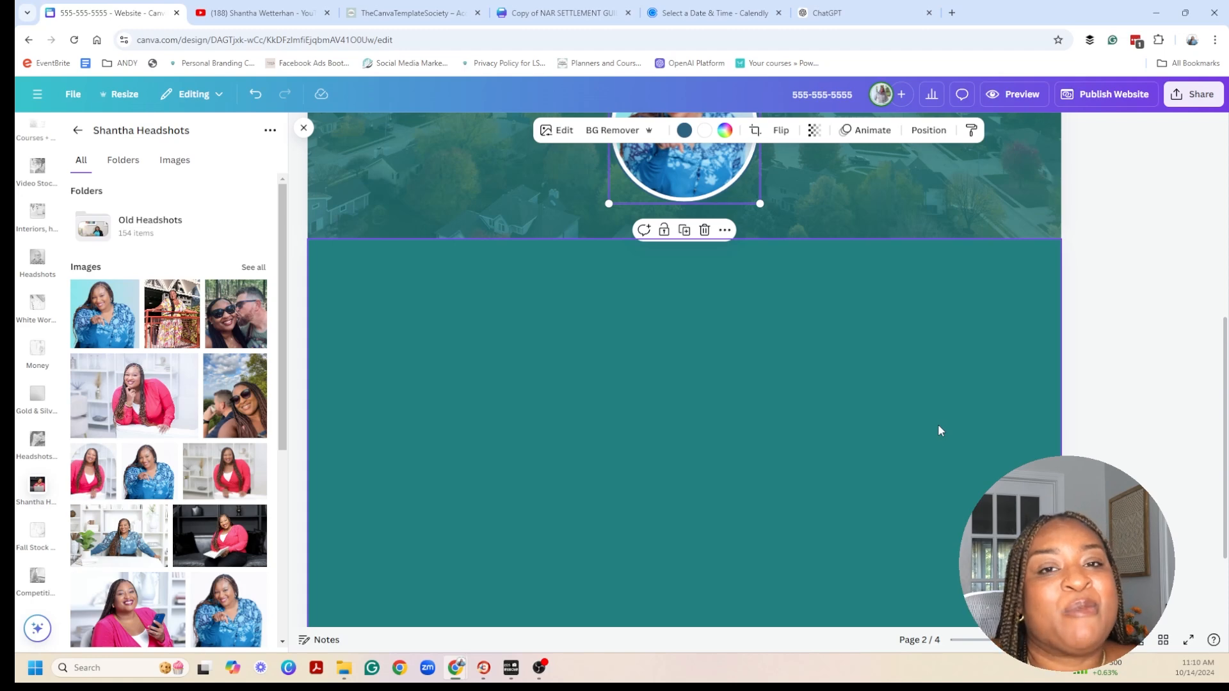
scroll(823, 390, up, 2)
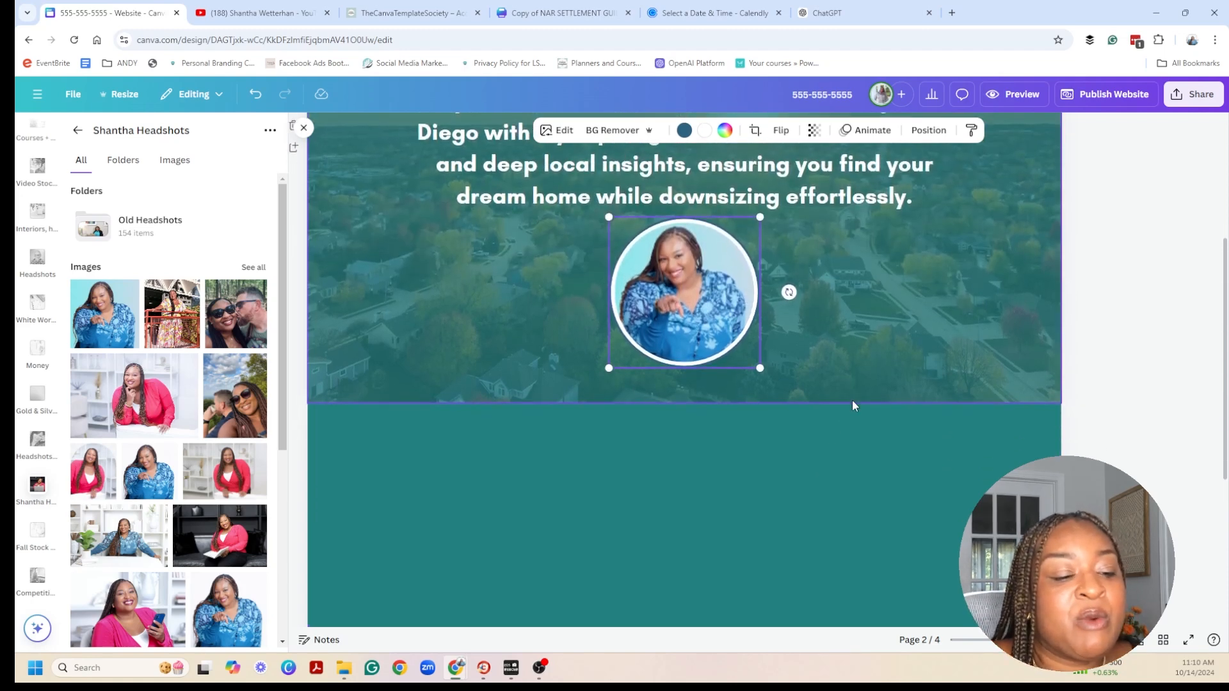
scroll(851, 400, down, 5)
Select the blank teal page, then copy the link of the "Personal Branding Tips for Entrepreneurs" video from the YouTube channel.
click(863, 392)
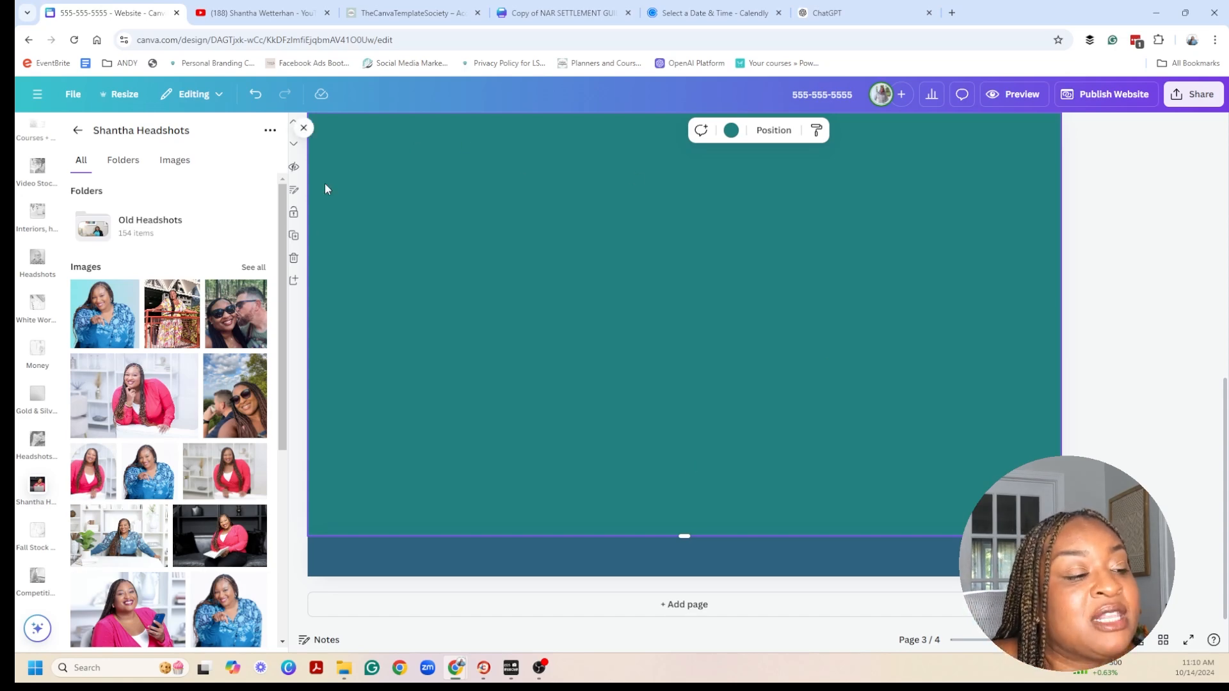
click(268, 14)
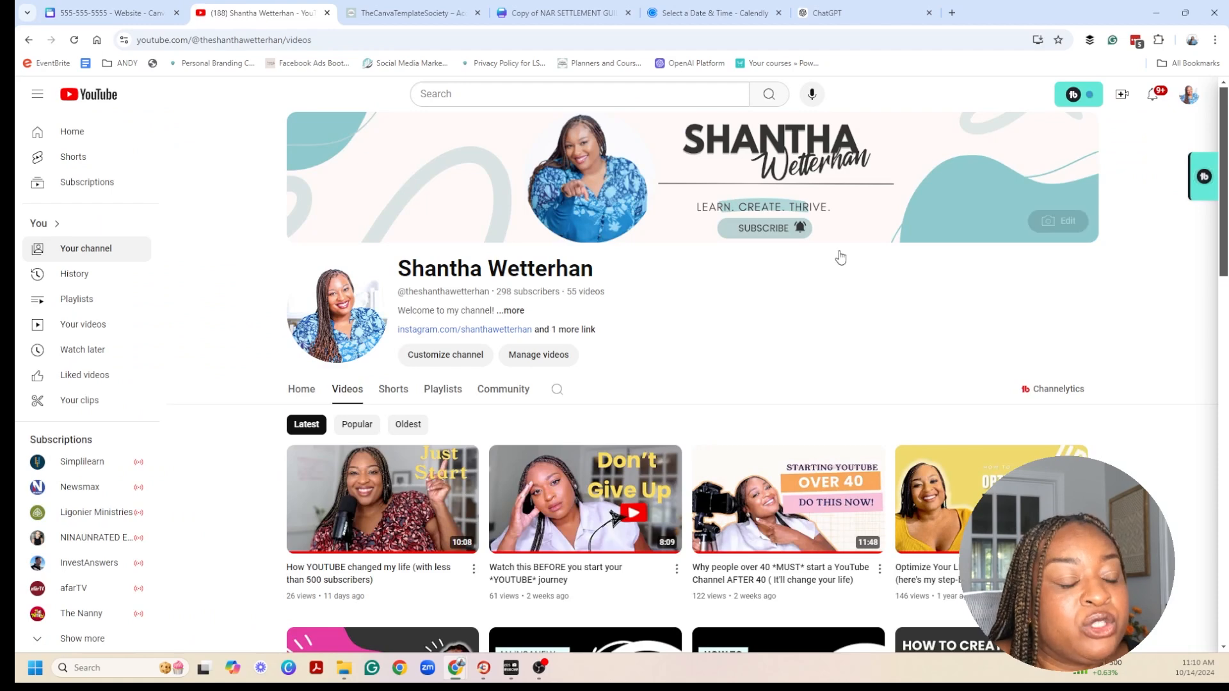
scroll(1025, 301, down, 3)
scroll(1024, 299, up, 2)
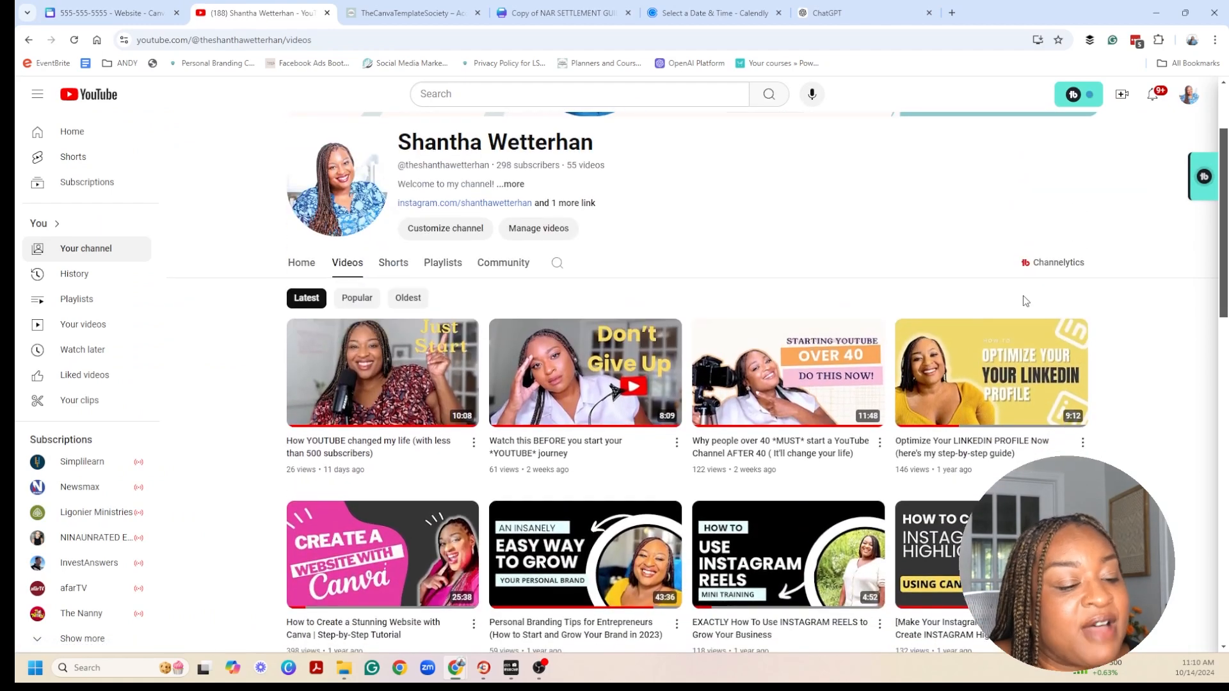
scroll(1023, 310, down, 1)
scroll(1023, 314, down, 3)
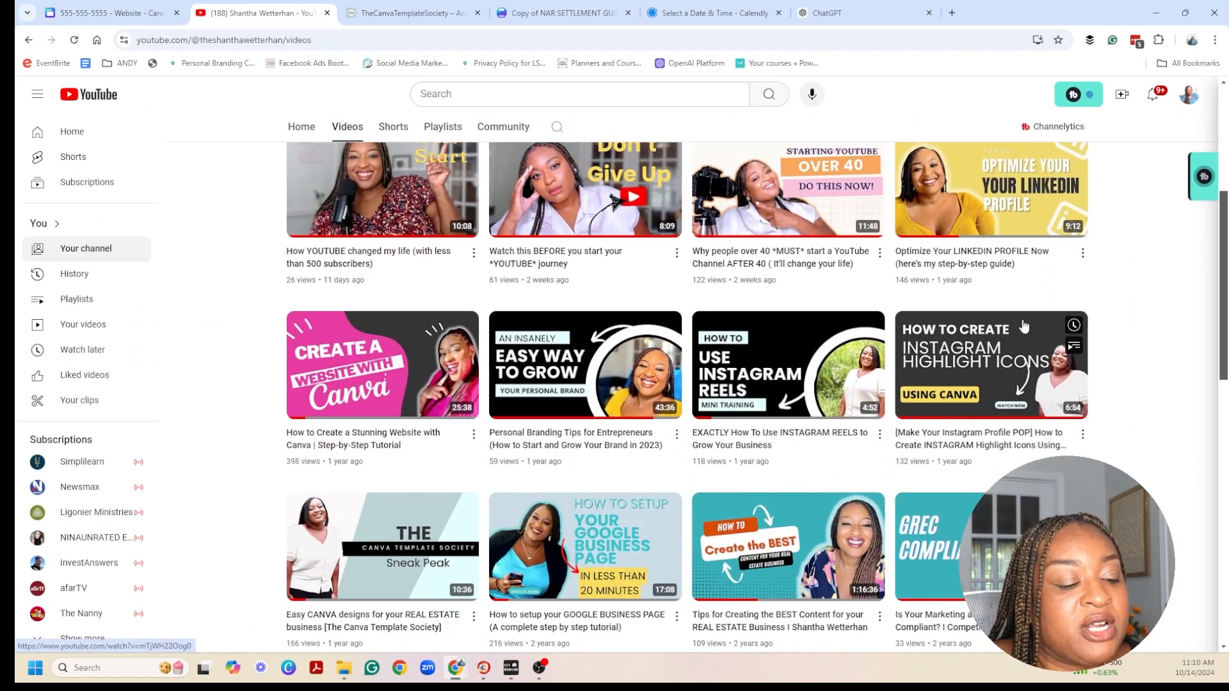
right_click(644, 355)
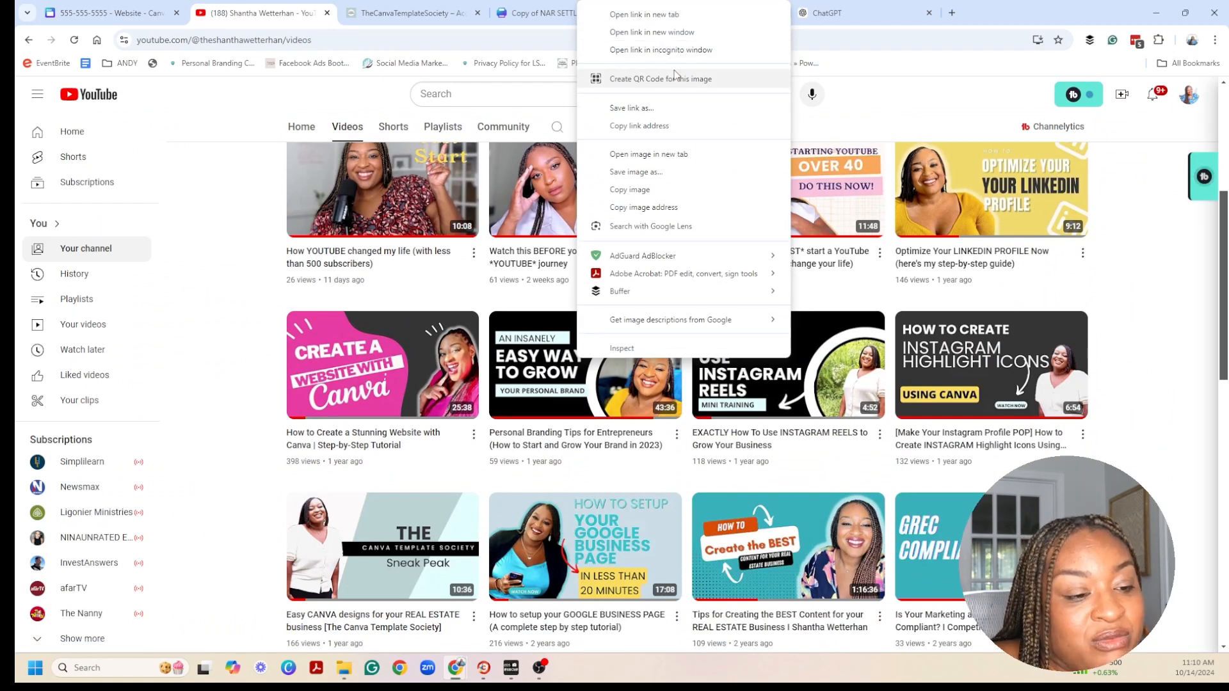
click(680, 128)
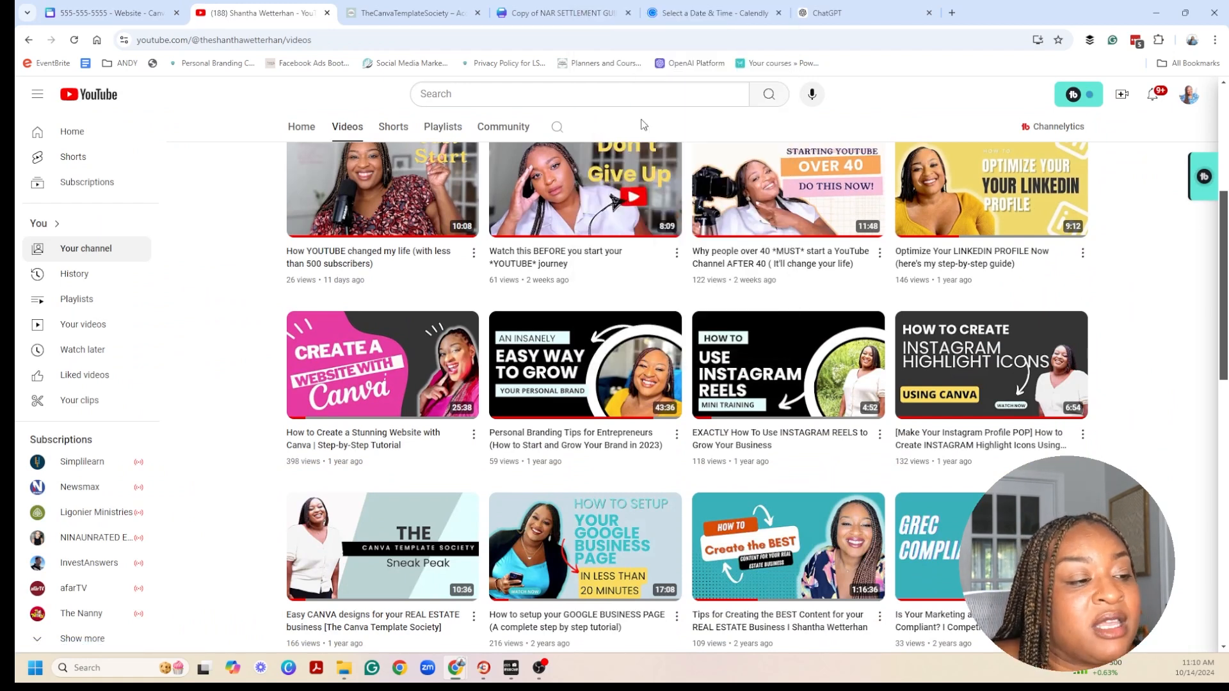
Return to the Canva website design and paste the copied link onto the teal page as an embedded video.
click(141, 11)
right_click(612, 271)
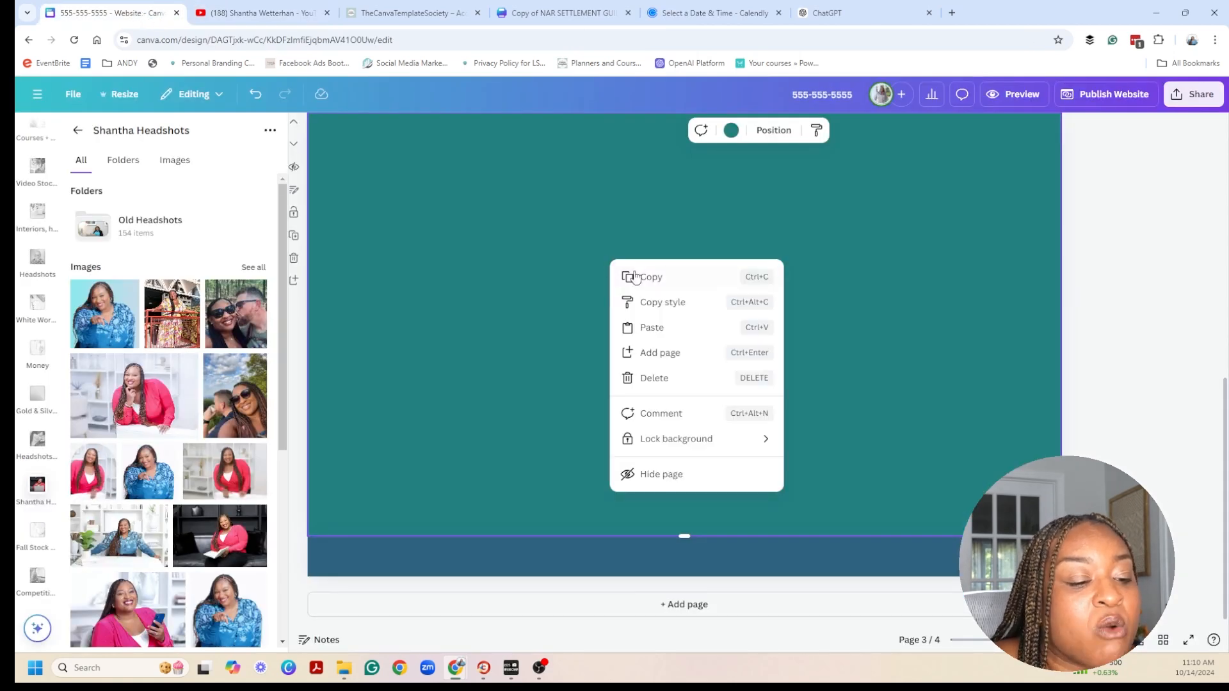
click(660, 327)
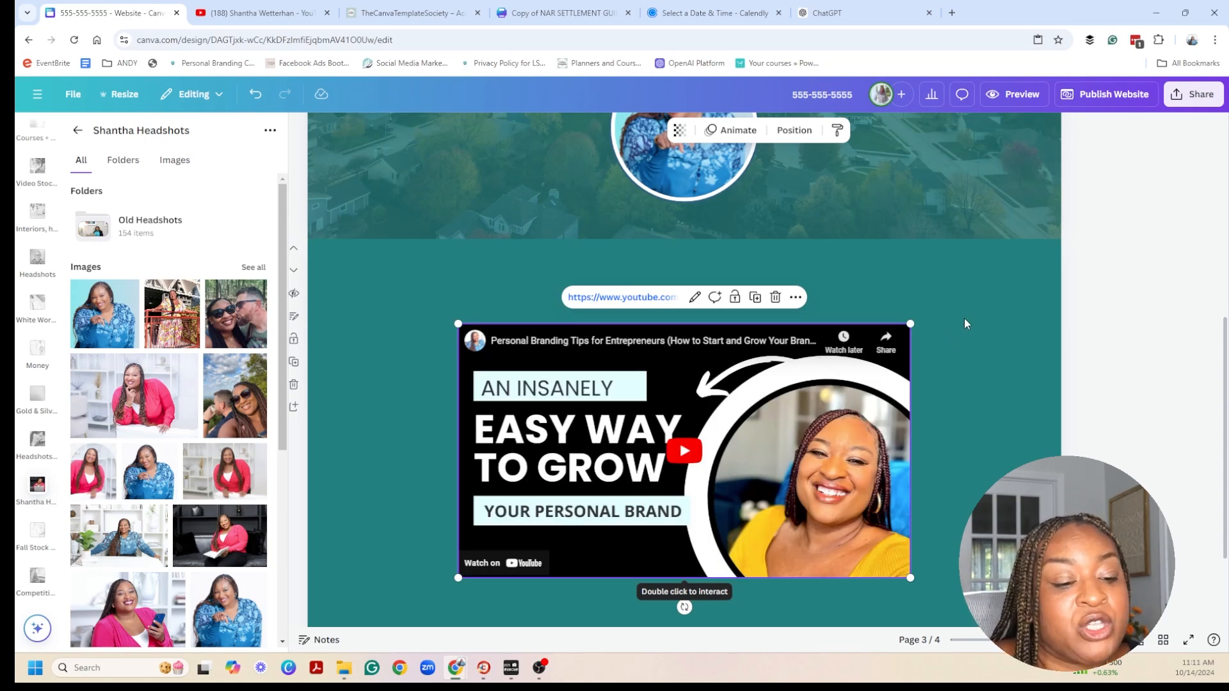
scroll(964, 318, down, 2)
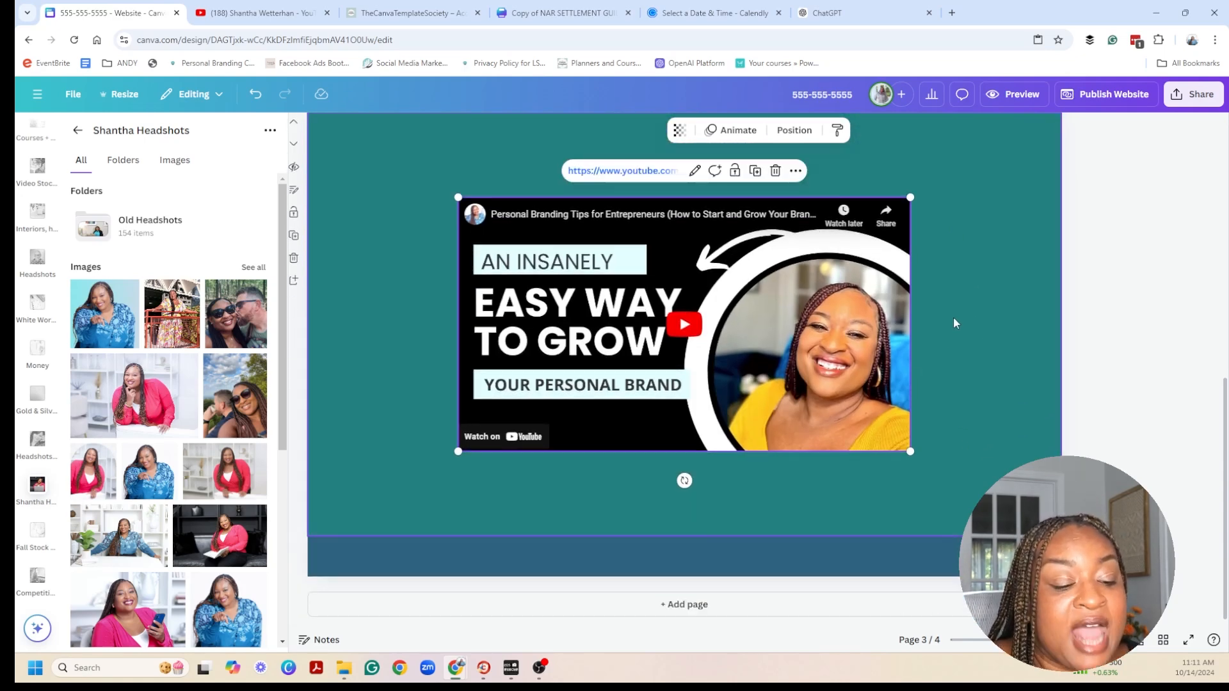
scroll(1077, 294, up, 1)
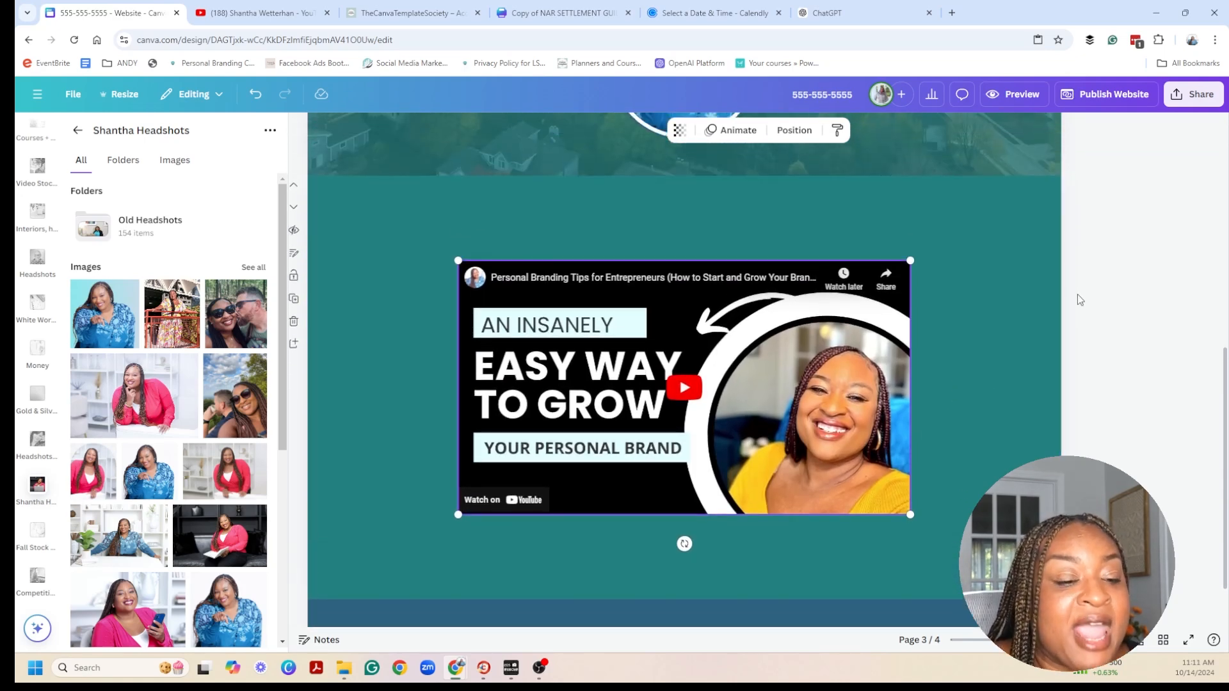
Add a blank page at the end of the website and move it up one position.
click(760, 192)
scroll(768, 401, down, 1)
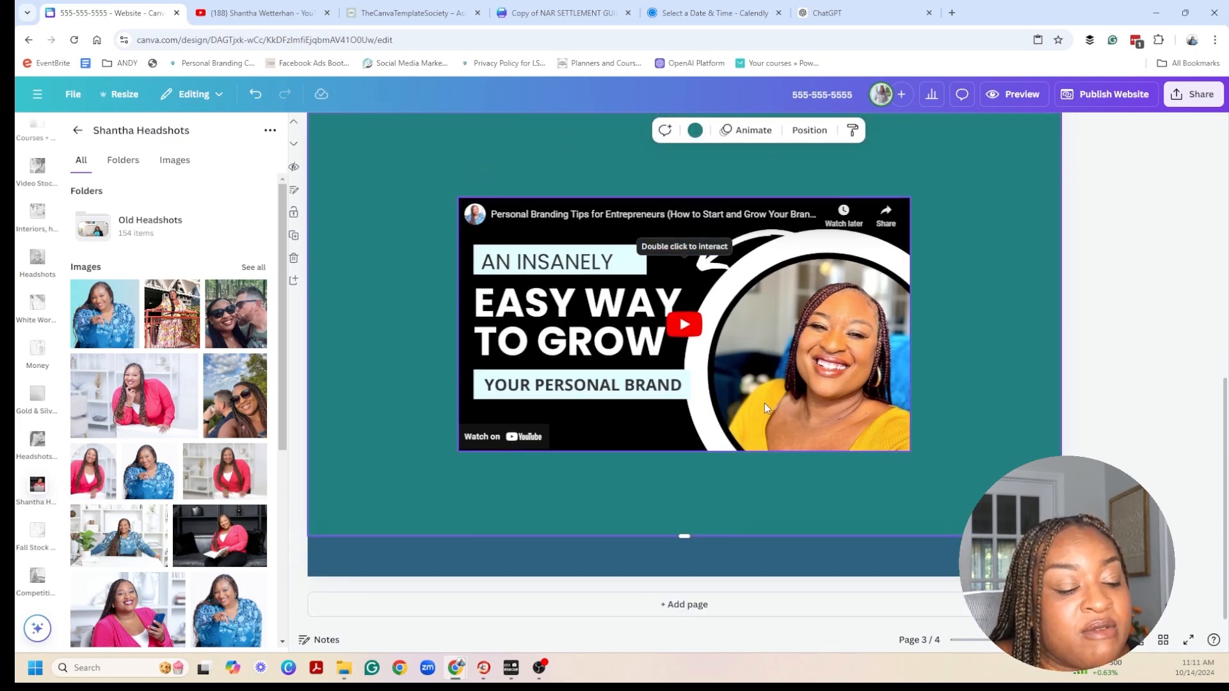
click(688, 608)
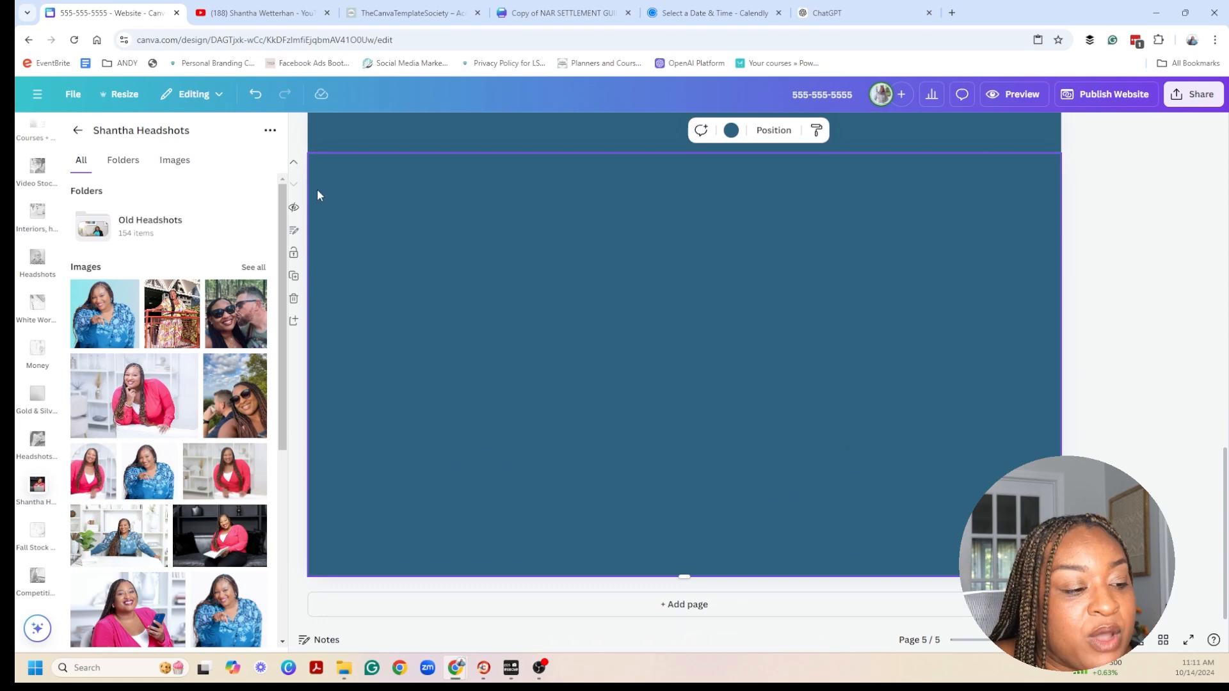
click(293, 162)
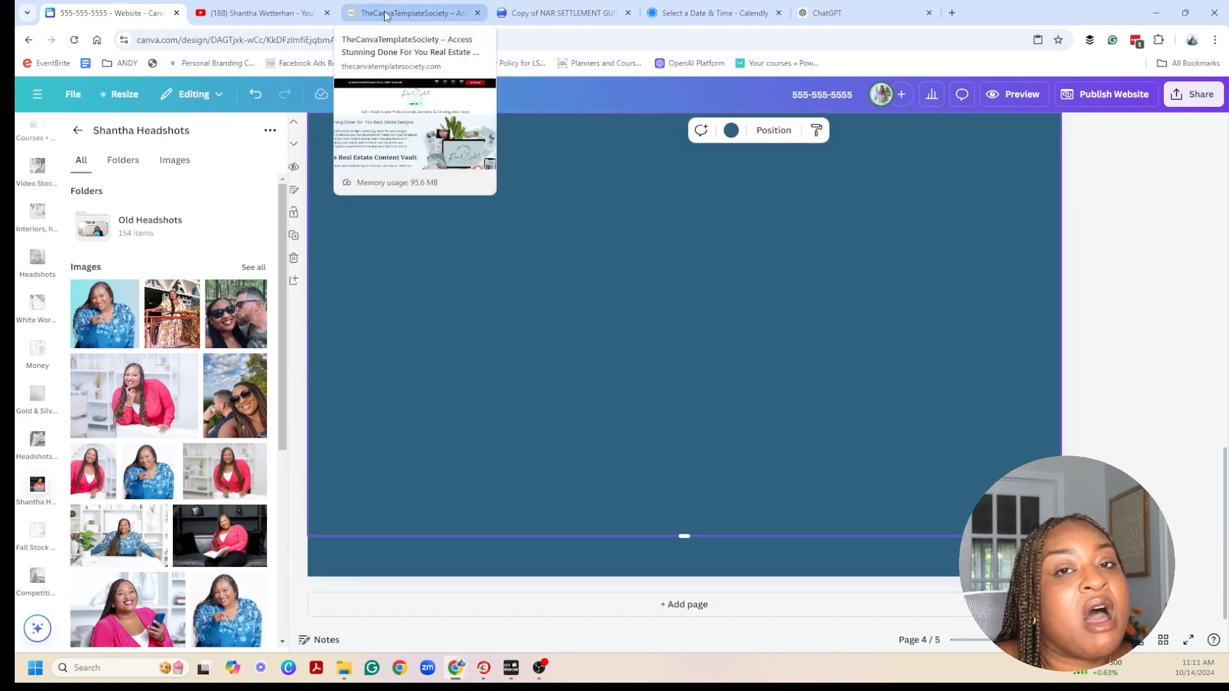
Switch to the NAR settlement guide design, close its sharing options and look over the opening pages.
click(582, 9)
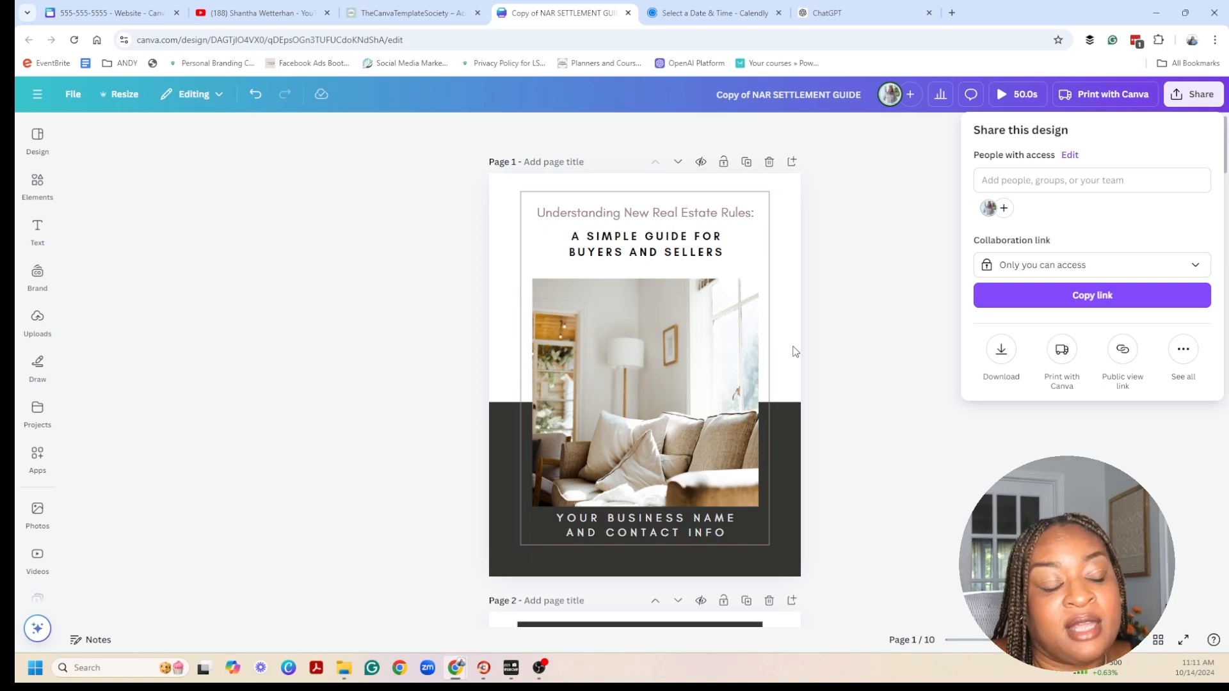
click(917, 308)
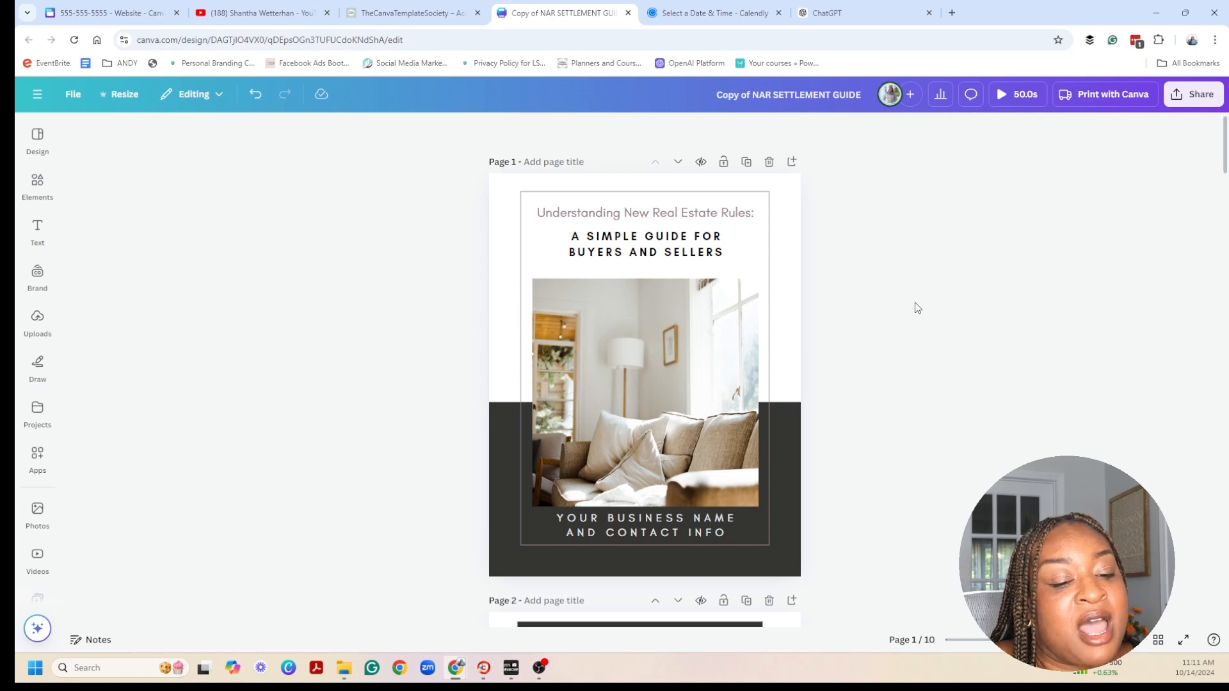
scroll(913, 303, down, 5)
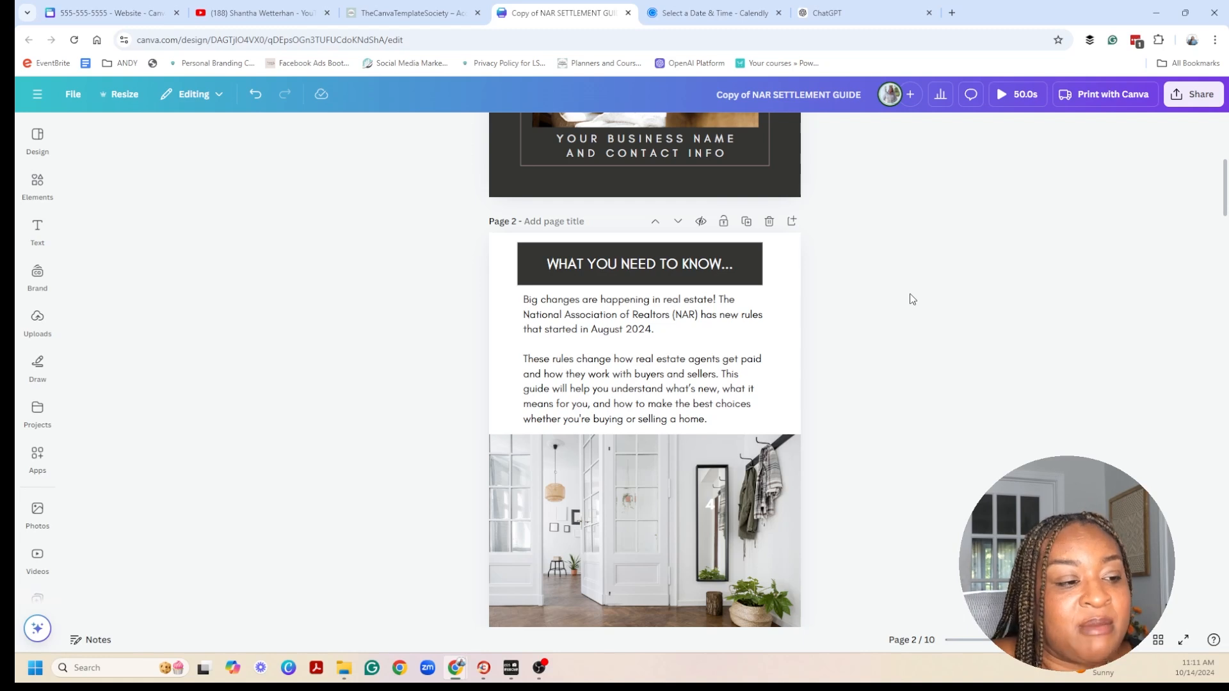
Share the guide so that anyone with the link can view it, and copy the collaboration link.
click(1189, 99)
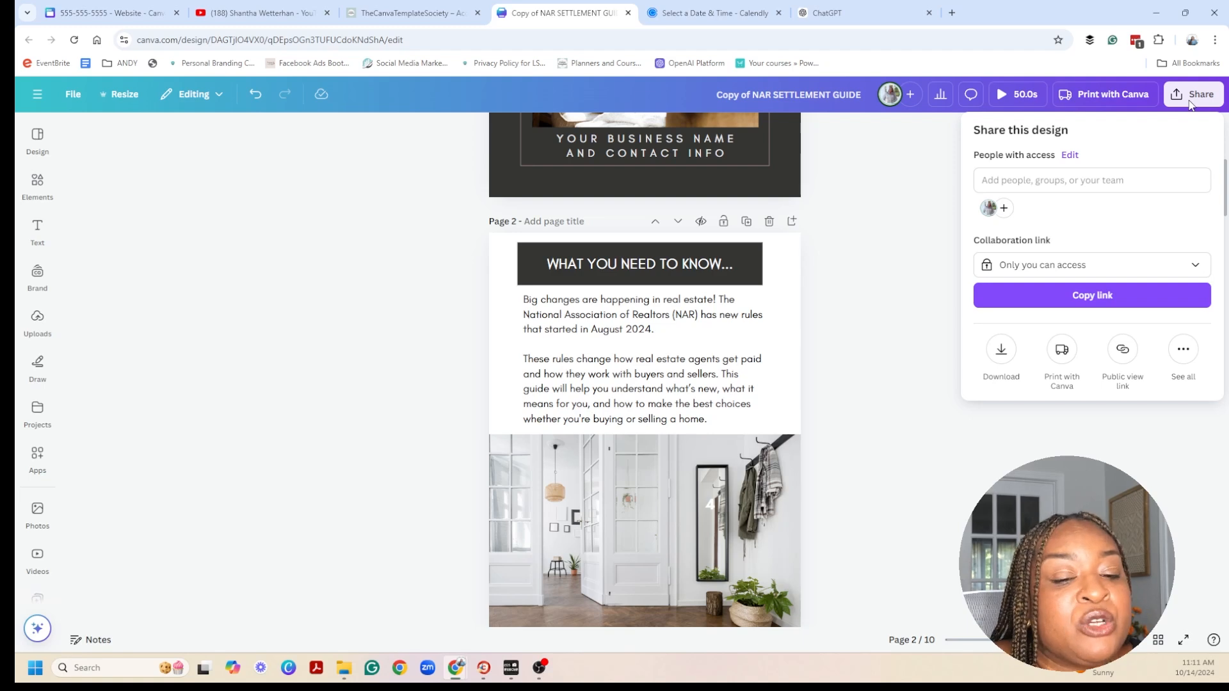
click(1165, 268)
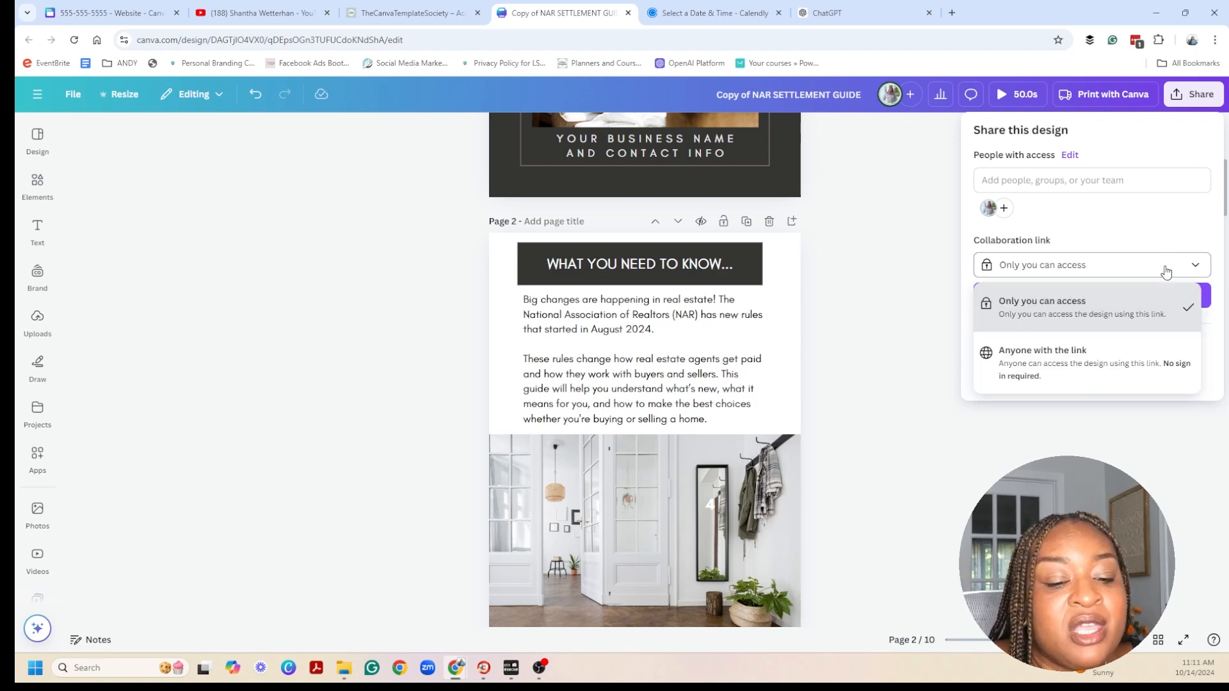
click(1071, 363)
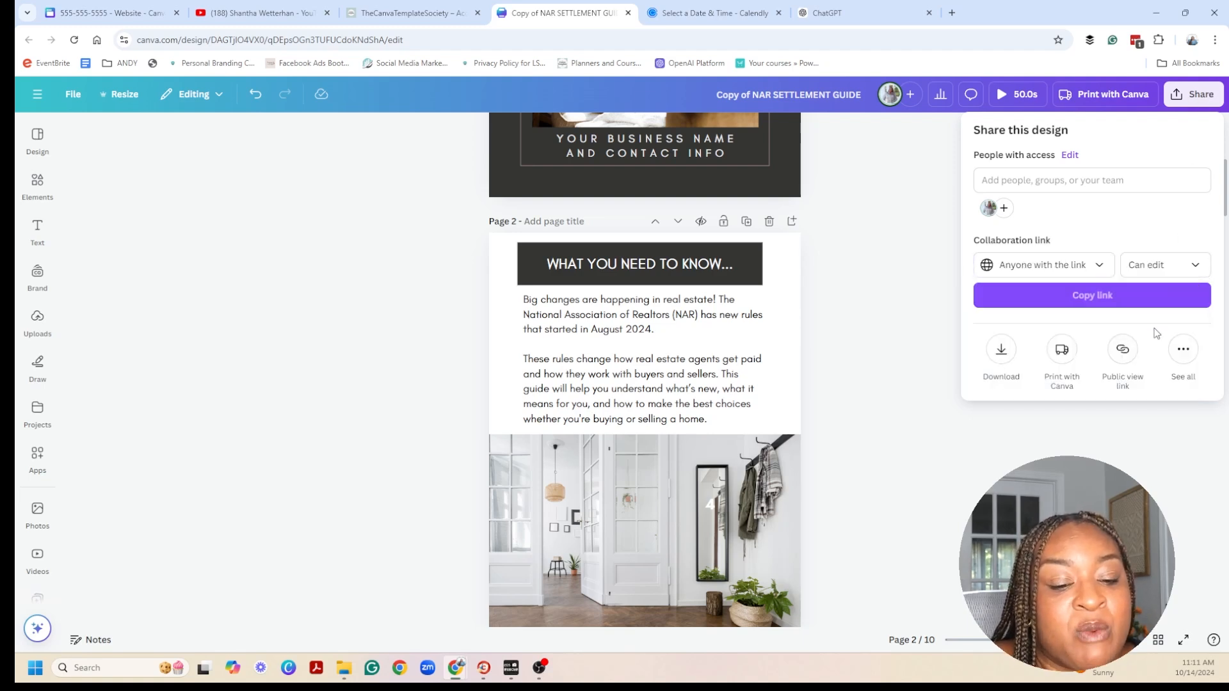
click(1174, 269)
click(1130, 298)
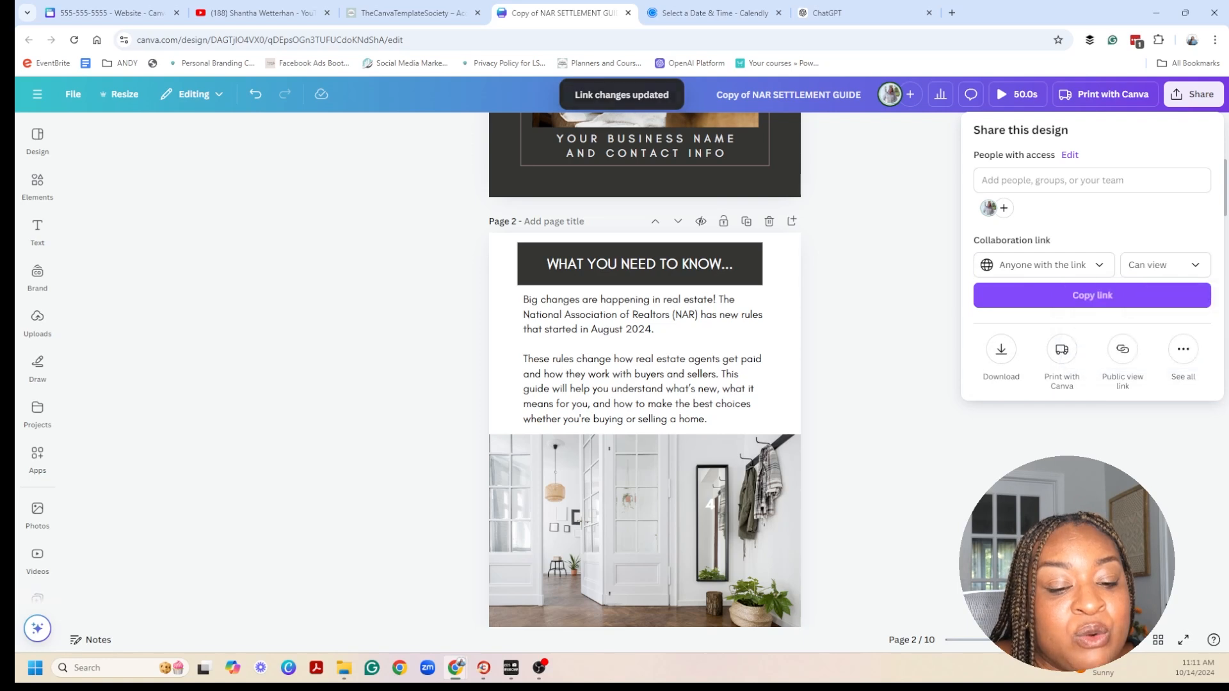
click(1092, 295)
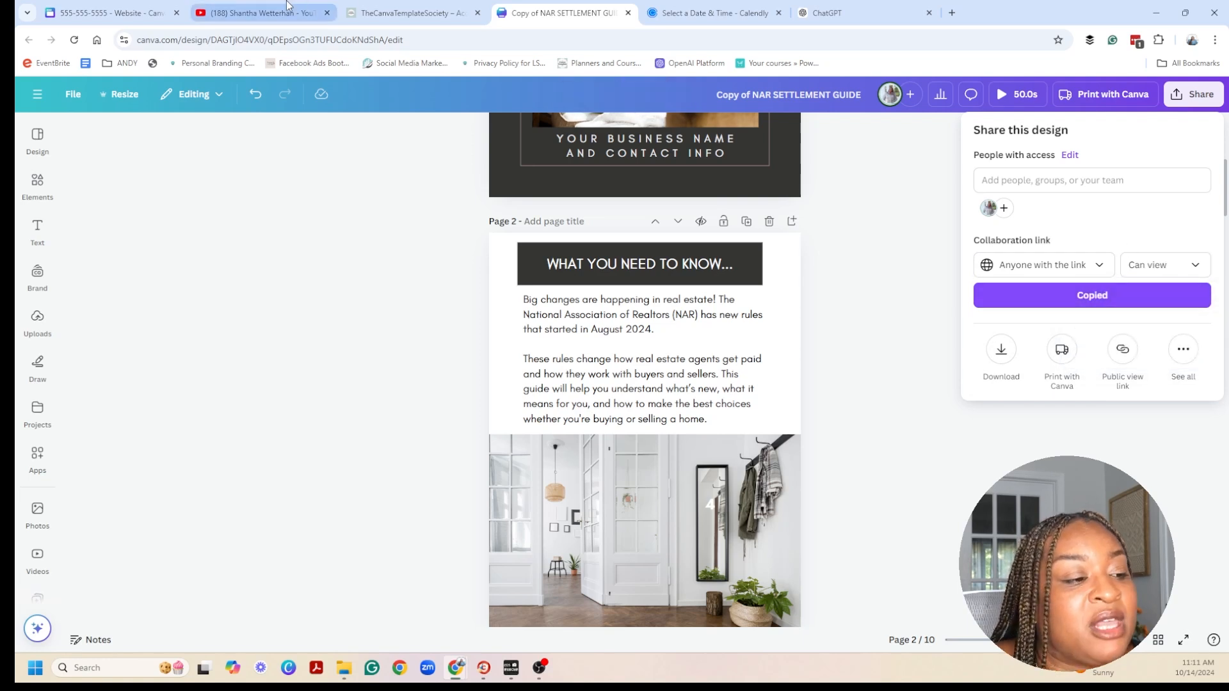
Return to the website design, paste the guide link onto the blank blue page, and enlarge the embed on the page's right side.
click(114, 17)
right_click(625, 220)
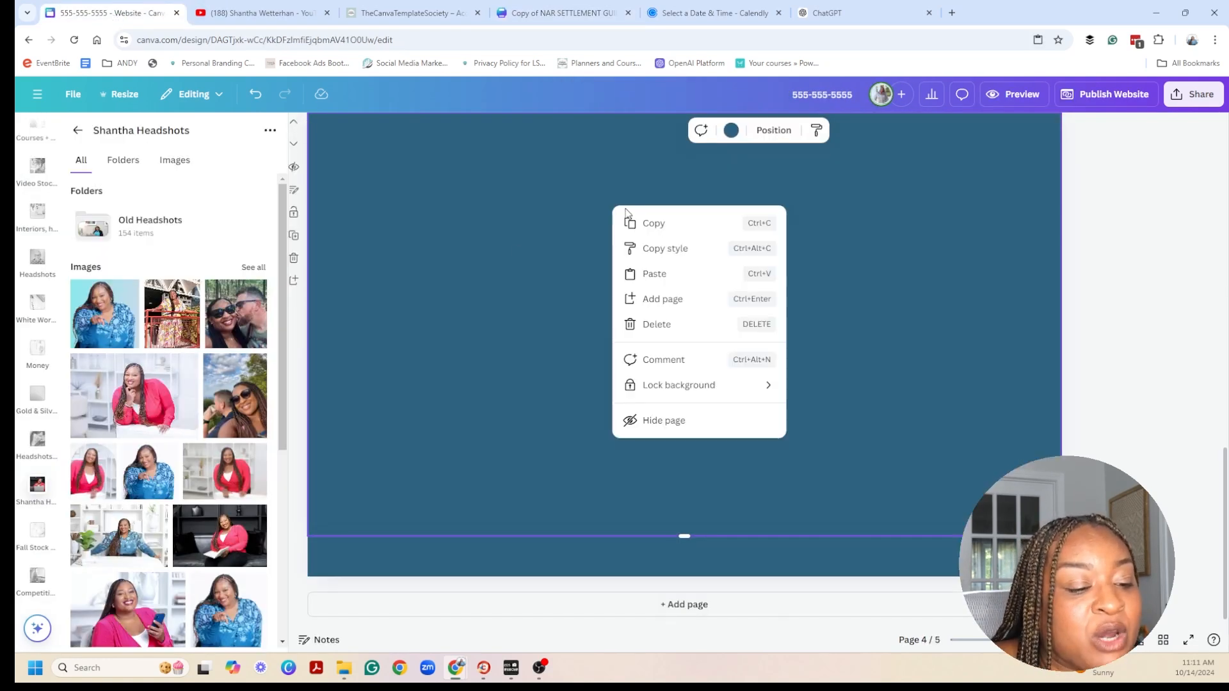
click(695, 284)
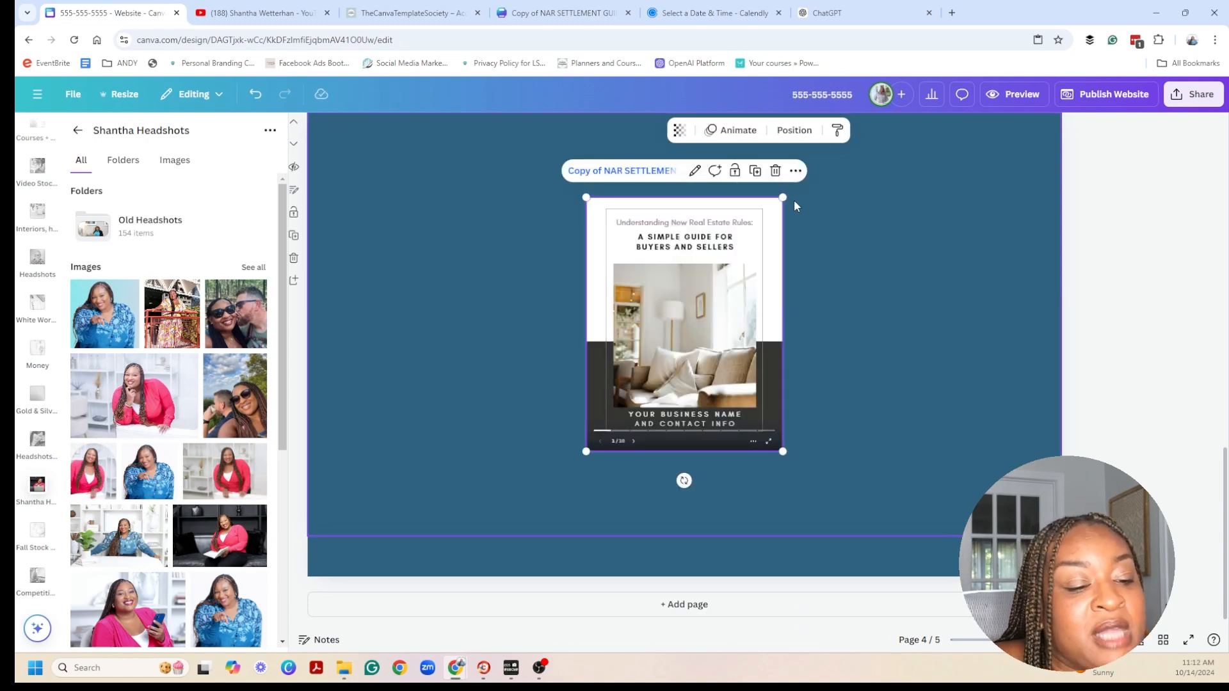
drag(782, 197, 871, 174)
drag(769, 289, 920, 294)
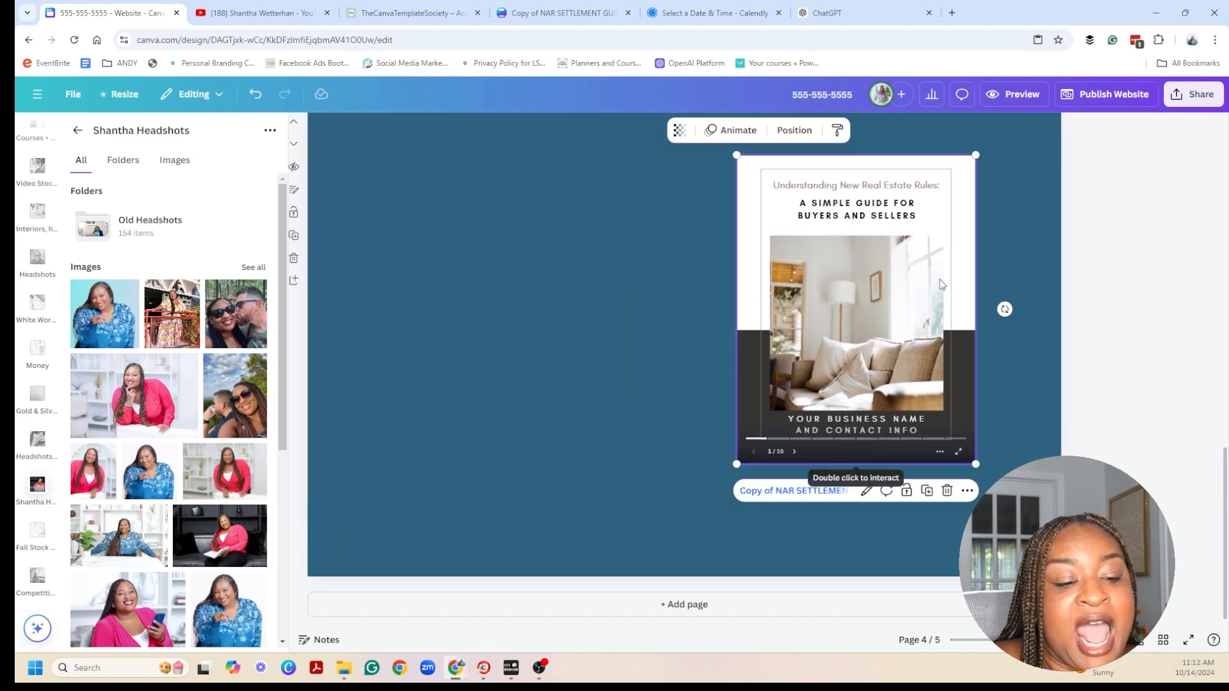
drag(809, 230, 798, 230)
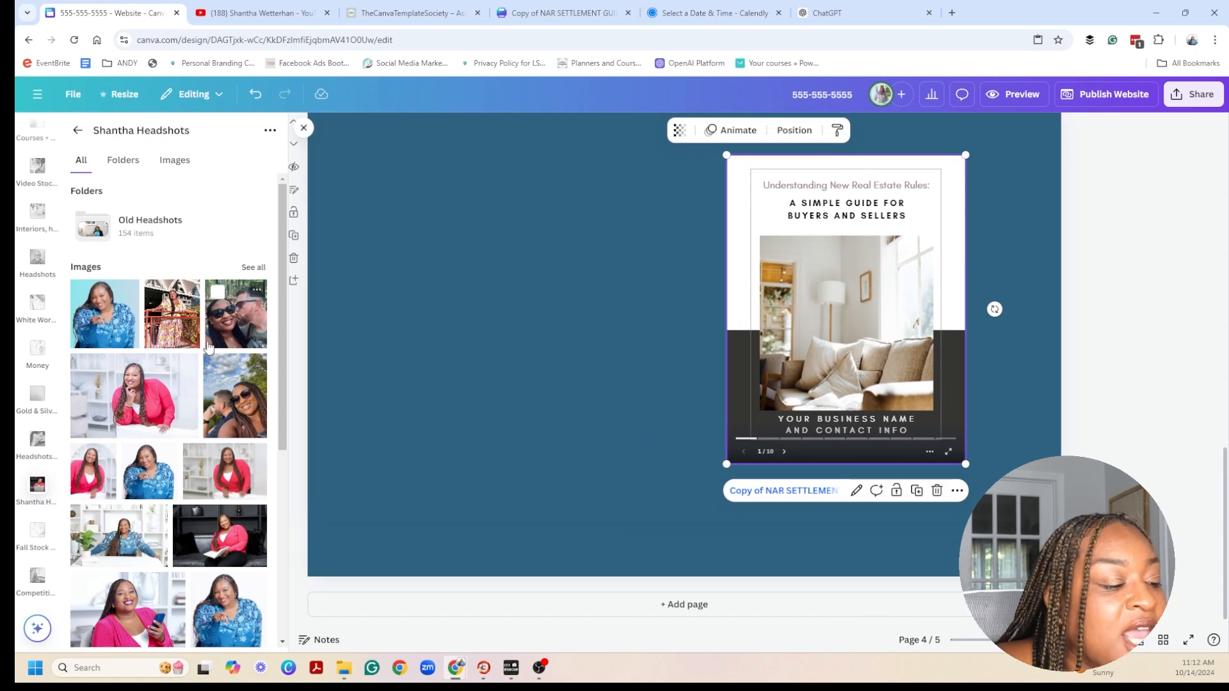
Add an arch-shaped photo frame to page 4 from the "circle frame" results.
scroll(54, 229, up, 6)
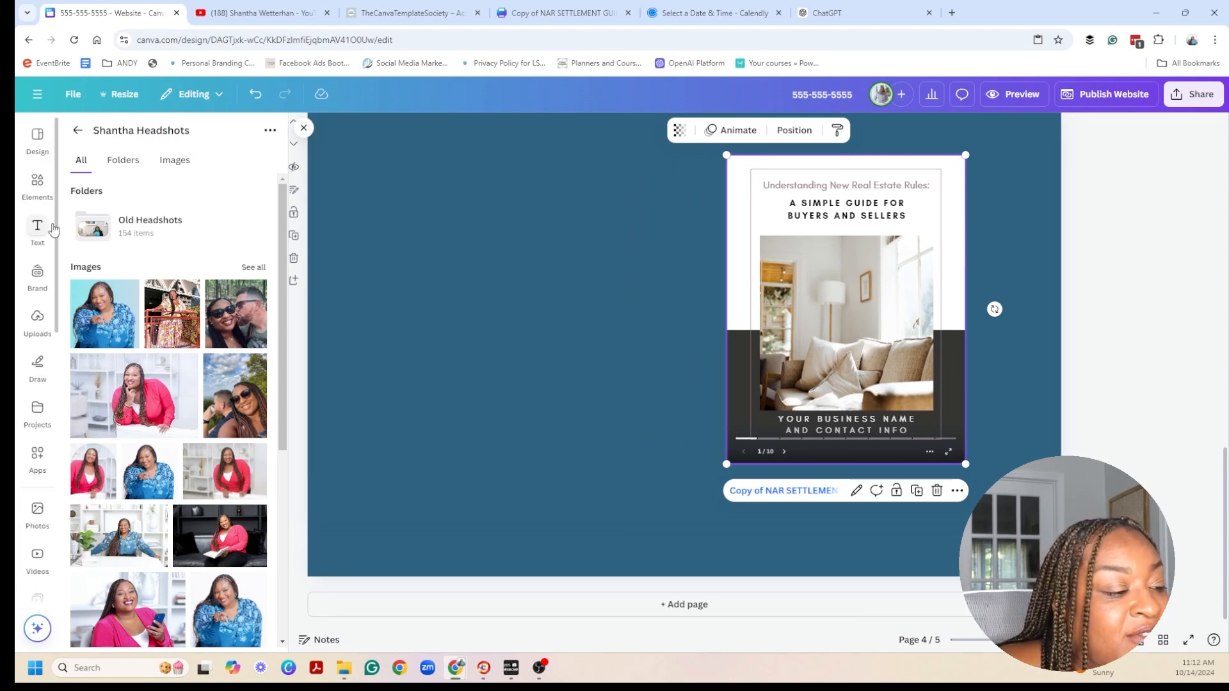
click(38, 142)
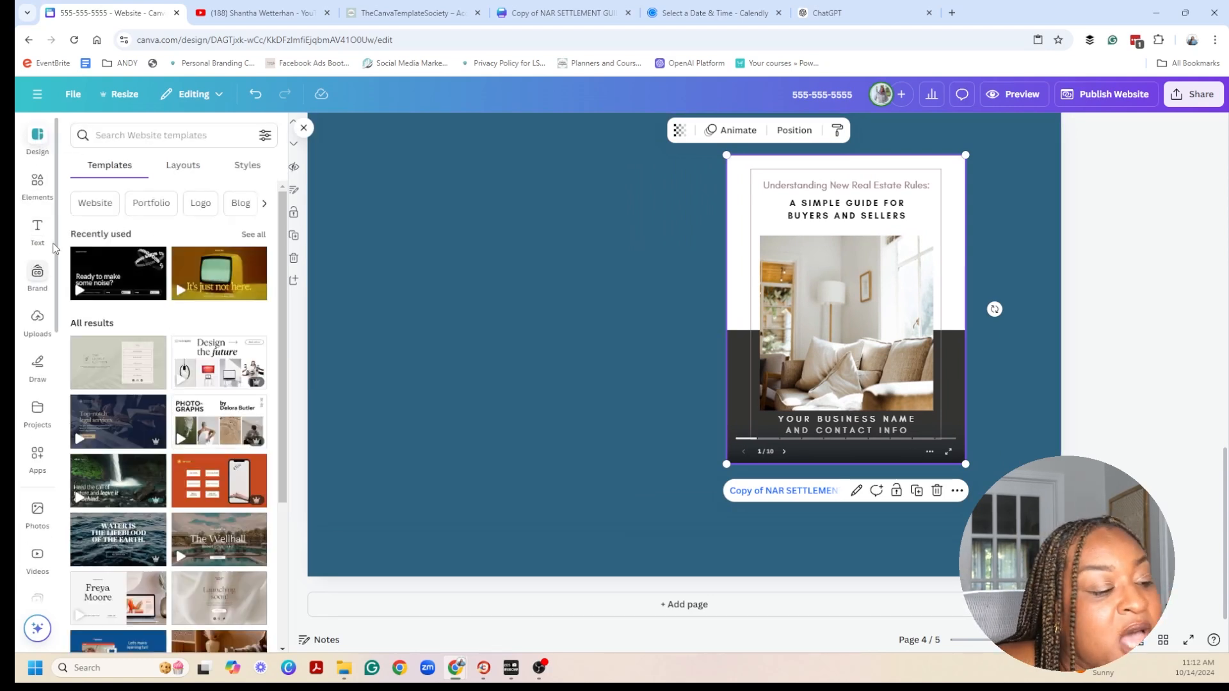
click(38, 185)
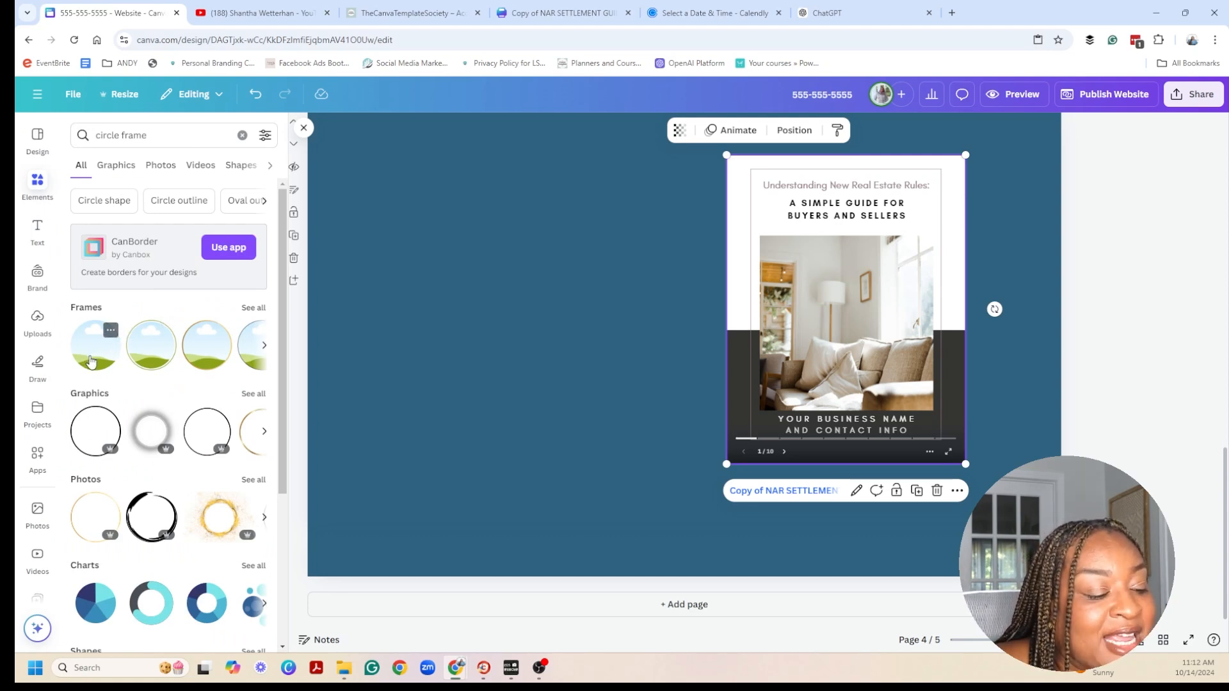
click(252, 308)
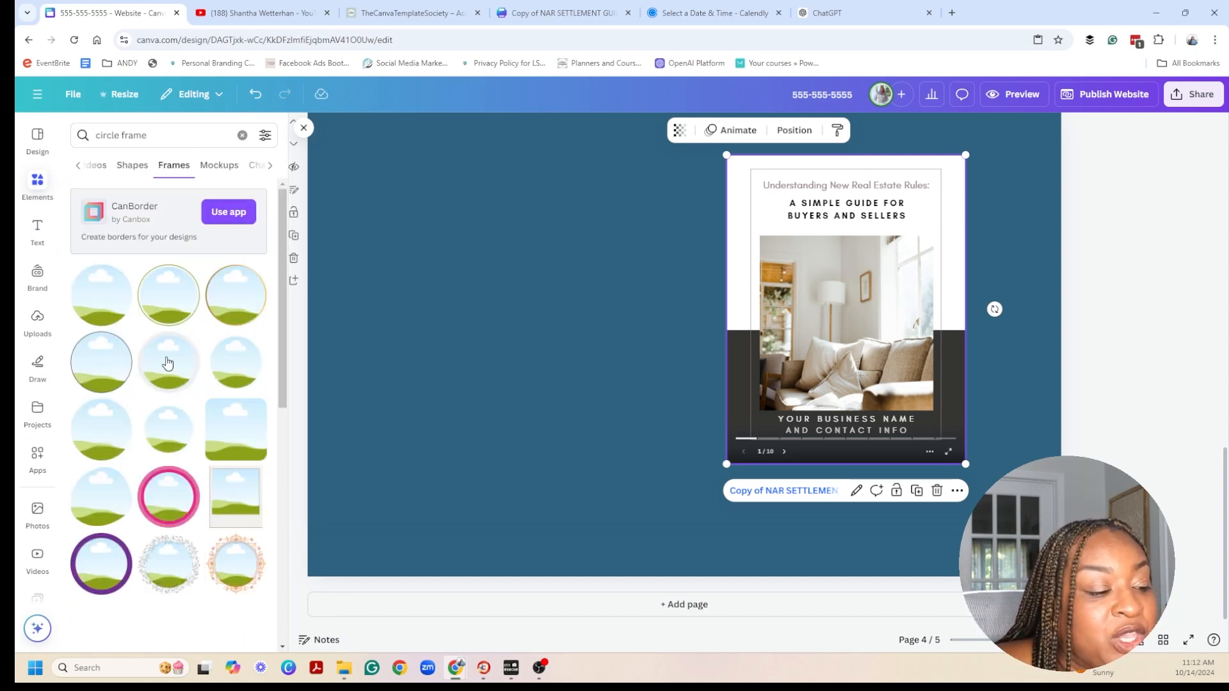
scroll(185, 352, down, 10)
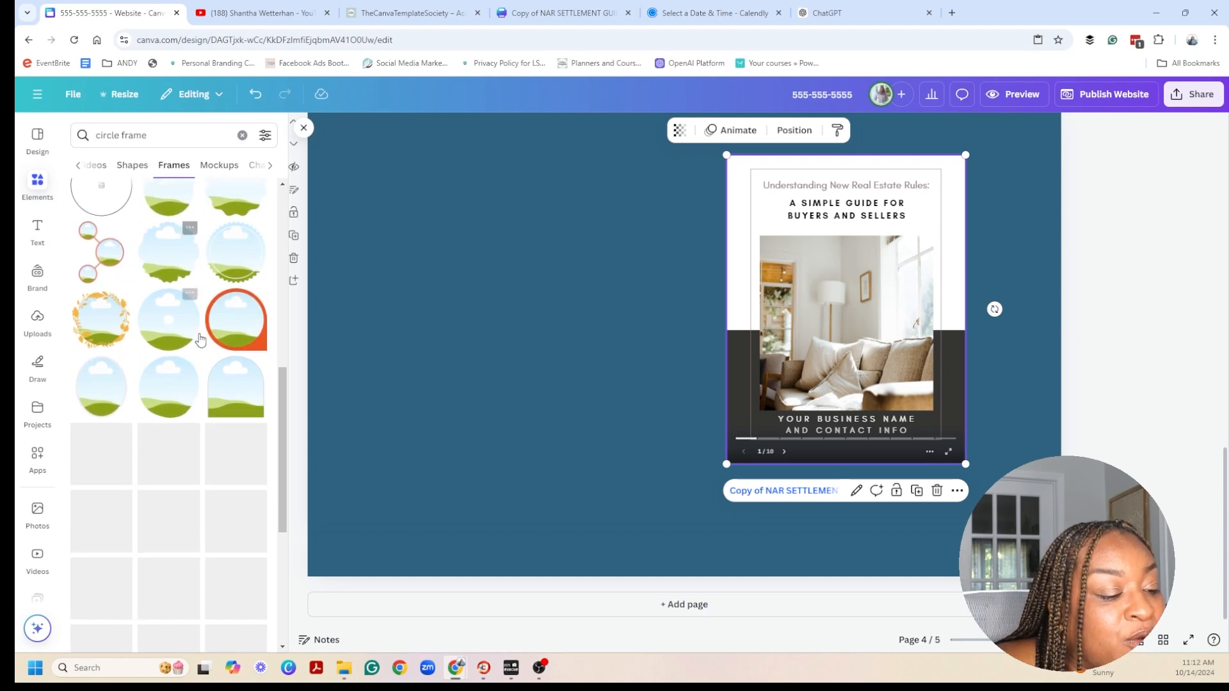
scroll(200, 339, down, 3)
click(234, 227)
Enlarge the arch frame and place it on the page's left half, beside the embedded guide.
drag(586, 351, 341, 316)
drag(537, 391, 604, 463)
drag(432, 357, 441, 436)
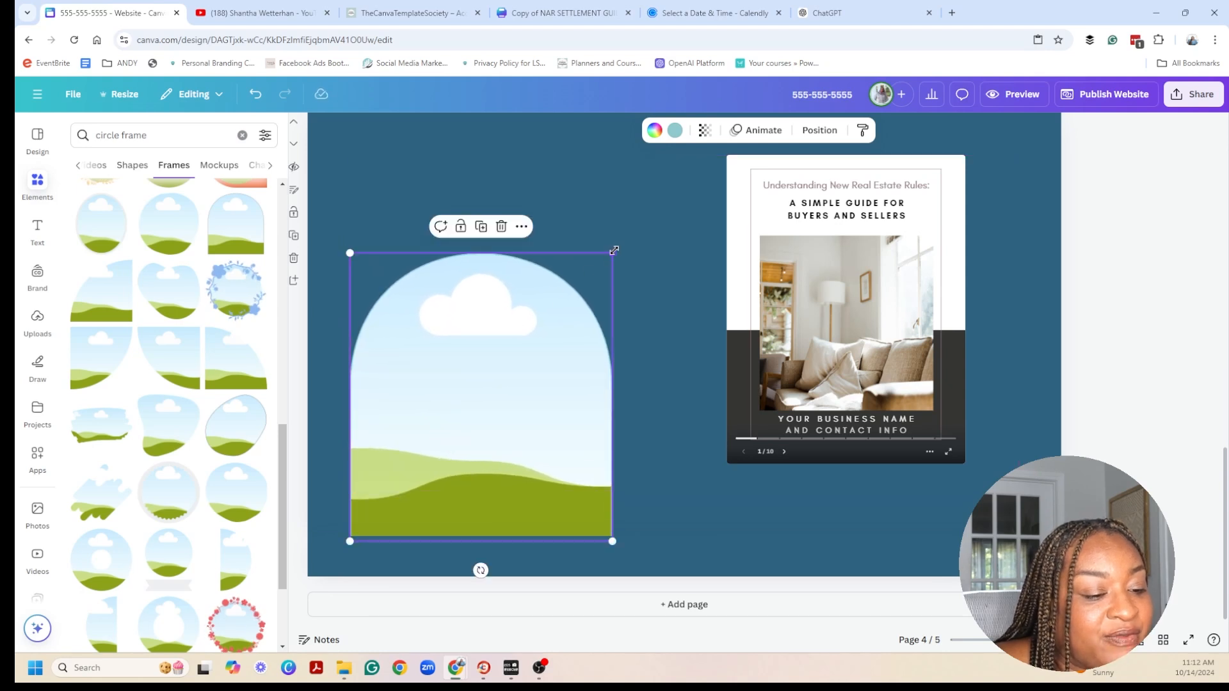
drag(614, 250, 654, 198)
mouse_move(578, 285)
mouse_down()
mouse_move(576, 271)
mouse_move(578, 282)
mouse_up()
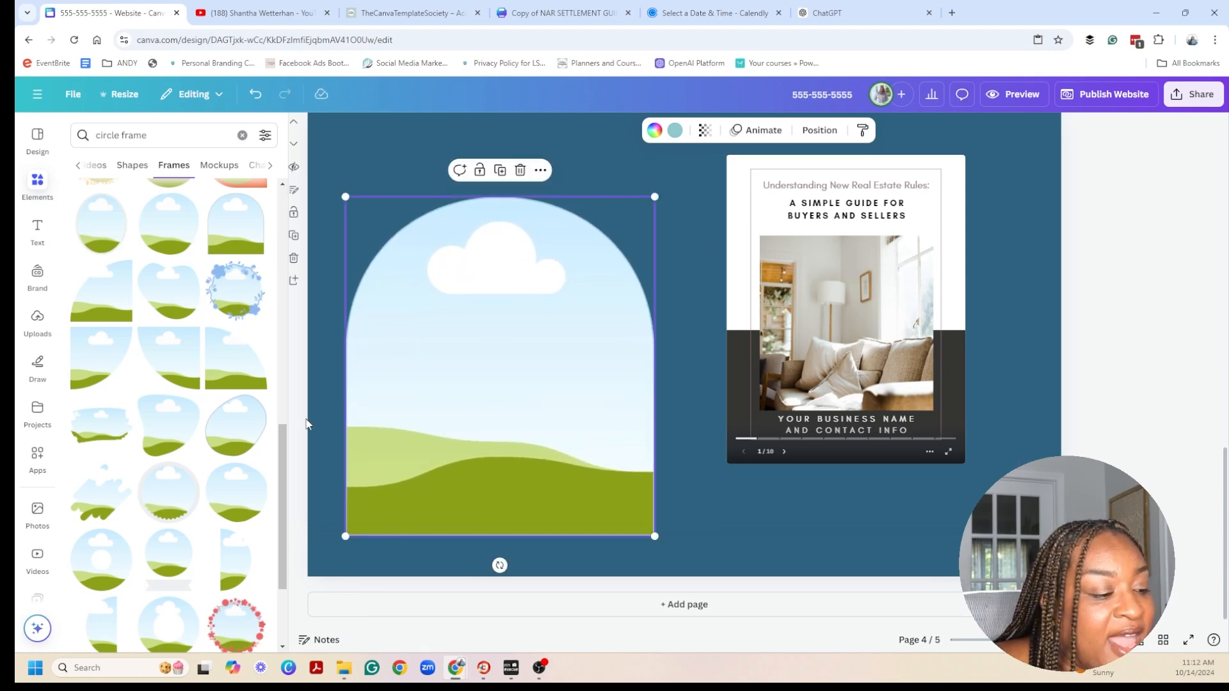
Fill the arch frame with the headshot in the pink wrap top, then raise it slightly and scale it down.
scroll(32, 572, down, 10)
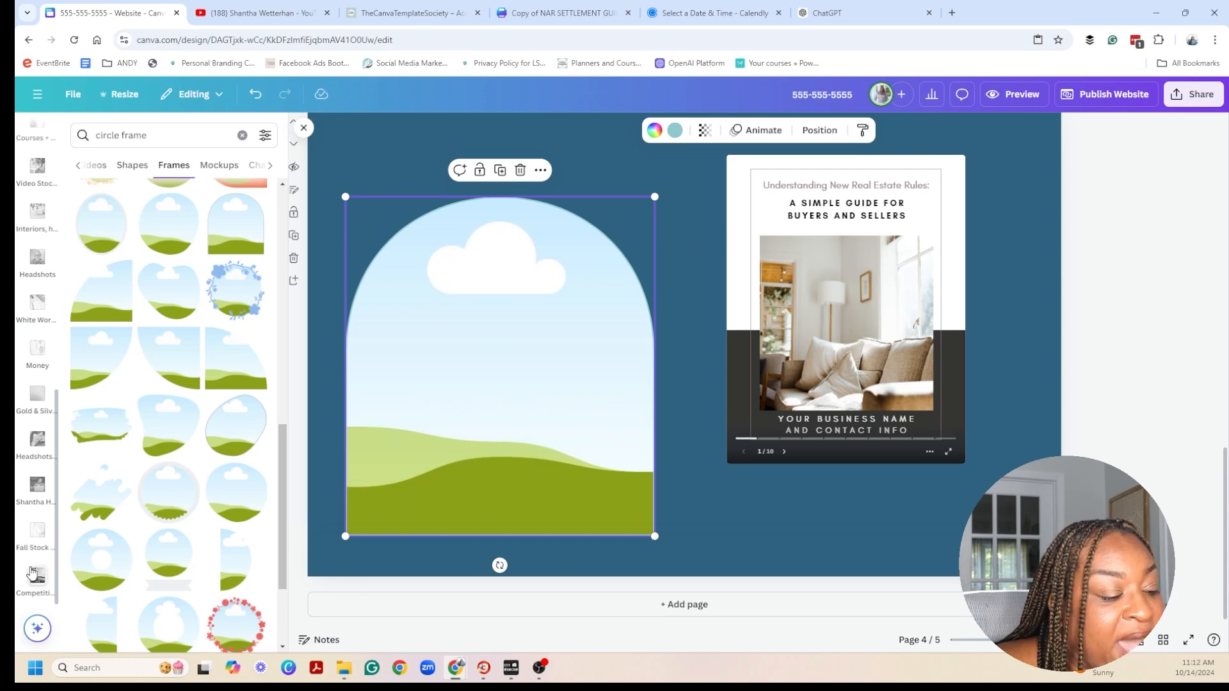
click(30, 500)
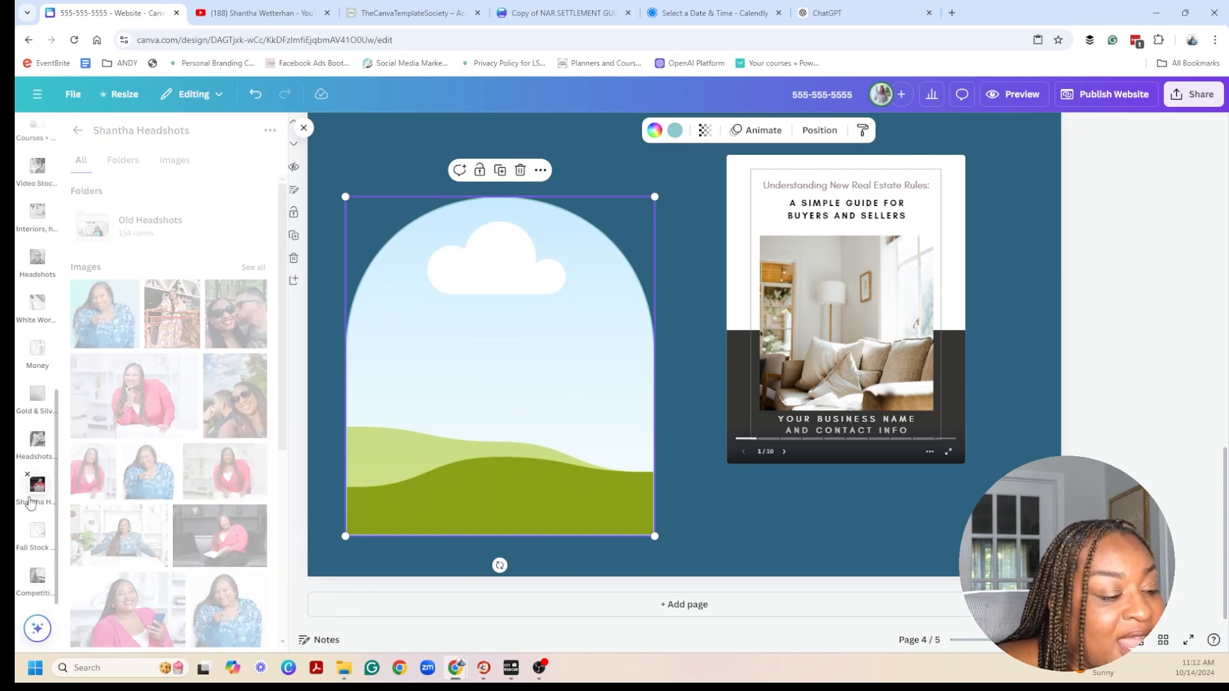
drag(236, 480, 573, 372)
drag(541, 418, 545, 397)
drag(659, 514, 622, 475)
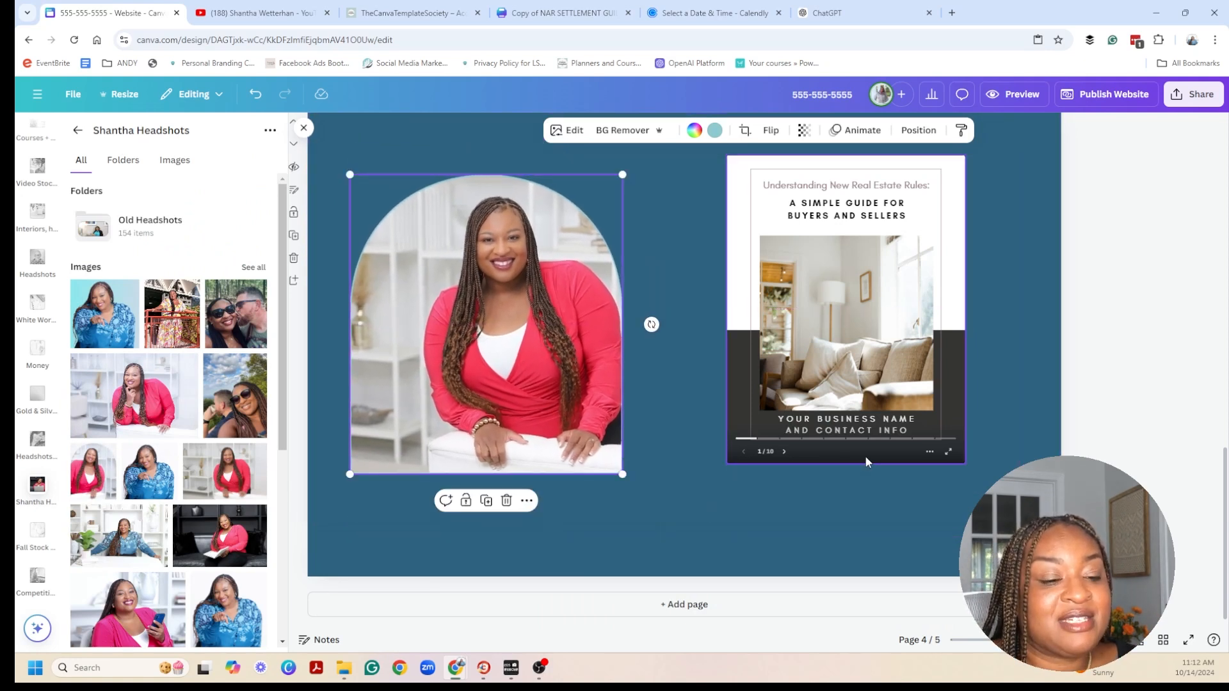
Try a search for "button" among the frame elements.
scroll(736, 499, up, 2)
scroll(742, 491, down, 2)
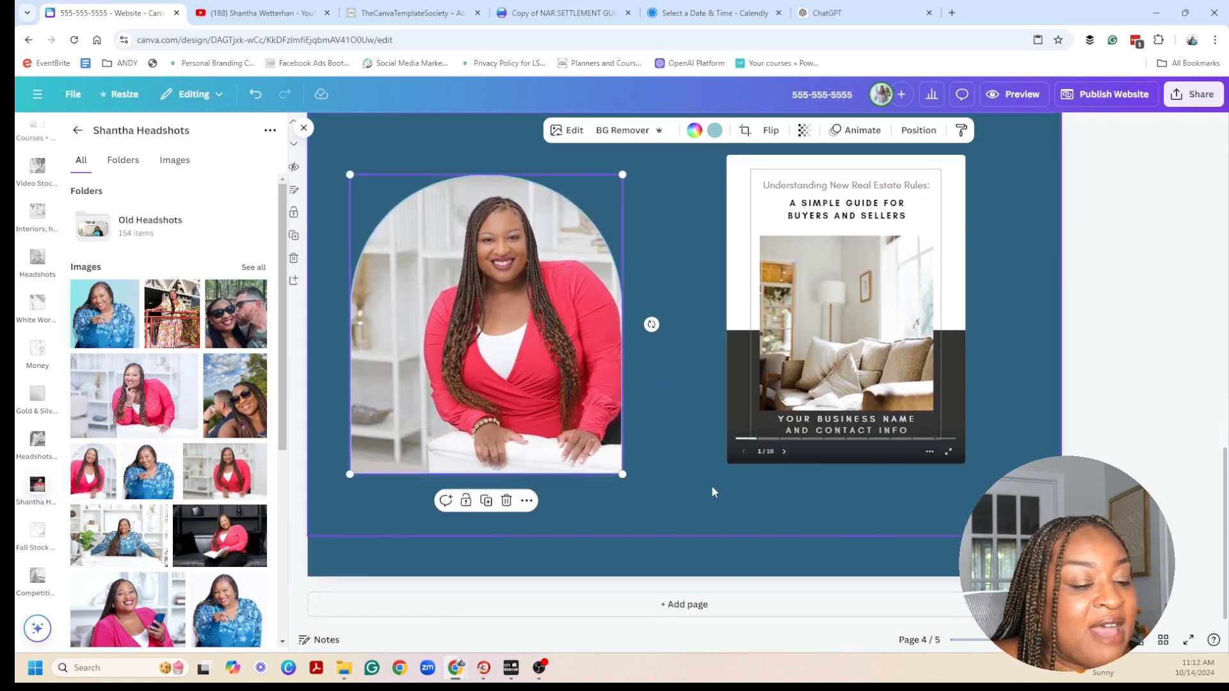
scroll(32, 256, up, 5)
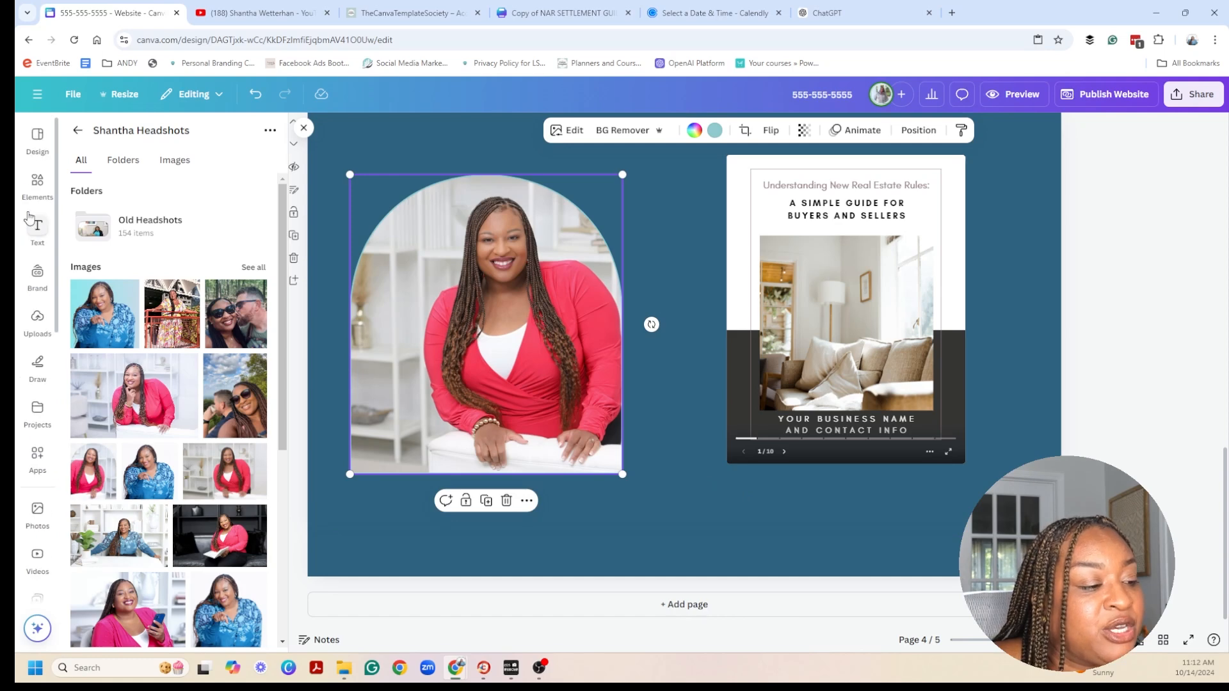
click(37, 182)
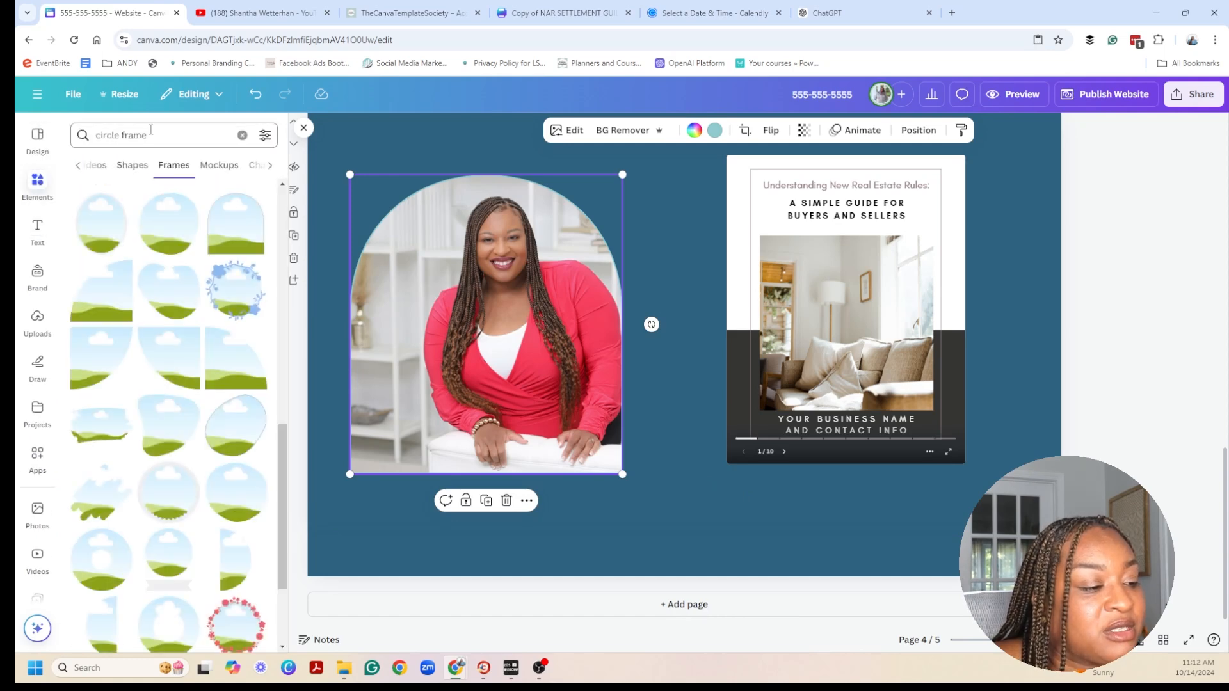
click(127, 134)
text(butt)
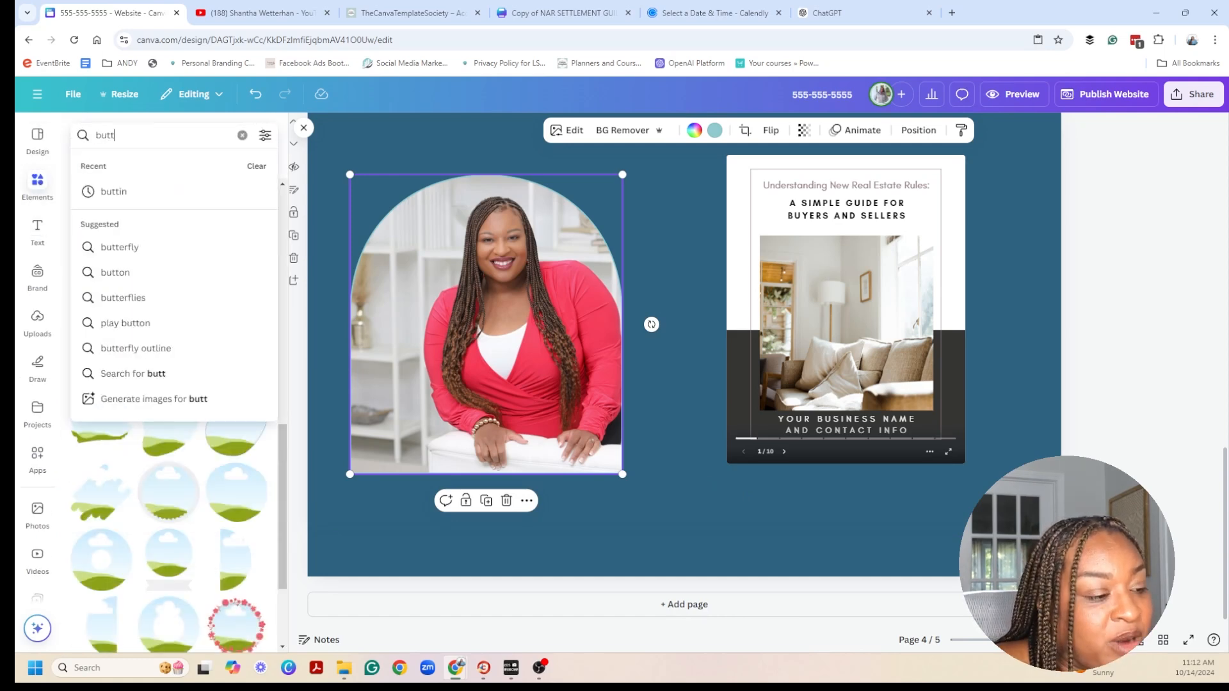
text(on)
key(Return)
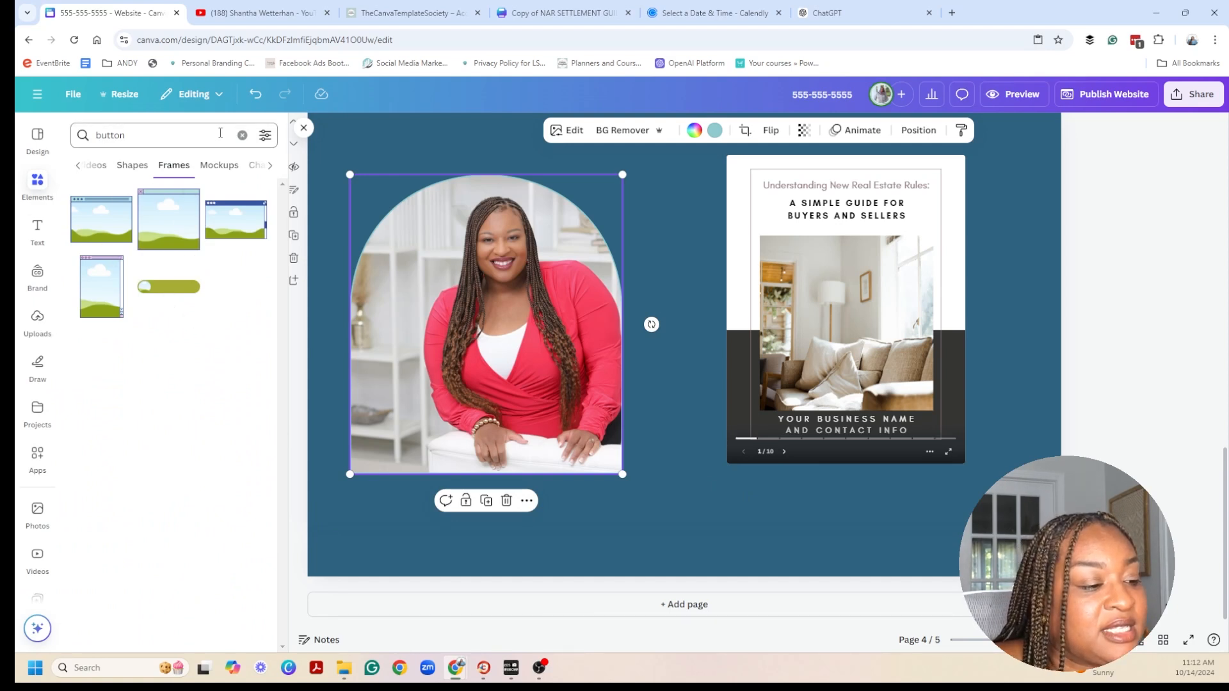
click(242, 135)
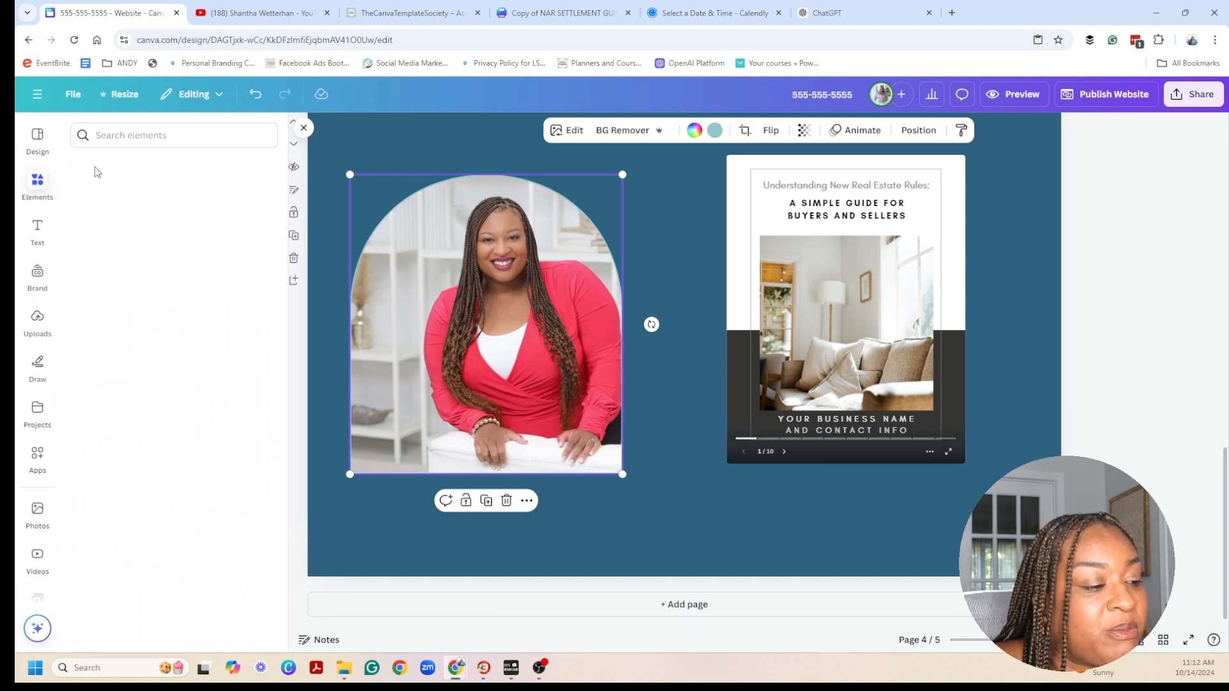
Search all elements for "button" and add the yellow rounded button graphic to the page.
click(118, 140)
text(button)
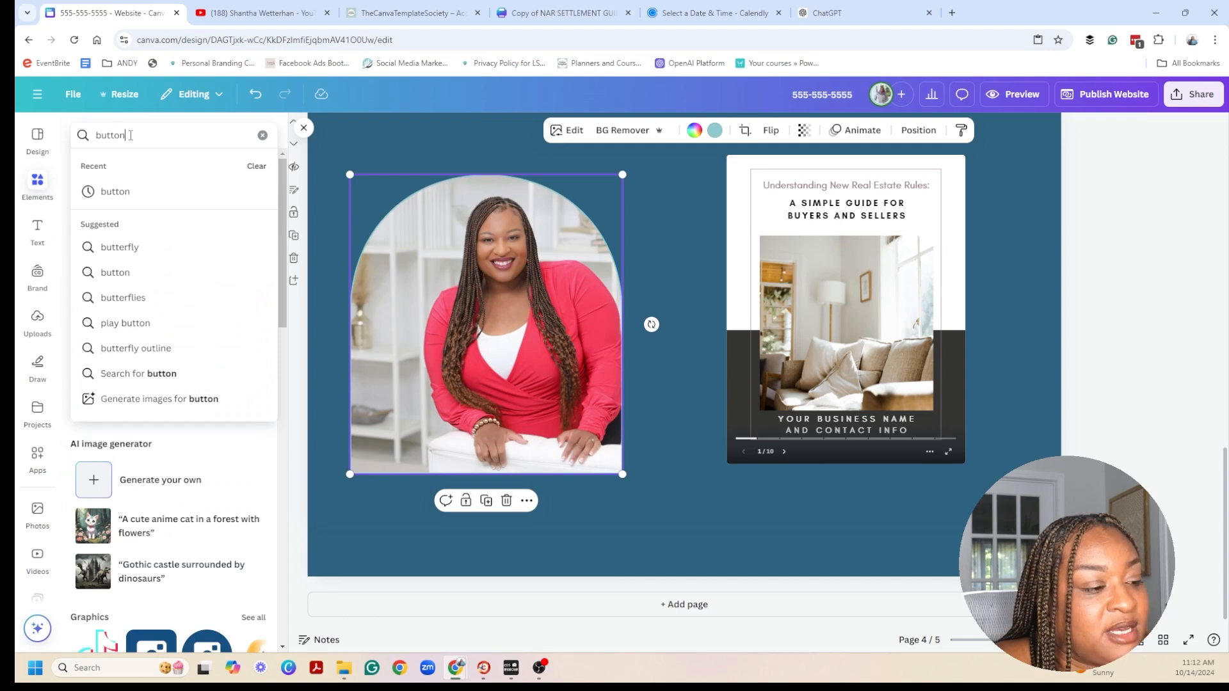
key(Return)
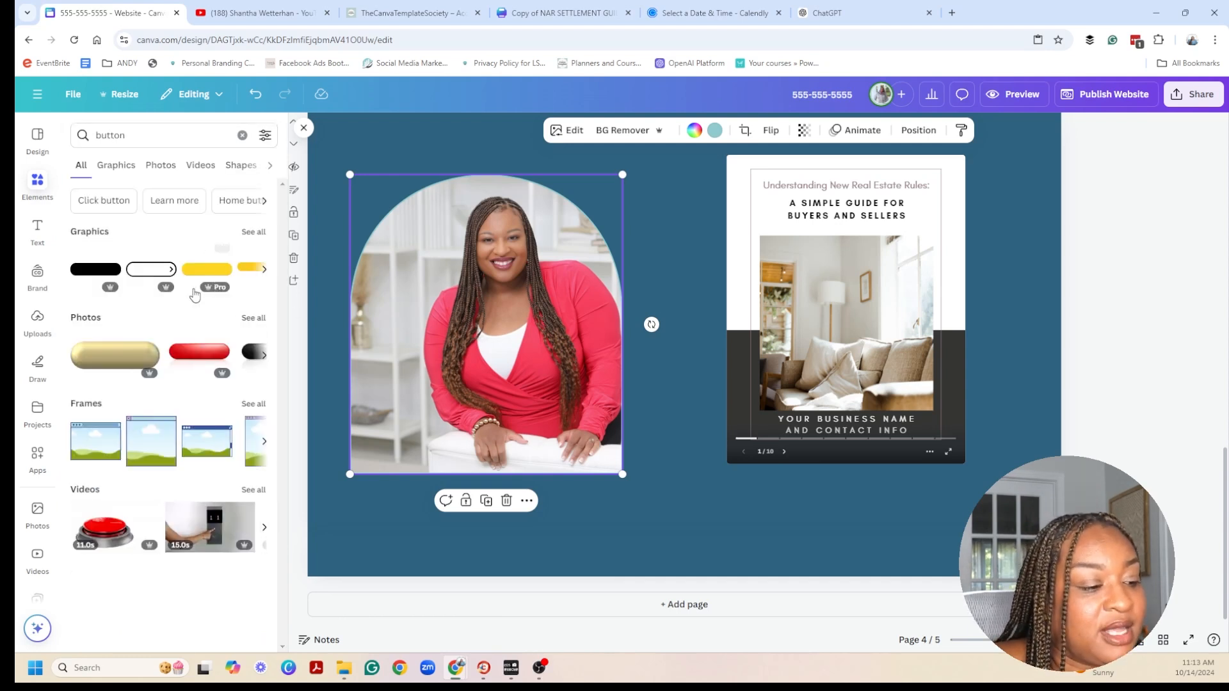
click(196, 270)
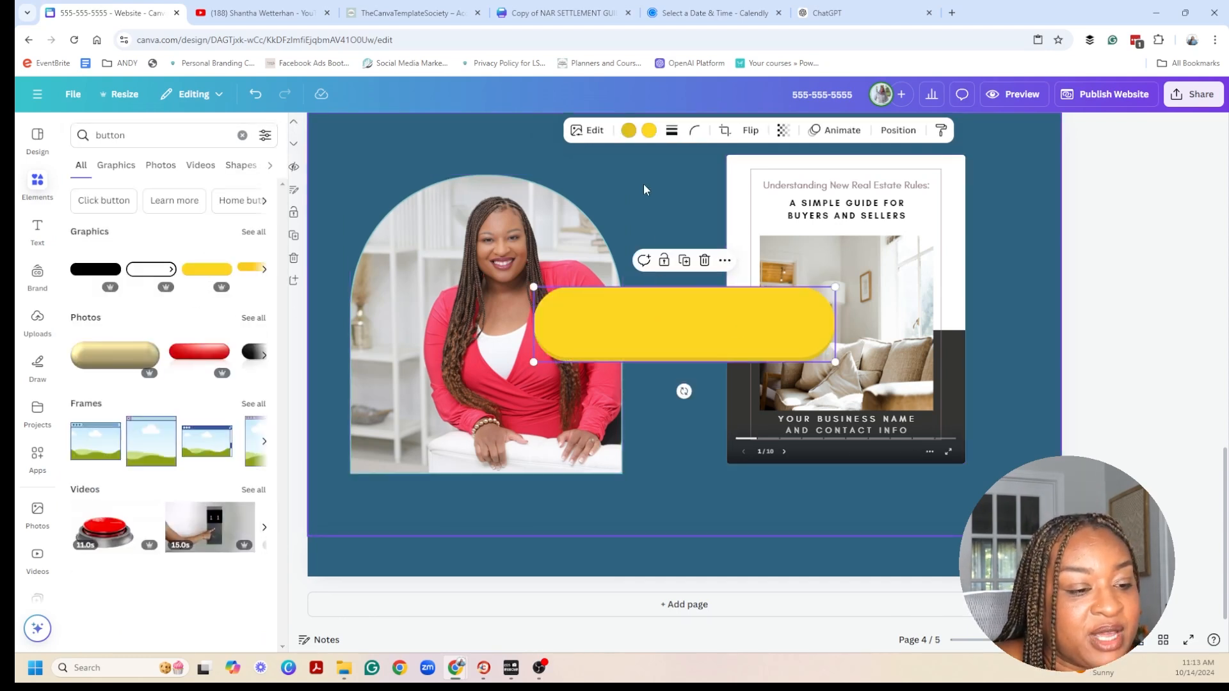
Recolor the button with a dark blue fill and a light teal lower edge from the document colors.
click(648, 130)
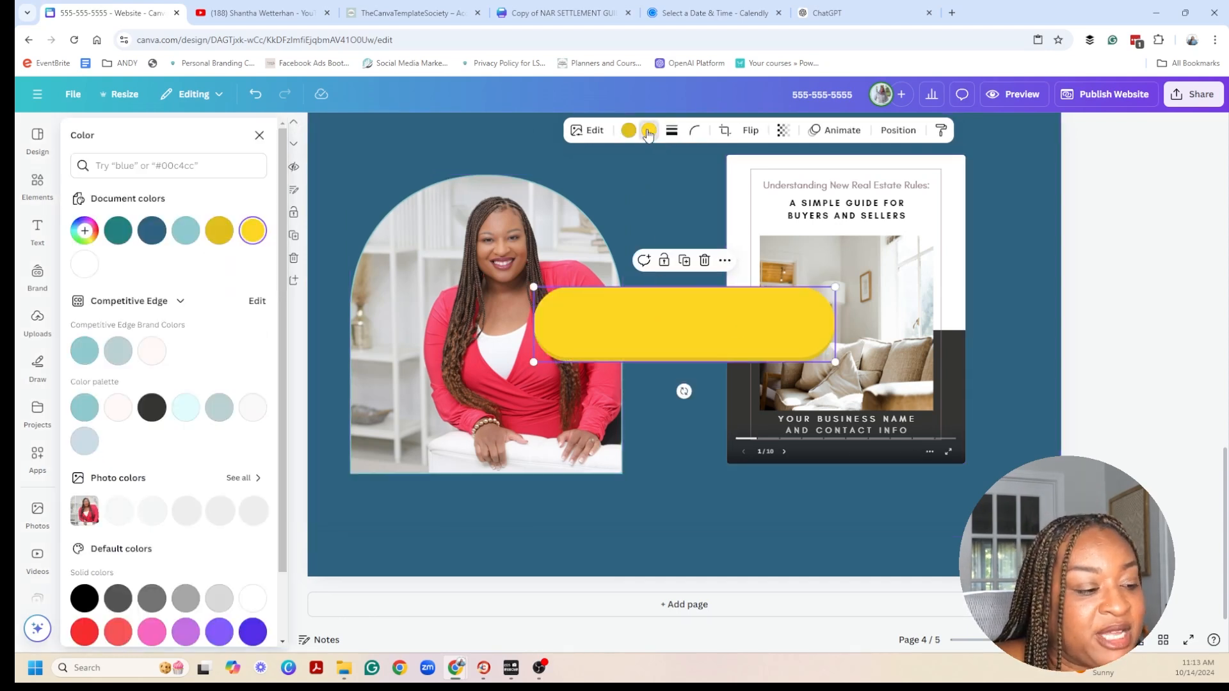
click(149, 232)
click(629, 130)
click(185, 231)
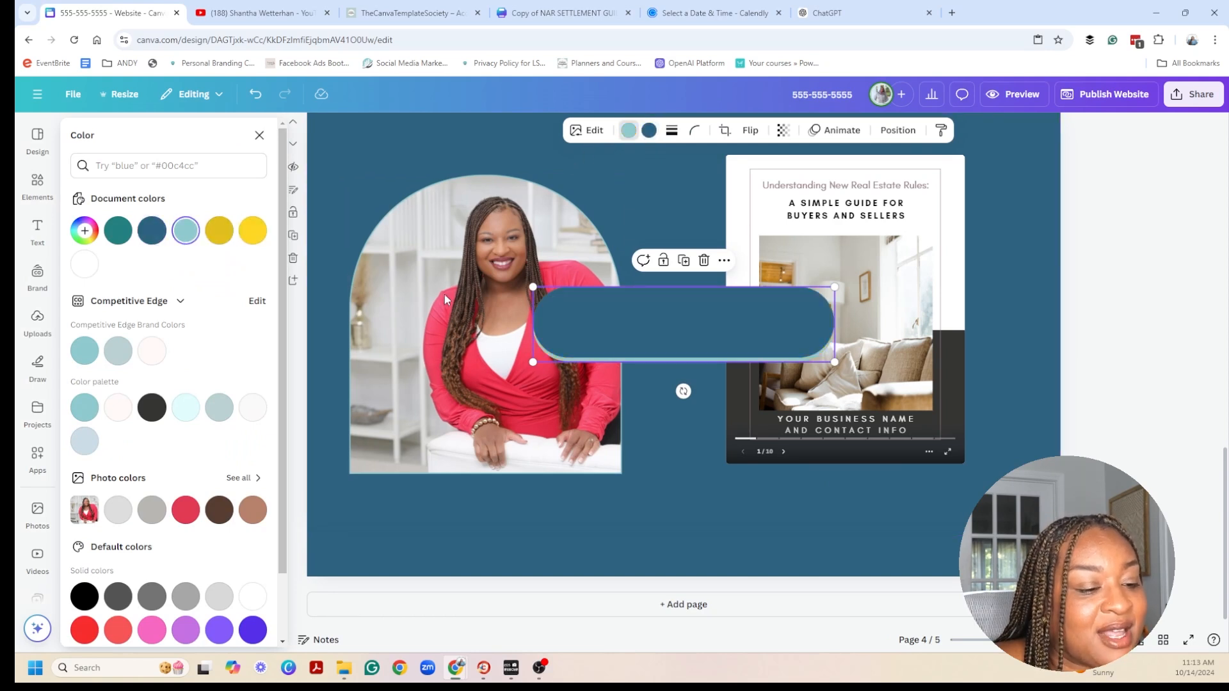
Shrink the button, place it beneath the embedded guide, and change its dark blue fill to light teal.
drag(532, 287, 676, 323)
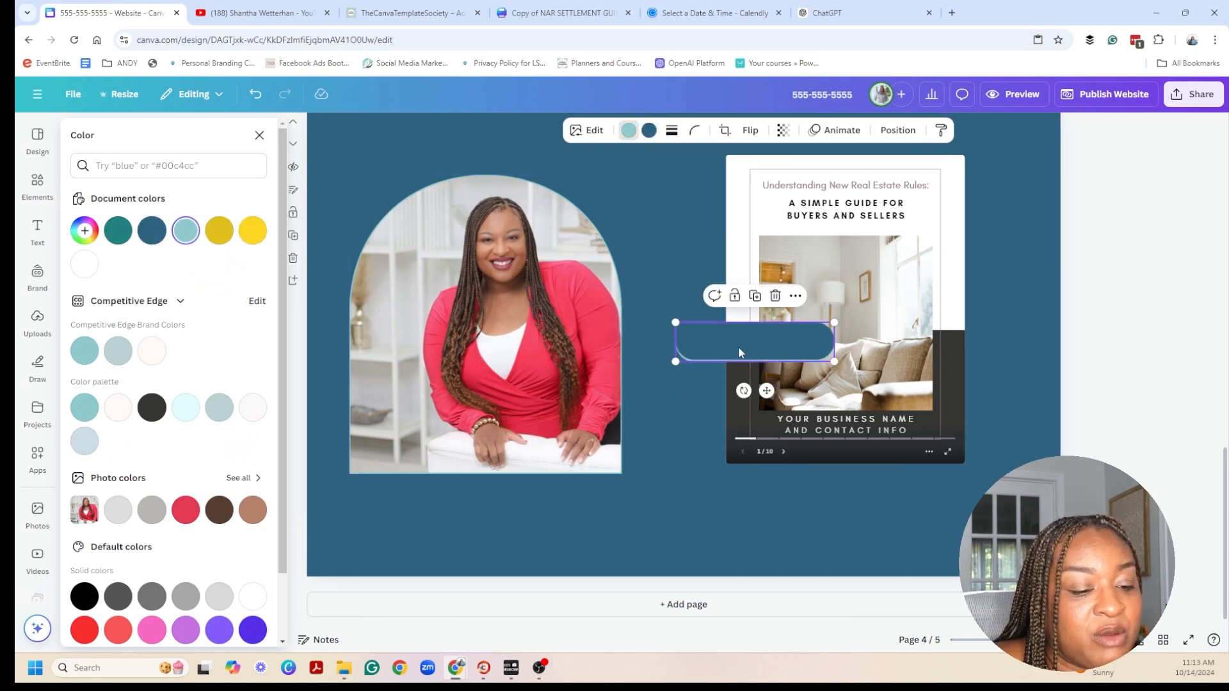
drag(739, 352, 842, 511)
click(648, 130)
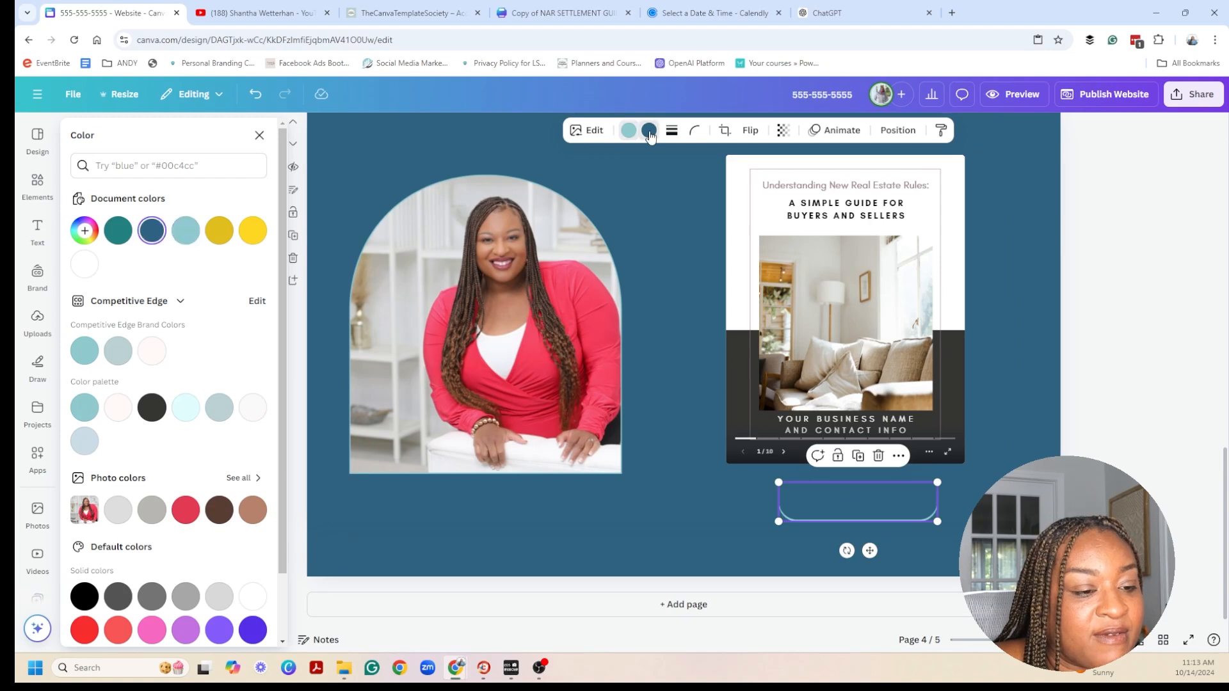
click(187, 231)
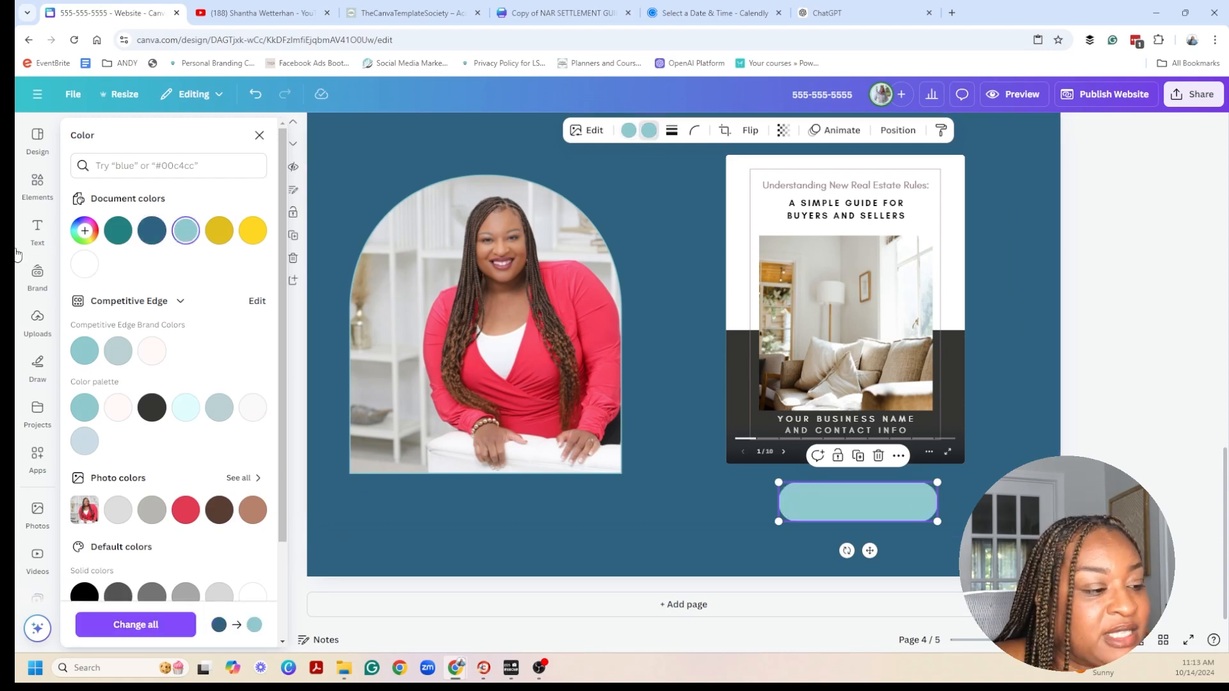
Add the text "Download My Guide!", enlarge it to size 21.3, and center it on the teal button.
click(38, 235)
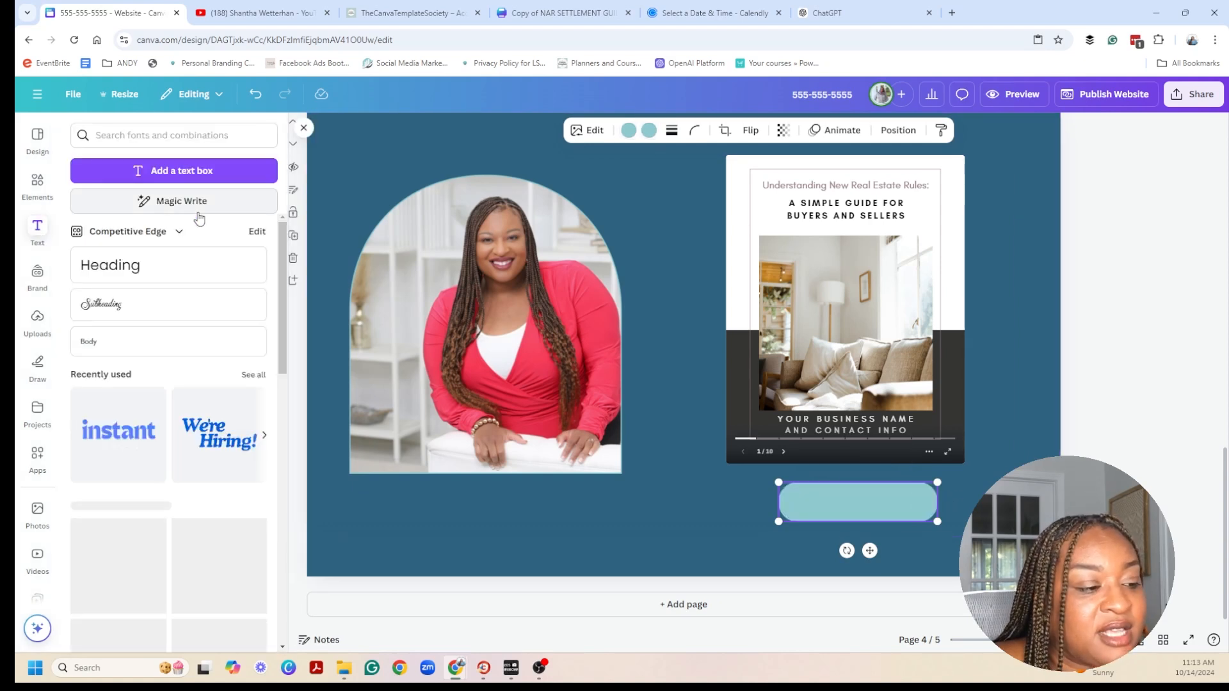
click(226, 171)
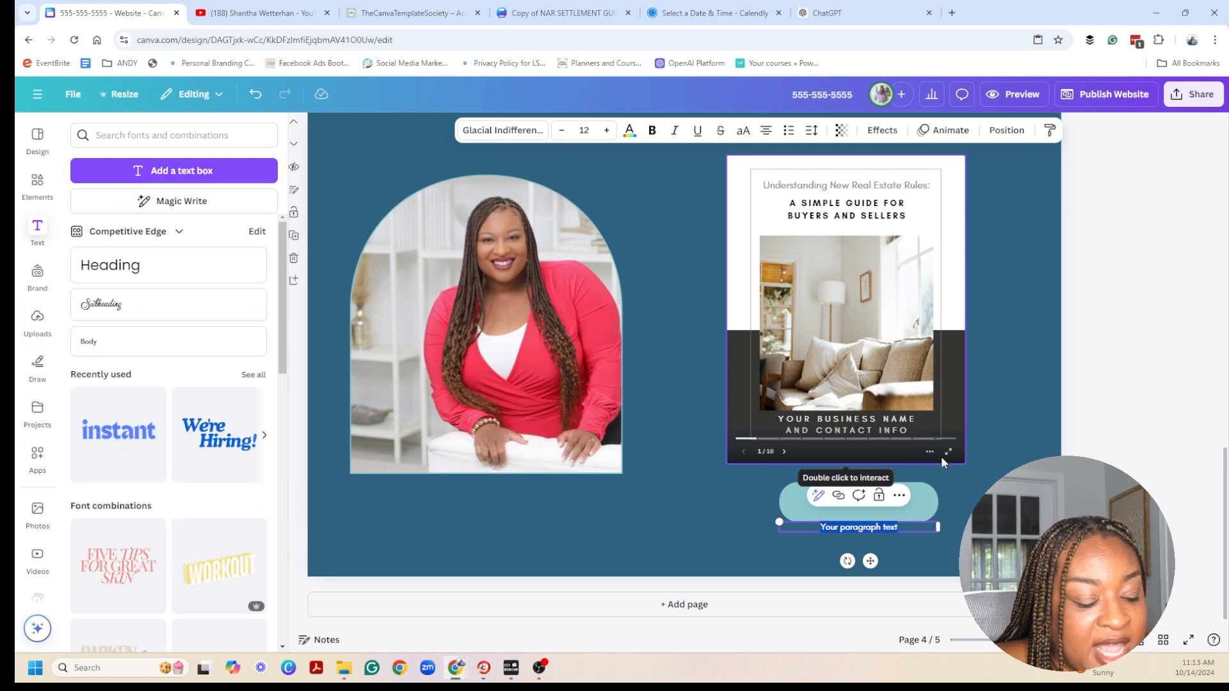
text(Download)
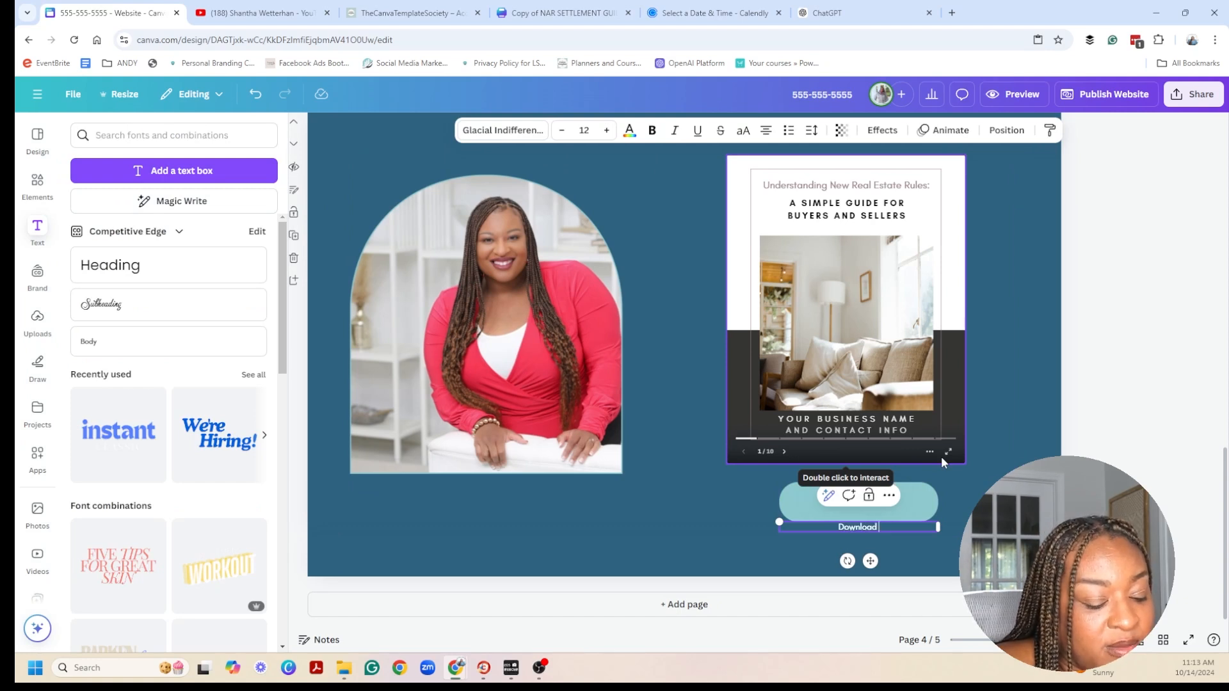
text( My Guide!)
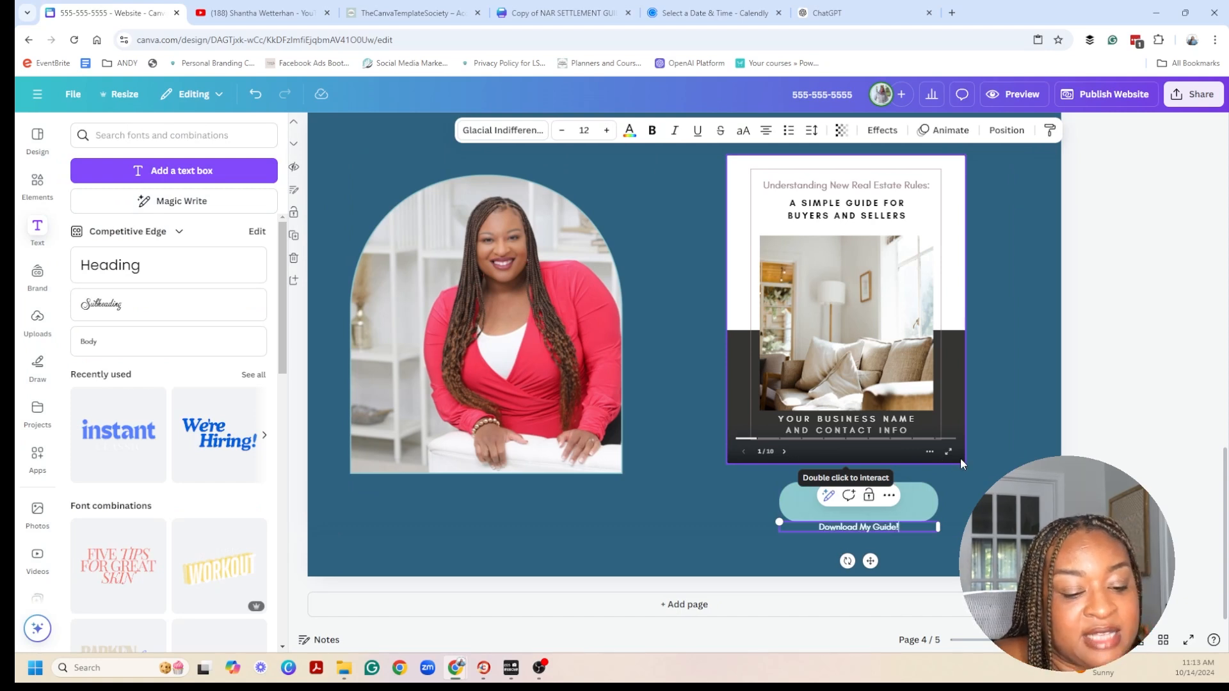
drag(939, 521, 1062, 514)
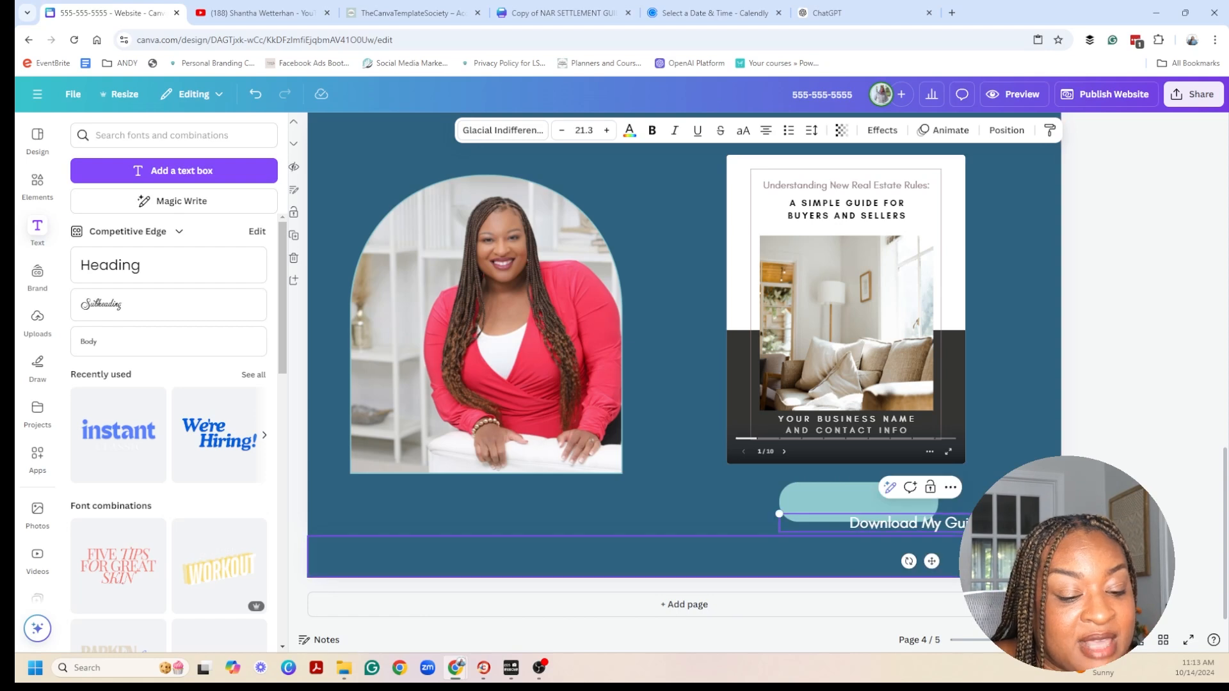
drag(975, 526, 914, 505)
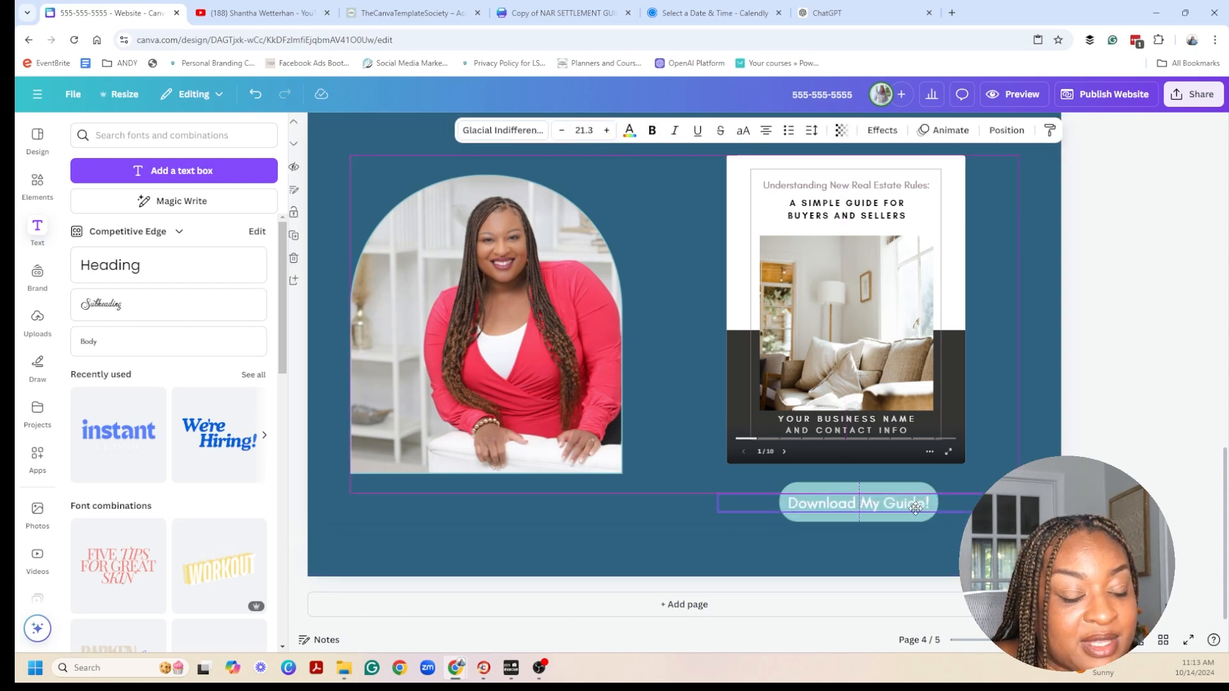
drag(916, 508, 916, 508)
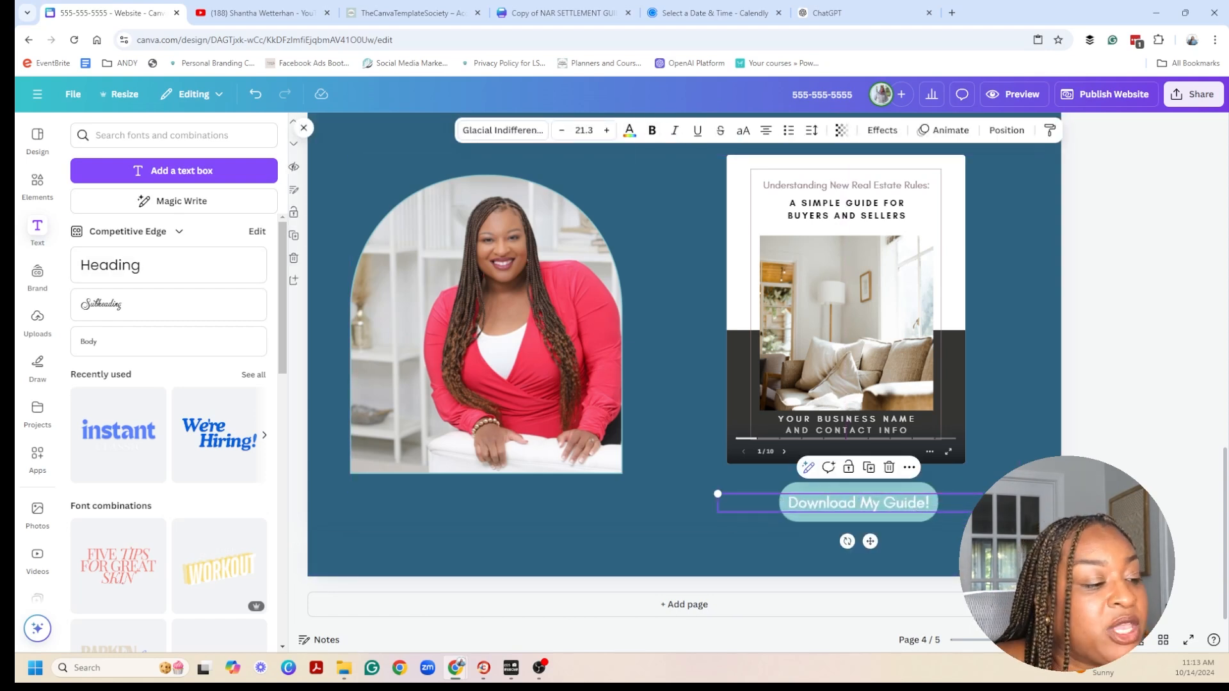
Search the elements for "mouse click" and add the cream animated arrow cursor graphic to the page.
click(36, 186)
click(81, 125)
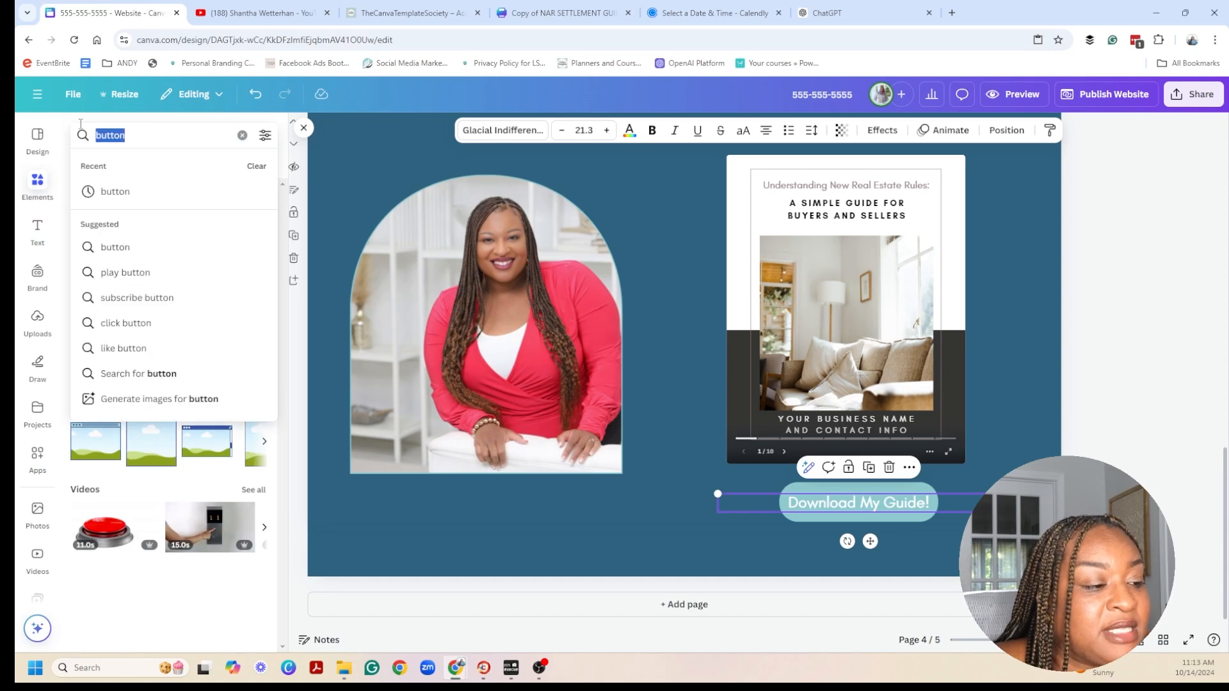
text(mouse)
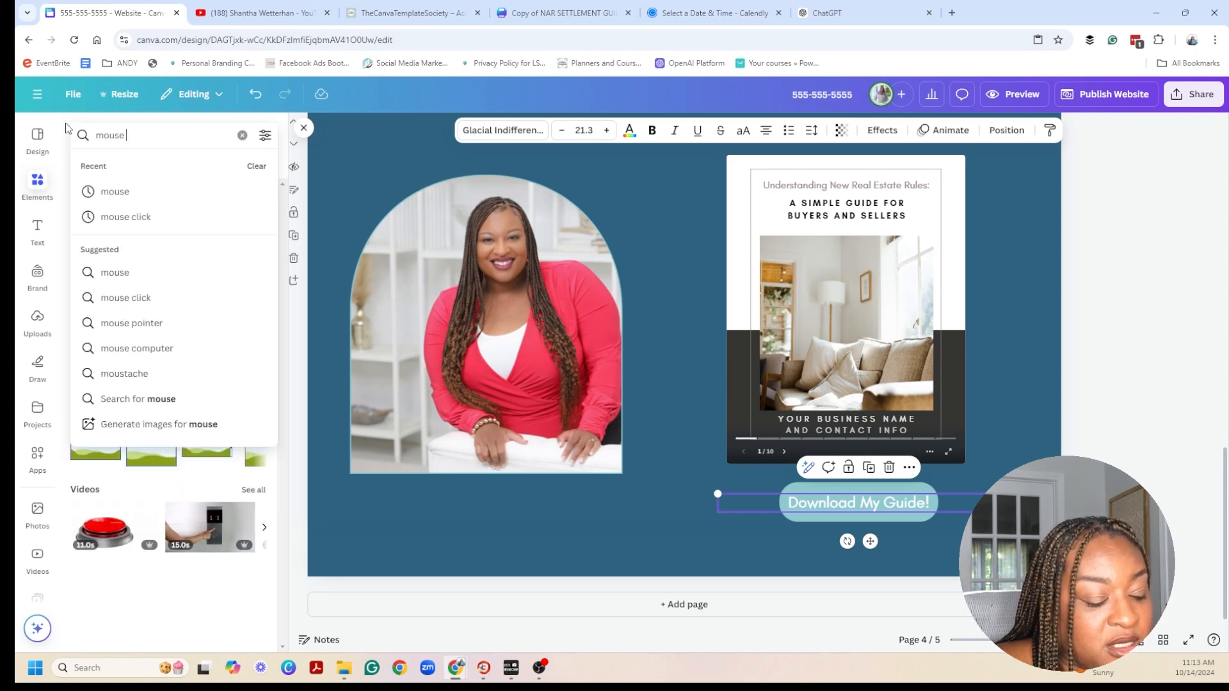
text( click)
key(Return)
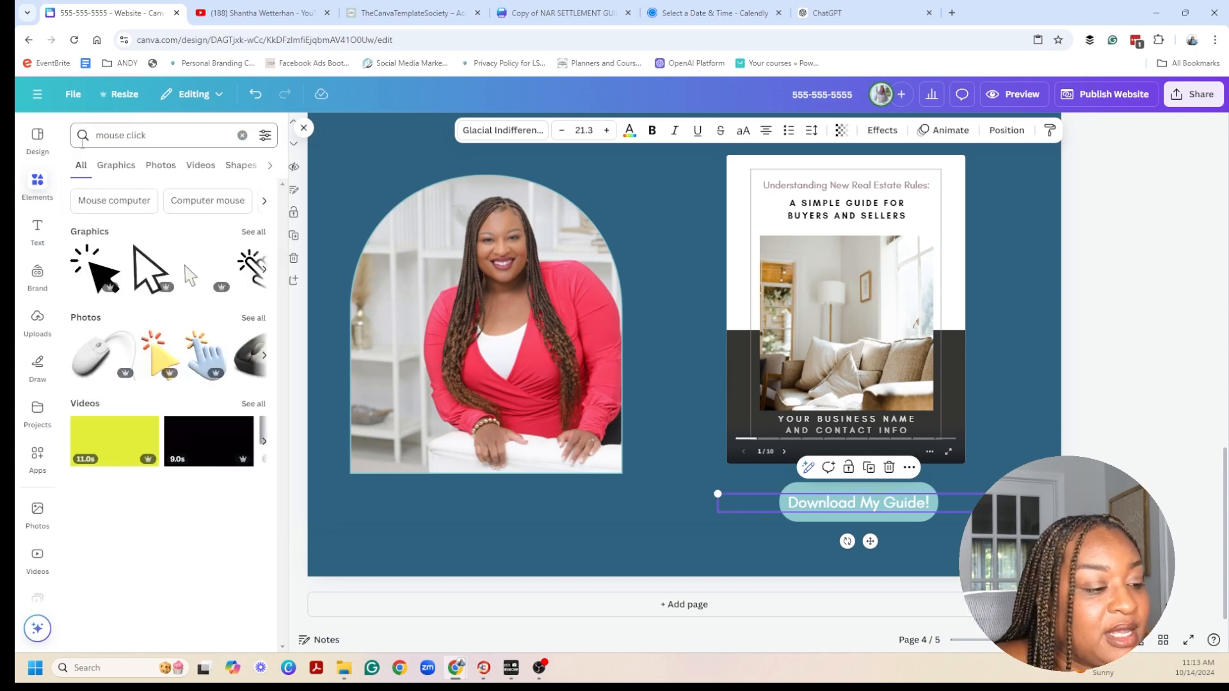
click(225, 274)
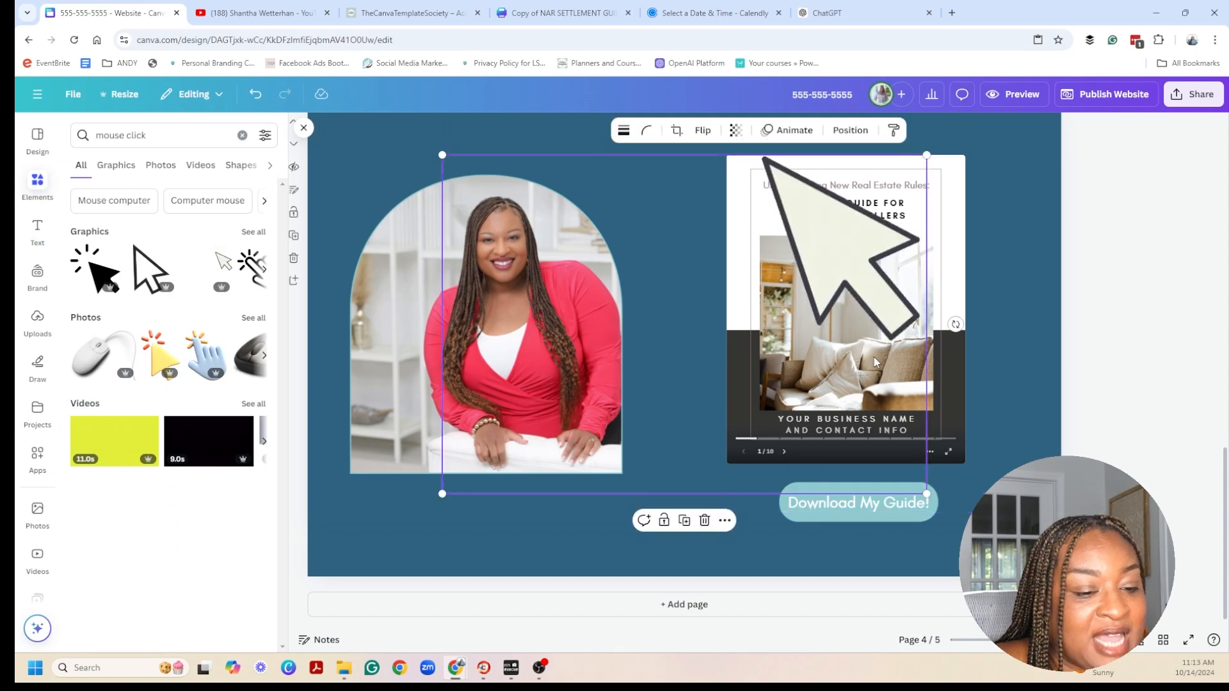
Scale down the animated cursor graphic and position it over the "Download My Guide!" button.
drag(561, 379, 839, 587)
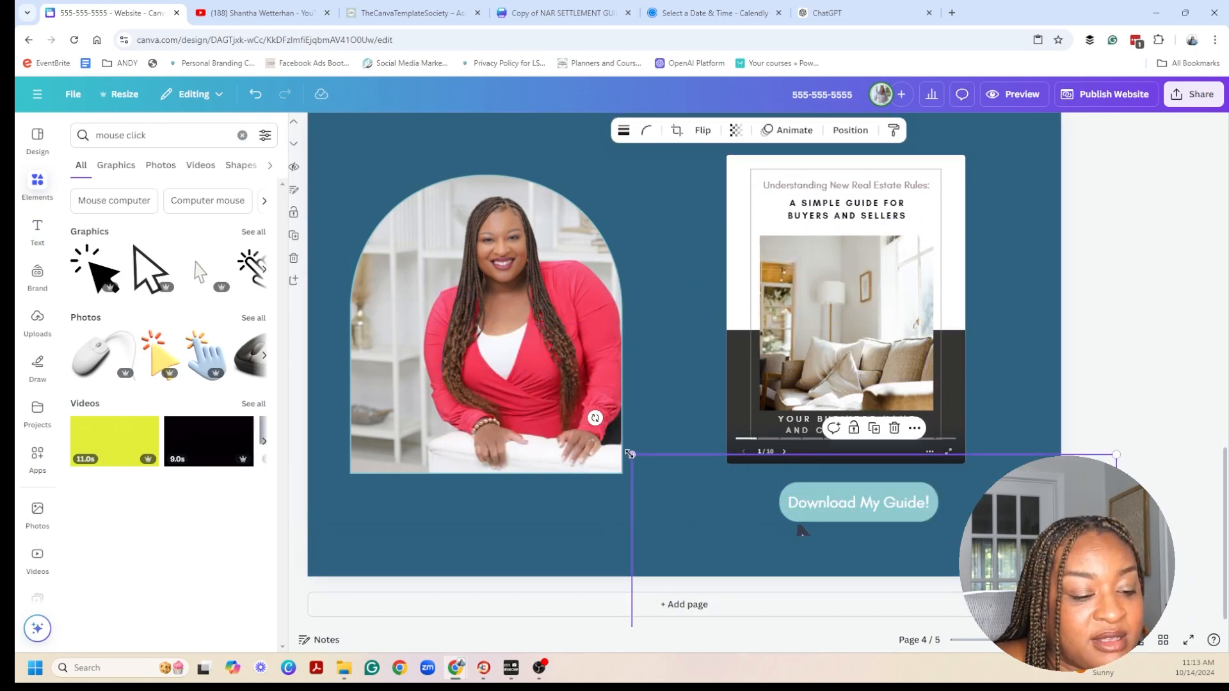
drag(638, 465, 898, 608)
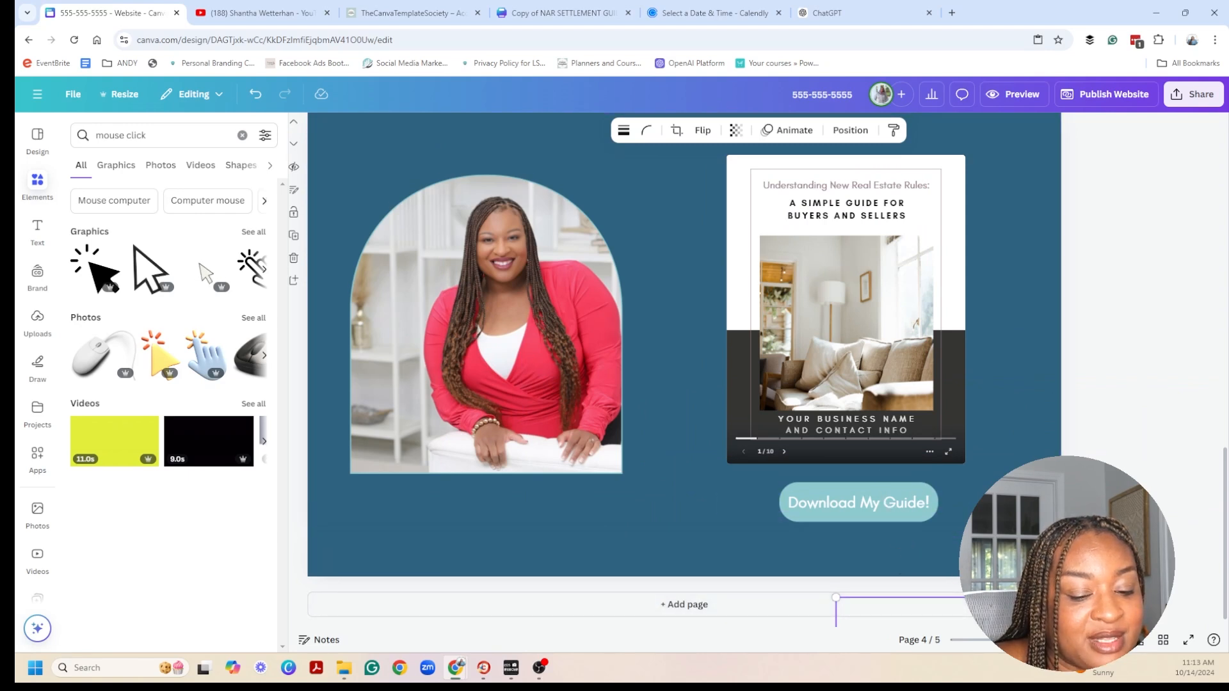
drag(1024, 576, 977, 564)
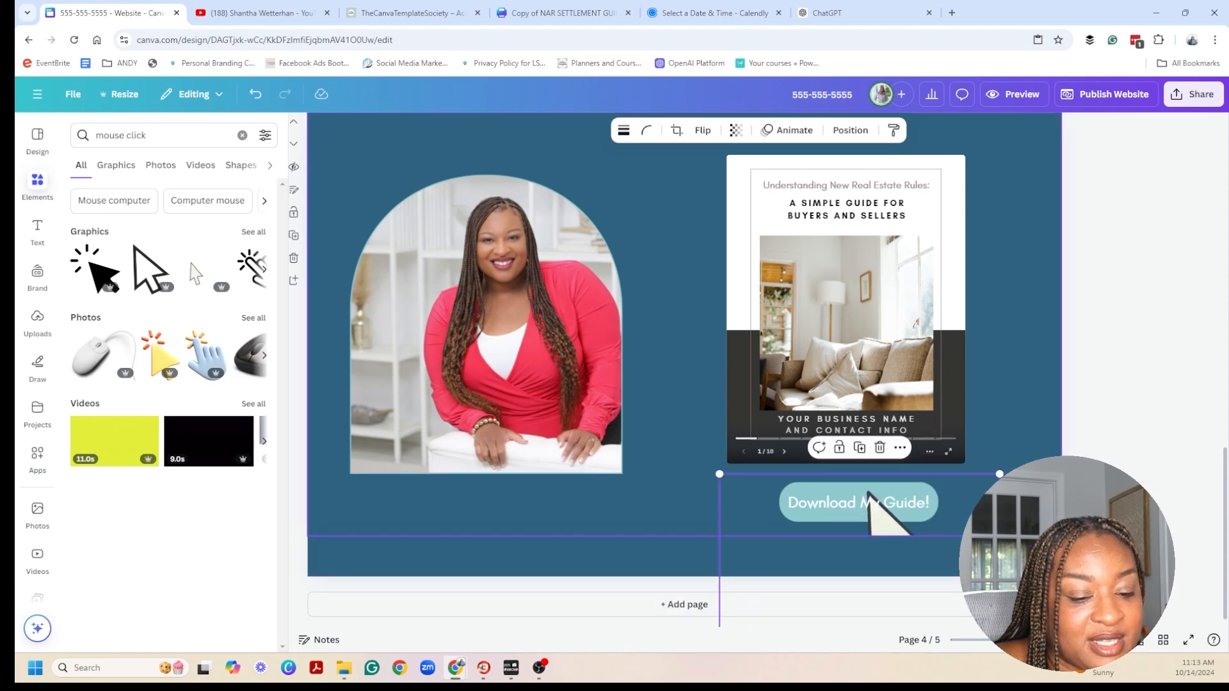
drag(1000, 474, 797, 521)
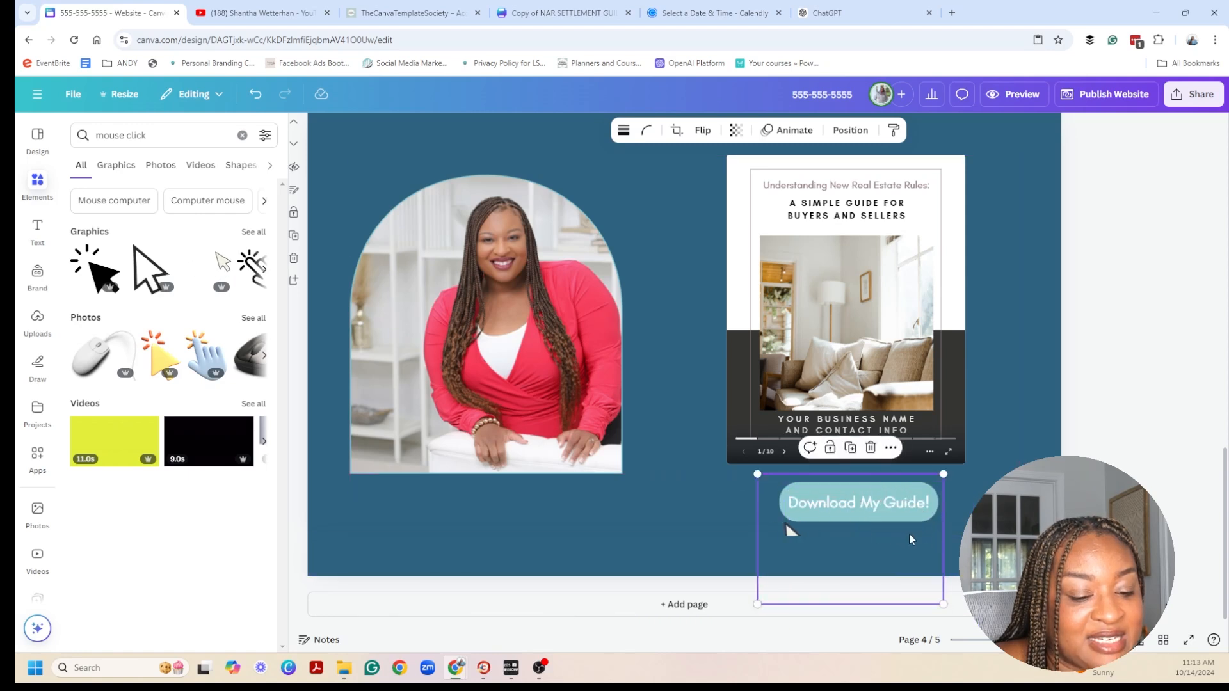
drag(909, 534, 938, 524)
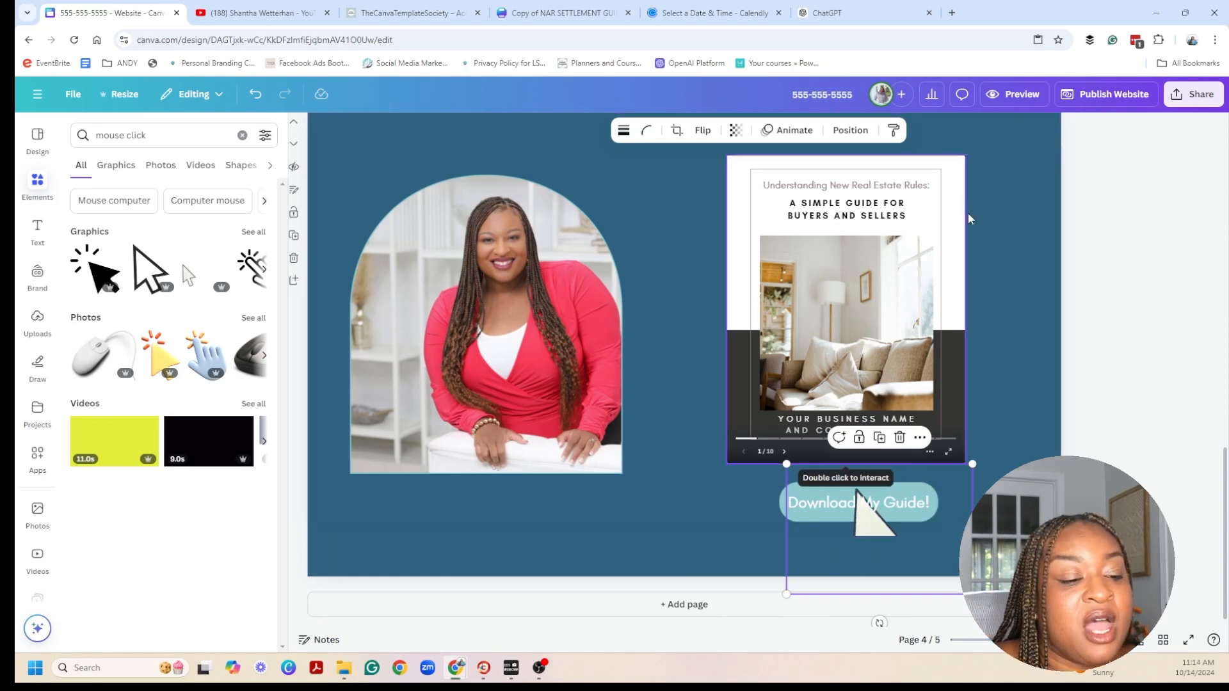
Move the arch-framed headshot slightly higher on the page with the embedded guide.
scroll(996, 265, up, 10)
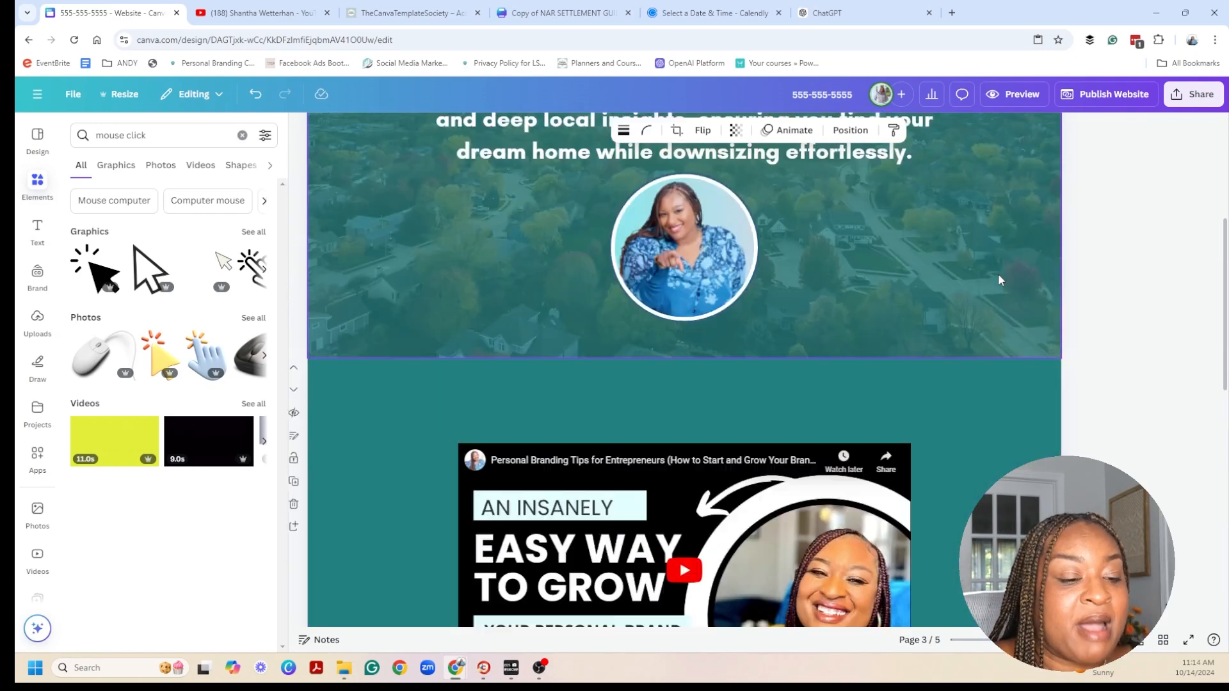
scroll(1000, 264, down, 4)
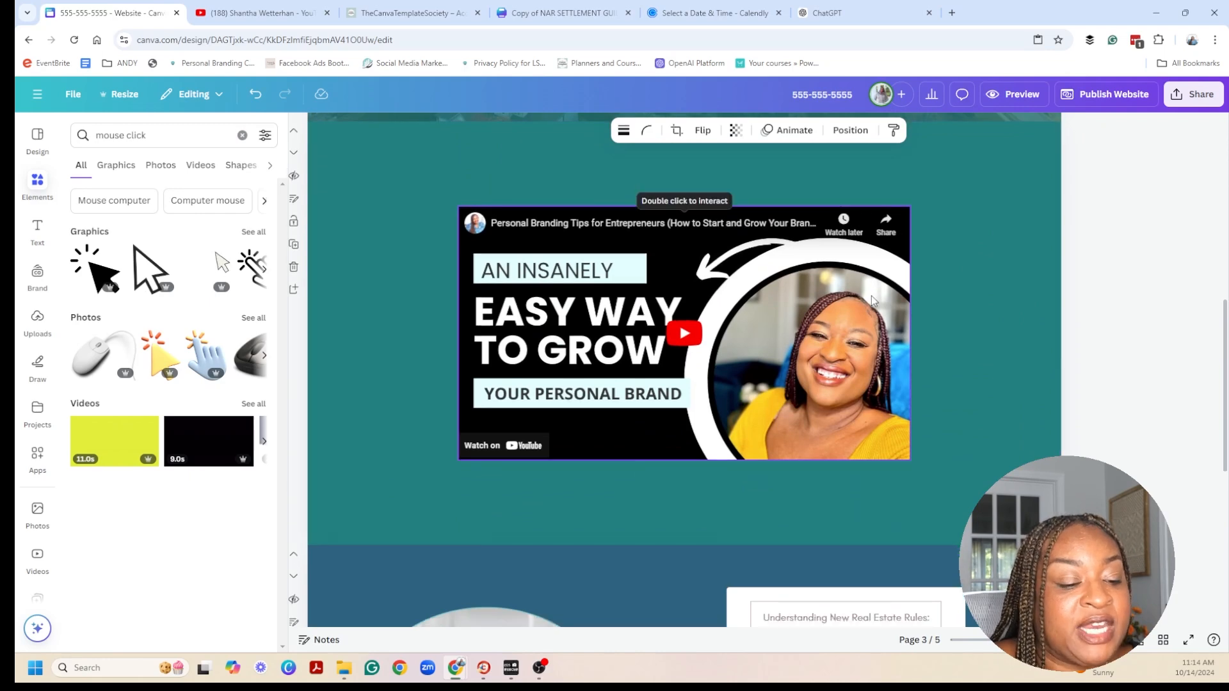
scroll(870, 295, down, 5)
scroll(923, 400, down, 2)
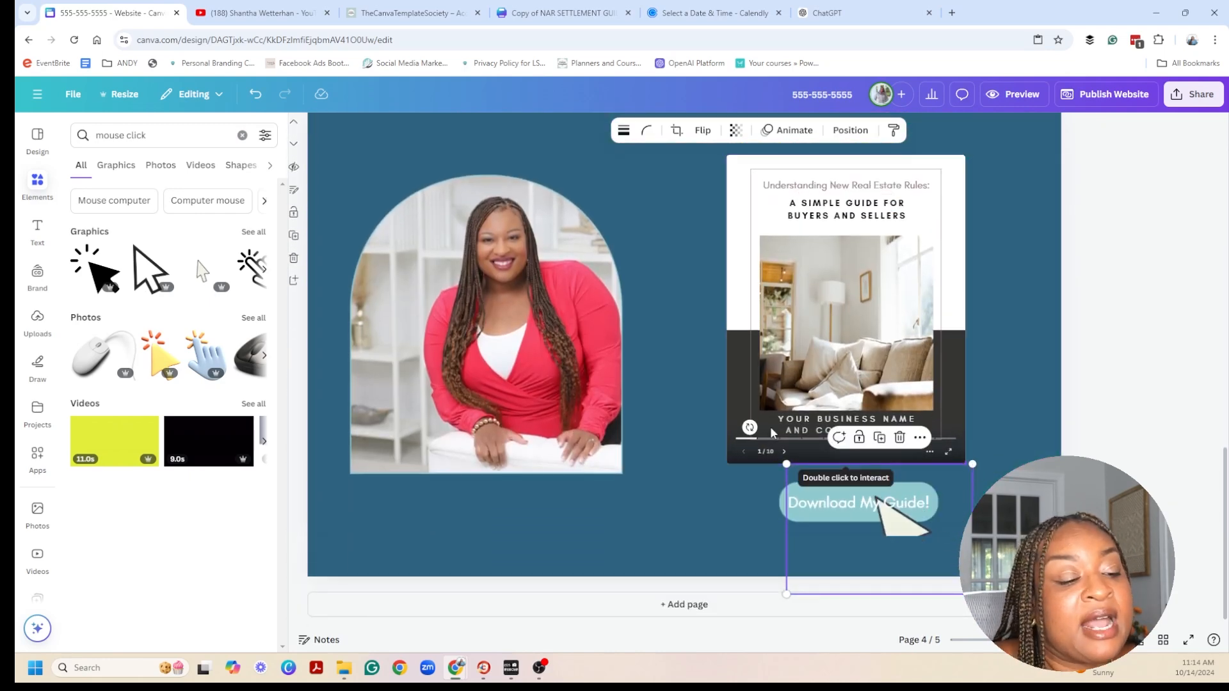
drag(619, 331, 622, 307)
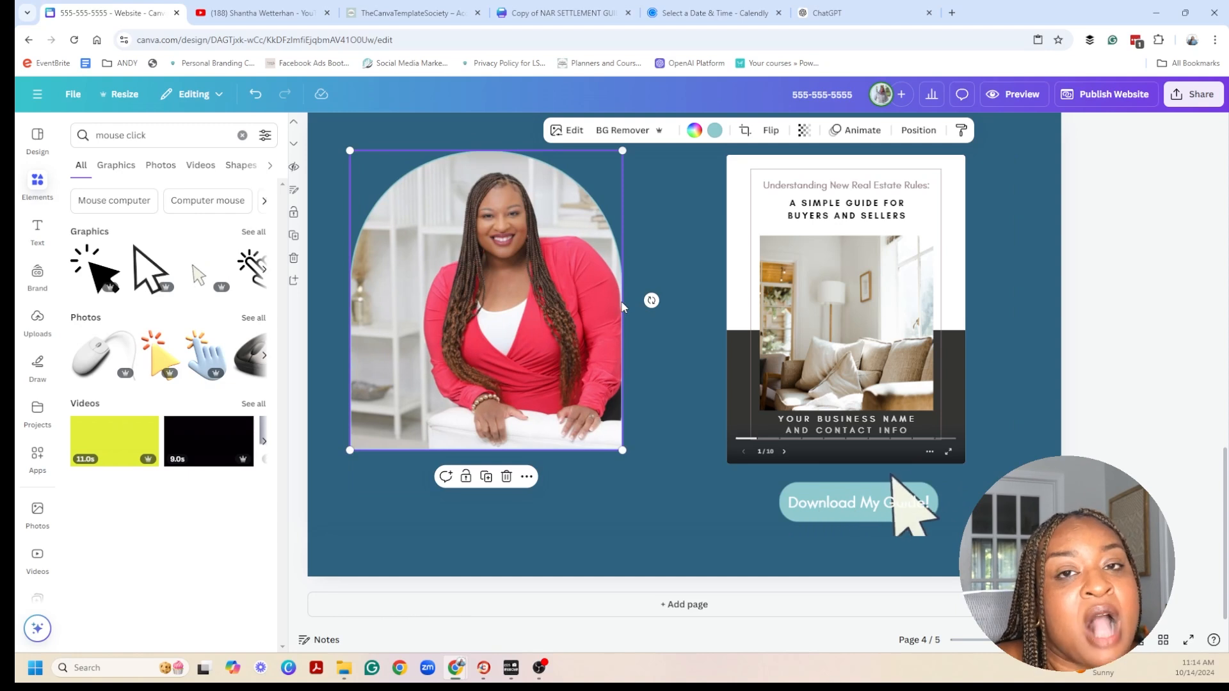
Switch to the Calendly booking page and copy the base profile part of its web address.
click(733, 14)
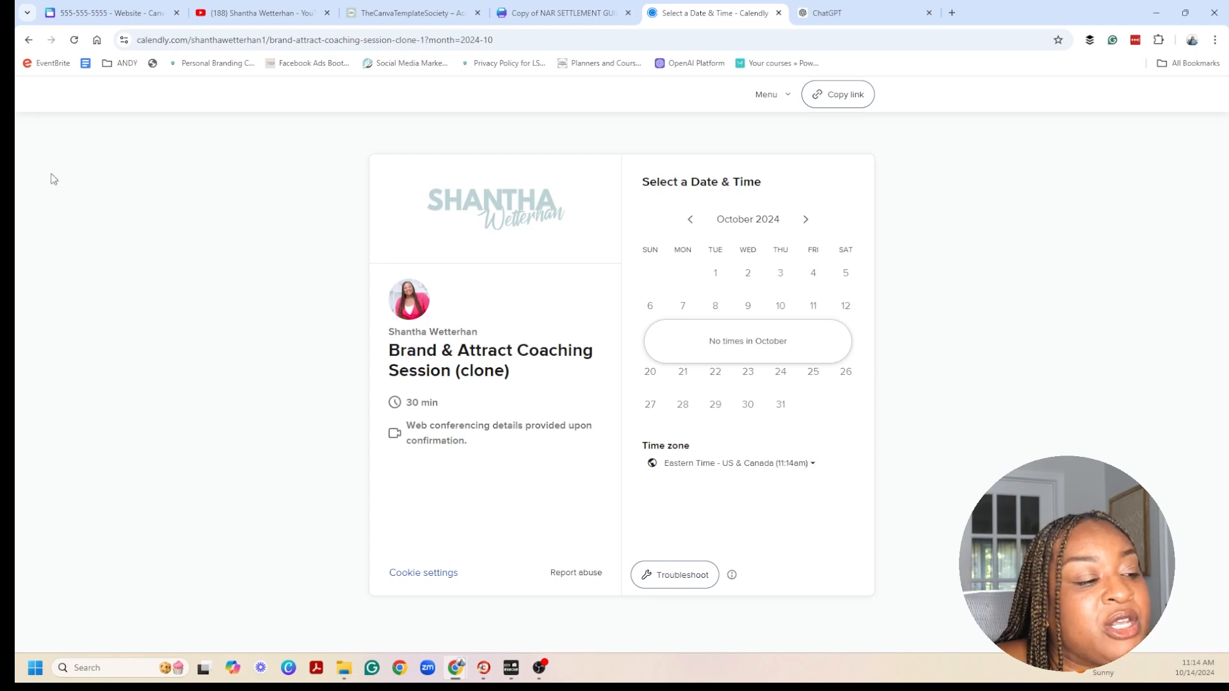
click(261, 19)
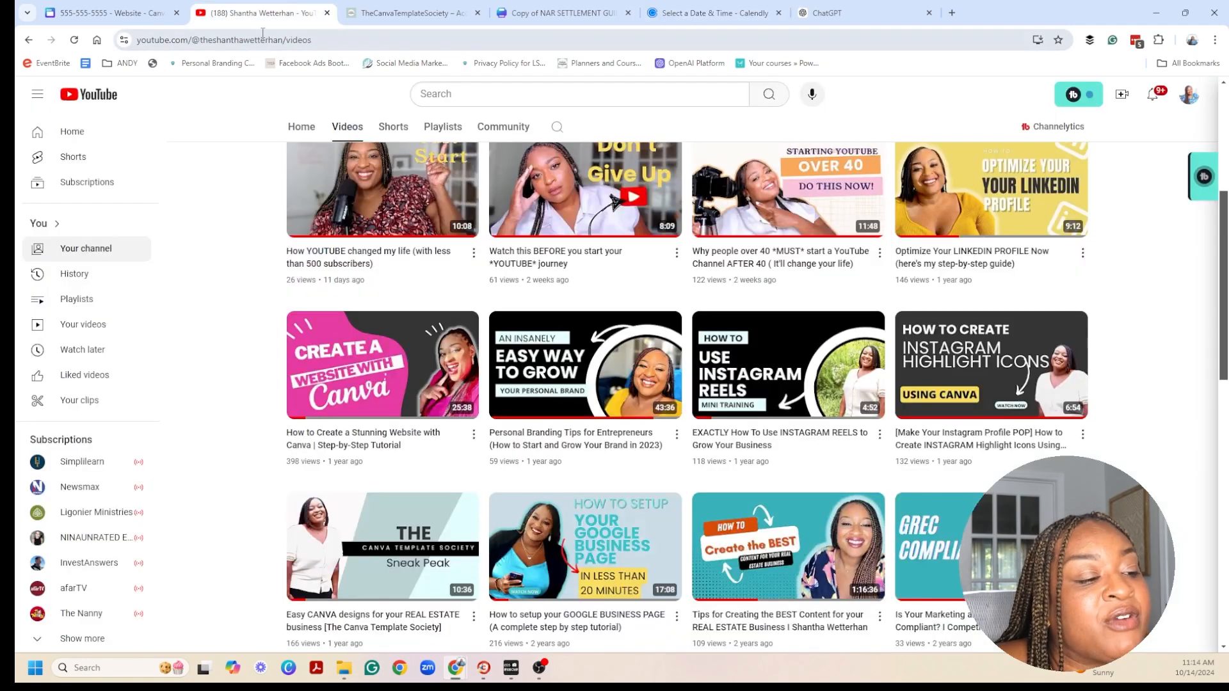
click(704, 13)
click(290, 42)
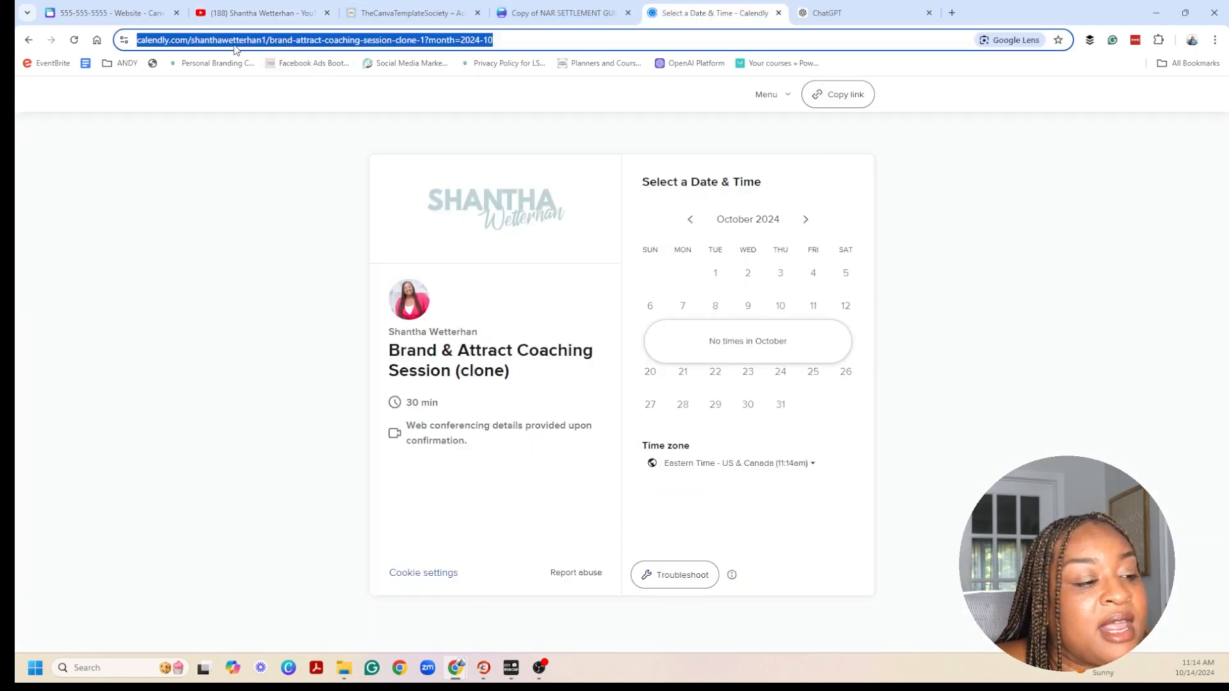
click(263, 40)
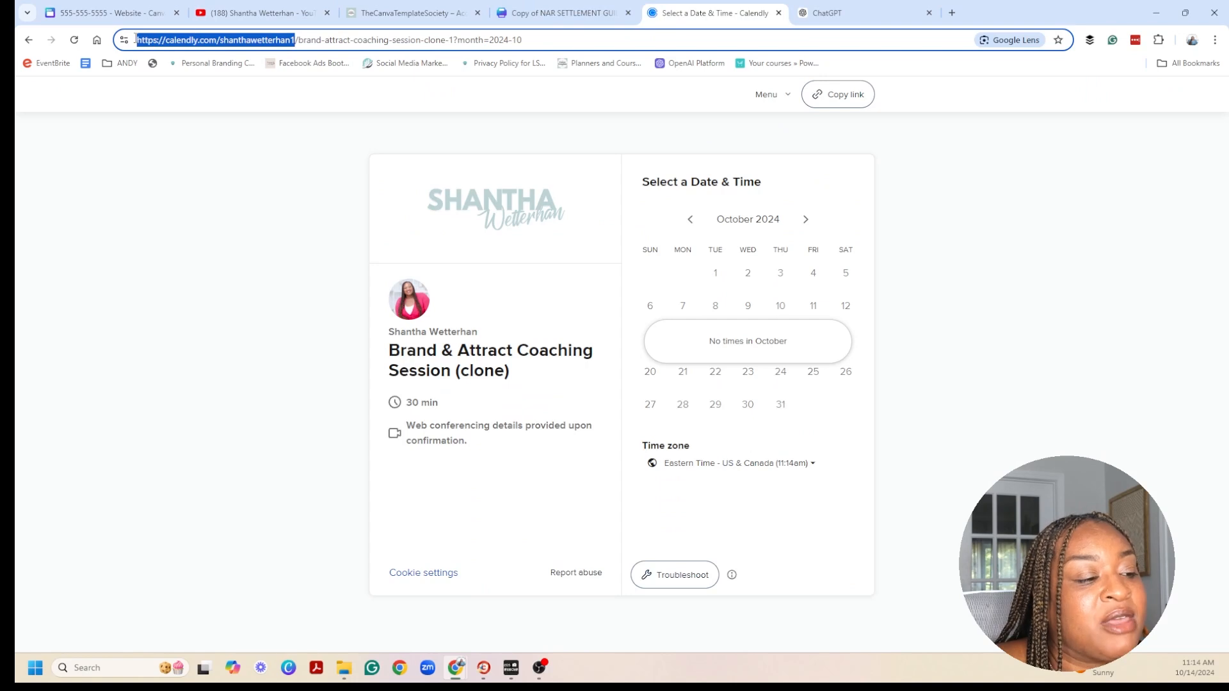
right_click(169, 42)
click(204, 156)
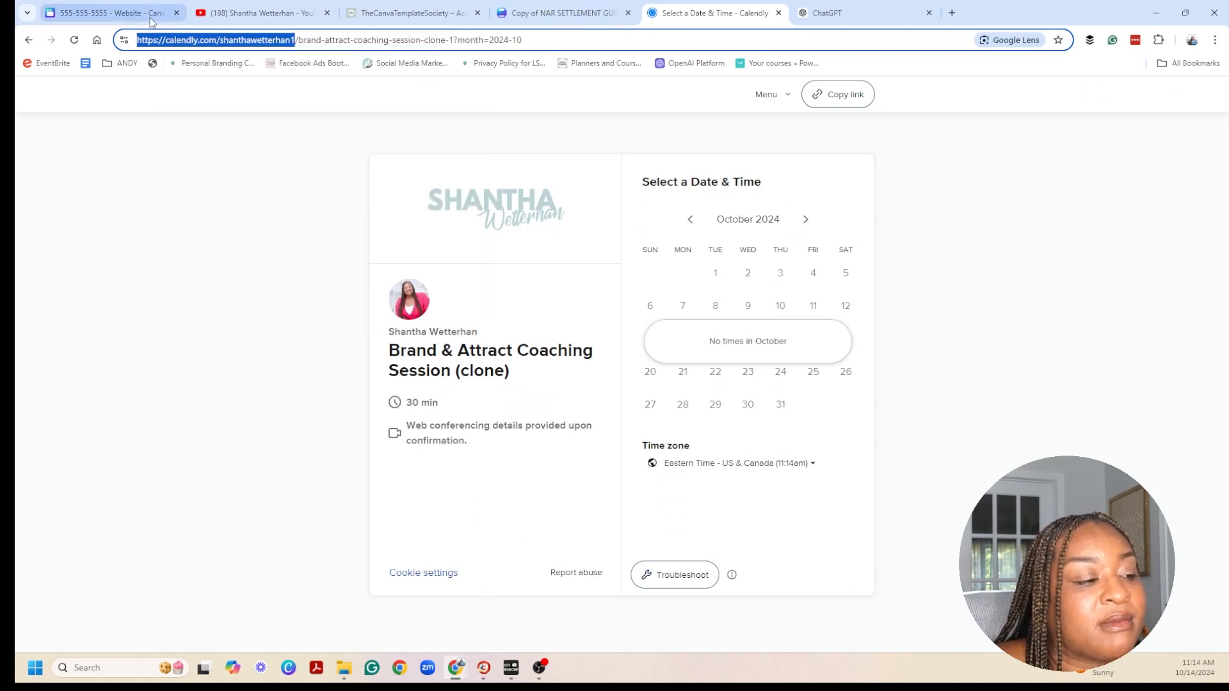
Return to the Canva website design, search the elements for "button", and add a rounded button graphic.
click(151, 15)
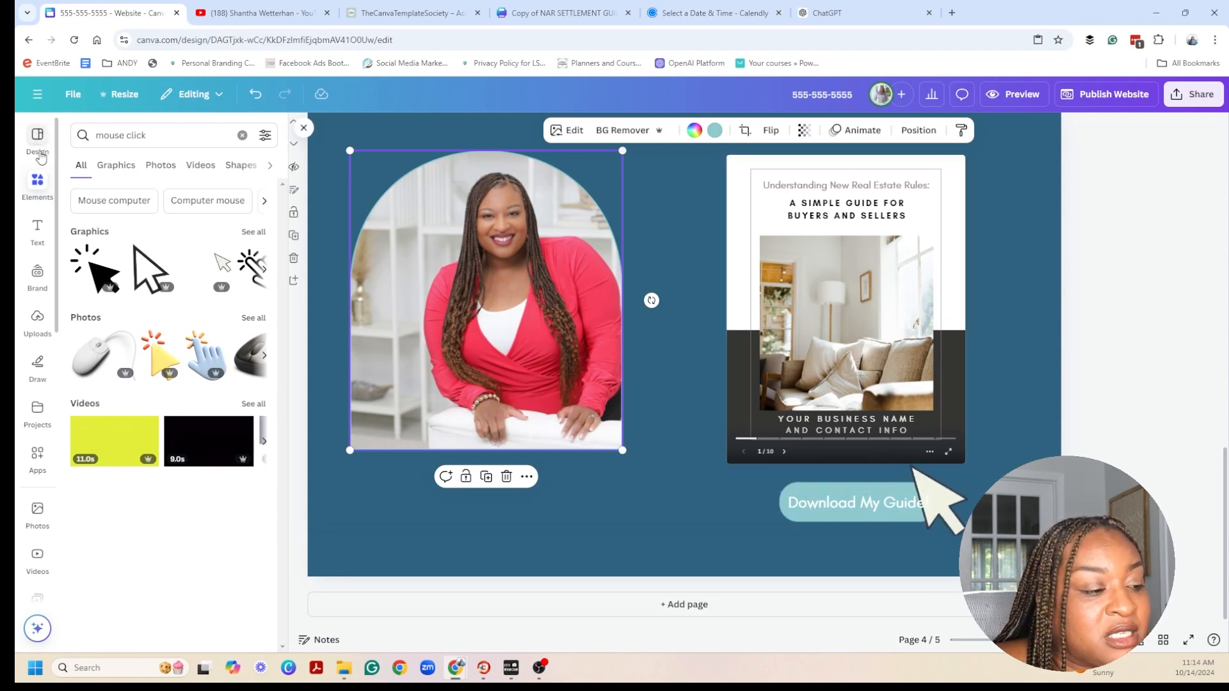
click(37, 184)
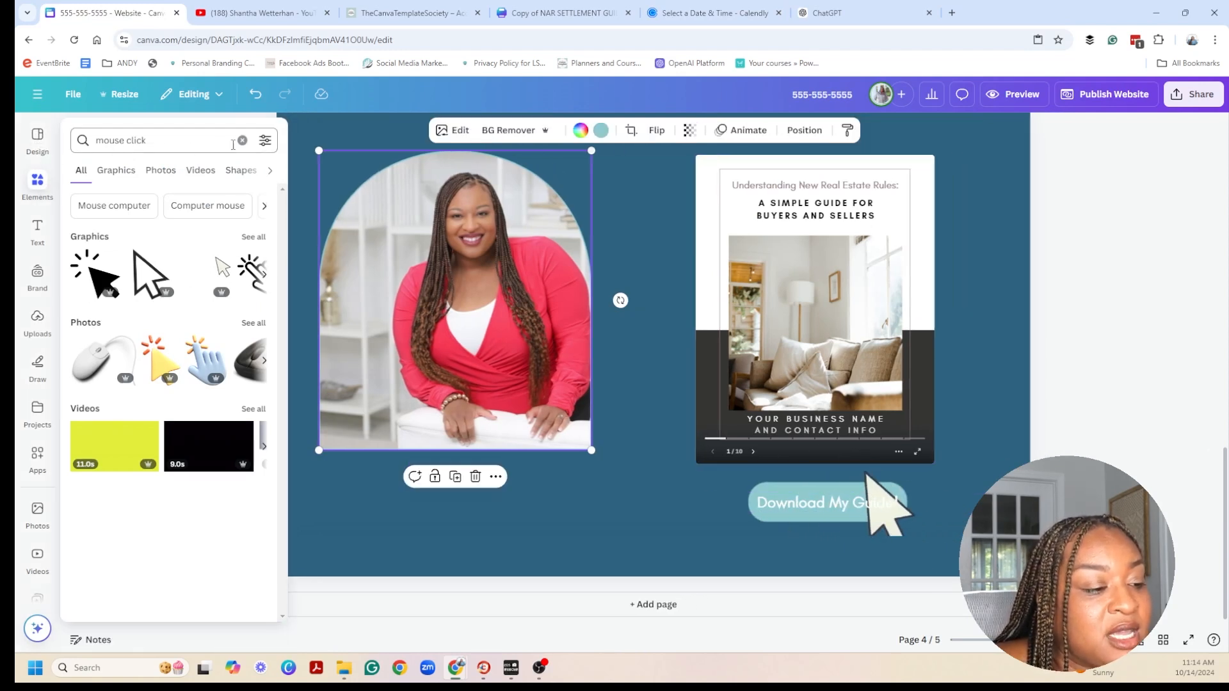
click(185, 152)
text(button)
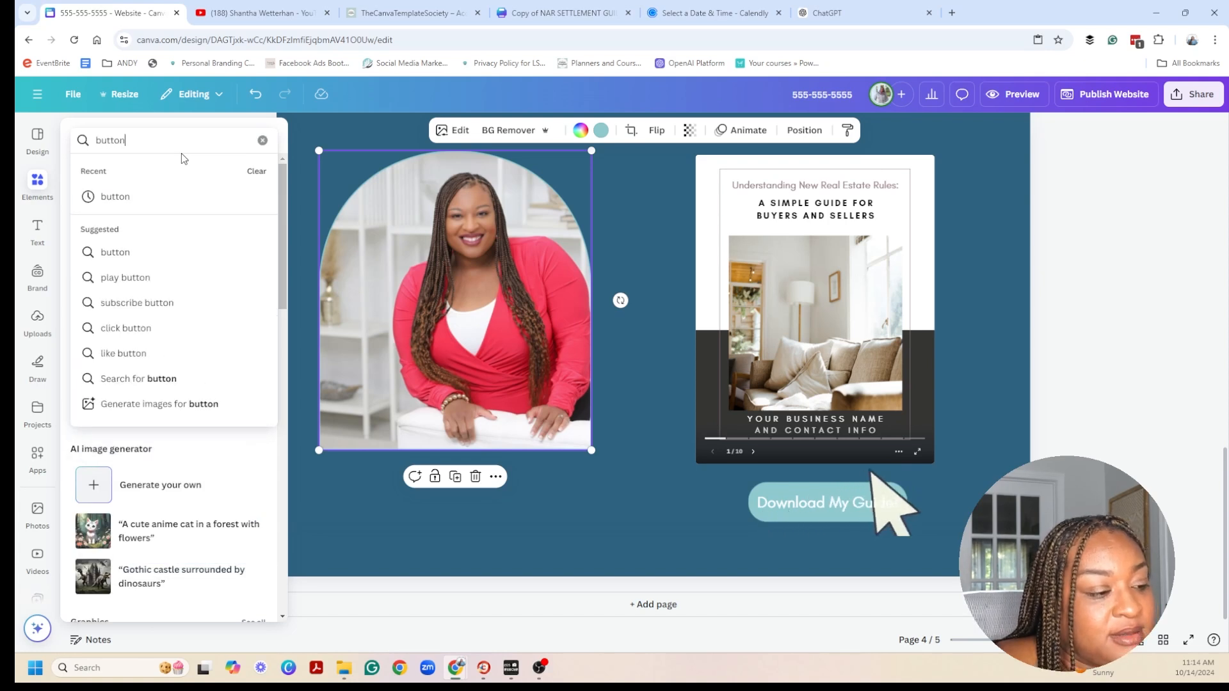
key(Return)
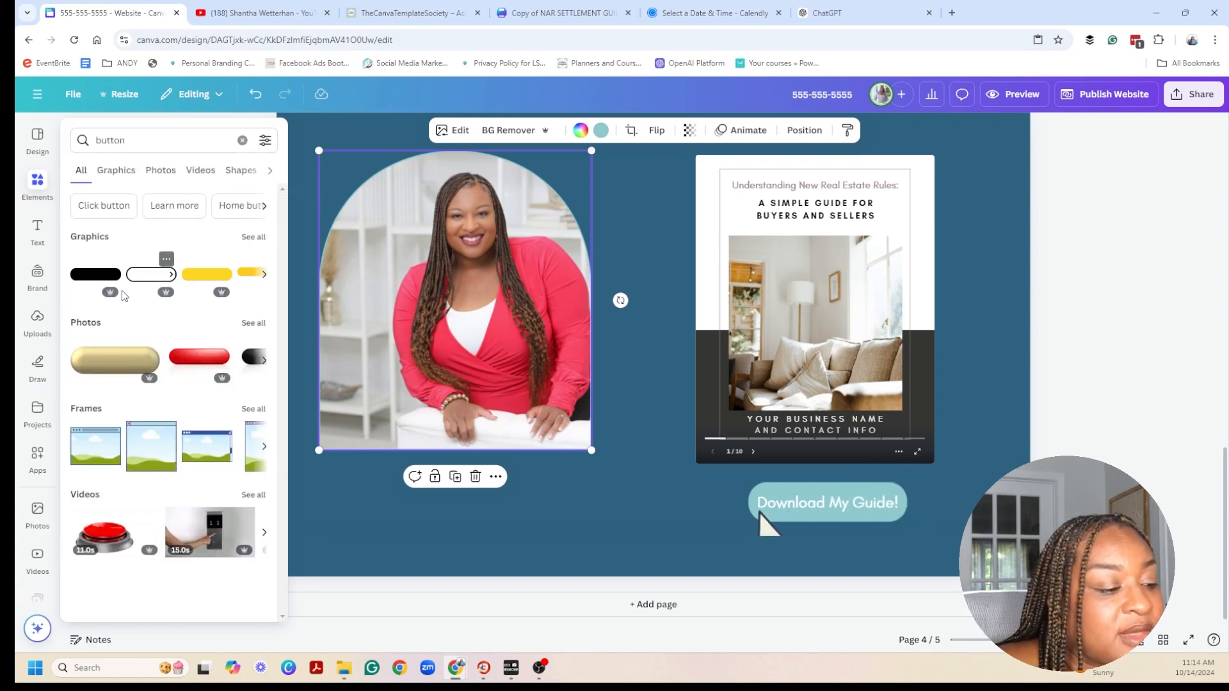
click(90, 277)
Shrink the new button, place it beneath the arch-framed headshot, and recolor it light teal.
drag(607, 330, 481, 498)
drag(649, 474, 483, 469)
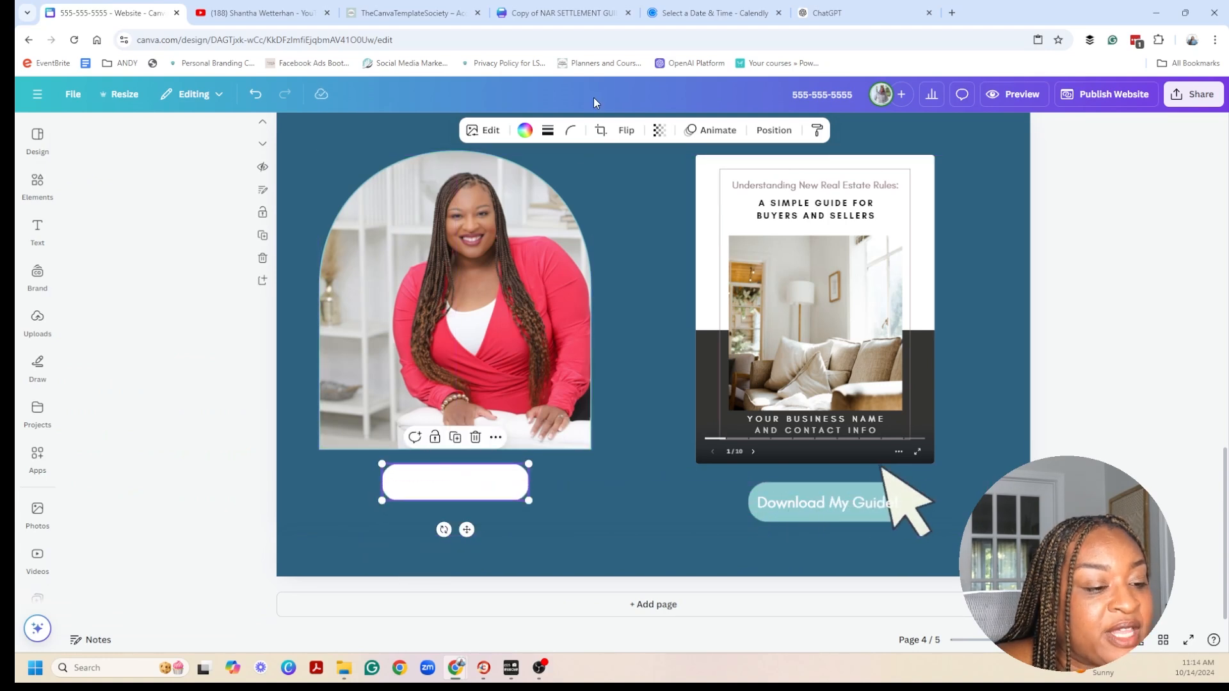
click(525, 130)
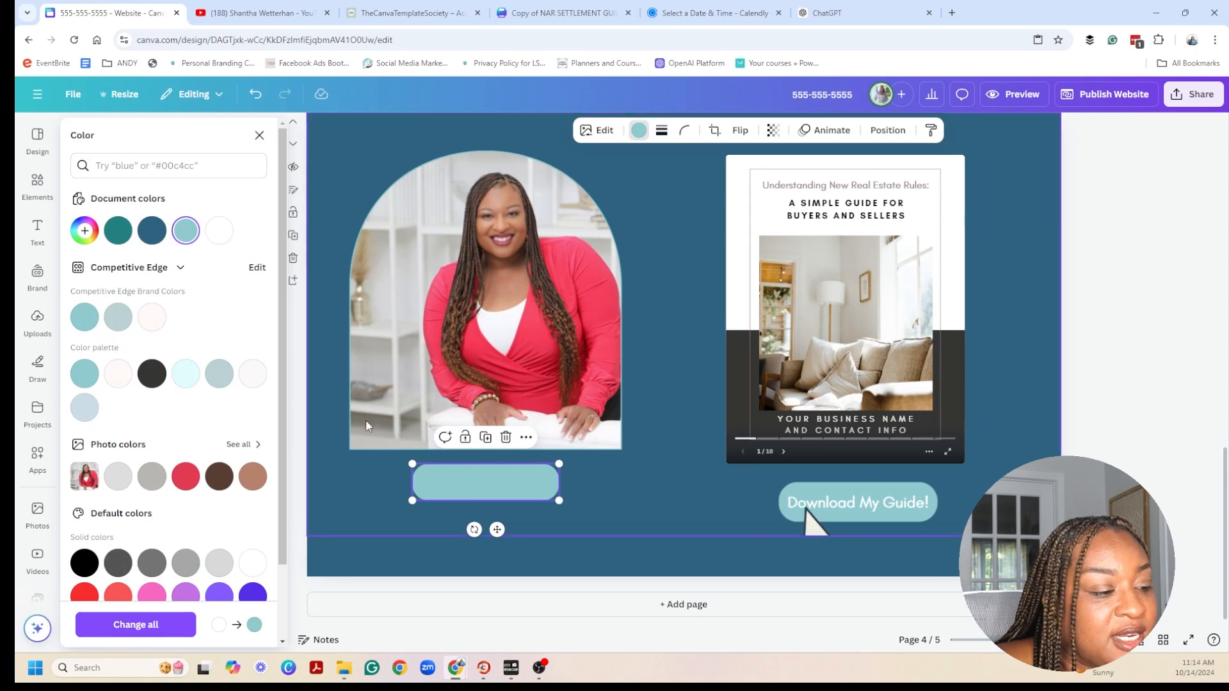
Add the text "Sign up for a FREE Consultation", enlarge it to size 20.7, and place it over the teal button beneath the headshot.
click(37, 235)
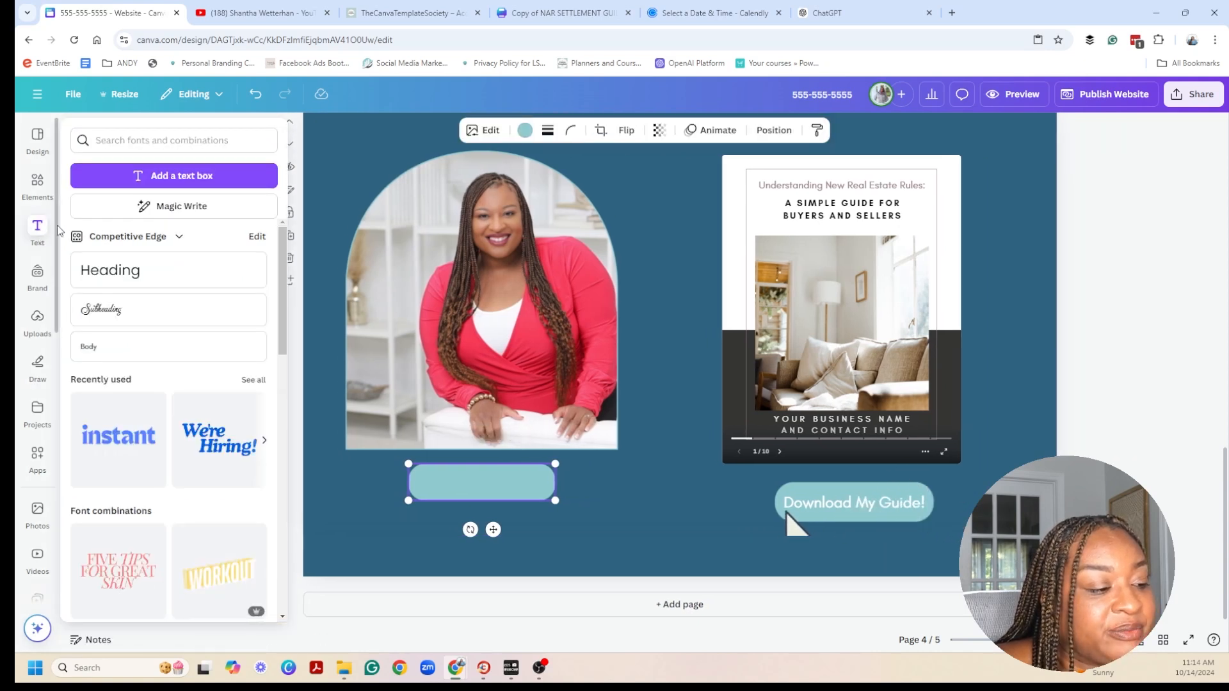
click(141, 183)
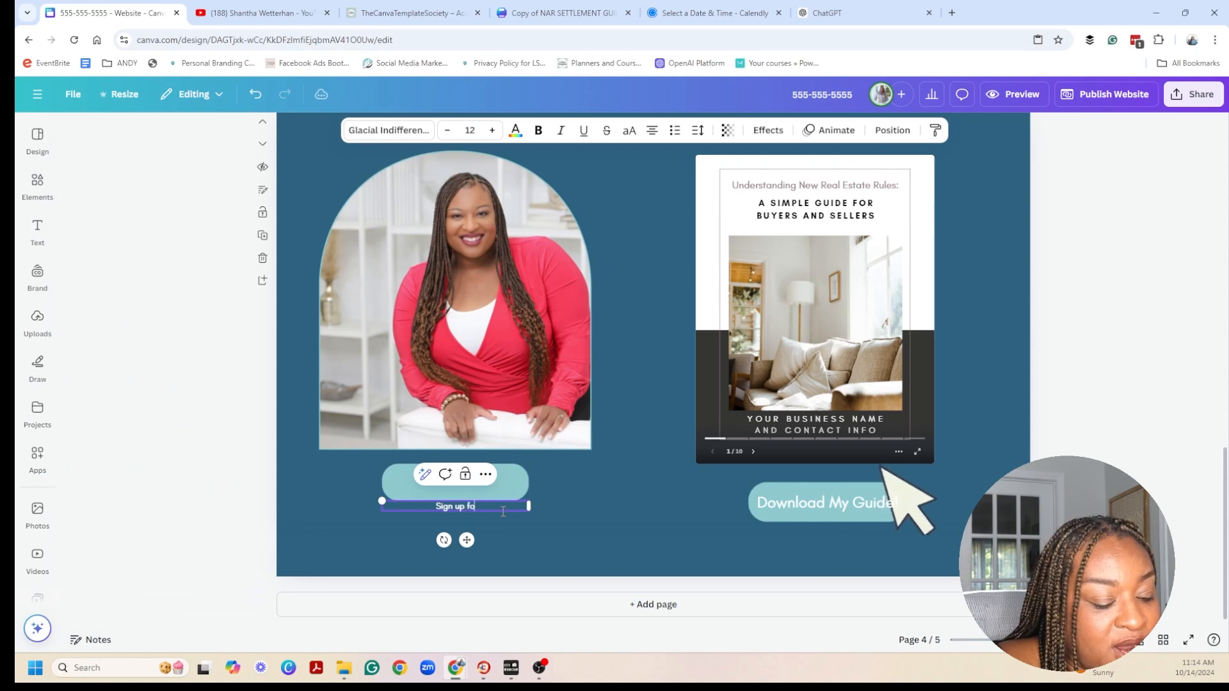
text(Sign up for a FREE Cons)
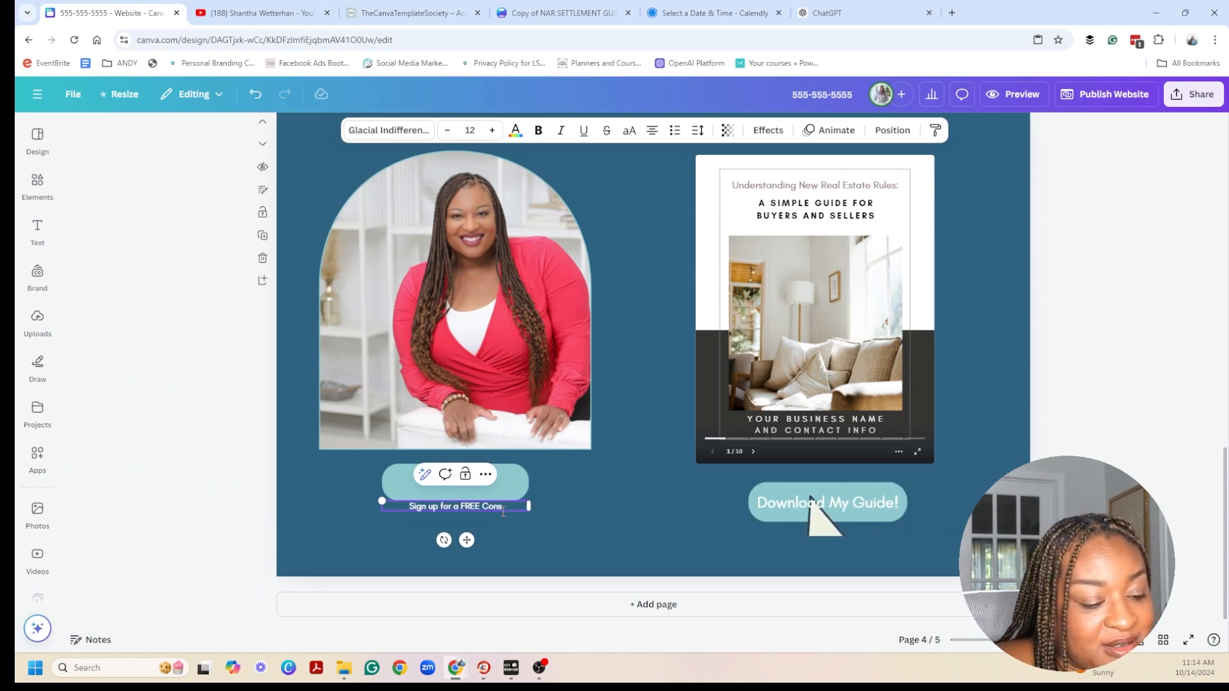
text(ultation)
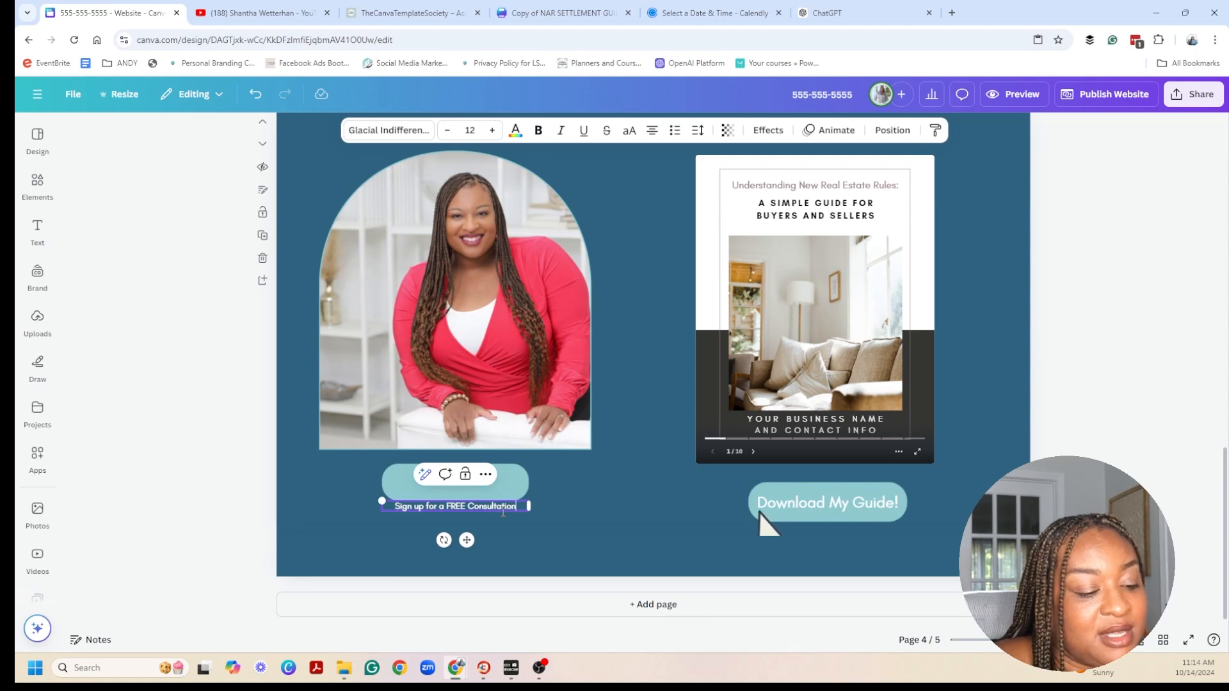
drag(464, 505, 548, 492)
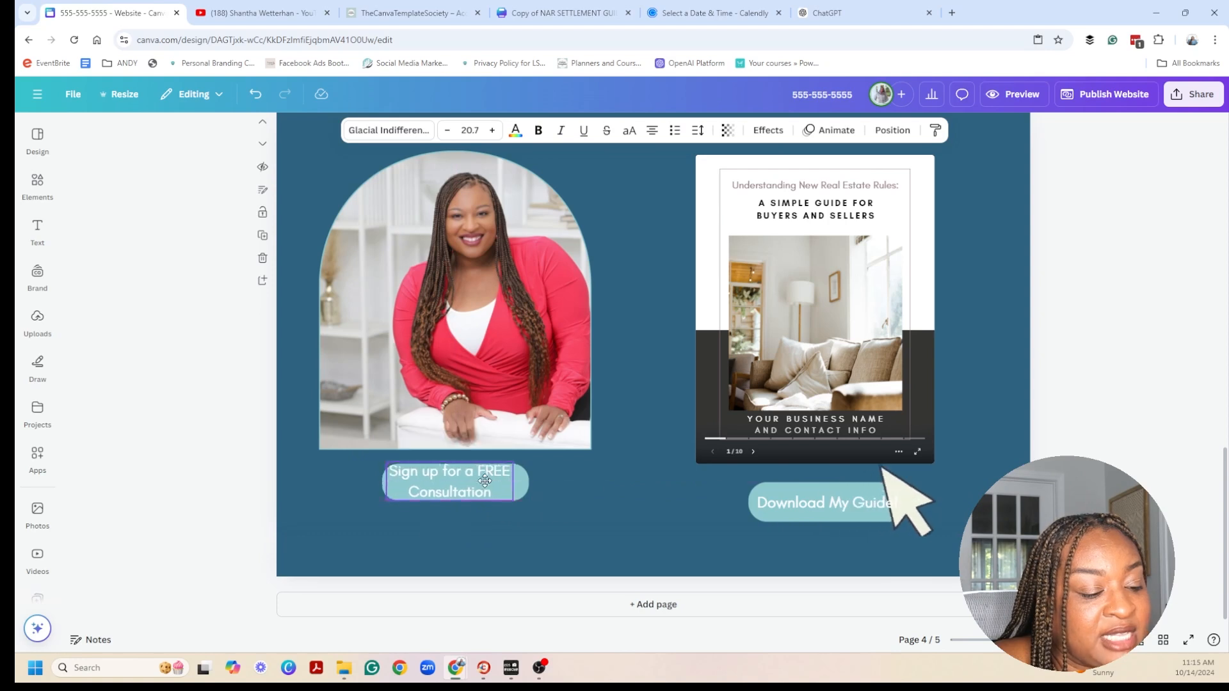
click(547, 494)
click(505, 487)
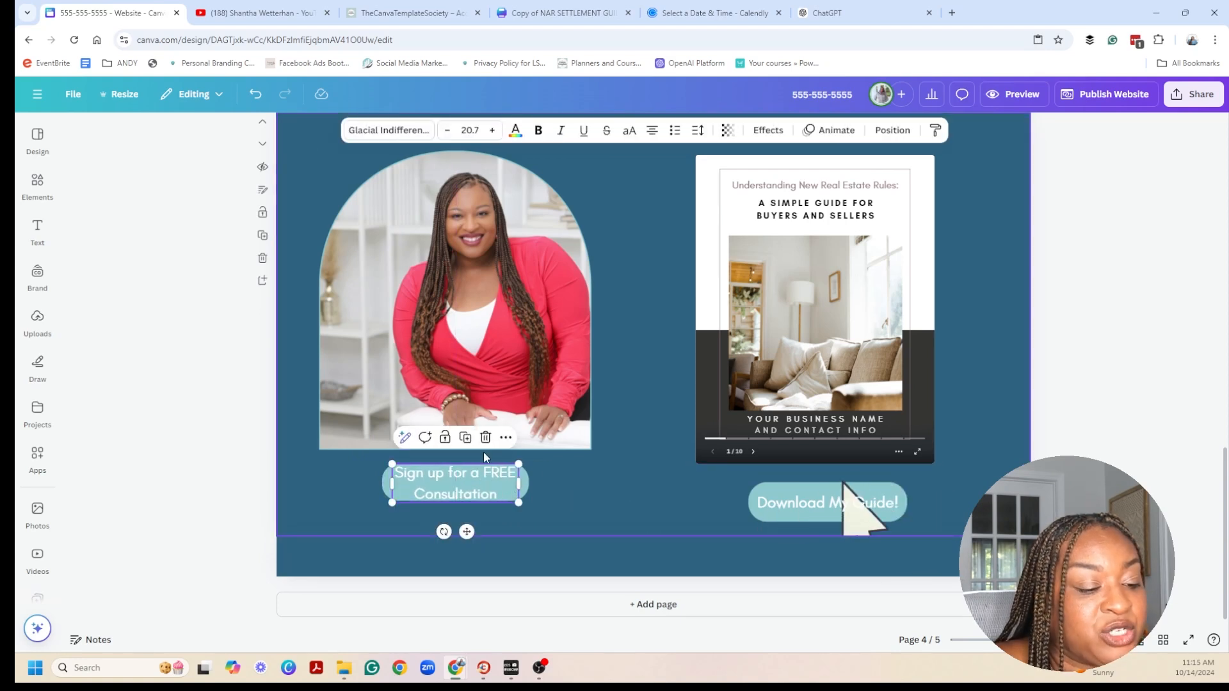
Link the "Sign up for a FREE Consultation" text to the copied Calendly booking address.
click(506, 439)
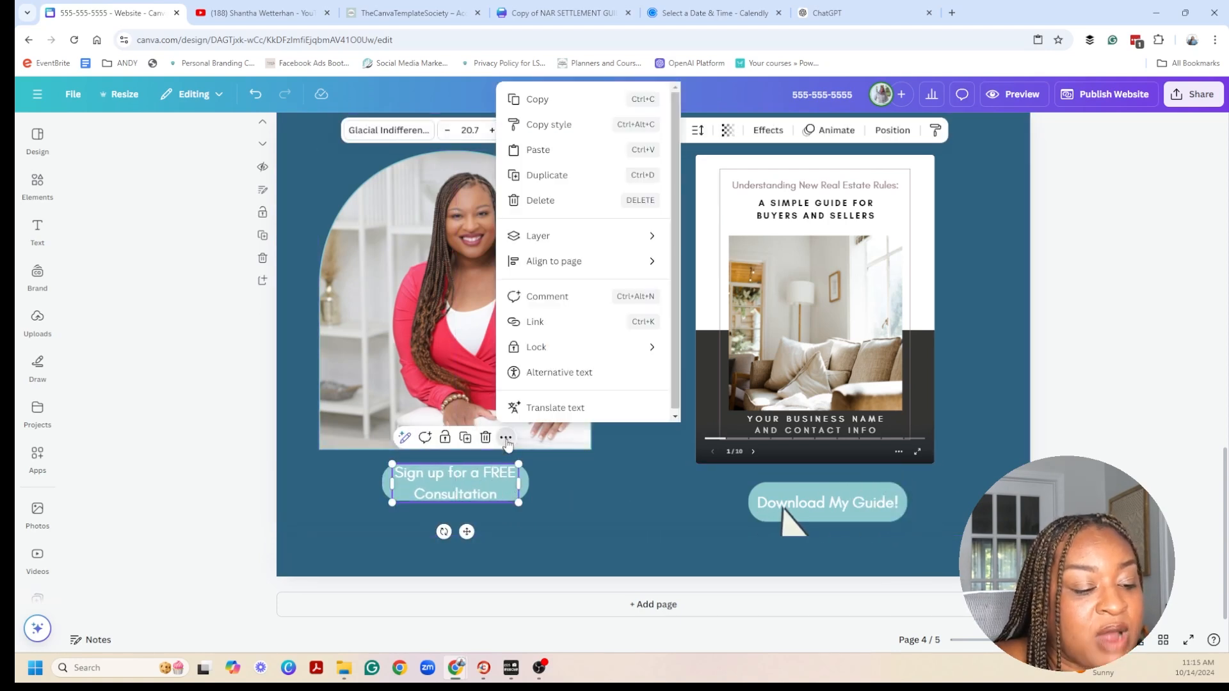
click(531, 321)
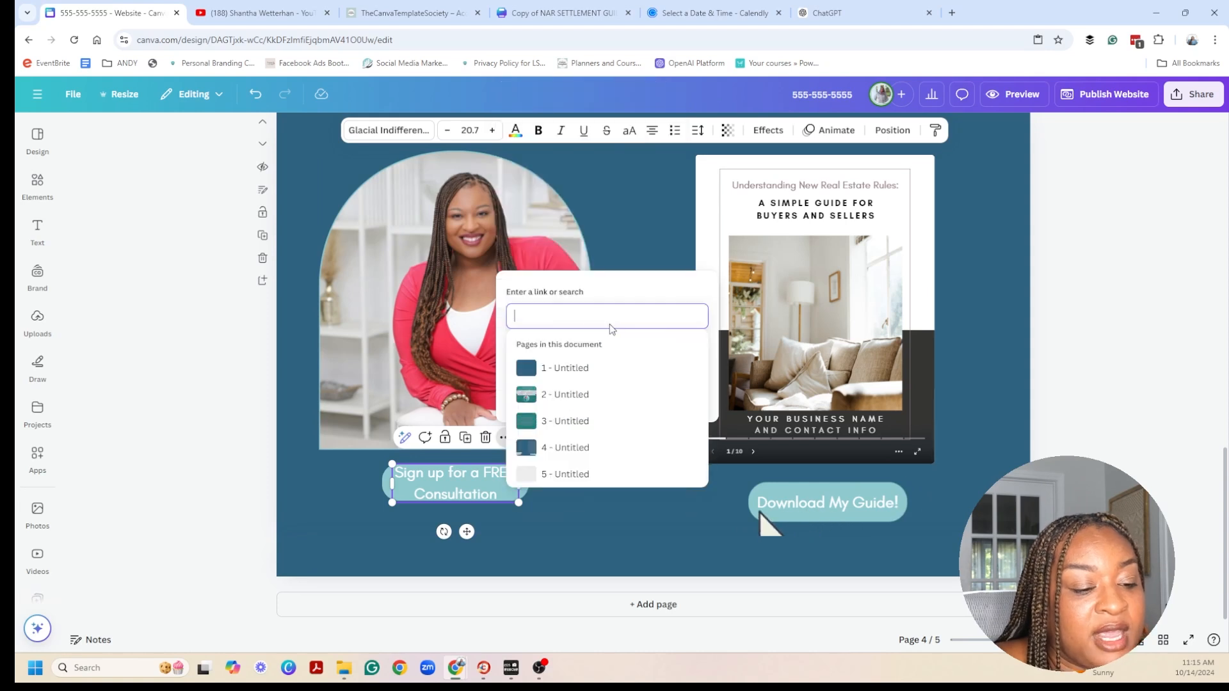
key(ctrl+v)
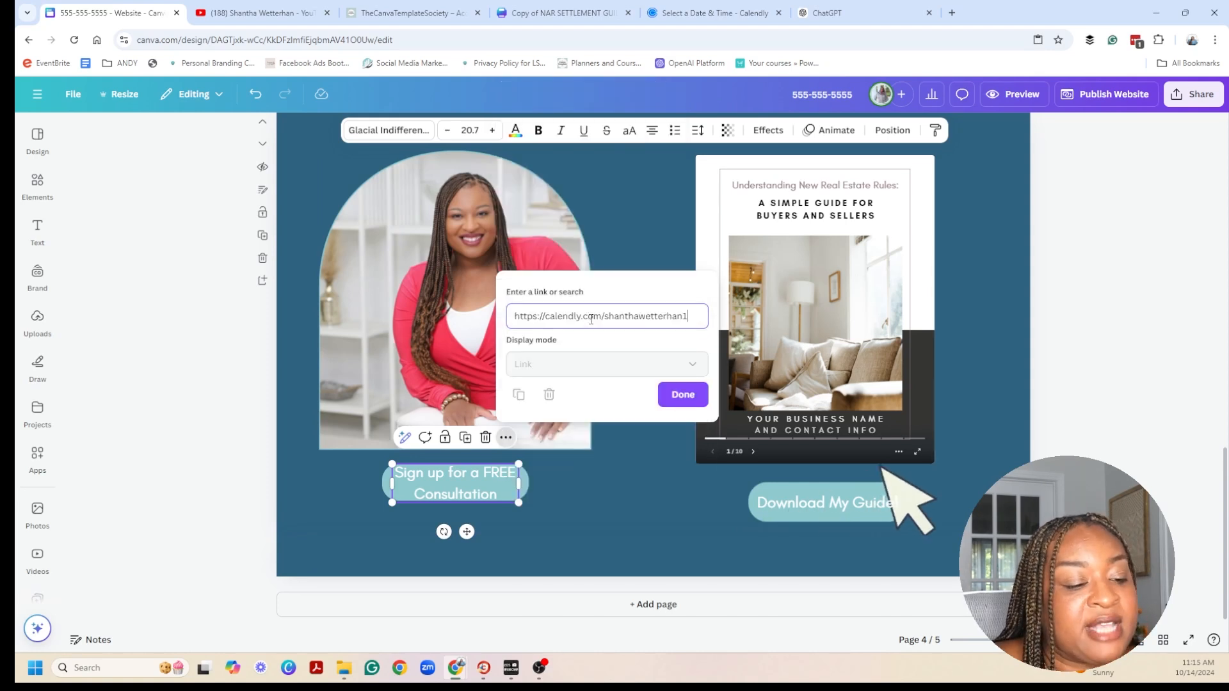
click(701, 393)
click(613, 487)
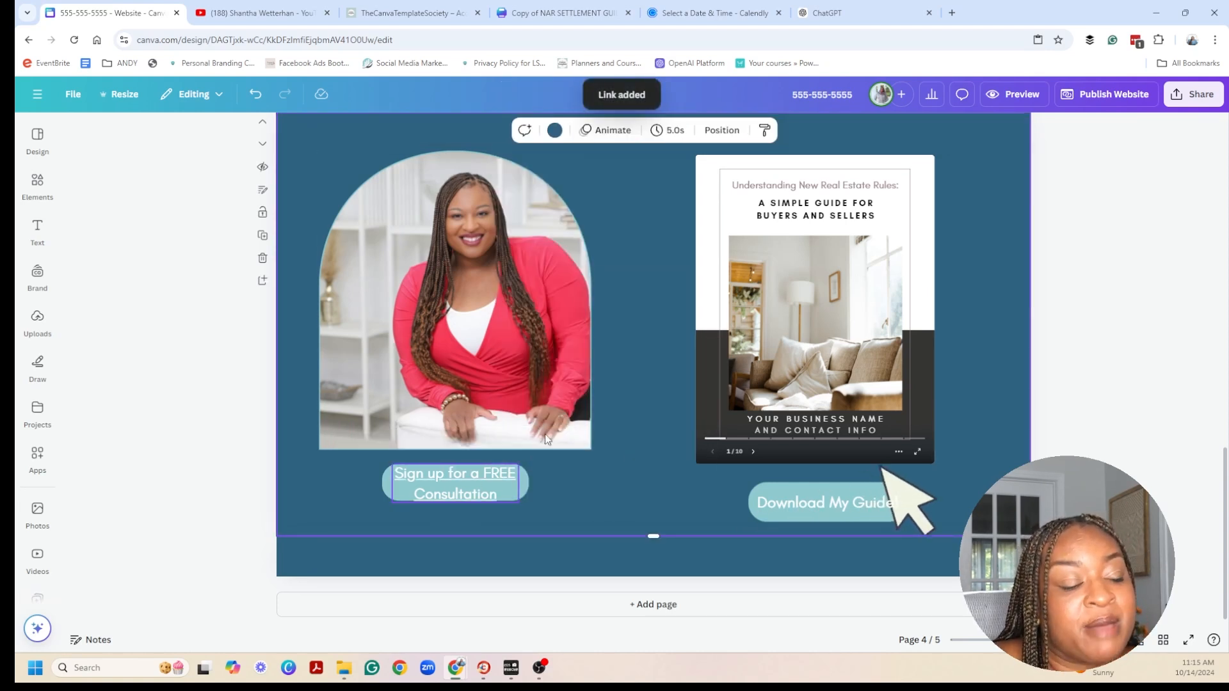
Change the background of the narrow footer page 5 to the dark teal document color.
click(670, 559)
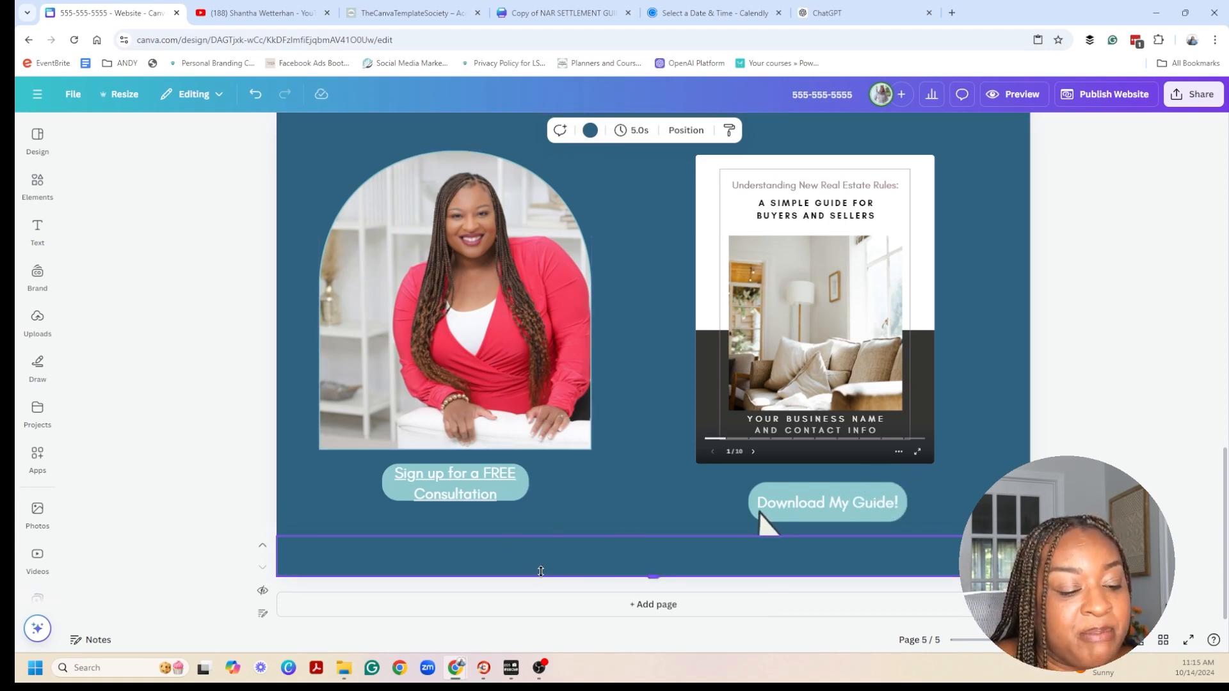
click(587, 130)
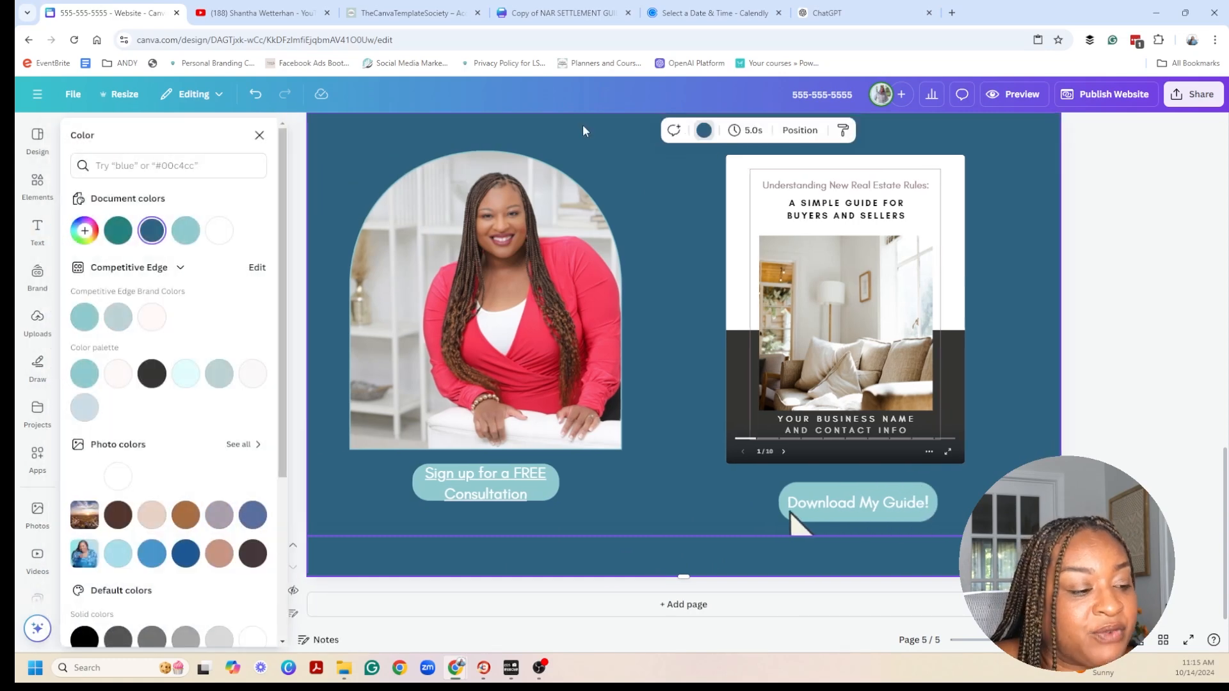
click(117, 231)
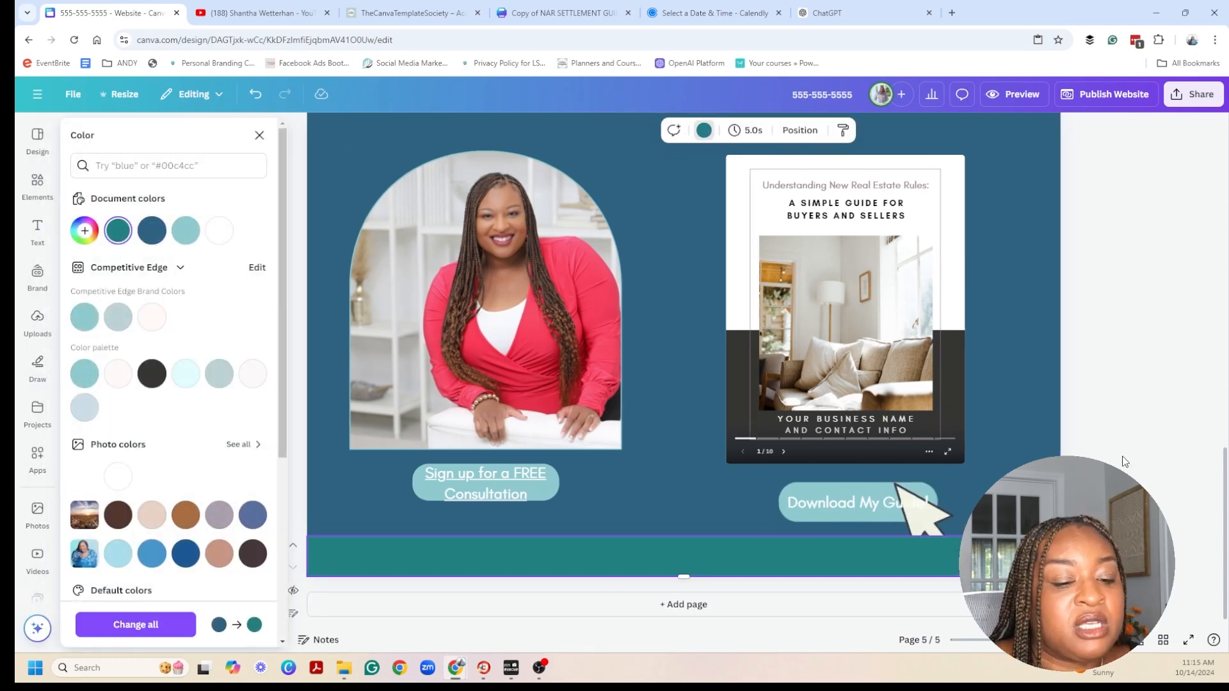
key(Escape)
Group the logo, phone number and social icons in the page 1 header and copy the group.
scroll(1127, 449, up, 15)
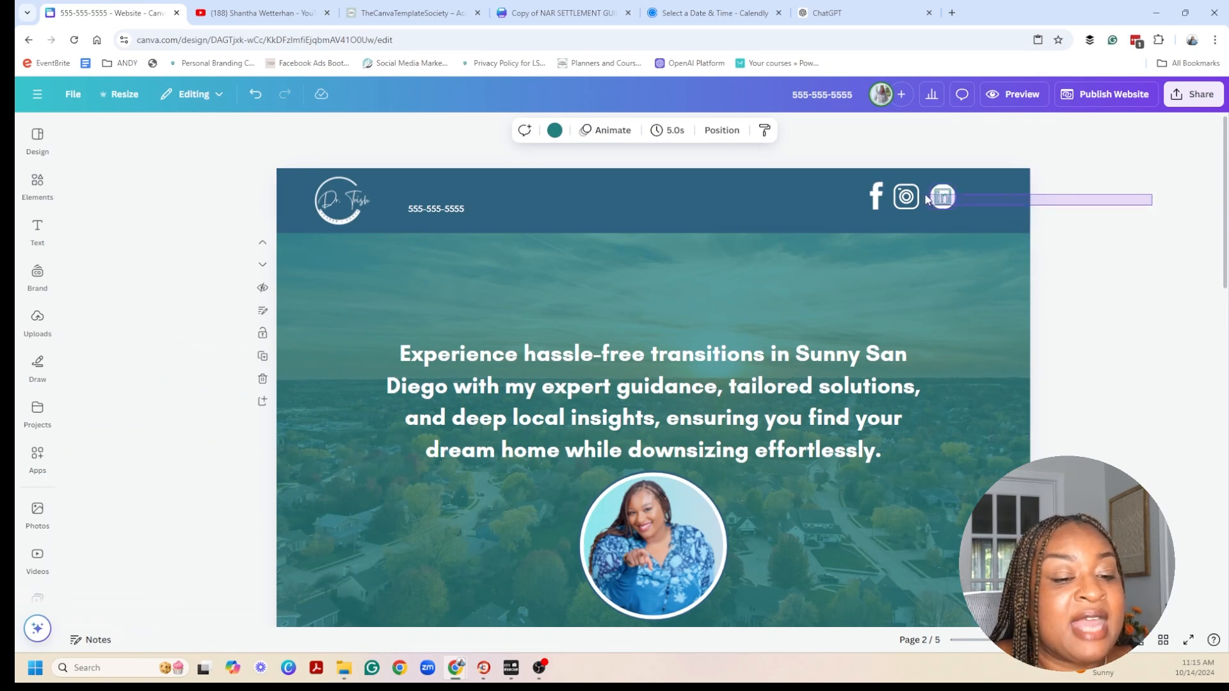
drag(543, 200, 246, 178)
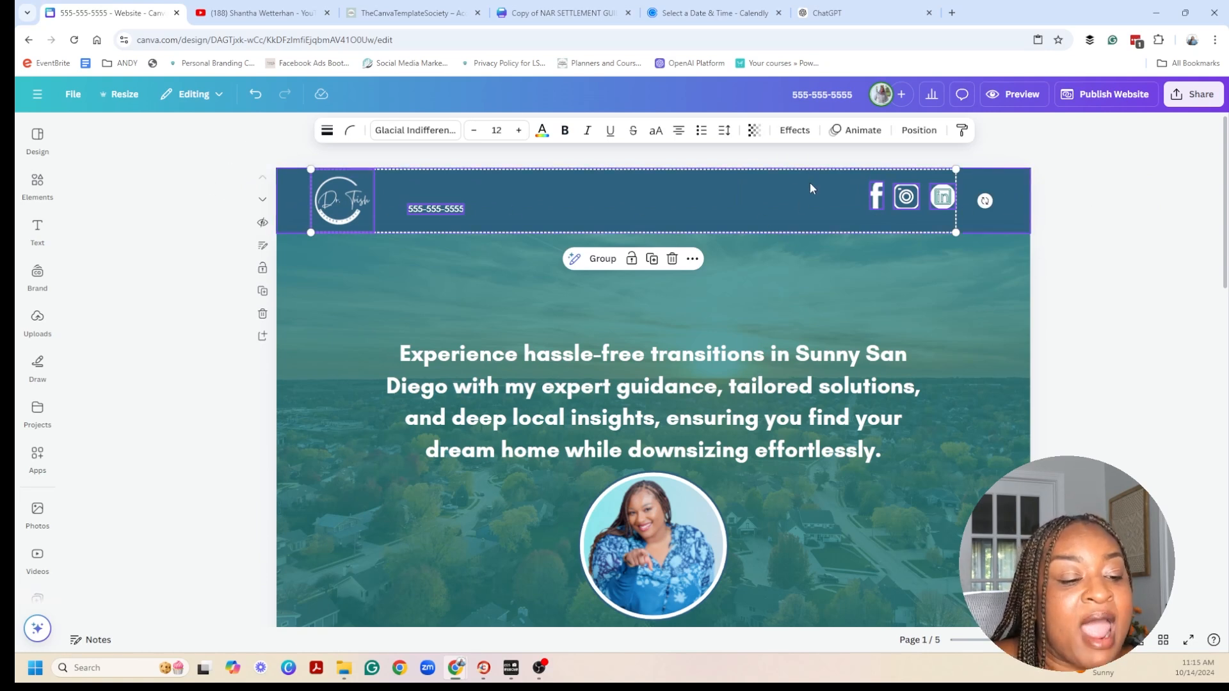
click(603, 260)
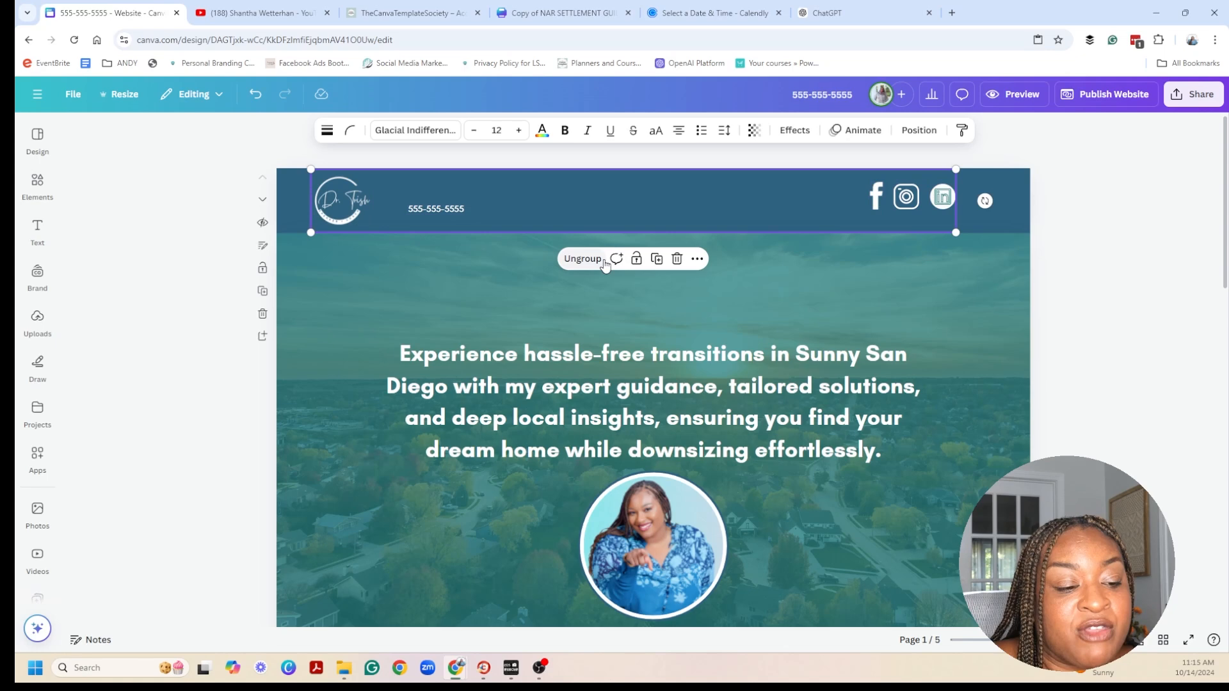
right_click(768, 203)
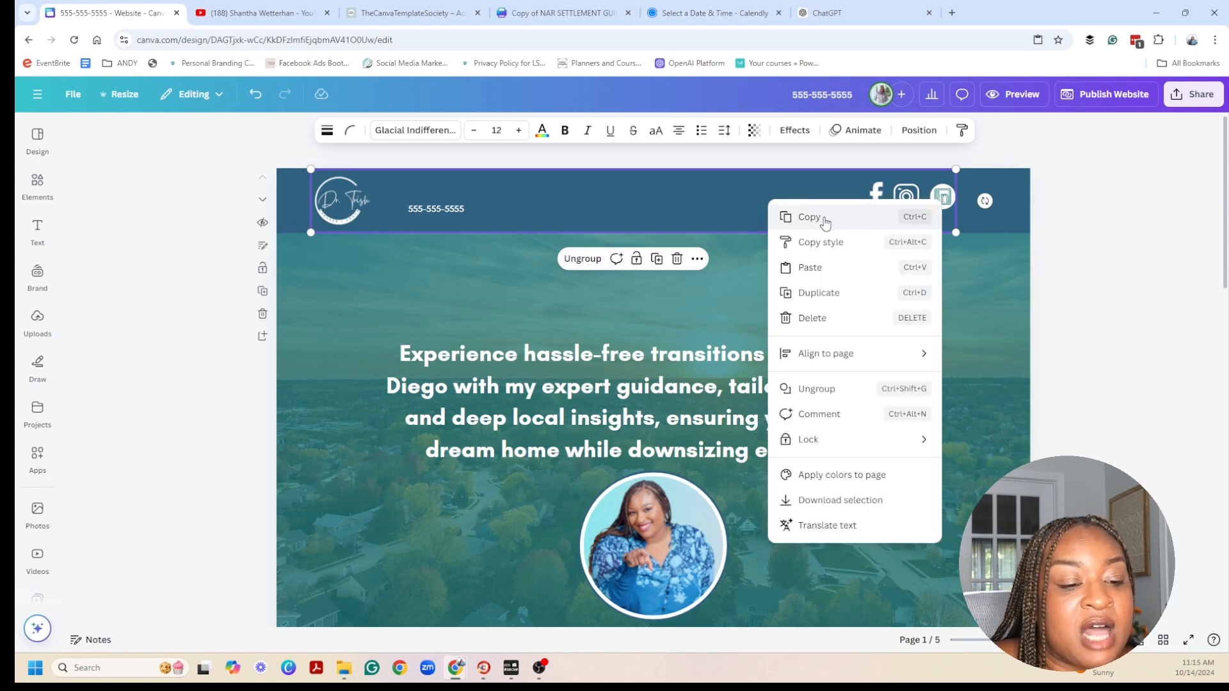
click(797, 213)
Paste the copied header group onto the teal footer page.
scroll(1136, 360, down, 20)
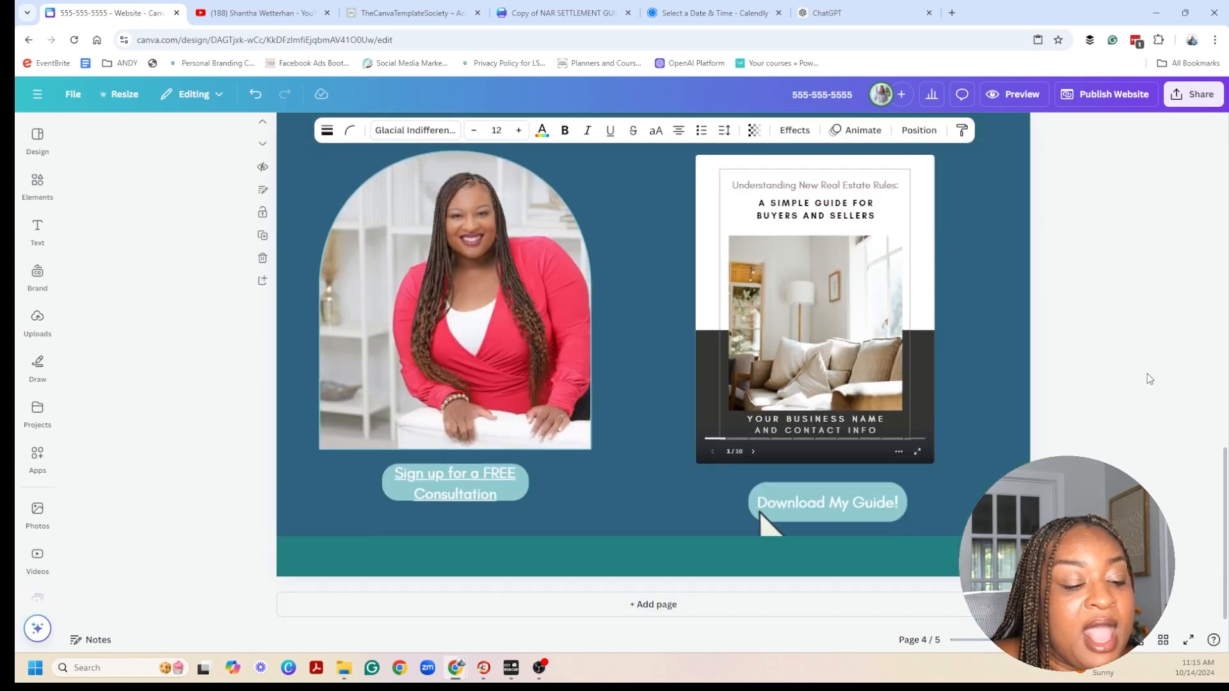
right_click(647, 553)
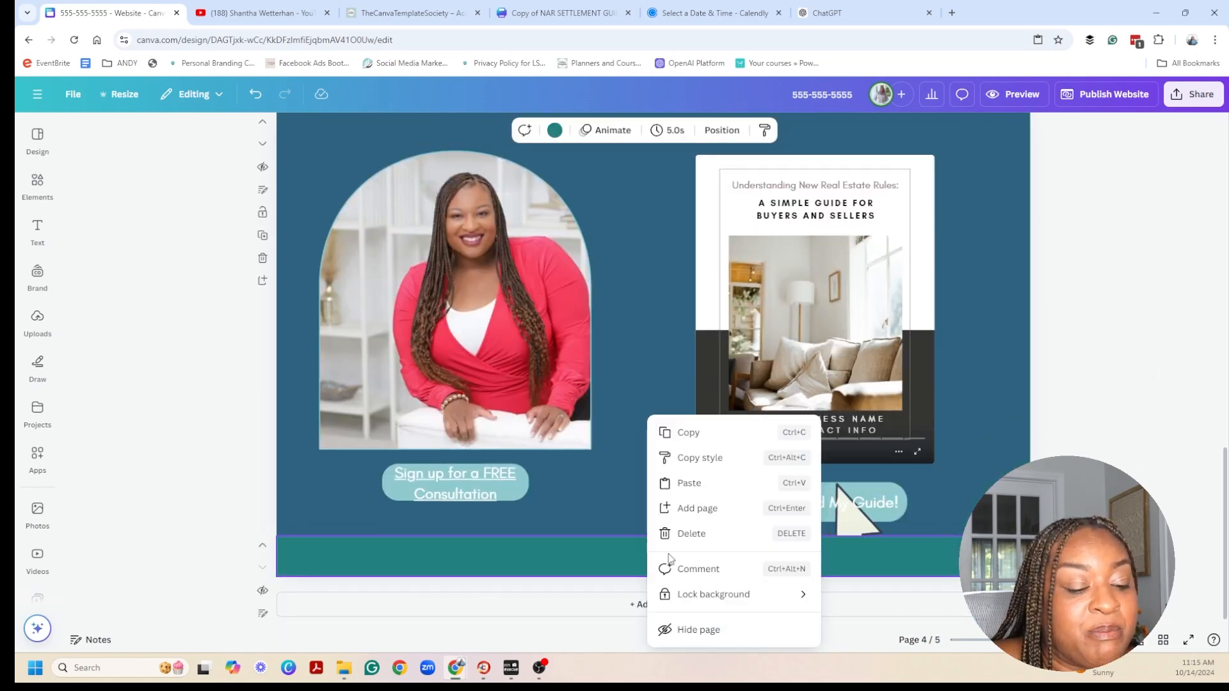
click(714, 483)
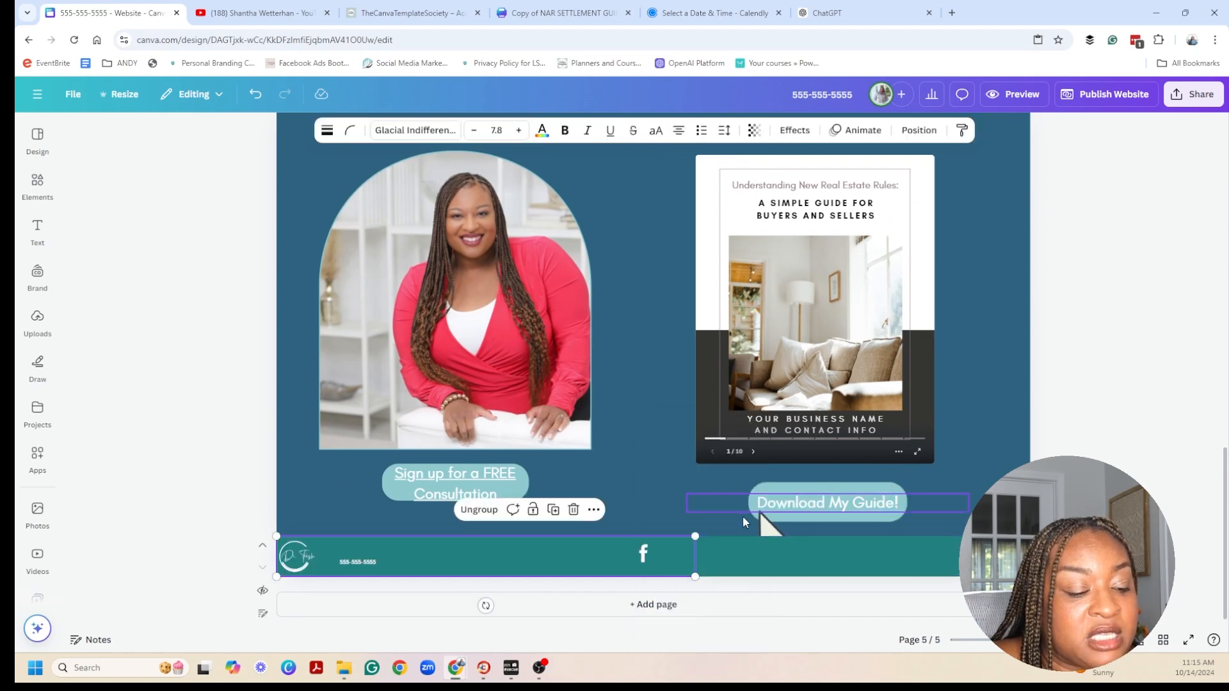
click(878, 570)
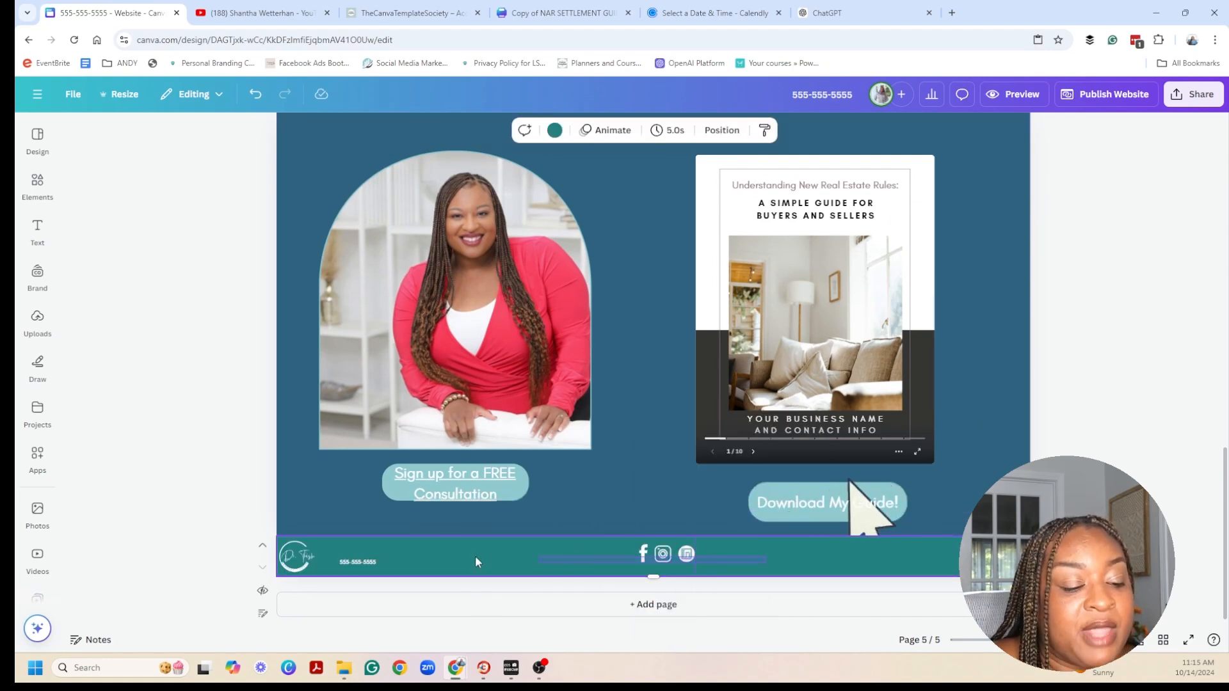
Ungroup the pasted footer elements and move the three social icons to the footer's right side.
click(292, 563)
click(435, 511)
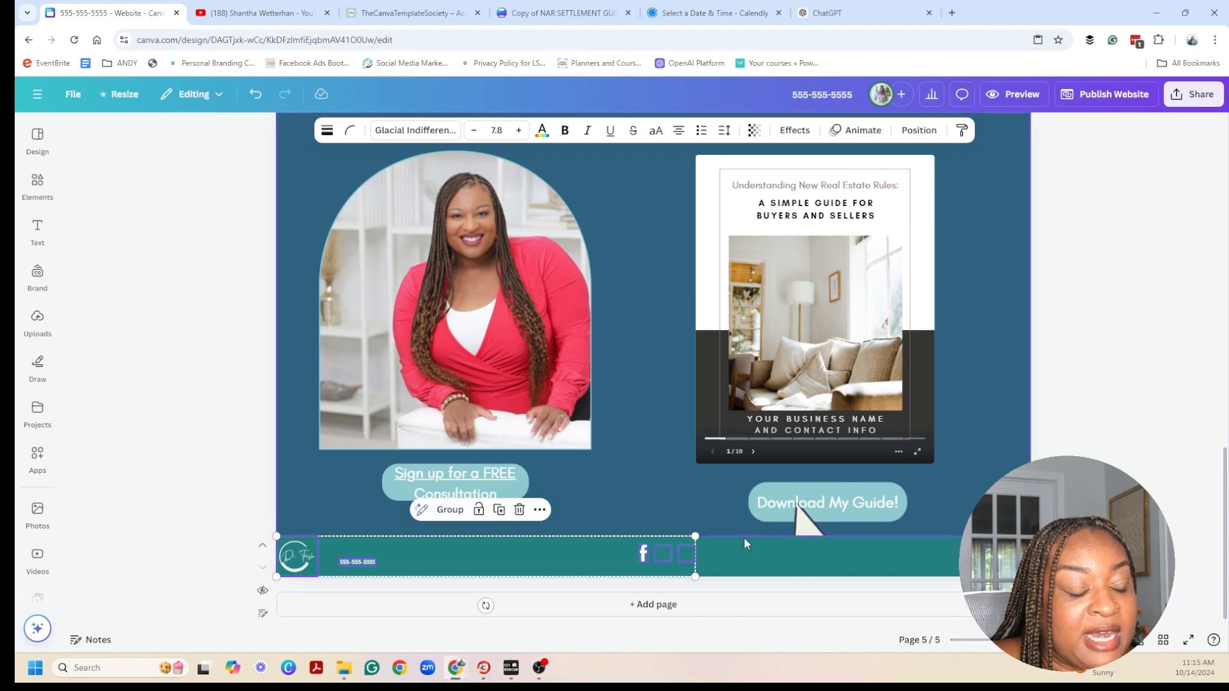
click(786, 567)
drag(630, 562, 977, 557)
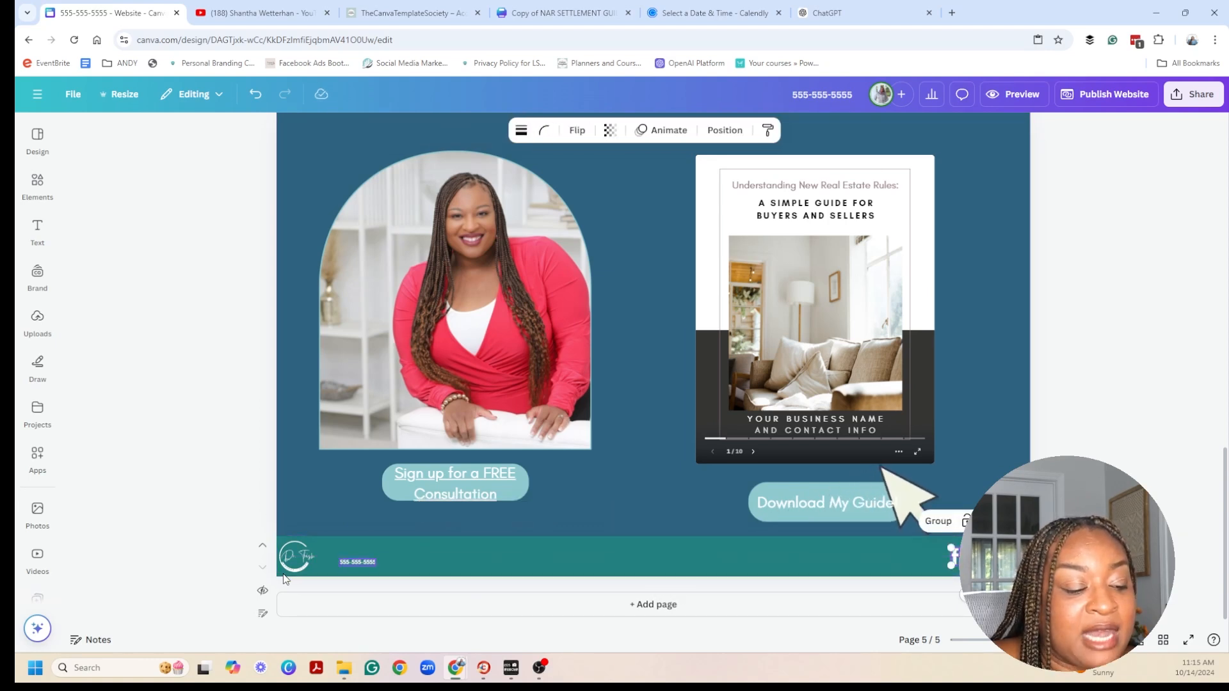
Shift the footer's phone number and logo inward from the left edge of the page.
click(444, 556)
drag(367, 559, 408, 558)
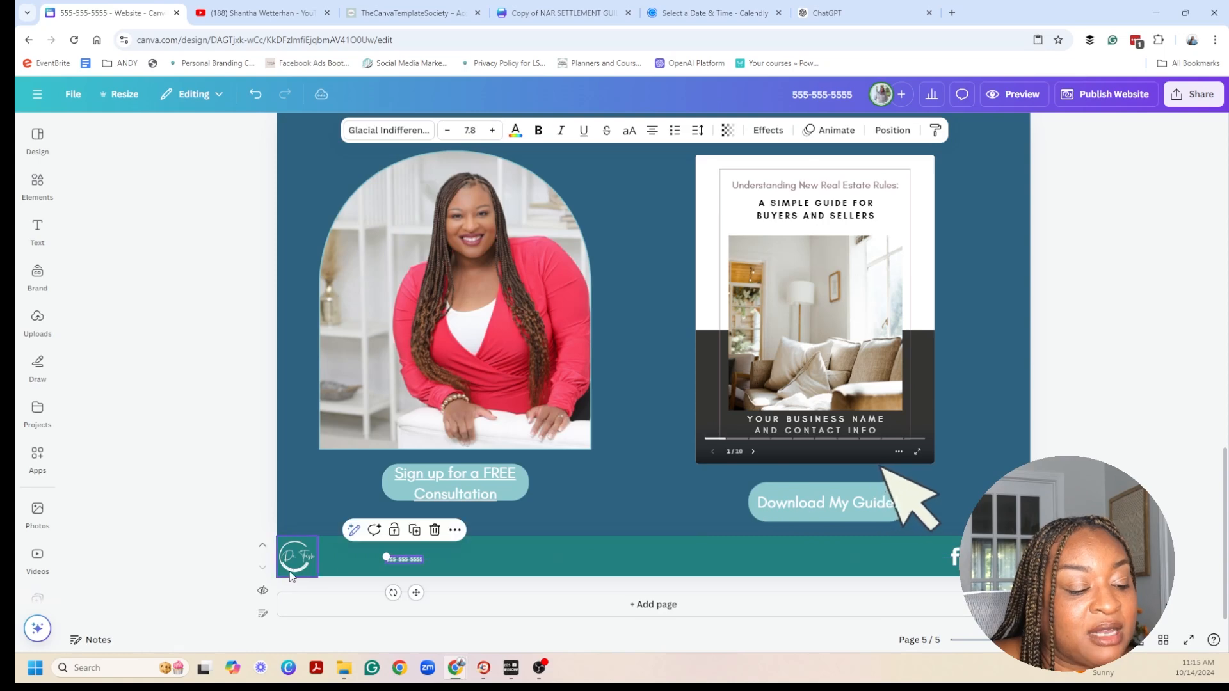
click(310, 565)
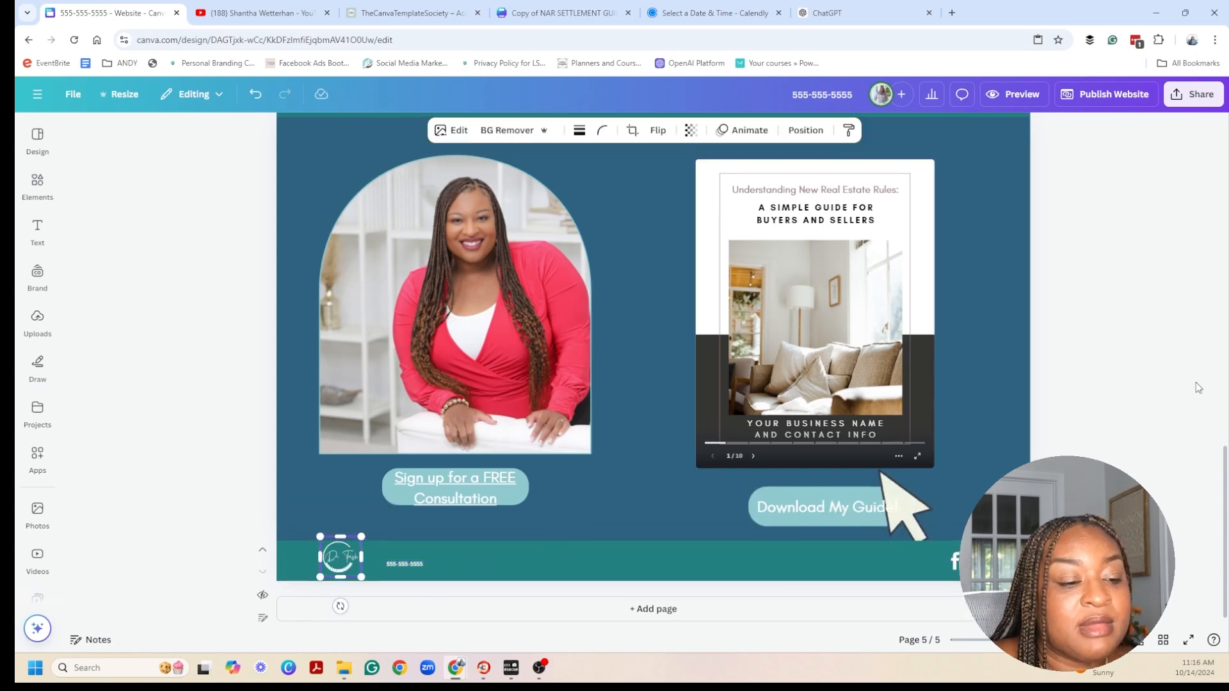
scroll(1197, 382, up, 15)
scroll(1164, 390, up, 5)
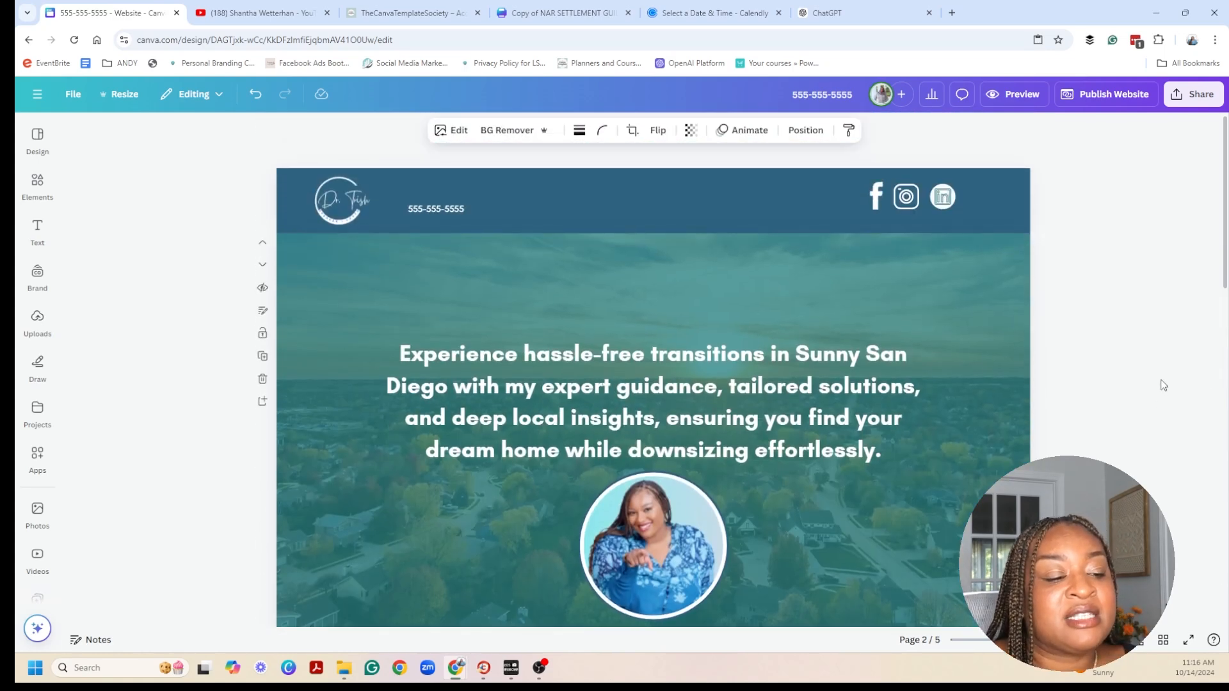